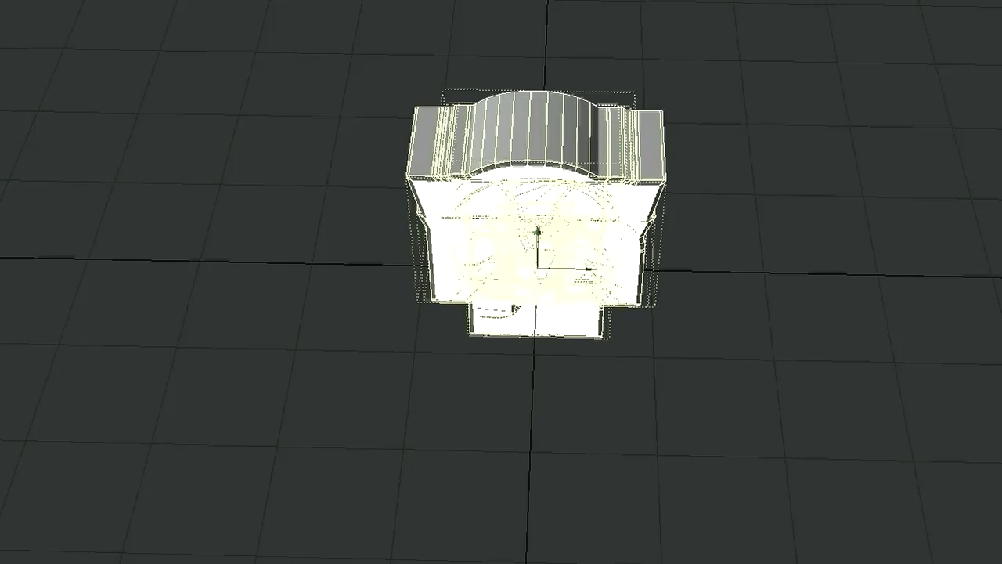
Move the selected letter objects forward and down below the grid level, away from the origin
click(499, 271)
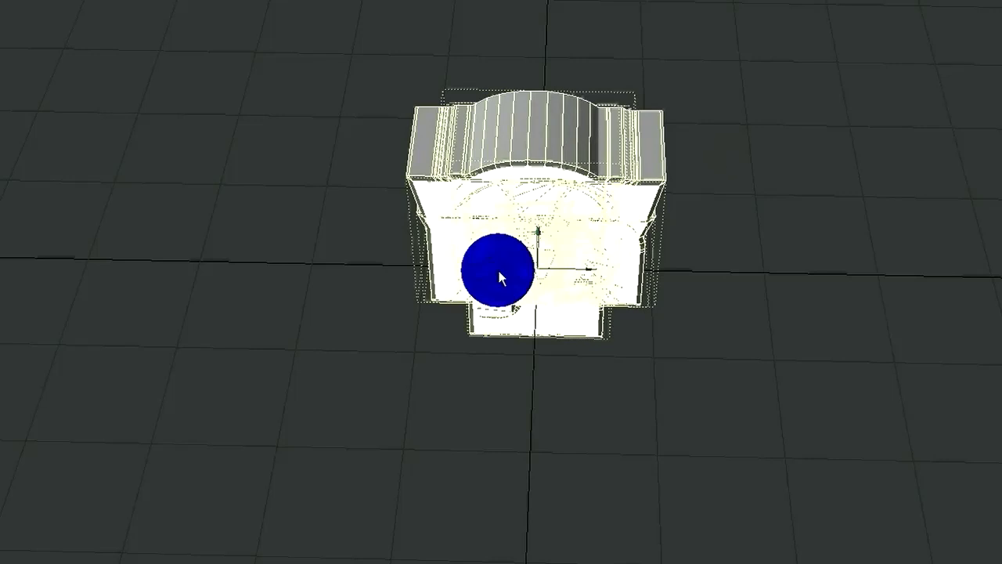
right_drag(499, 272, 498, 271)
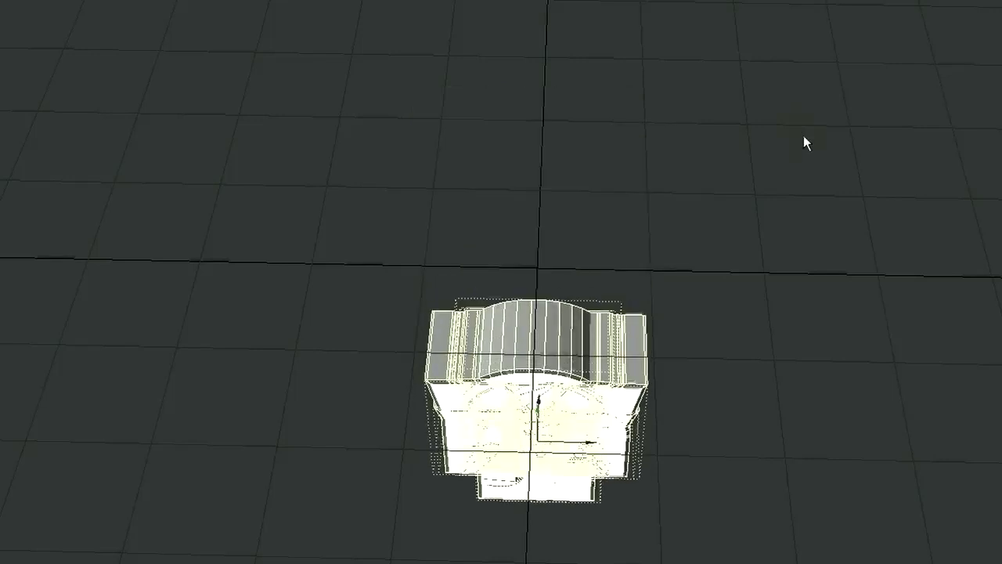
alt+drag(803, 135, 794, 210)
right_drag(795, 210, 758, 191)
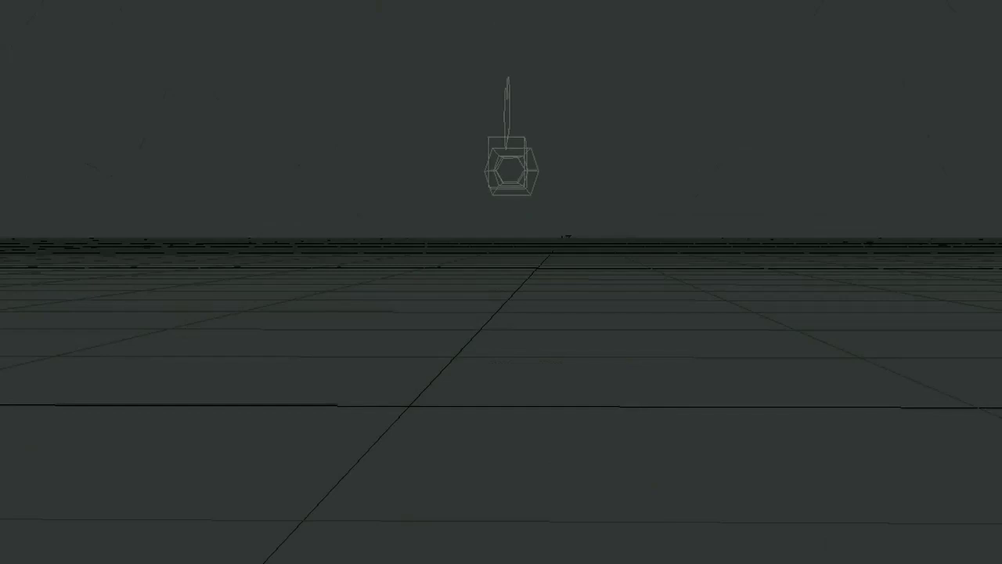
Save all the NewText letter objects as a selection set named "letters"
click(212, 562)
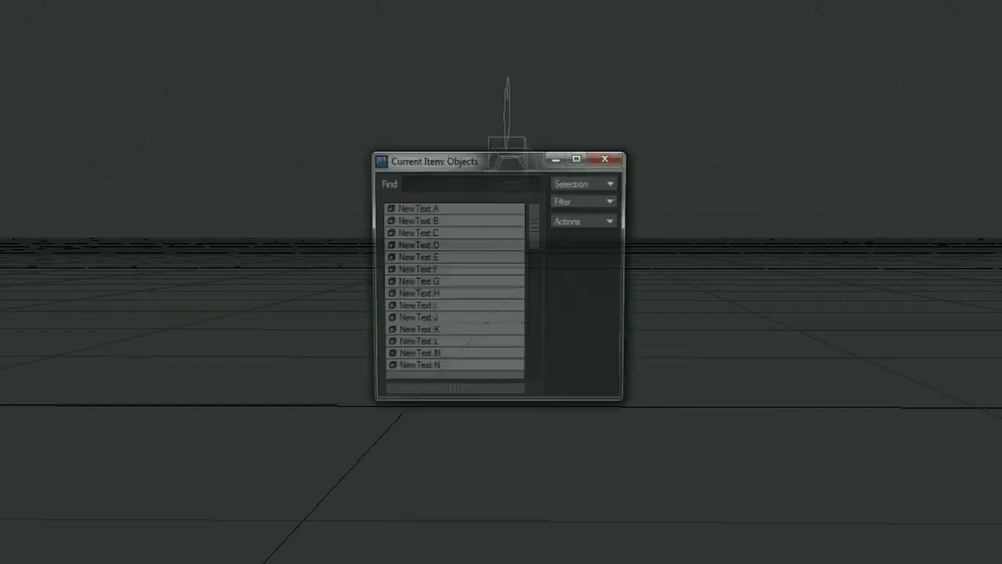
mouse_move(522, 236)
mouse_down()
mouse_move(539, 223)
mouse_move(537, 397)
mouse_move(530, 164)
mouse_up()
click(587, 185)
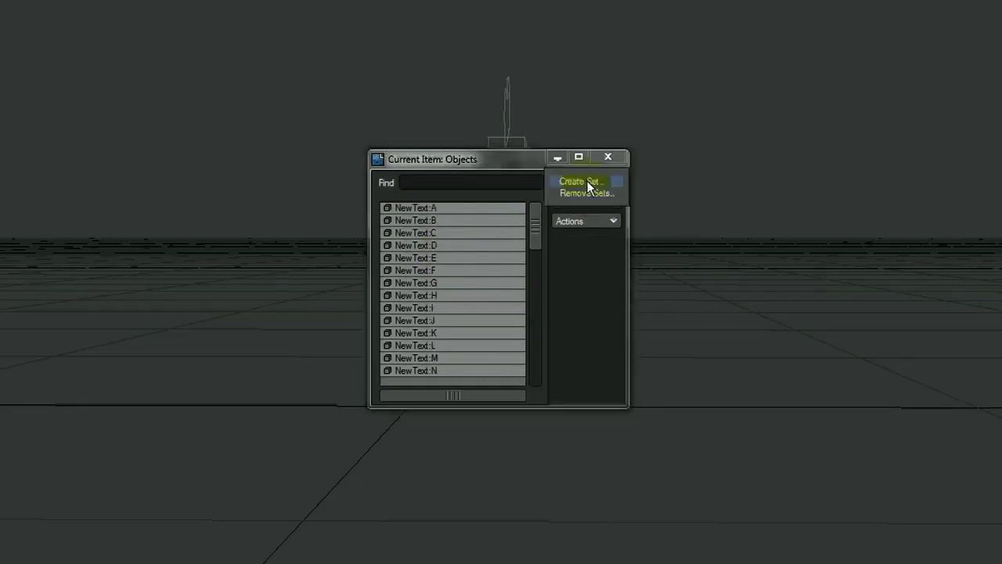
click(586, 180)
text(letters)
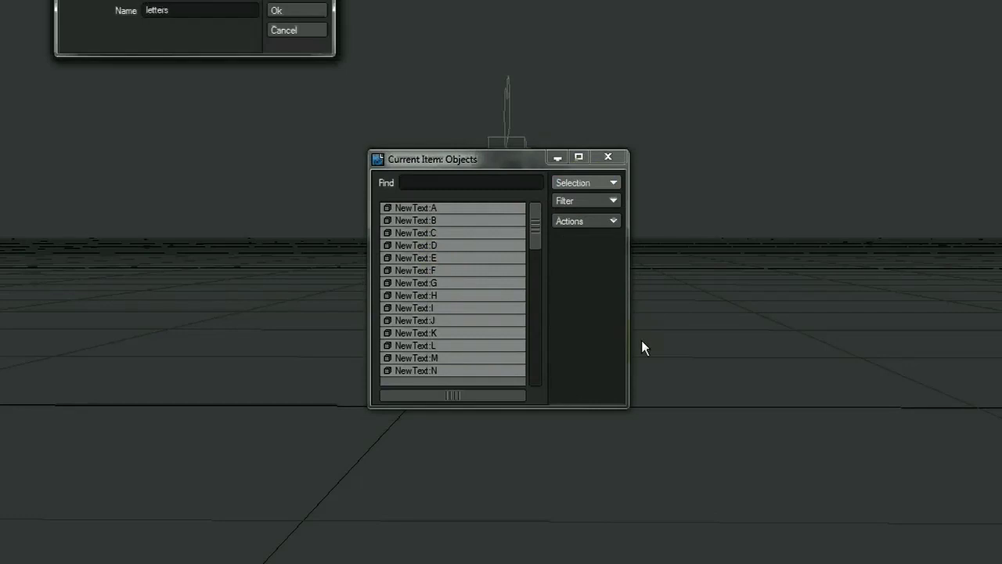
click(304, 10)
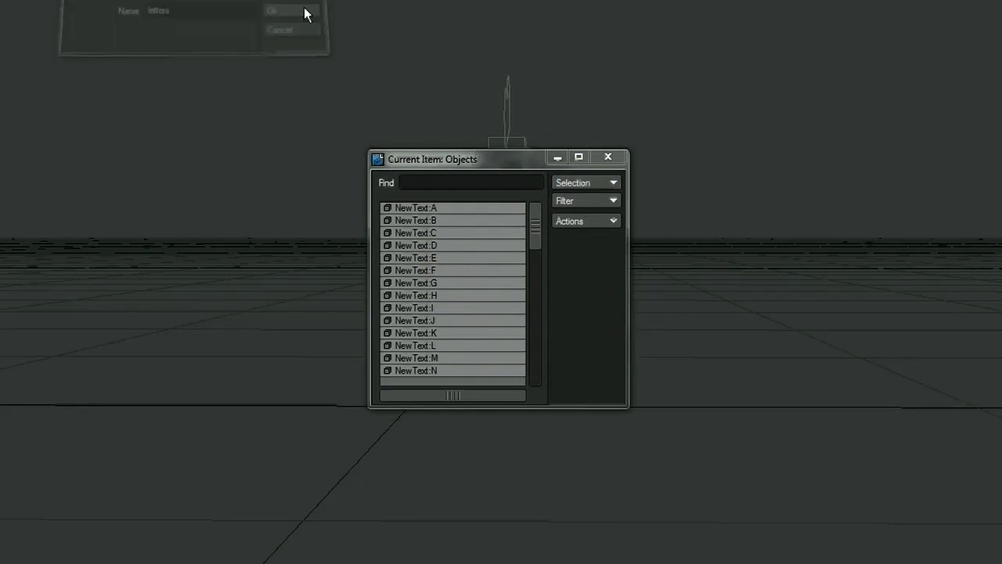
click(619, 158)
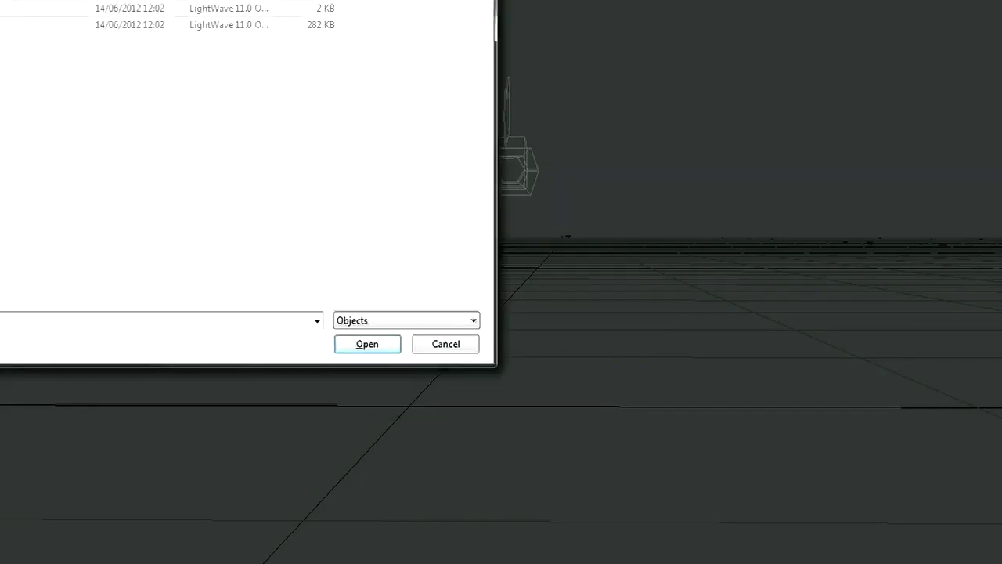
Load the GroundPlane object into the scene
double_click(1, 9)
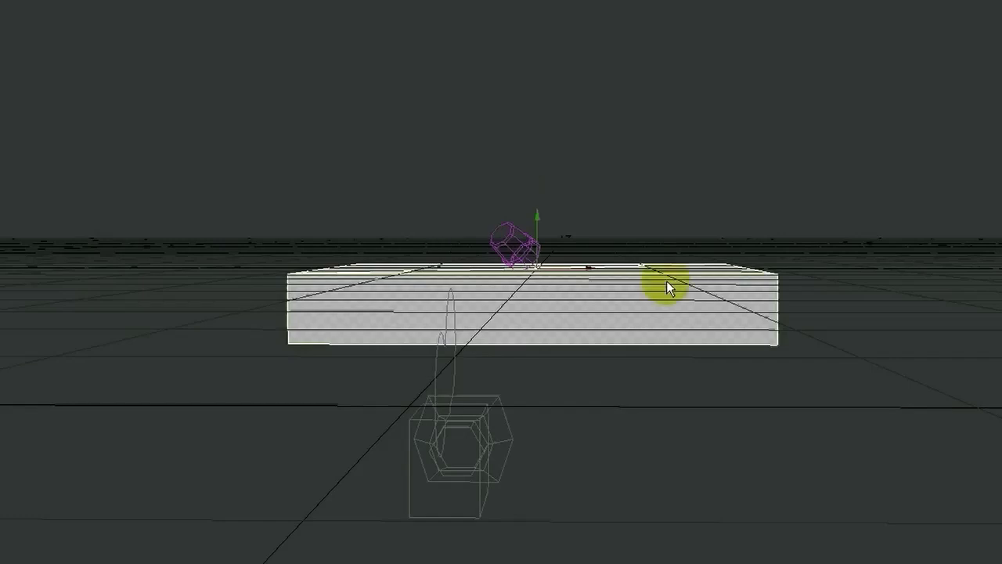
alt+drag(643, 389, 498, 271)
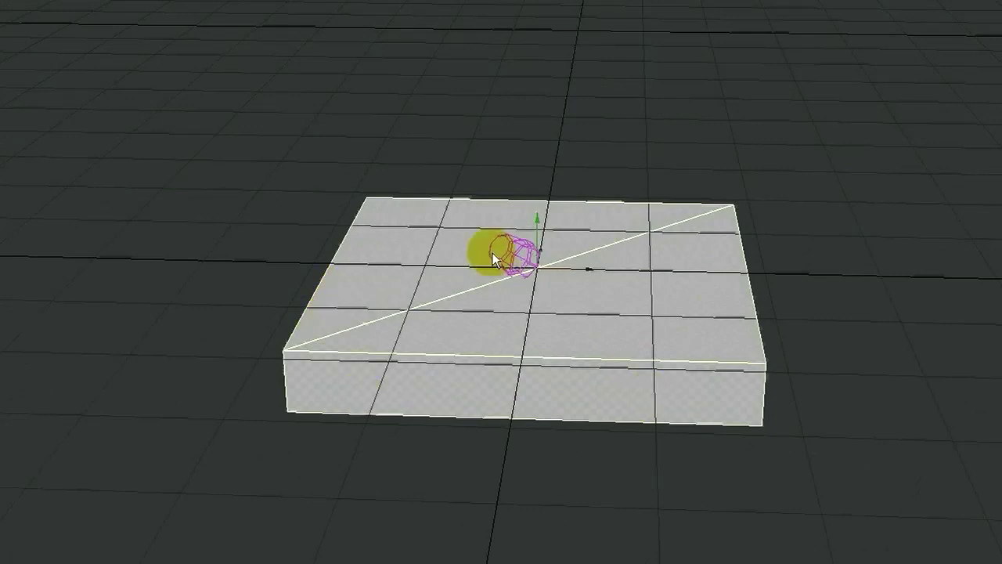
alt+right_drag(494, 257, 499, 271)
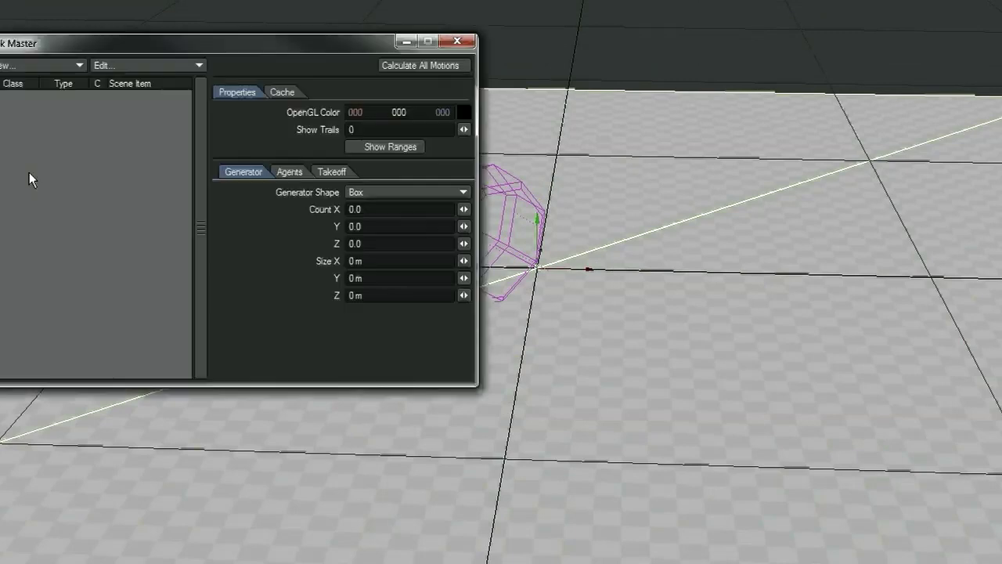
Add a new flock to the scene and adjust the grid size so its generator box is easy to see
click(23, 66)
click(25, 80)
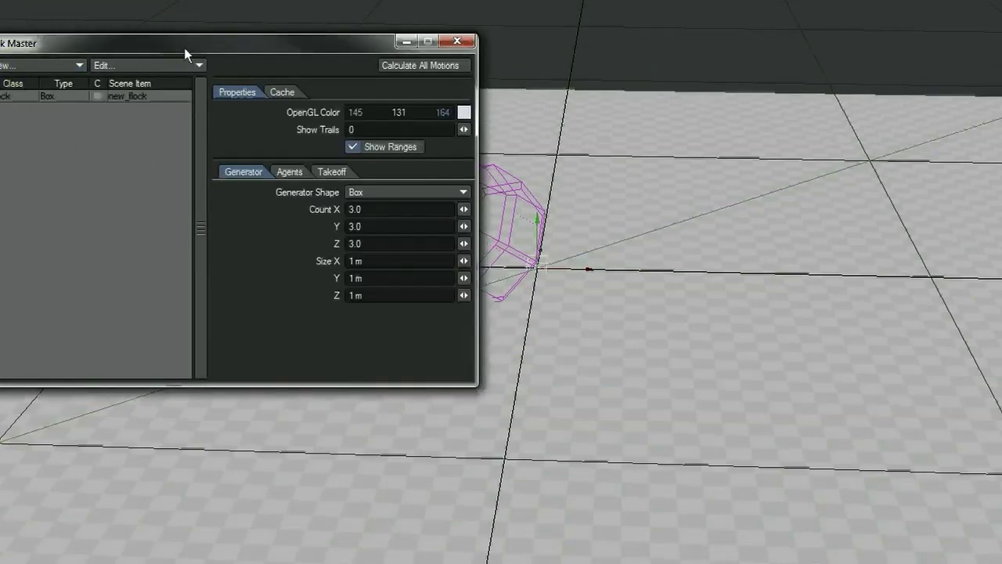
drag(184, 48, 87, 46)
ctrl+alt+drag(499, 271, 499, 271)
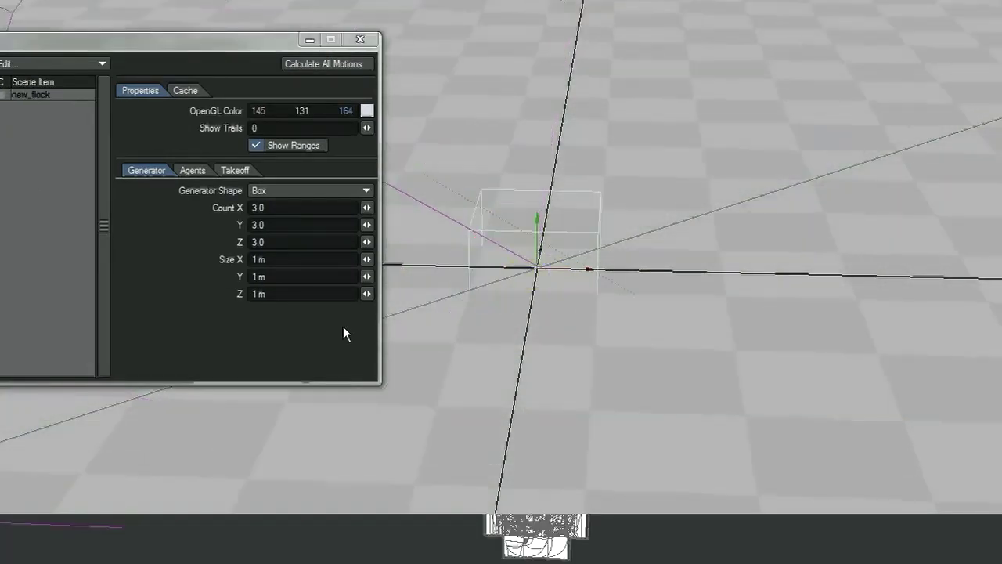
key(bracketleft)
key(bracketleft)
key(bracketleft)
key(bracketleft)
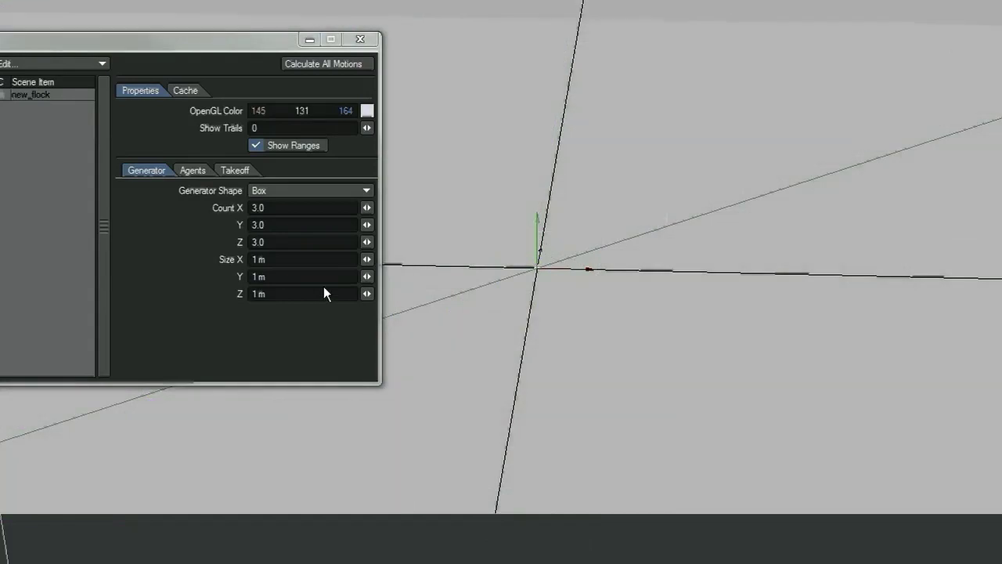
key(bracketright)
key(comma)
key(comma)
key(comma)
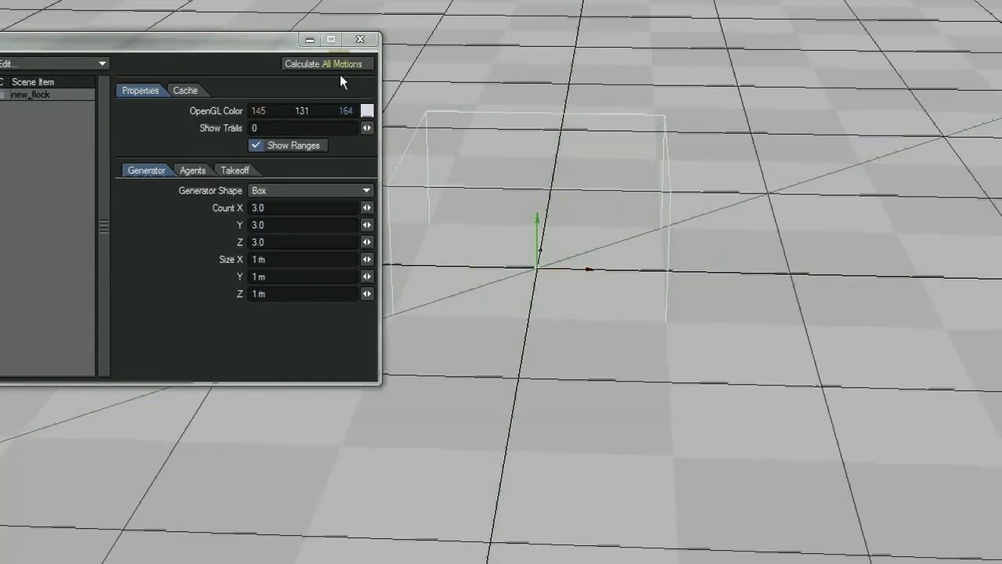
Set the flock's box generator count to 8 and its size to 3 m on X, Y and Z
click(295, 207)
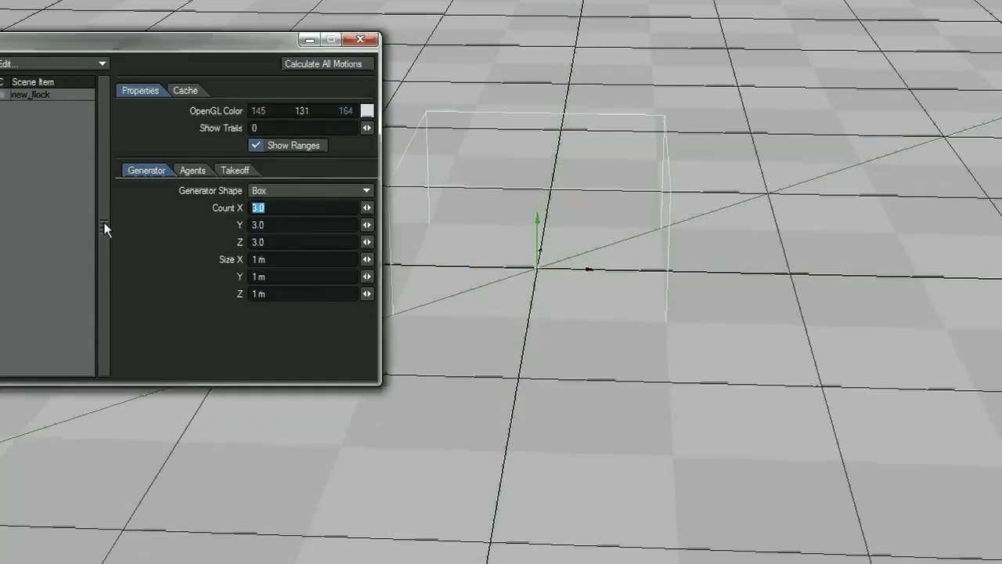
text(8)
key(Tab)
text(8)
key(Tab)
text(8)
key(Tab)
text(3)
key(Tab)
text(3)
key(Tab)
text(3)
key(Return)
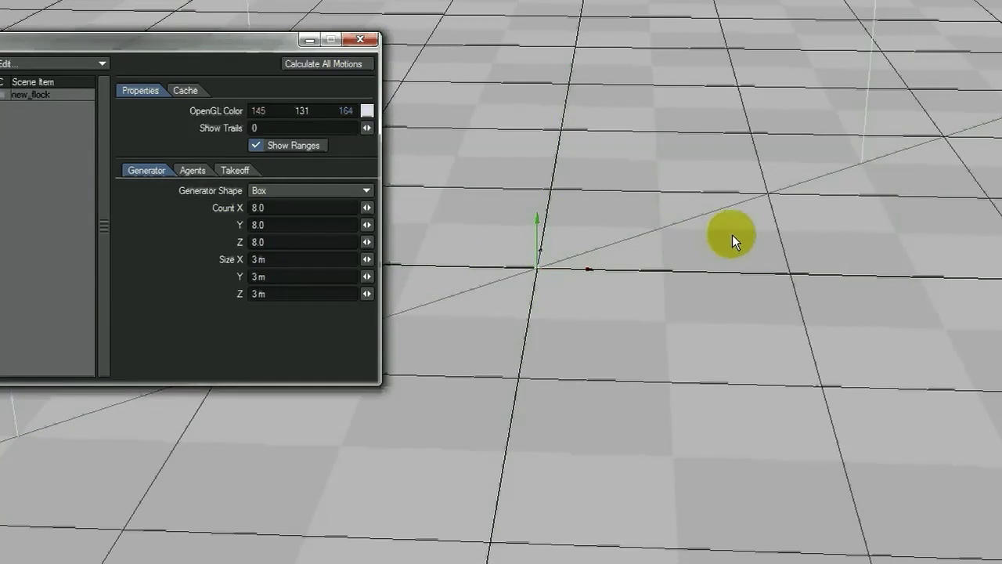
Set the flock's OpenGL color to blue, 010, 001, 164
ctrl+alt+drag(736, 234, 715, 270)
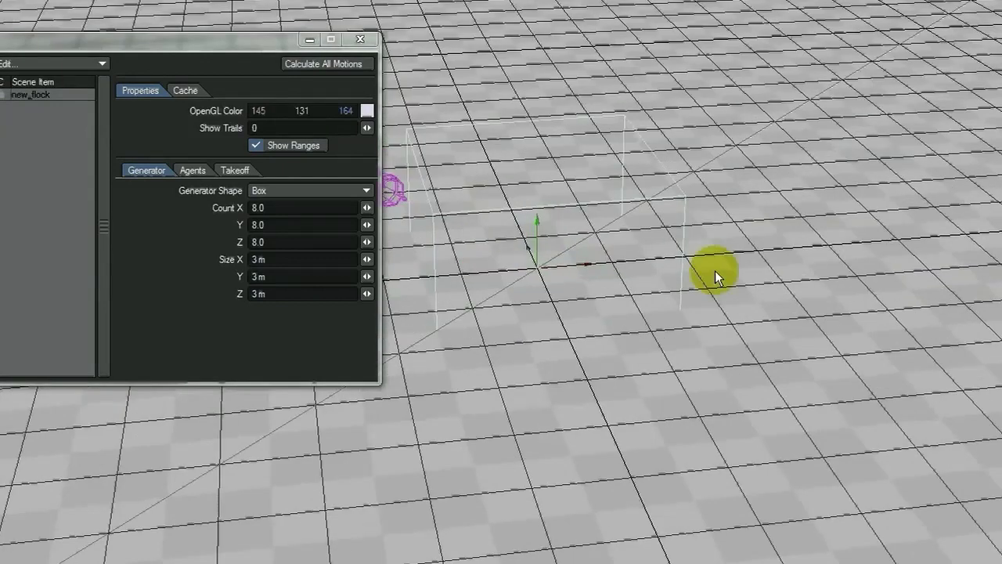
click(365, 111)
drag(54, 29, 54, 14)
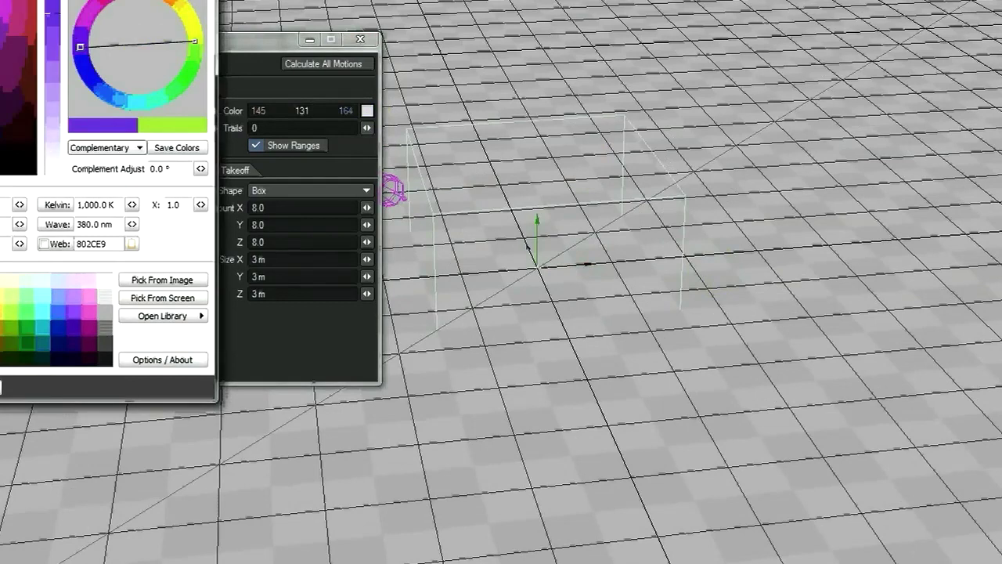
click(1, 387)
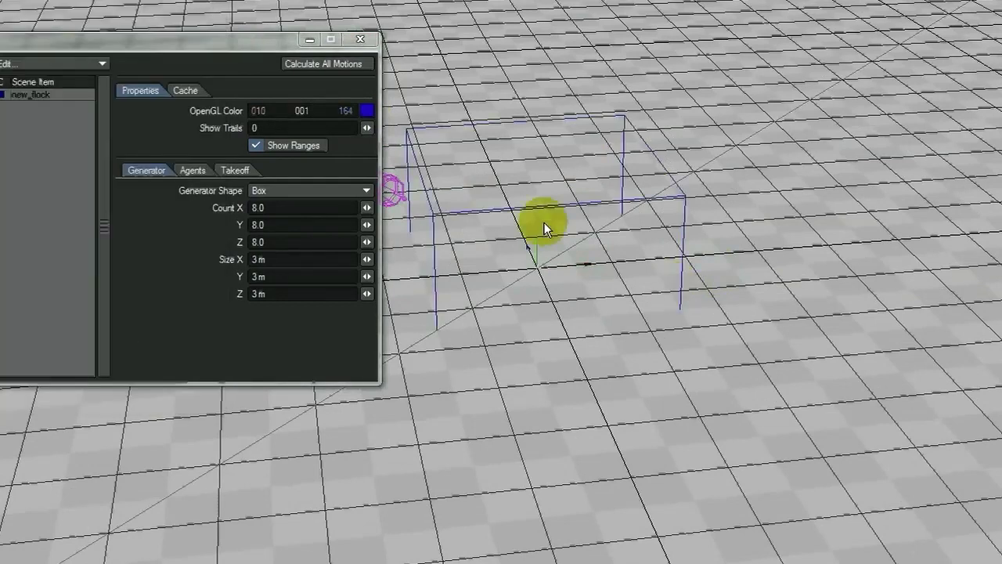
Raise the flock's generator box so it sits above the ground plane
right_drag(499, 271, 498, 271)
ctrl+alt+drag(730, 387, 499, 271)
Nudge the ground plane slightly upward, working in a side view
click(848, 364)
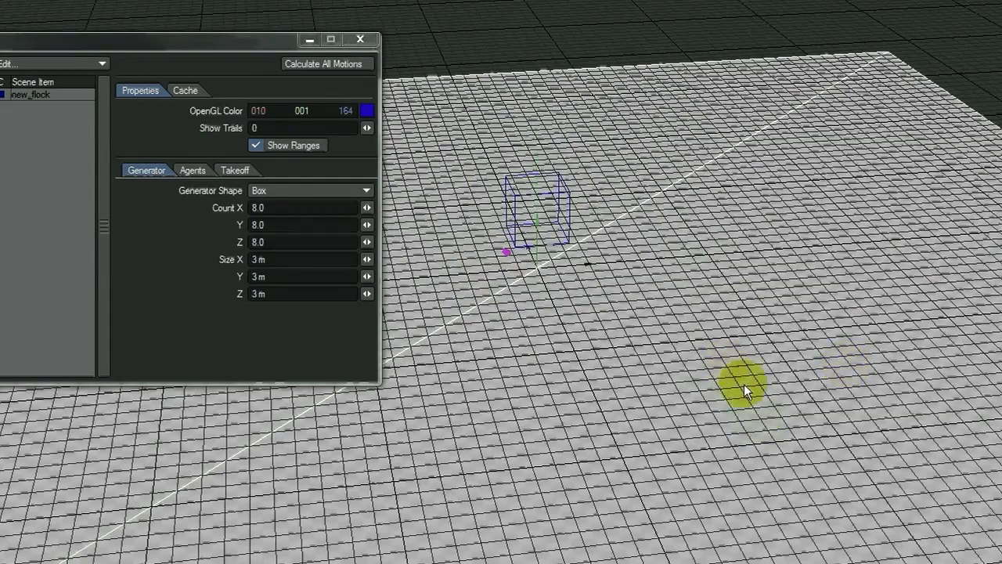
alt+drag(743, 383, 498, 271)
key(3)
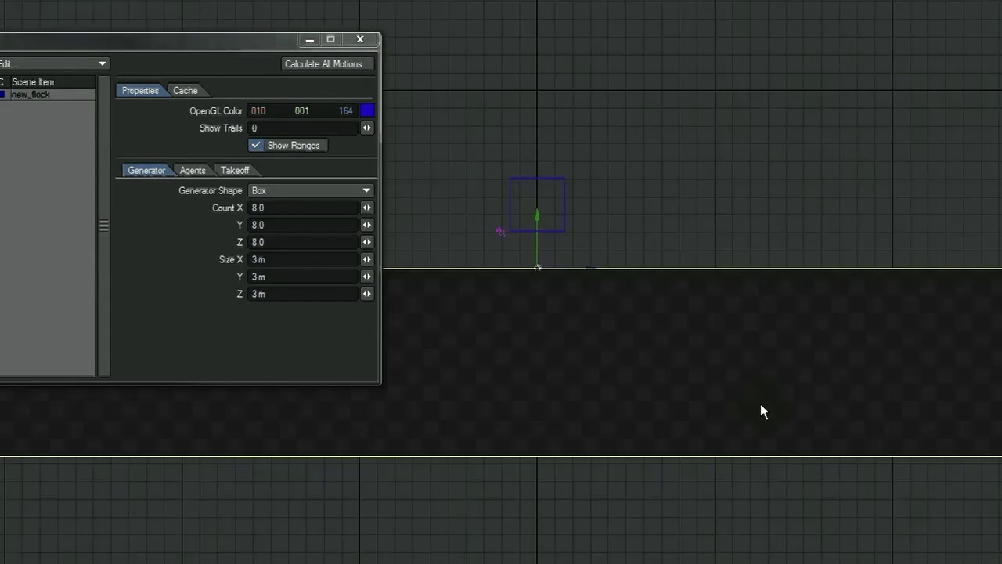
drag(662, 291, 500, 272)
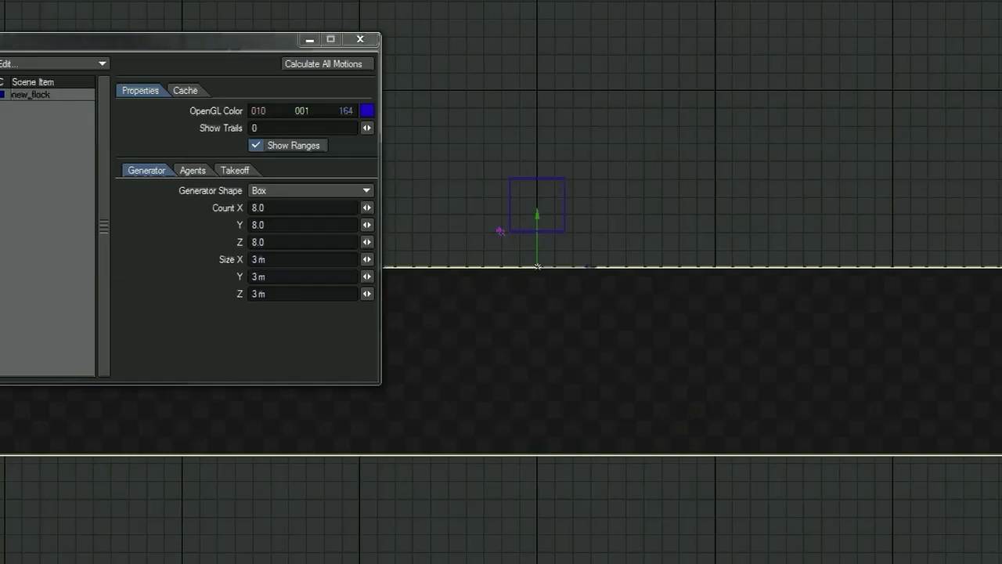
Select all the objects from NewText:A to NewText:exclam and save them as a selection set named "letters"
click(581, 181)
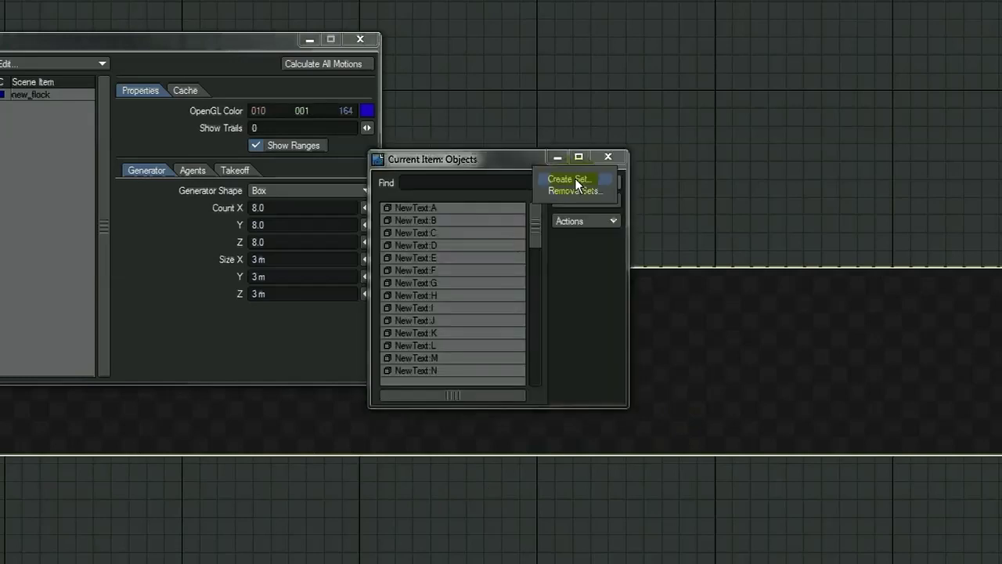
click(571, 264)
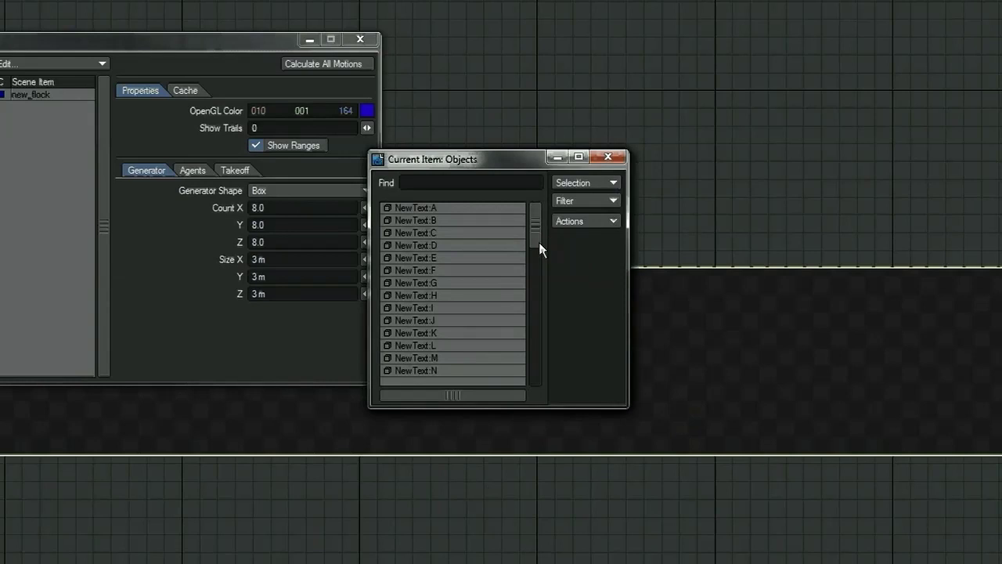
drag(534, 233, 537, 394)
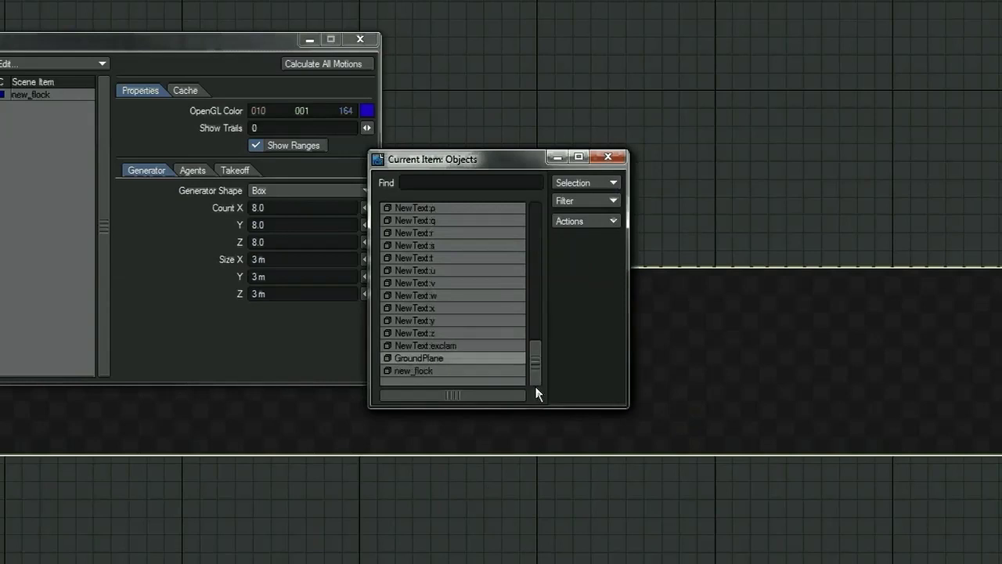
click(440, 346)
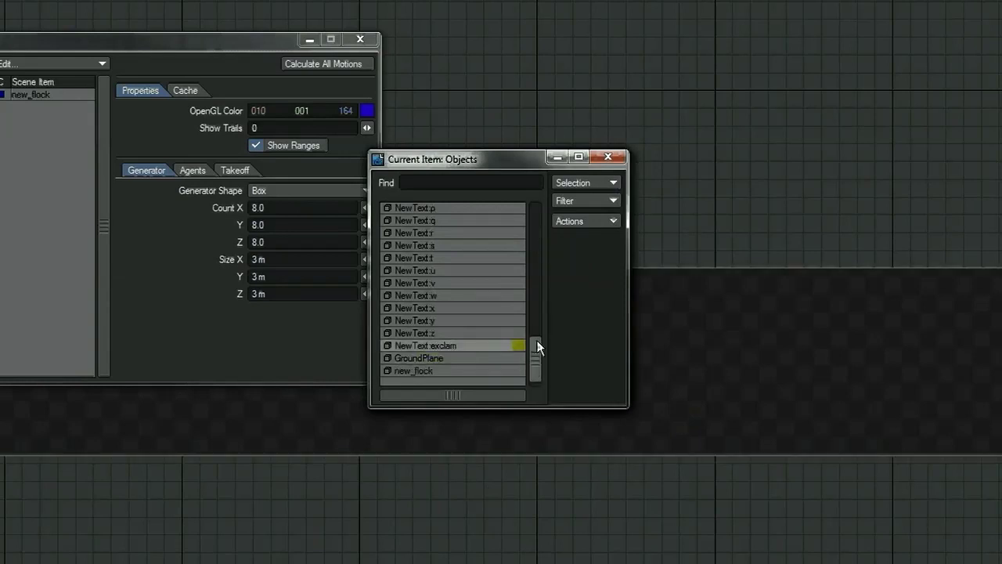
drag(537, 340, 533, 213)
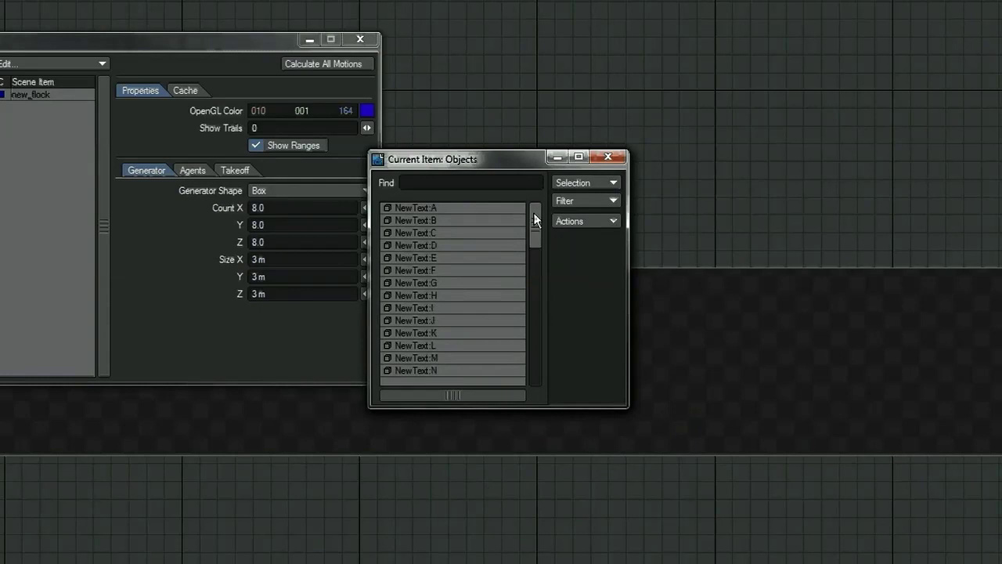
shift+click(476, 209)
click(570, 183)
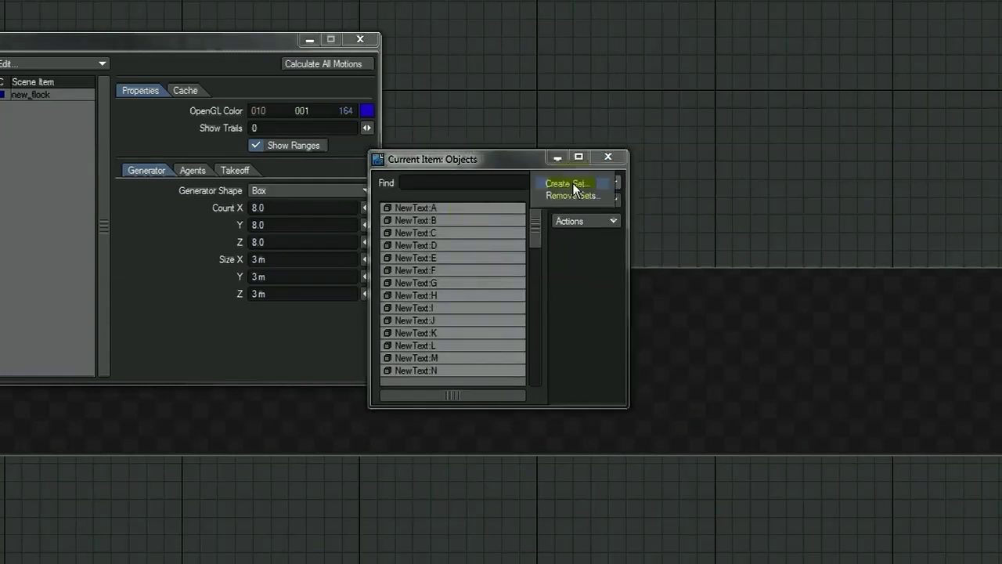
click(573, 182)
text(letters)
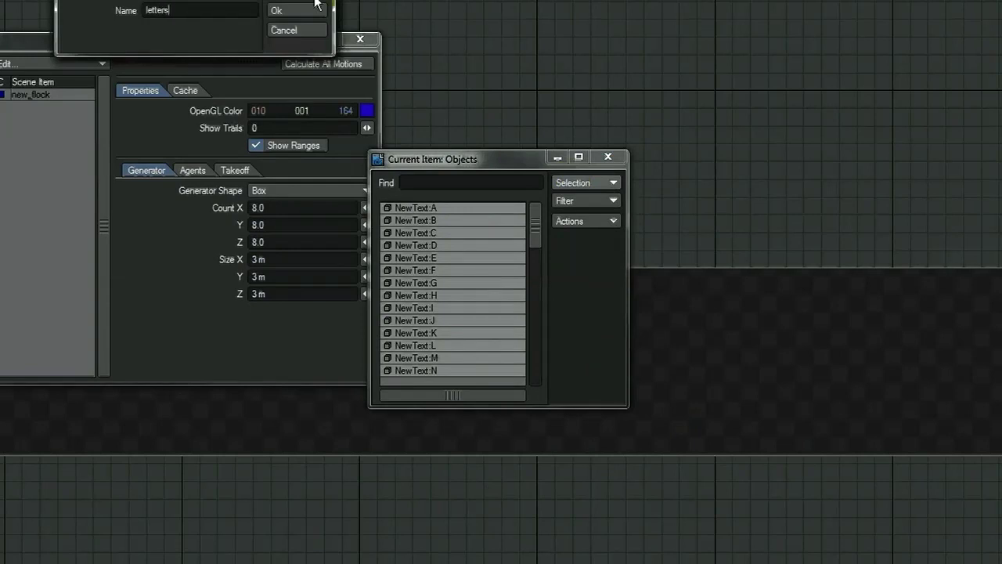
click(314, 10)
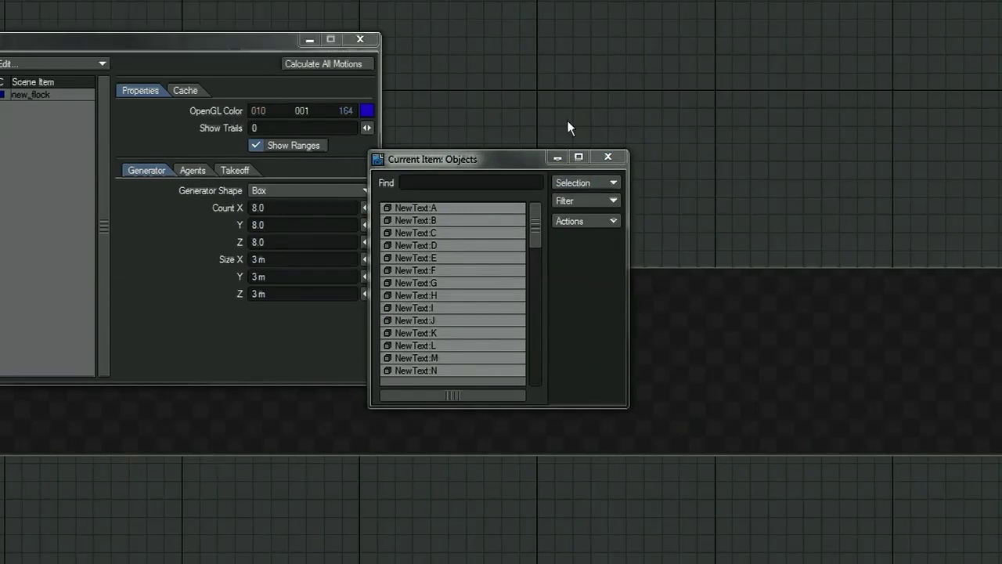
click(609, 161)
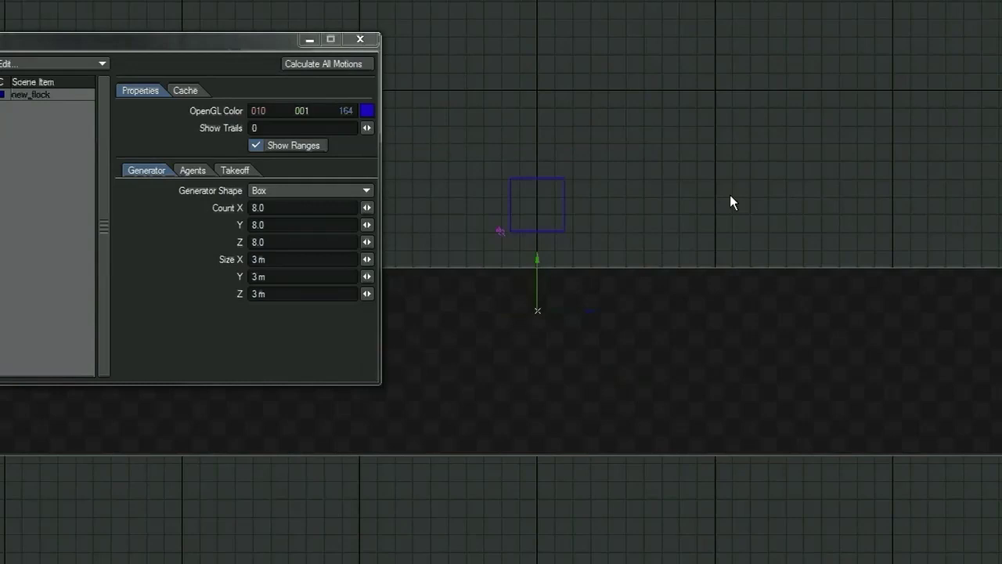
Move the letter objects straight down until they are underneath the ground plane, and return to the perspective view
drag(499, 275, 499, 270)
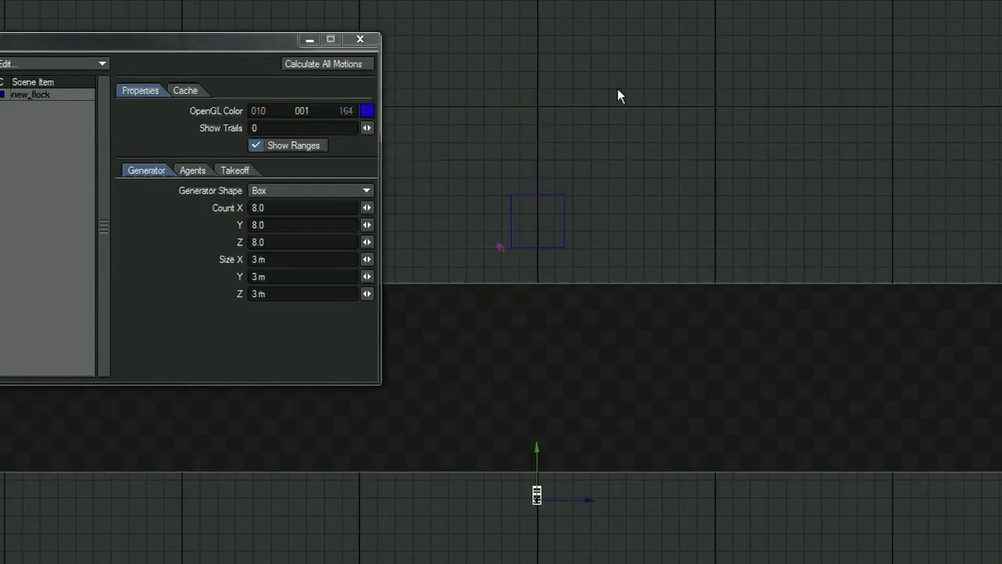
key(4)
Add a new Goal director and place it on the ground plane away from the flock, towards the viewer's right
click(590, 206)
click(434, 185)
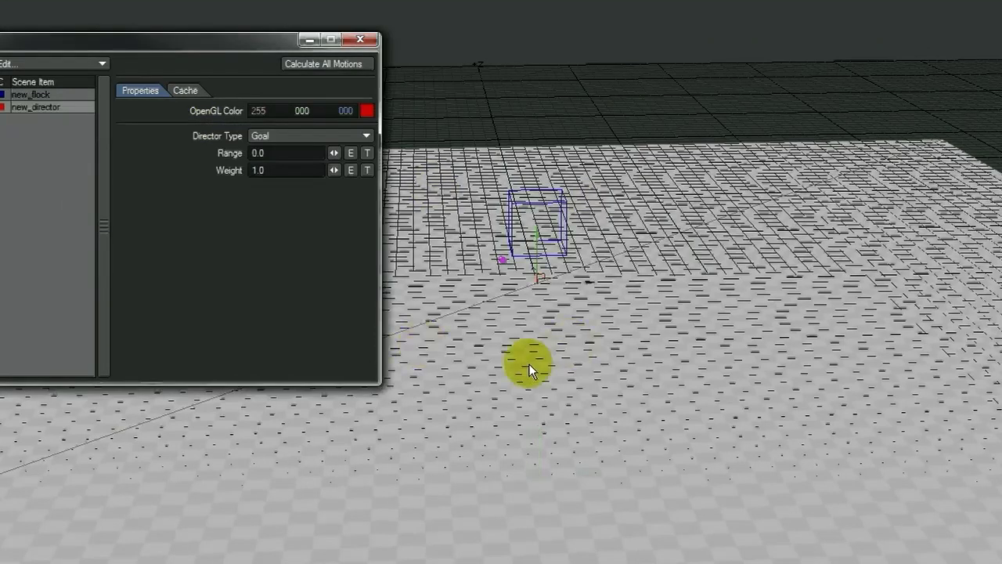
drag(496, 273, 546, 359)
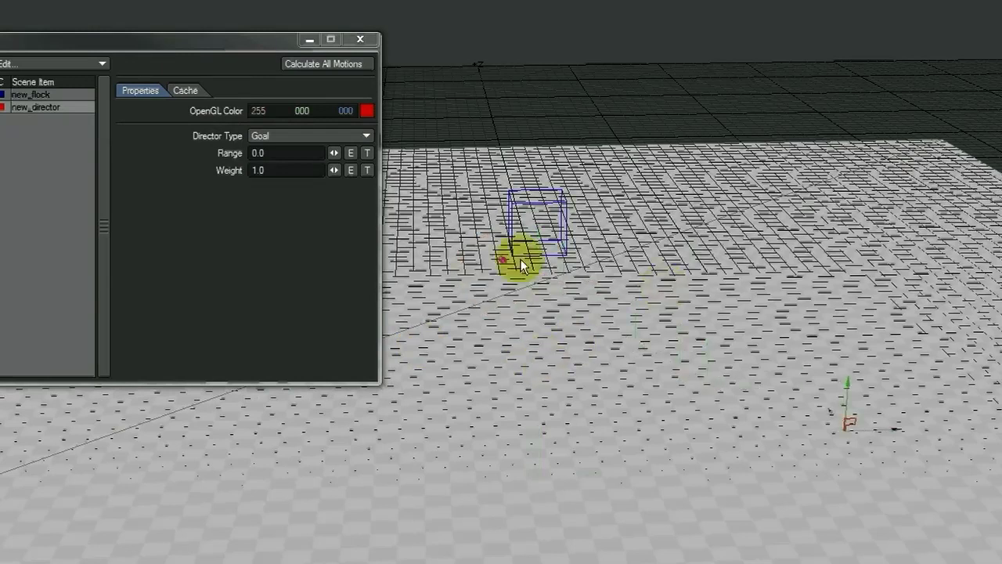
Calculate all motions, move the goal director farther from the flock and key its position at frame 0
click(309, 63)
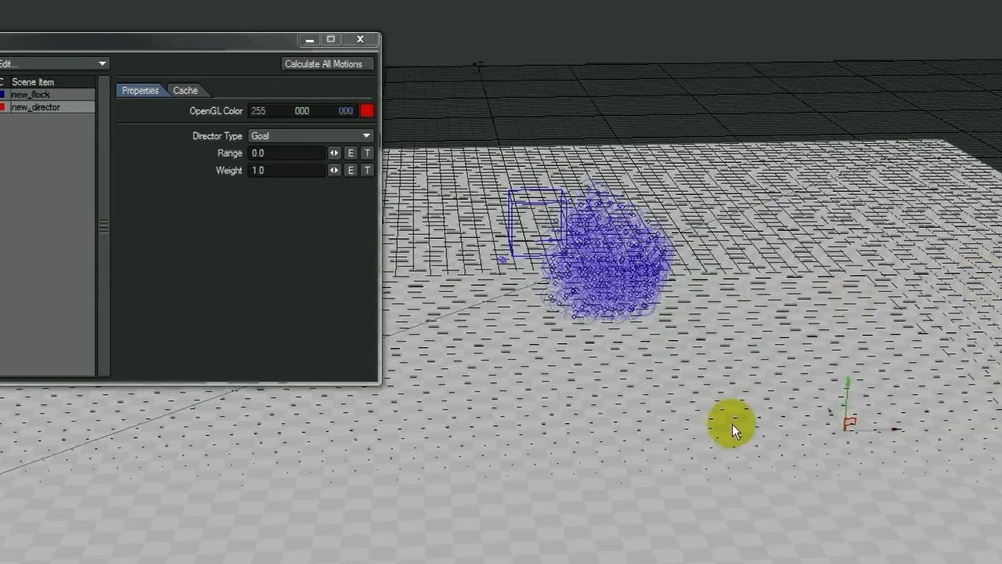
drag(732, 423, 499, 274)
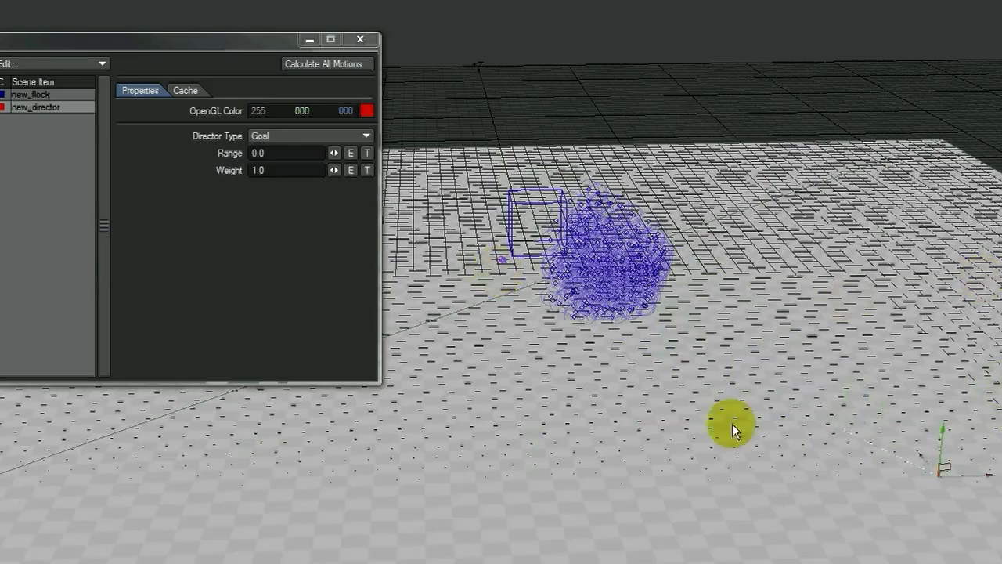
key(Return)
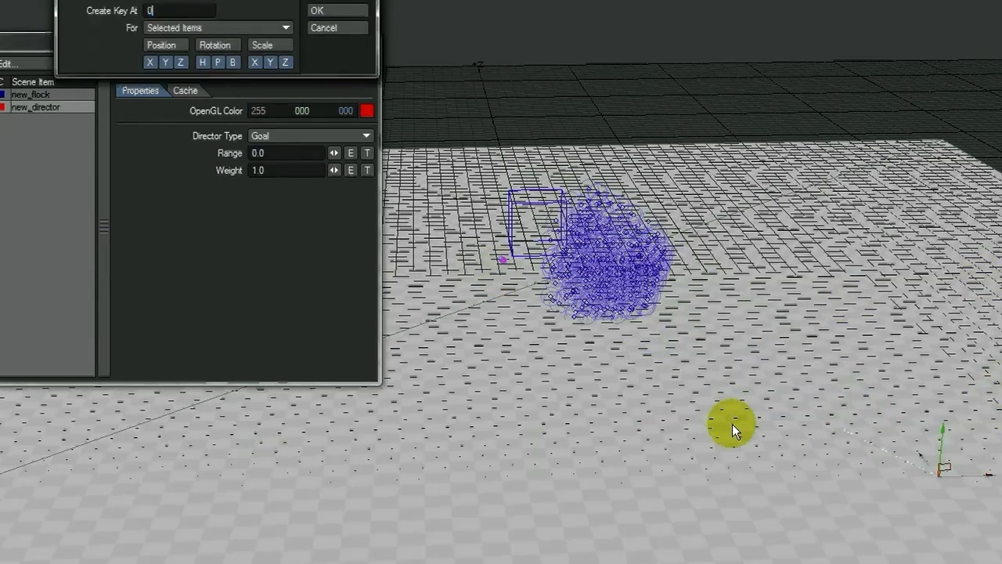
key(Return)
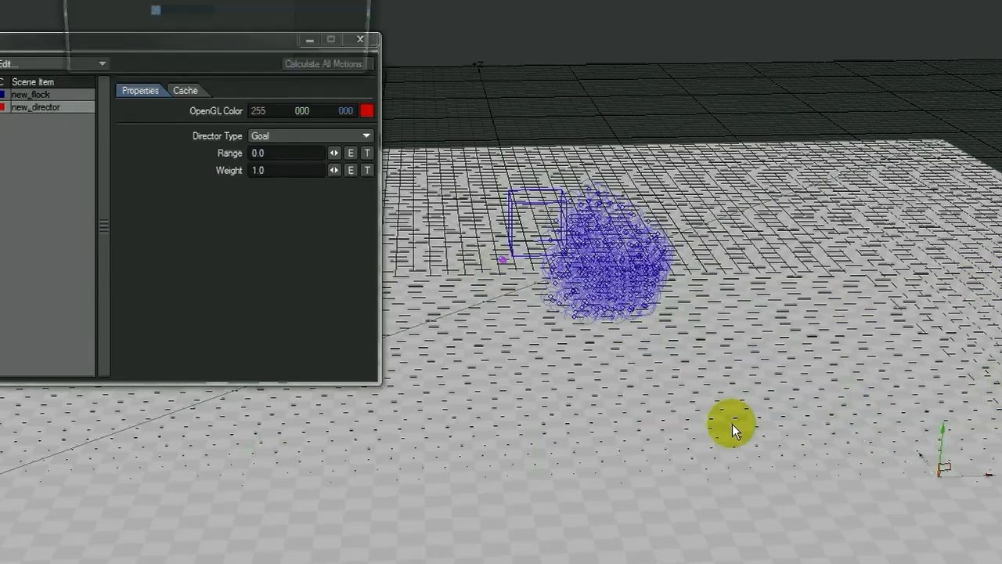
key(Delete)
key(Return)
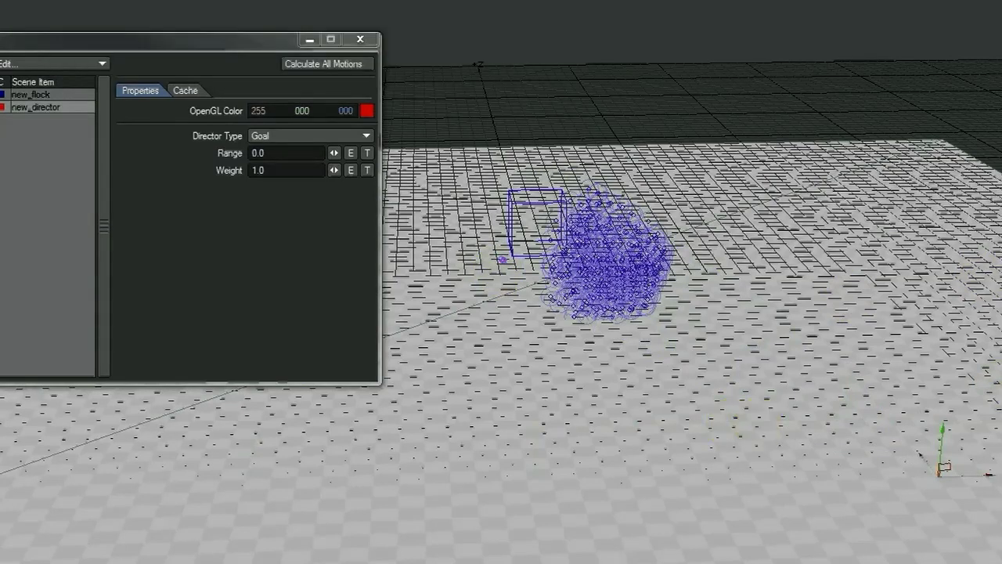
Shift the goal director even farther away from the flock and calculate all motions again
click(489, 273)
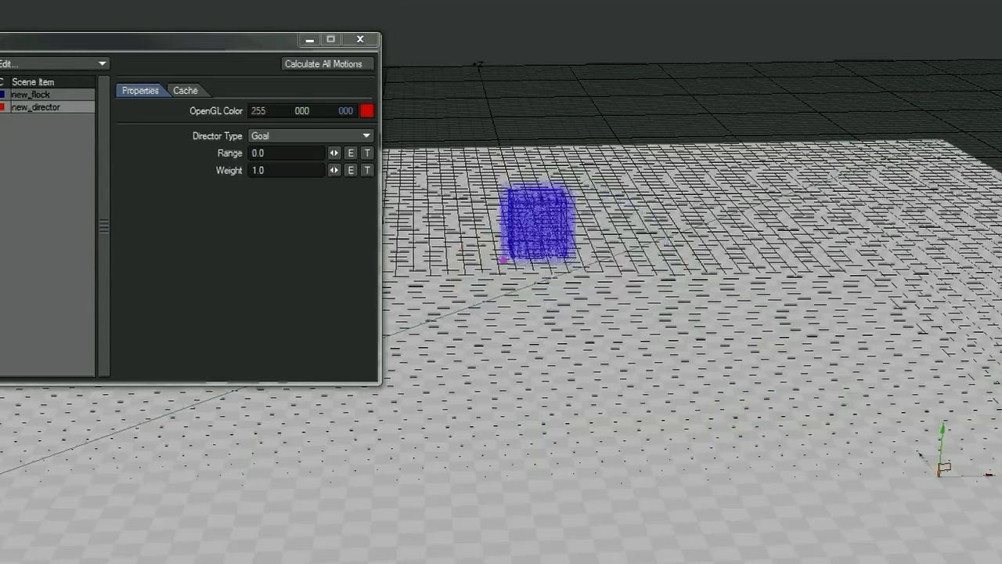
drag(835, 445, 498, 271)
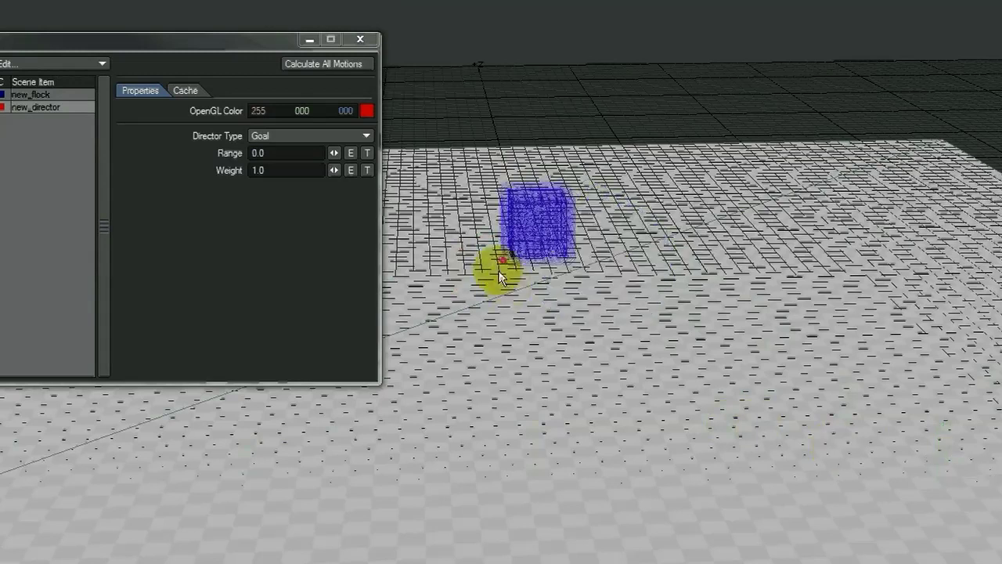
drag(501, 274, 836, 445)
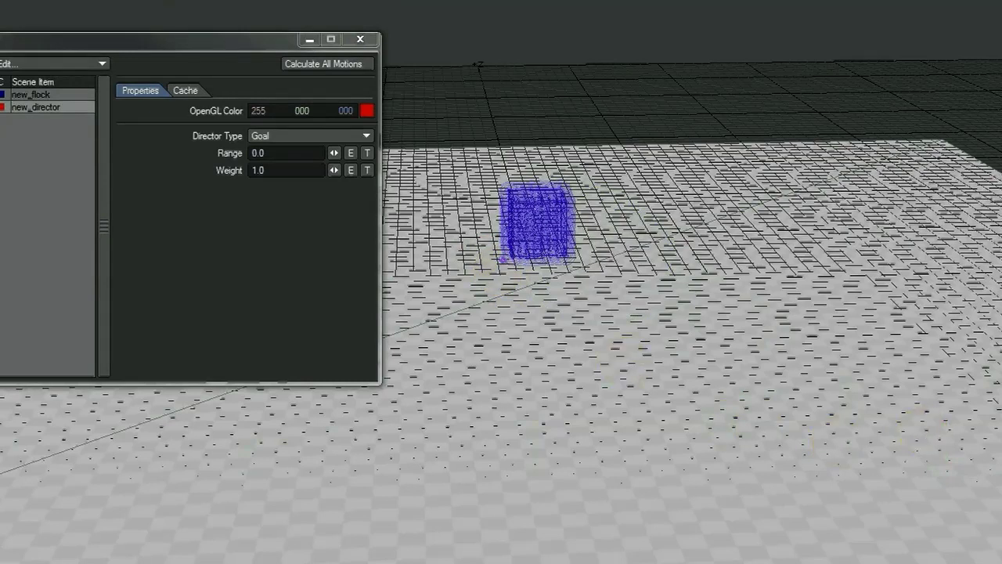
click(300, 63)
click(624, 413)
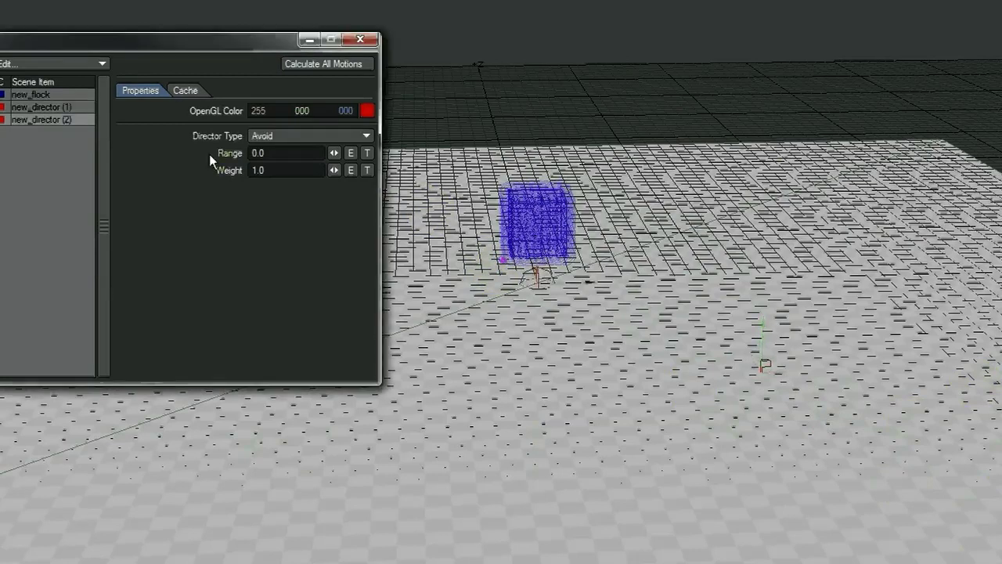
Set the Avoid director's range to 20
drag(285, 155, 122, 174)
text(30)
key(Tab)
text(20)
key(Tab)
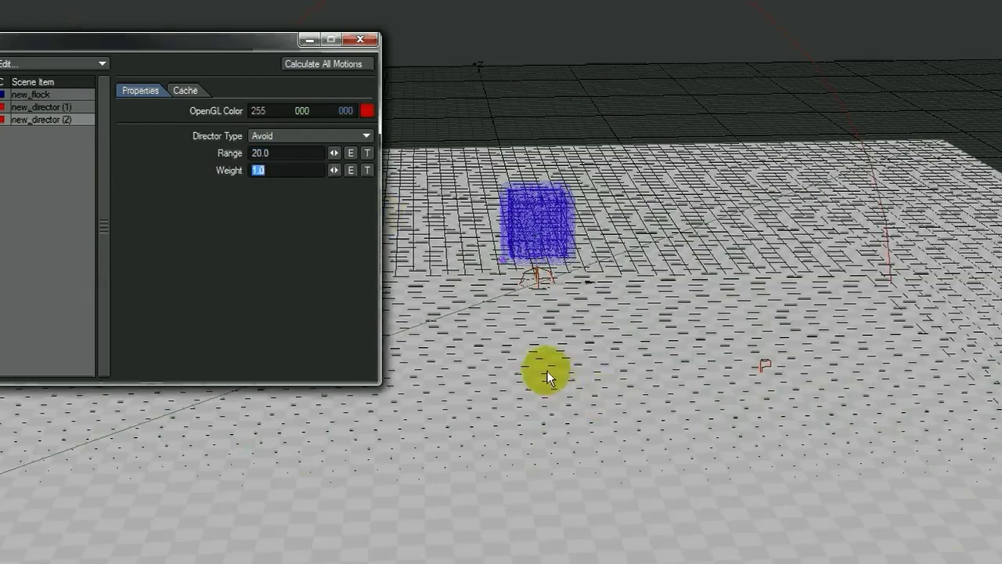
Move the Avoid director between the flock generator and the goal, and calculate all motions
drag(547, 371, 498, 272)
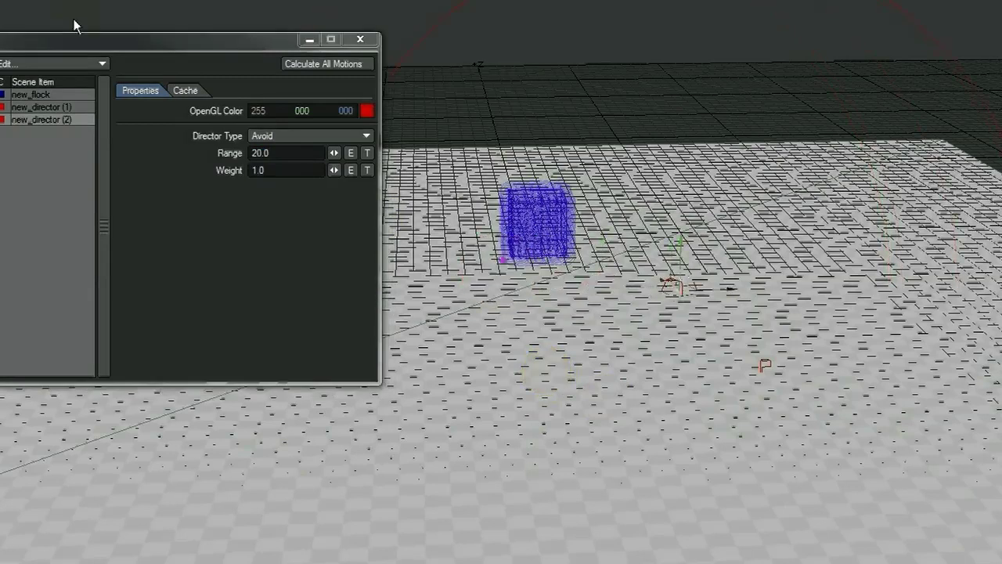
click(301, 63)
click(737, 385)
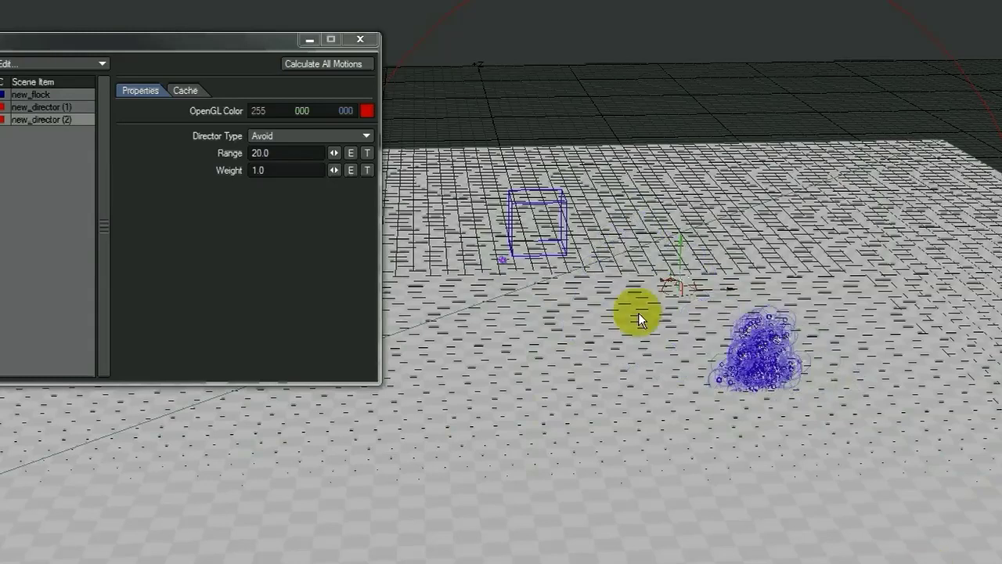
Set the Avoid director's range to 30 and recalculate all motions
double_click(277, 153)
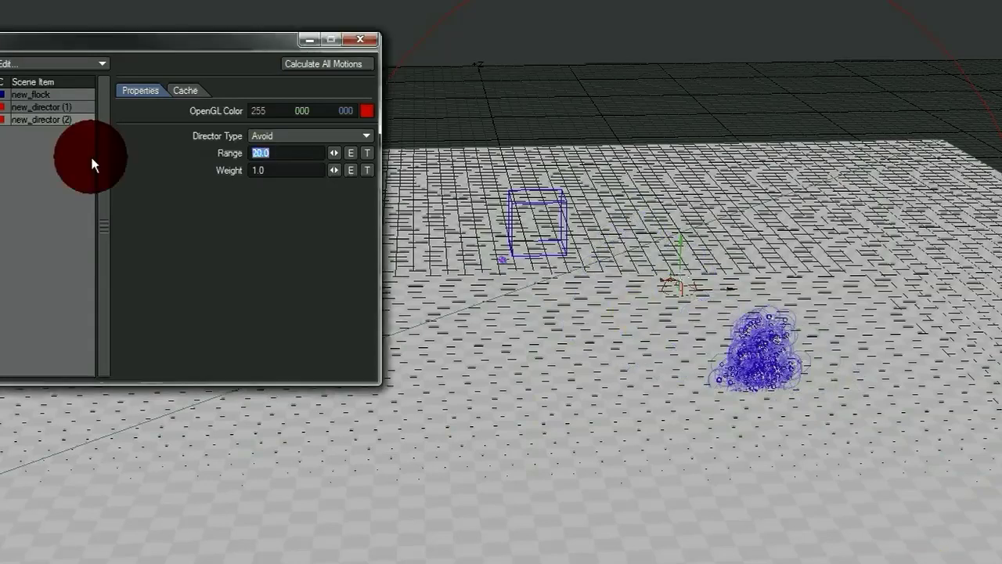
text(30)
key(Tab)
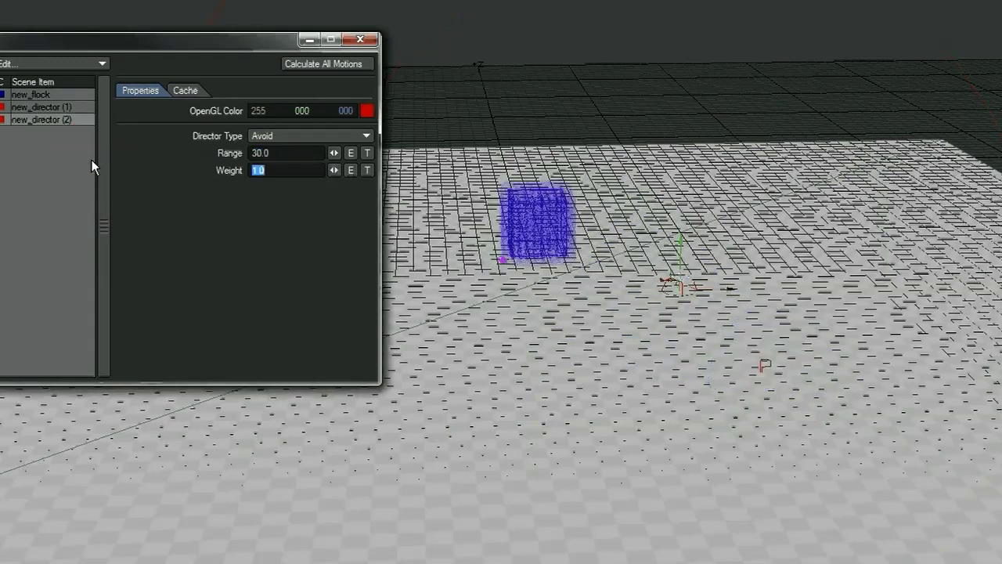
click(298, 64)
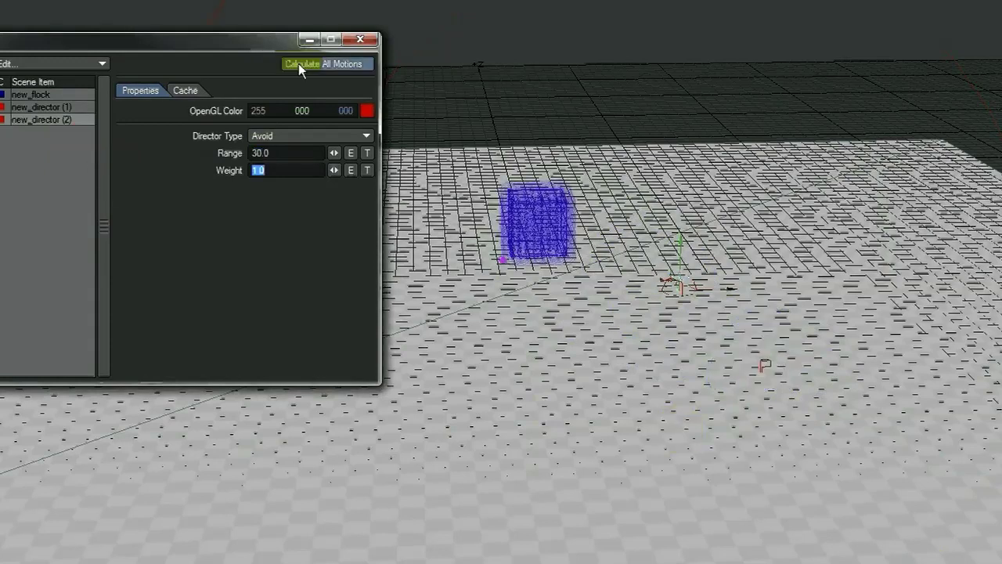
click(736, 395)
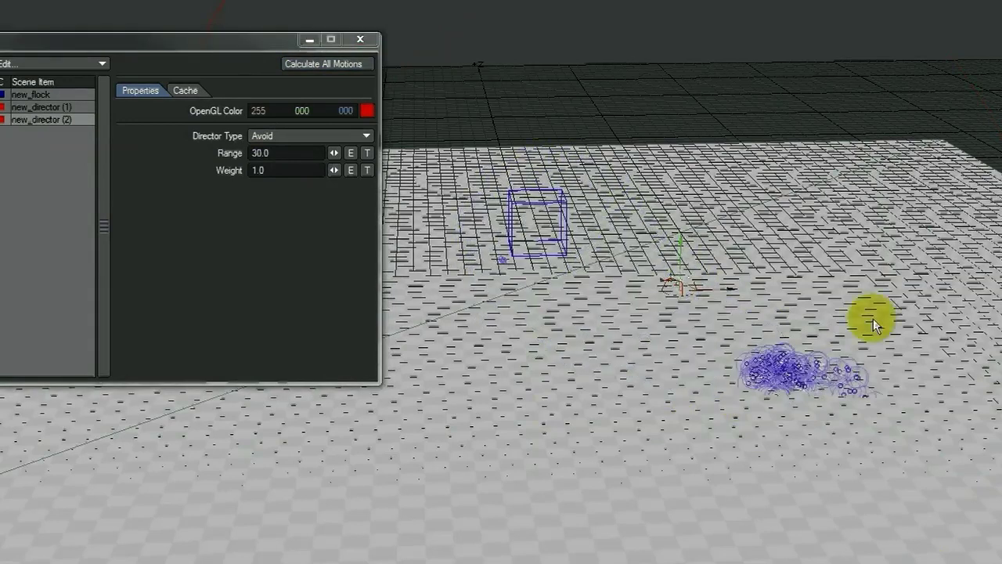
Set the Avoid director's range to 10 and recalculate all motions, working from a higher viewpoint
alt+drag(717, 291, 498, 271)
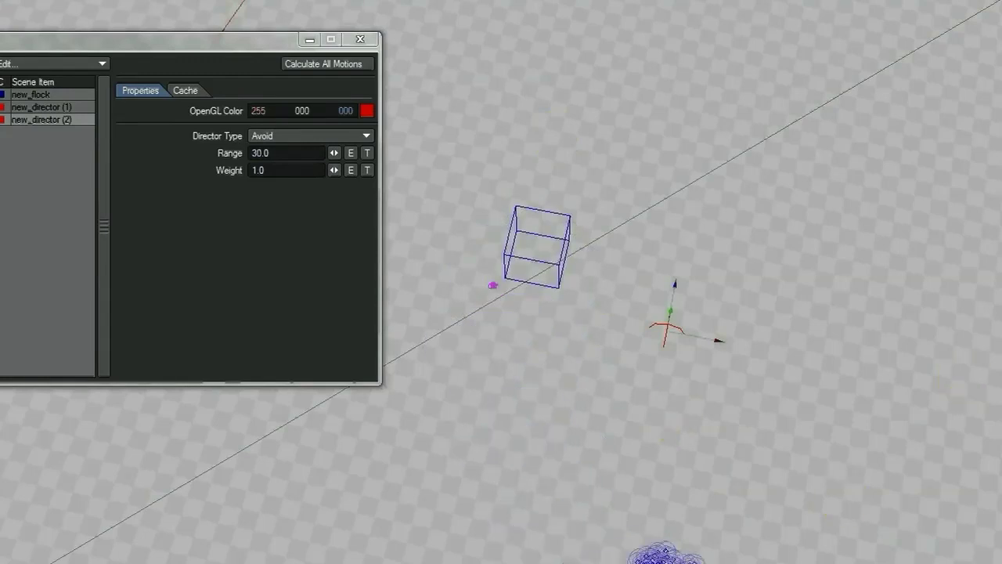
click(289, 156)
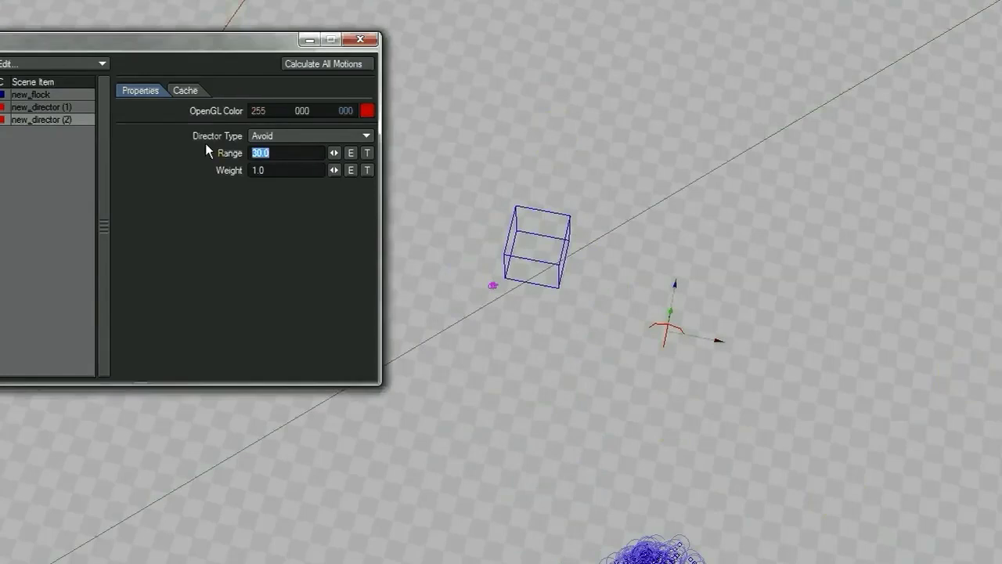
text(10)
key(Tab)
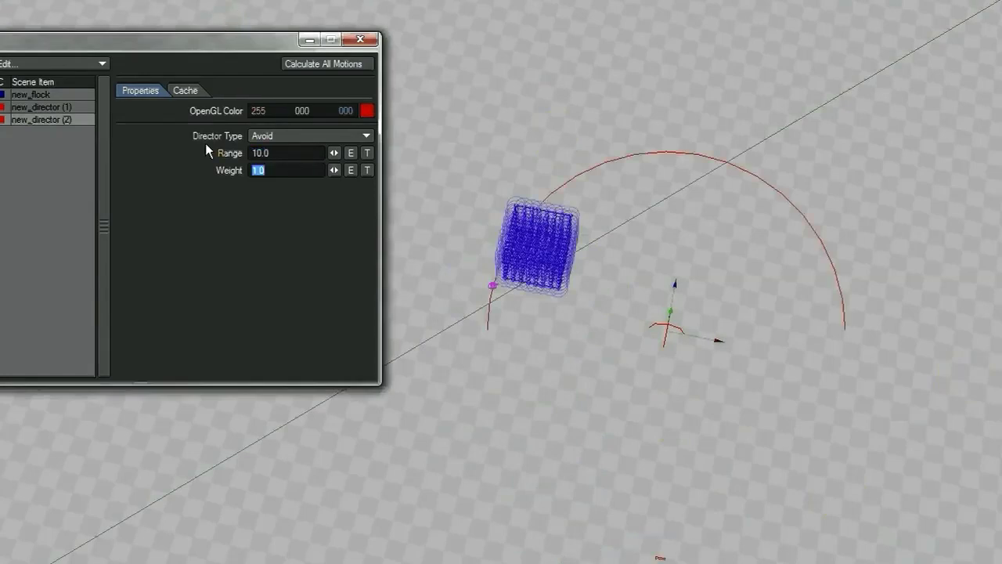
click(303, 65)
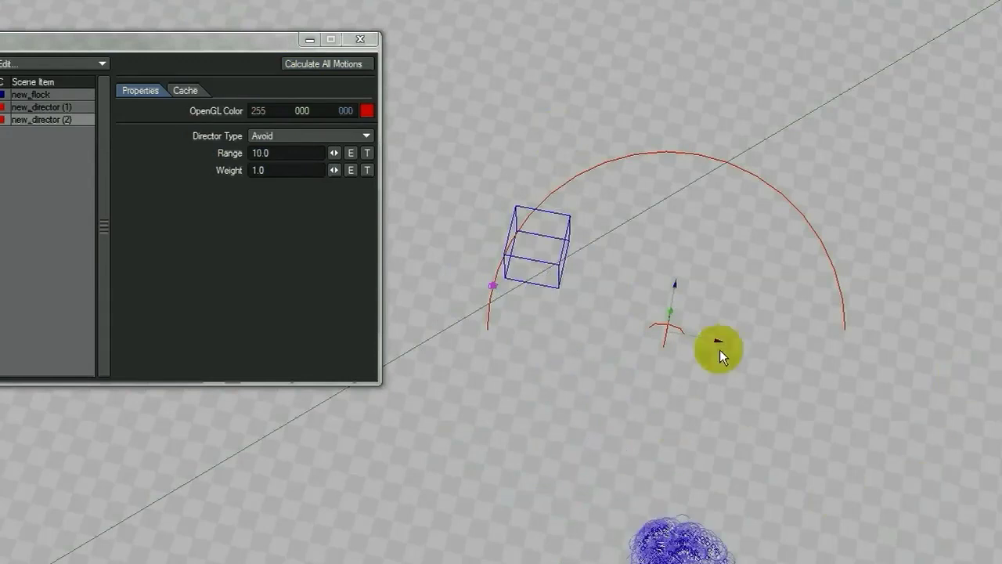
Move the Avoid director closer to the goal, recalculate all motions and check the flock from a low angle
click(498, 272)
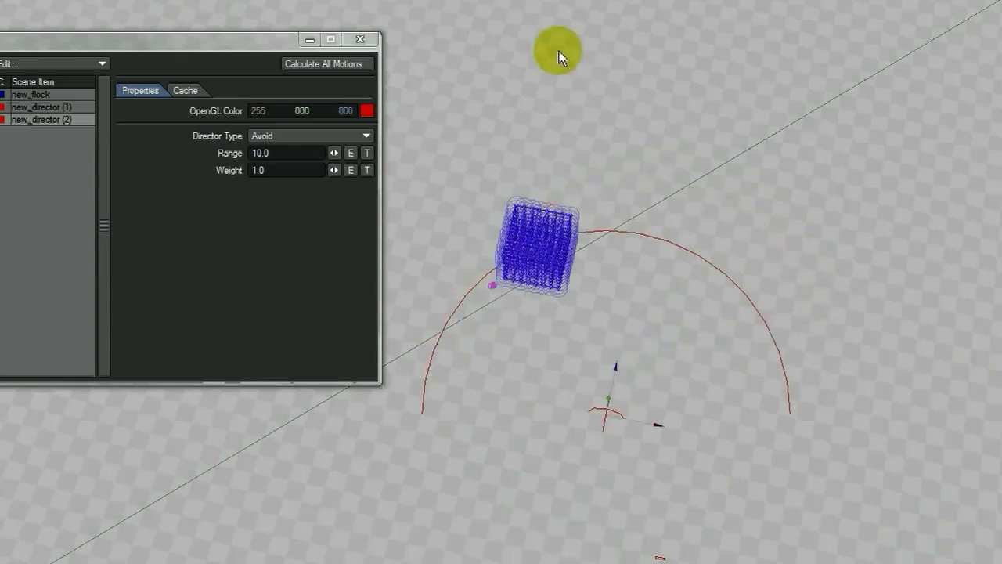
click(296, 64)
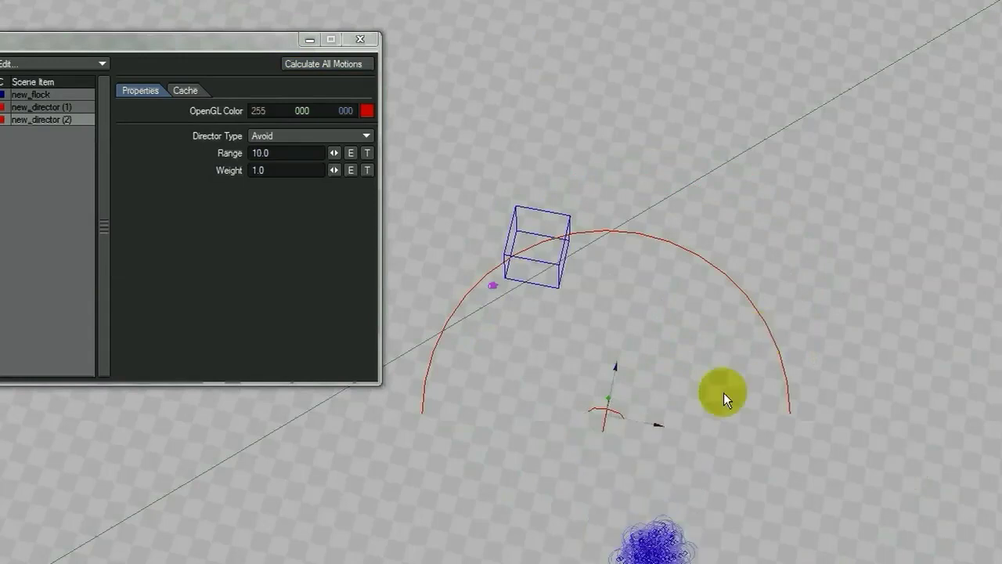
alt+drag(608, 433, 627, 525)
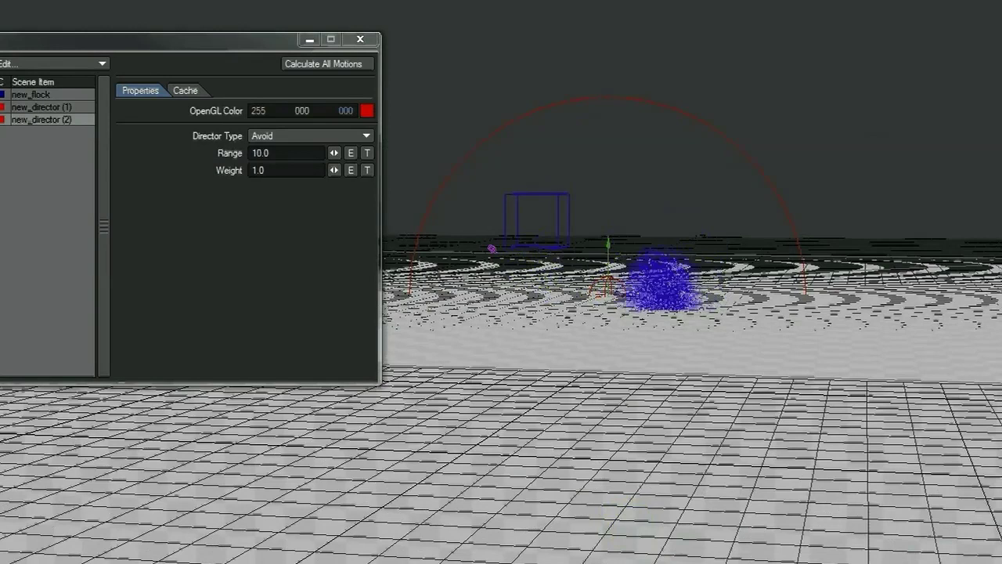
Change the Avoid director's range to 20 and recalculate all motions
double_click(287, 157)
text(20)
key(Tab)
click(308, 64)
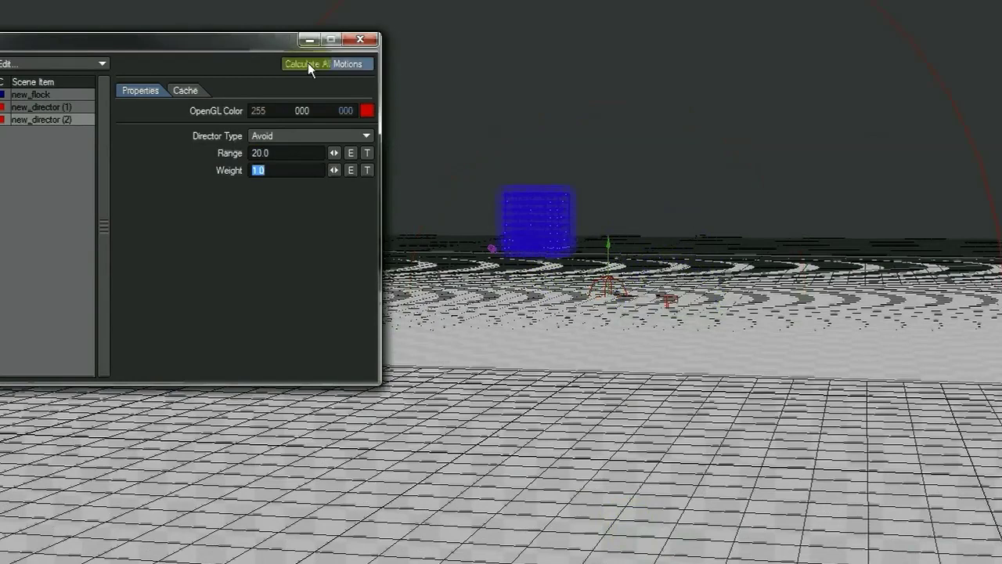
click(953, 511)
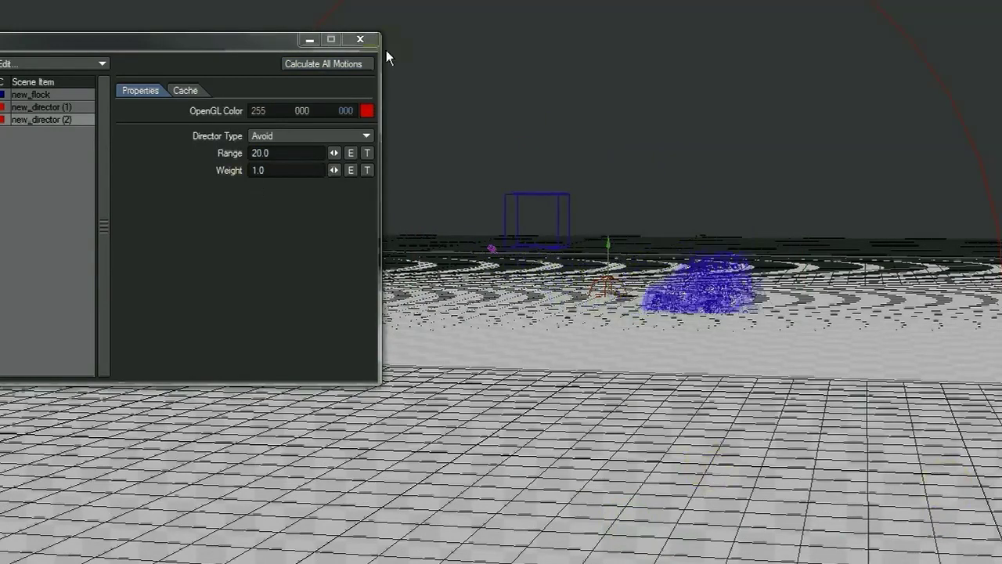
Close the flocking properties and split the display into two viewports, both framing the flock and the directors
click(360, 39)
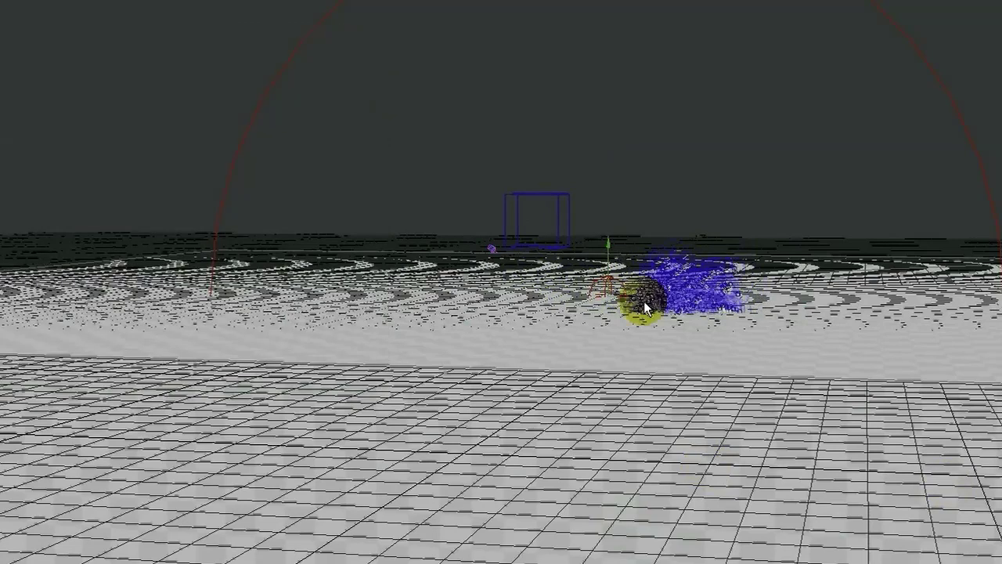
alt+drag(649, 296, 499, 271)
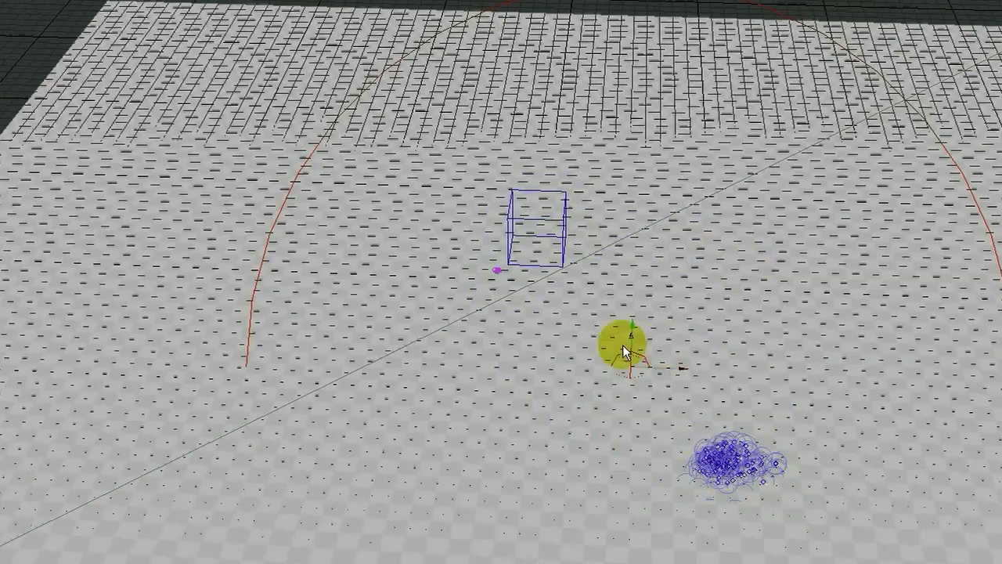
key(space)
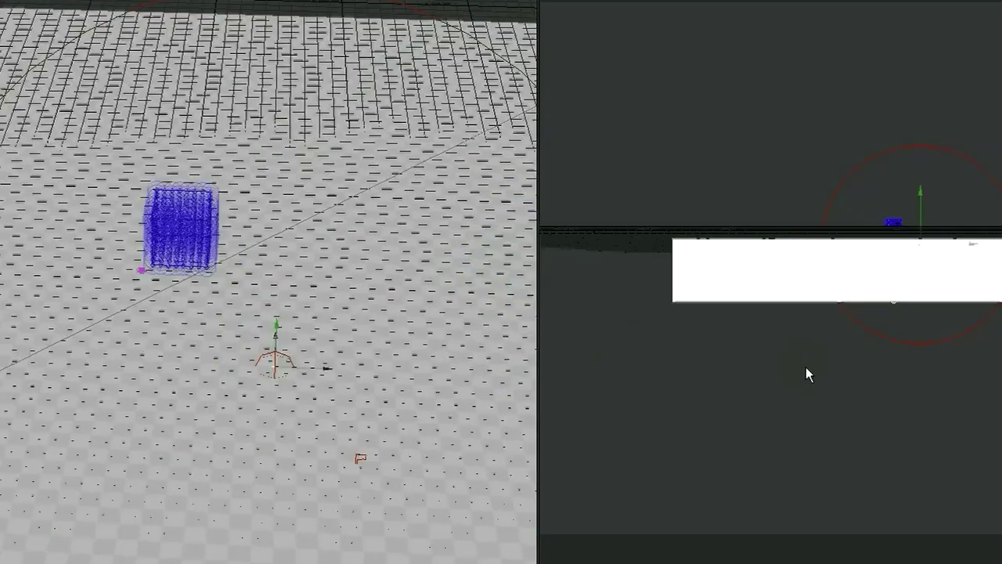
click(868, 301)
alt+right_drag(872, 413, 873, 445)
alt+drag(872, 445, 838, 540)
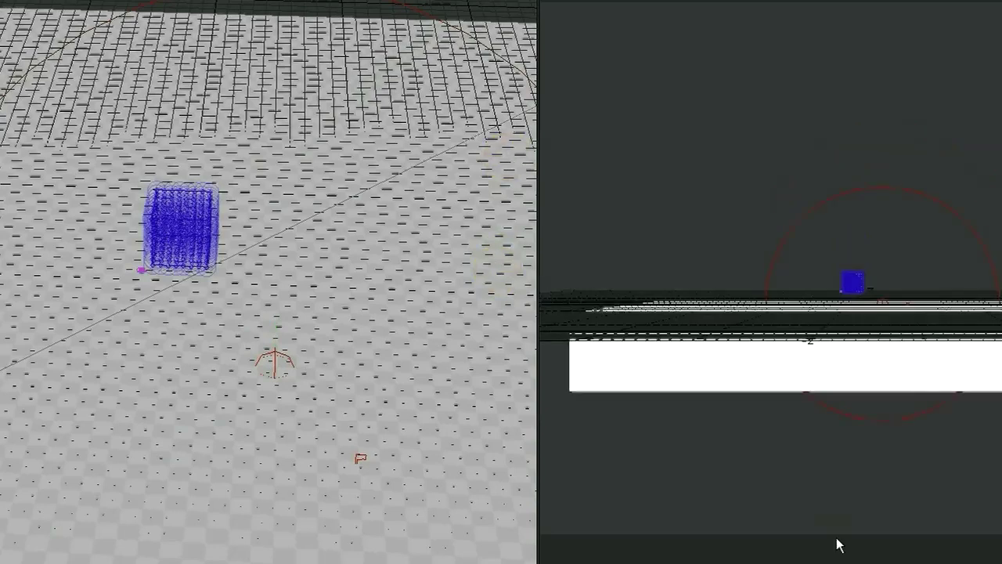
mouse_move(838, 540)
alt+right_down()
mouse_move(548, 156)
mouse_move(499, 271)
mouse_move(510, 229)
mouse_move(573, 179)
mouse_move(499, 271)
mouse_move(845, 530)
alt+right_up()
scroll(847, 528, down, 5)
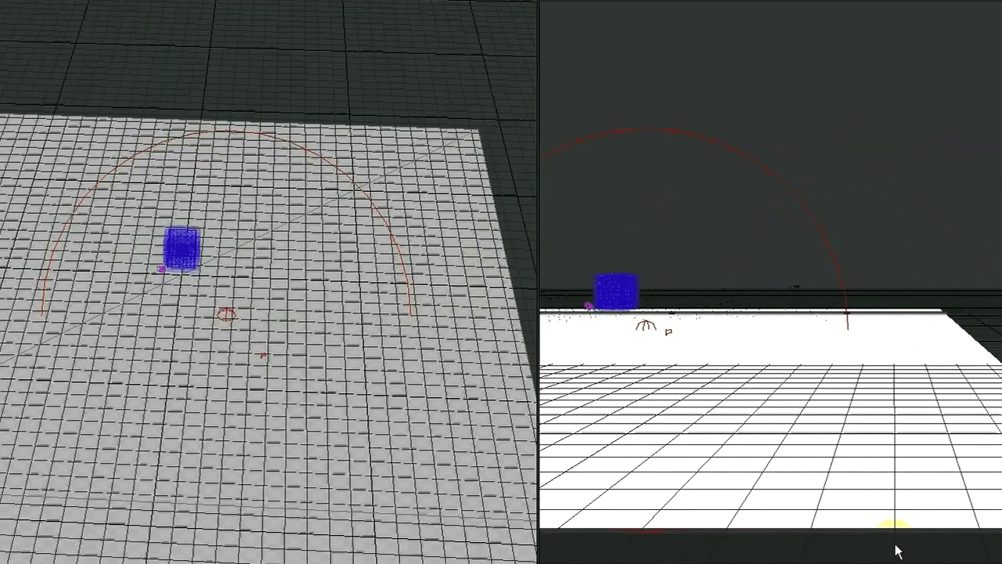
Move and rotate the camera near the ground plane so it frames the flock's destination, with the Avoid and Goal directors in view
drag(498, 271, 568, 215)
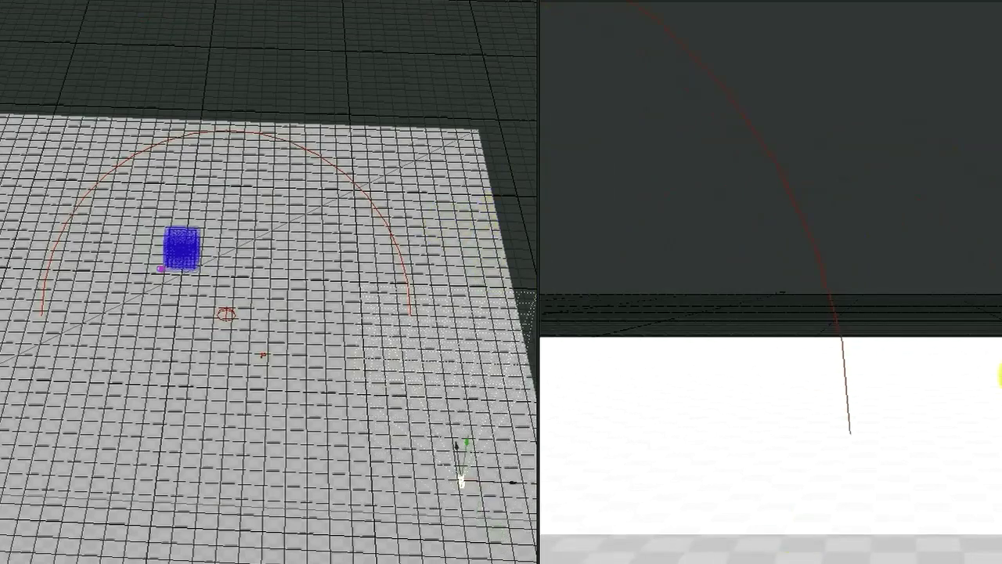
click(1001, 377)
drag(1001, 378, 499, 271)
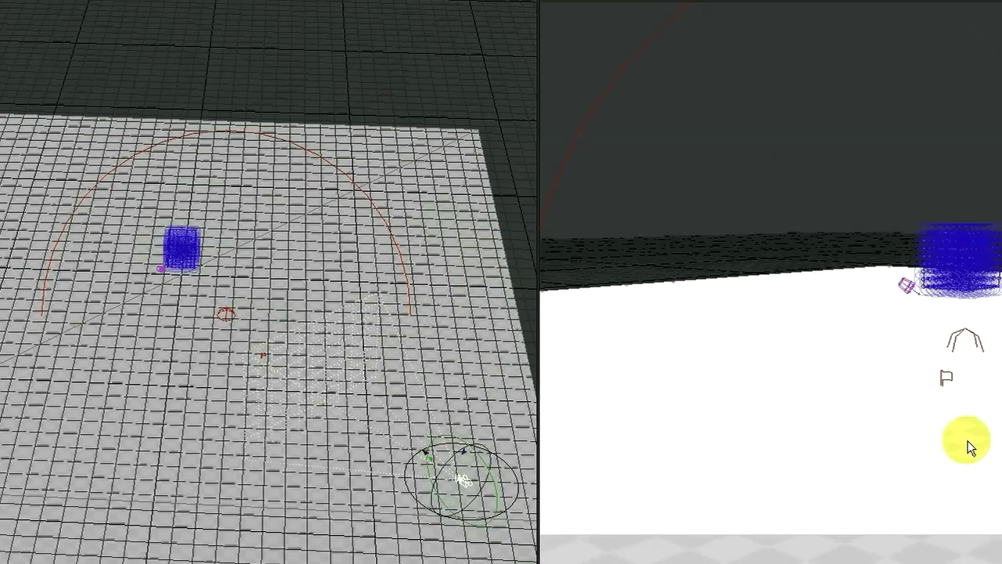
drag(969, 442, 505, 271)
drag(955, 445, 491, 272)
drag(962, 440, 499, 277)
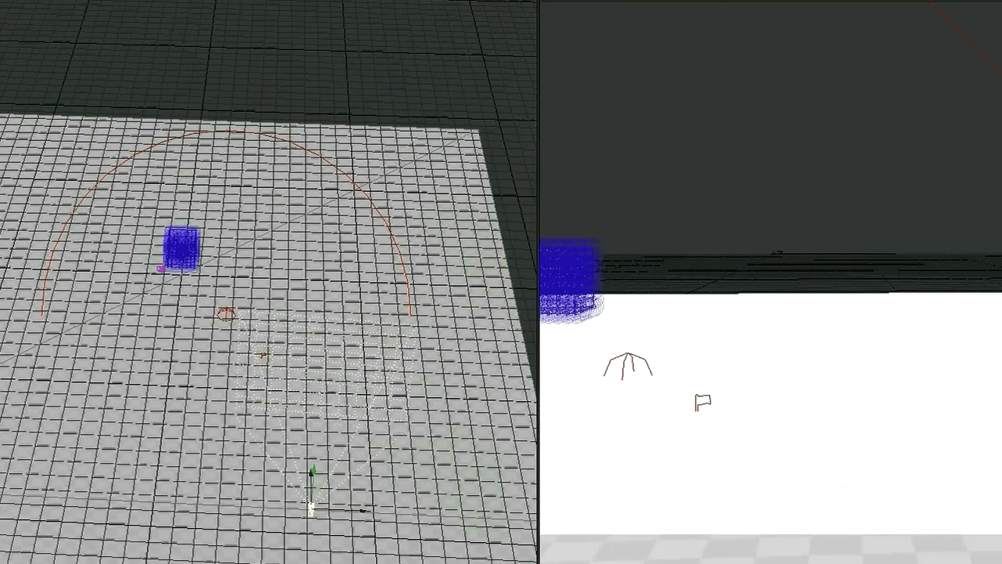
drag(962, 516, 498, 267)
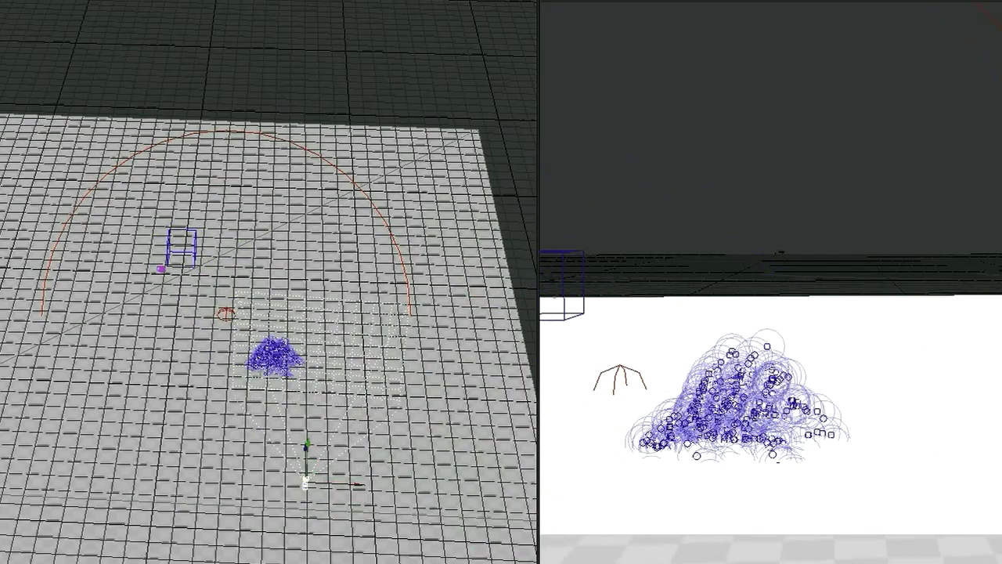
Save the scene file with the flock, directors and framed camera
key(ctrl+s)
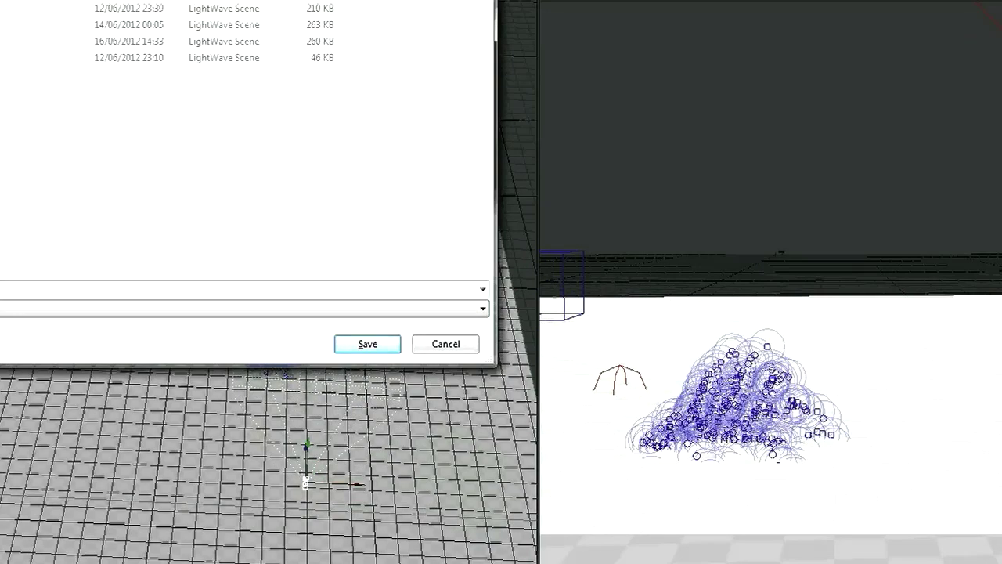
key(Return)
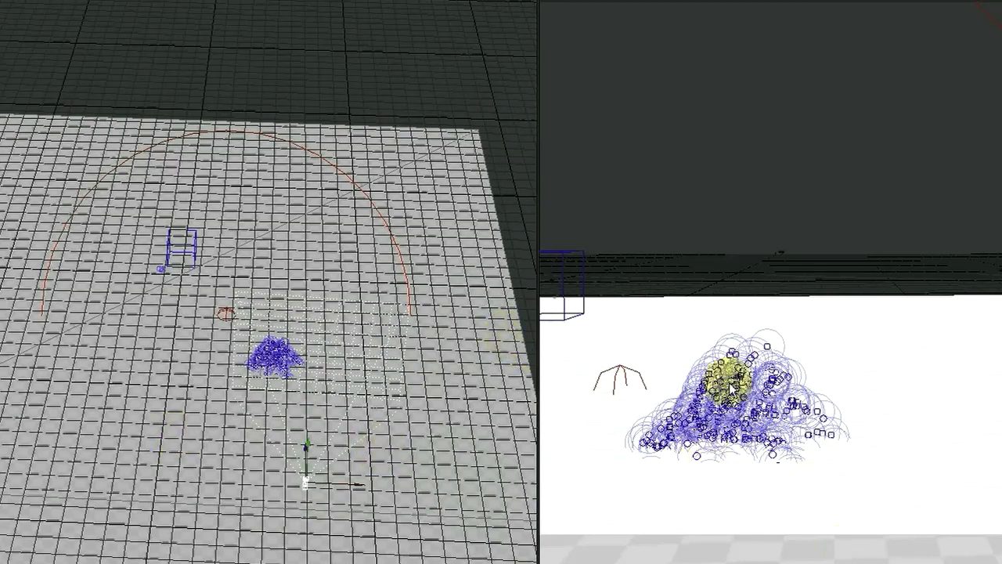
Add an Instance Generator to the new_flock object and open its settings
click(183, 266)
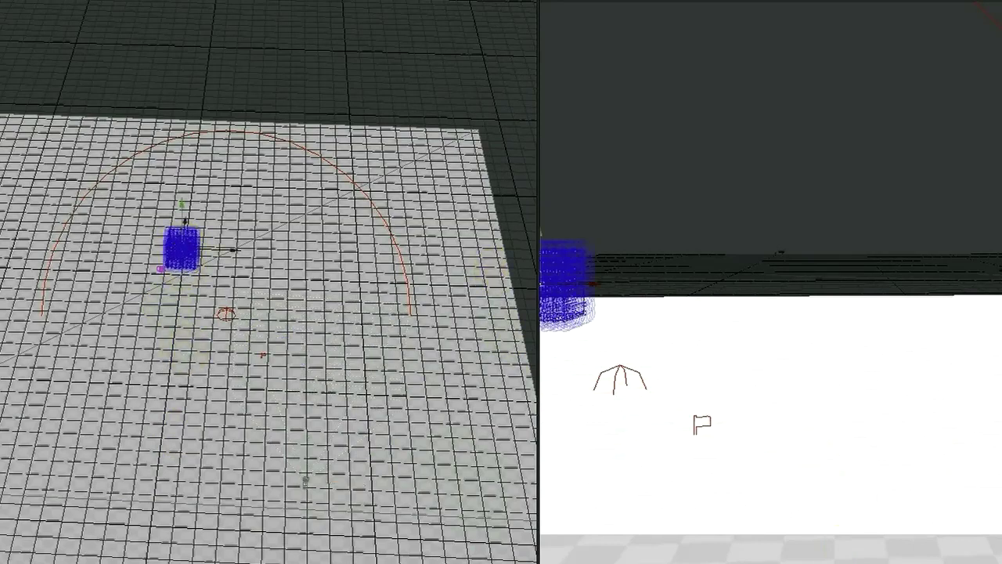
key(p)
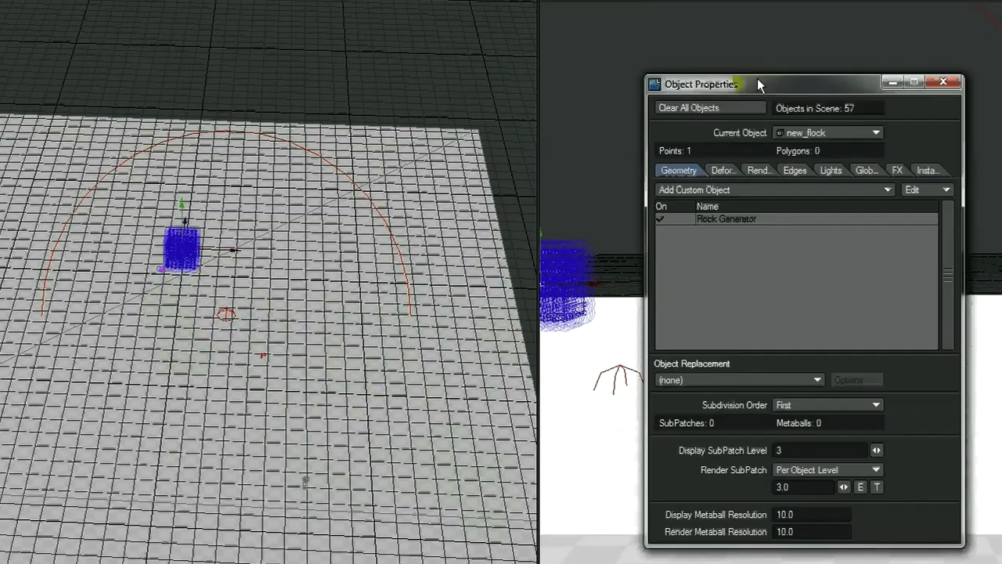
click(916, 171)
click(758, 193)
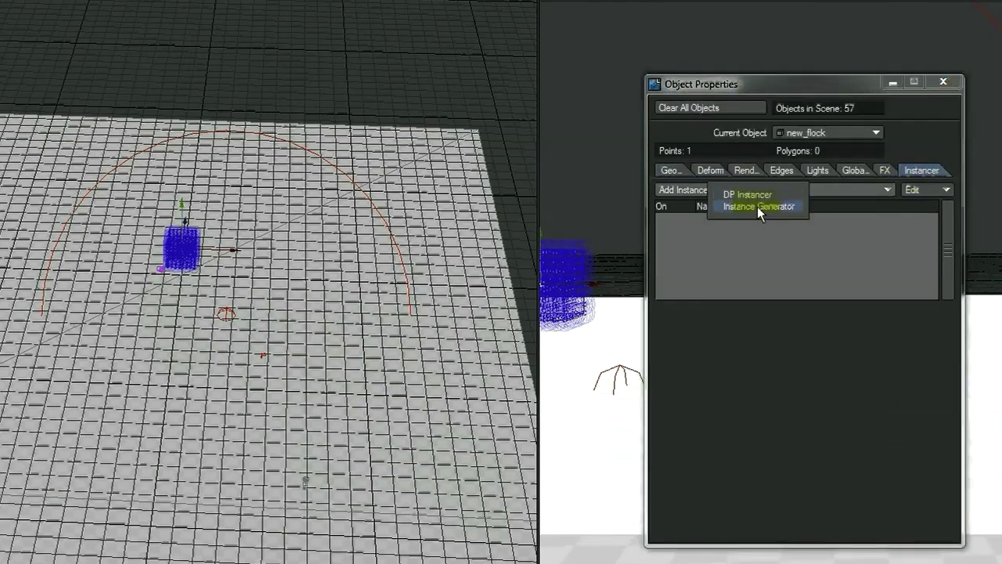
click(757, 205)
double_click(750, 219)
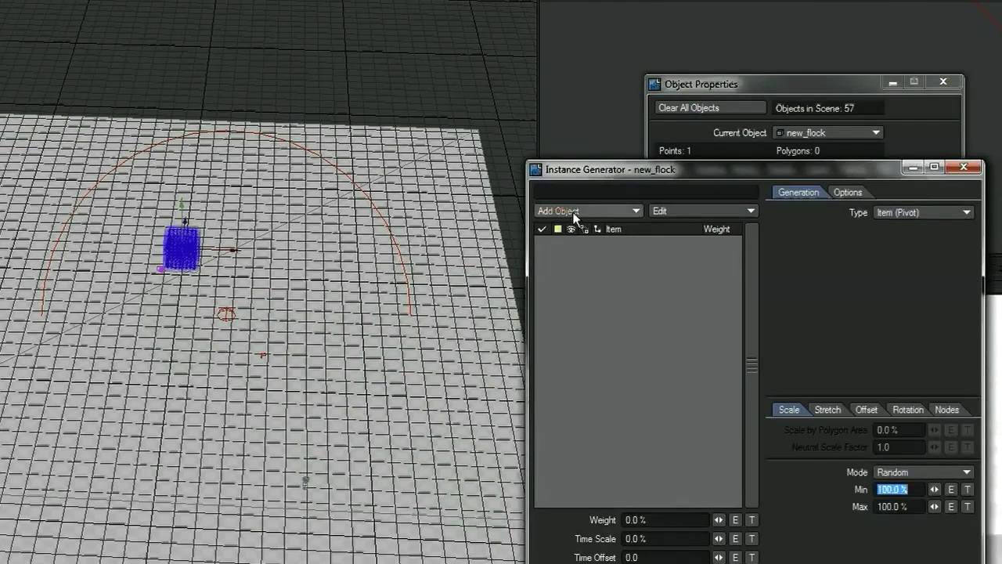
Set the Instance Generator's generation type to Particles
click(572, 212)
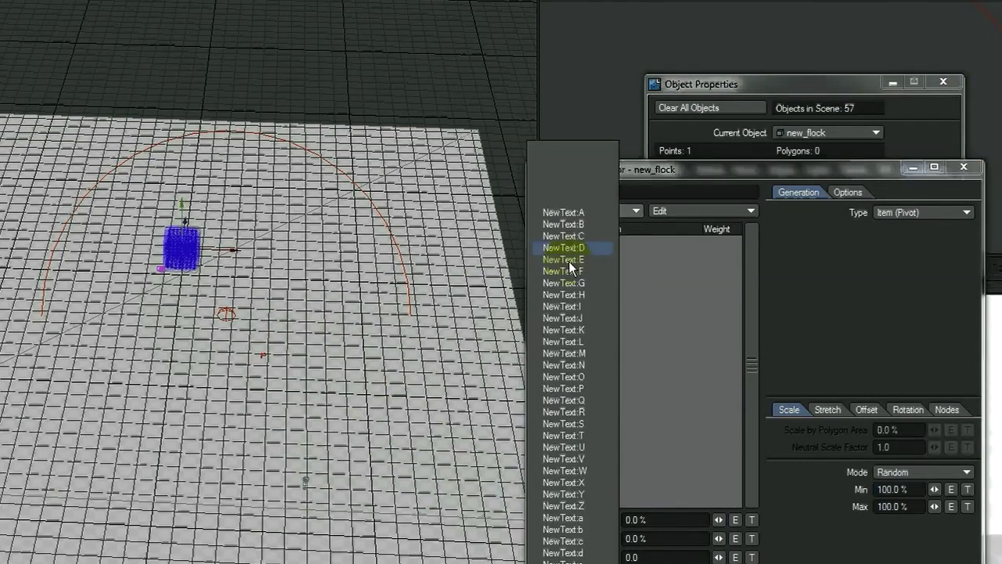
click(840, 309)
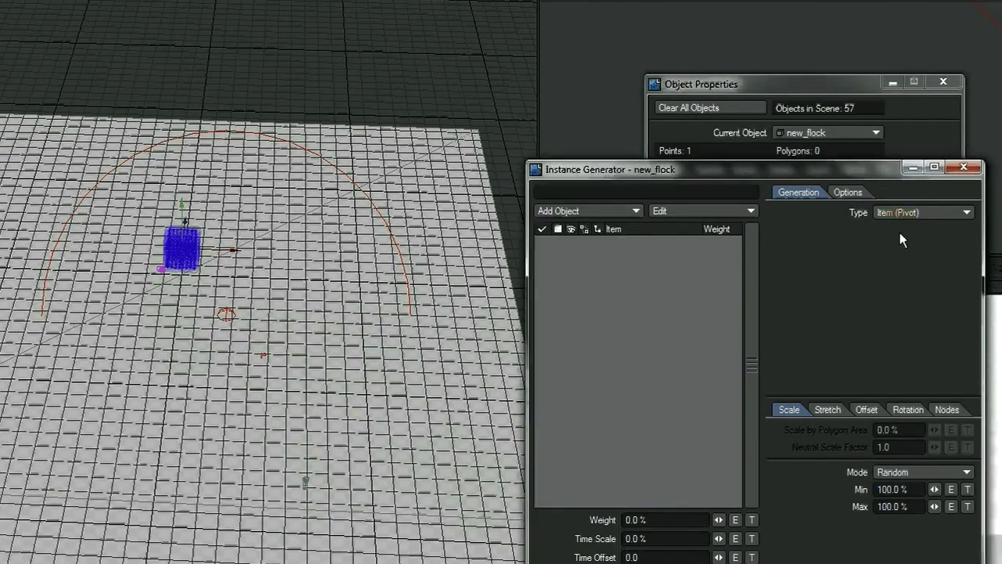
click(909, 211)
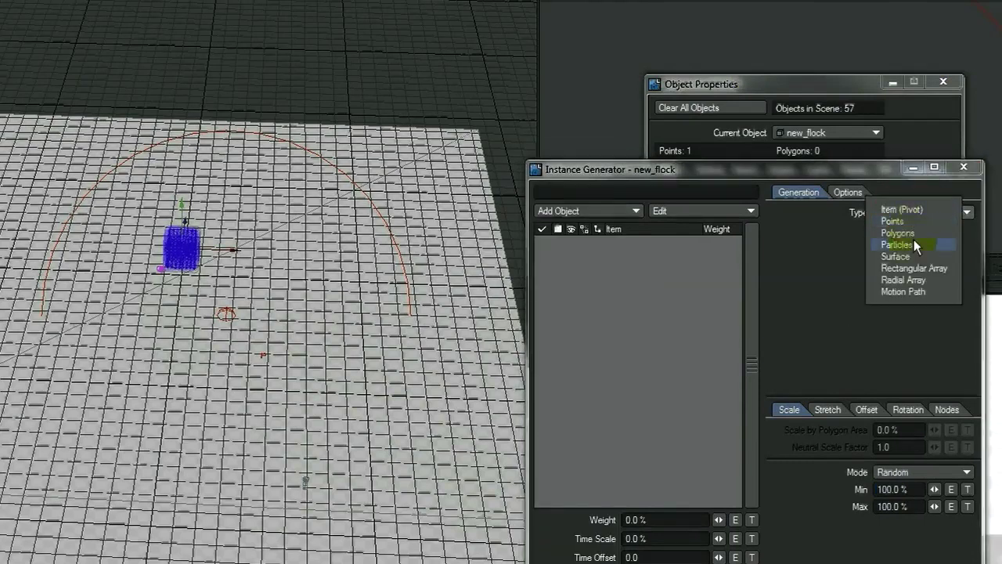
click(913, 245)
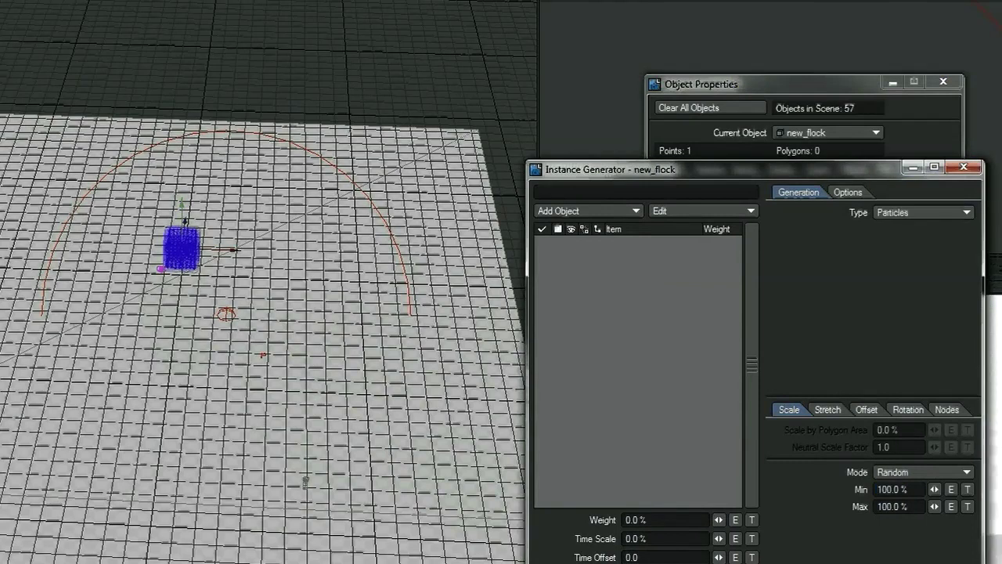
Select all letter objects from NewText:A to NewText:exclam and add them from Layout to the flock's Instance Generator
key(apostrophe)
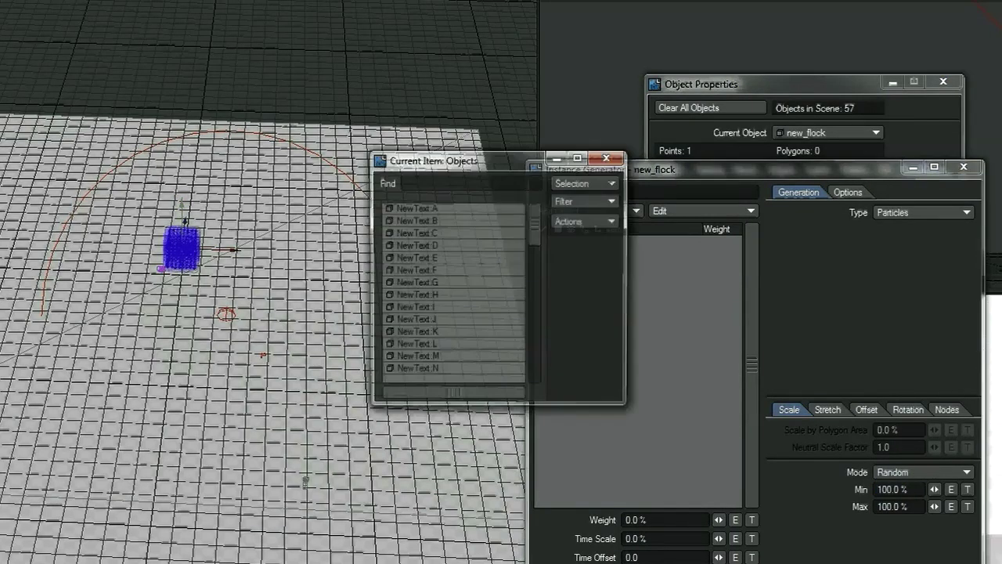
click(587, 185)
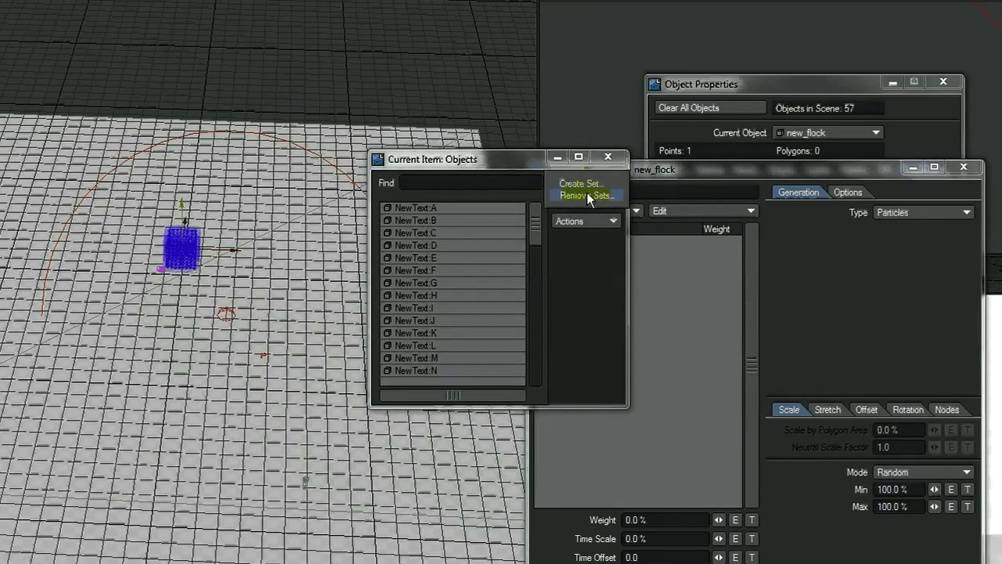
click(435, 210)
drag(534, 231, 526, 374)
click(448, 319)
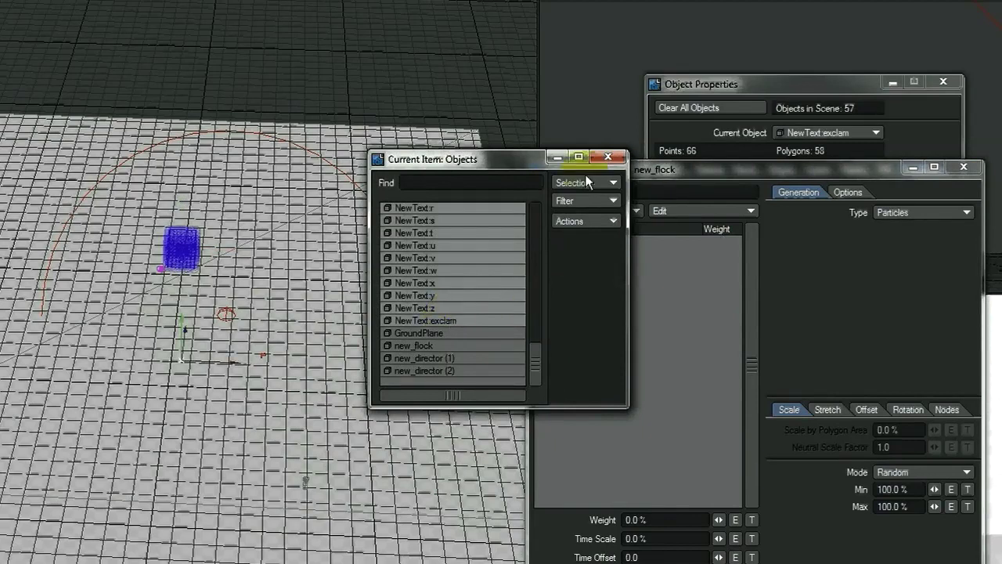
click(620, 160)
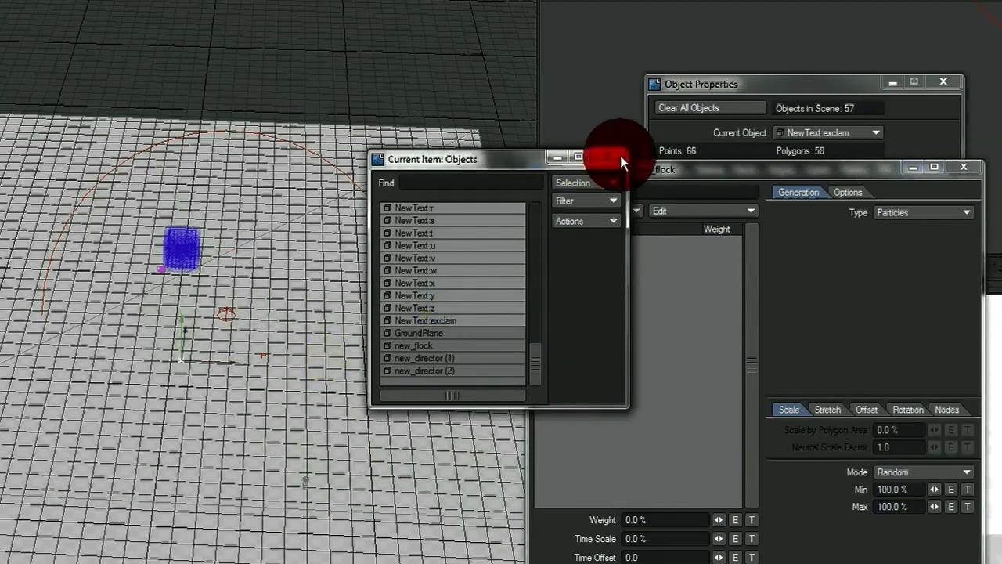
click(688, 211)
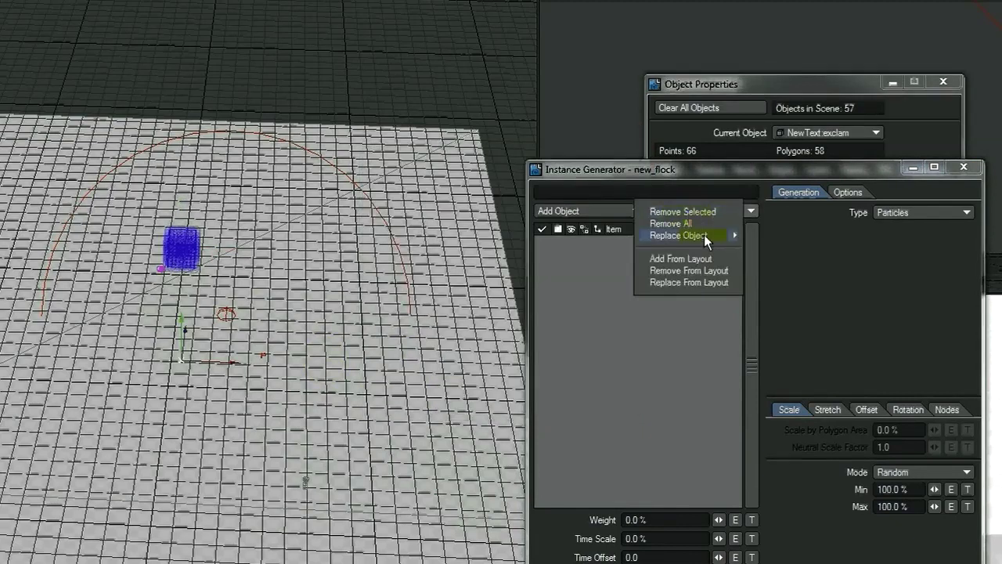
click(699, 258)
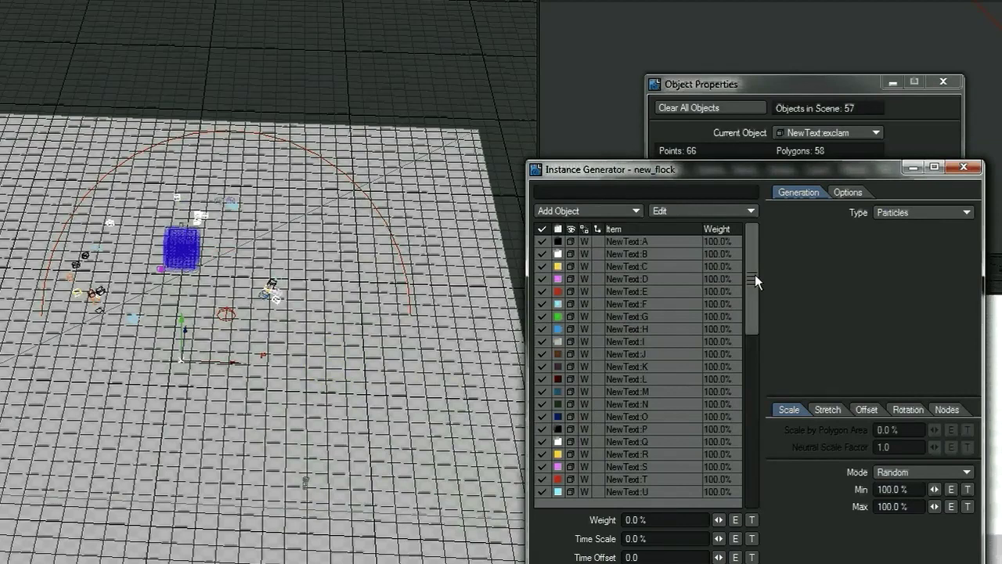
mouse_move(754, 274)
mouse_down()
mouse_move(771, 453)
mouse_move(768, 263)
mouse_up()
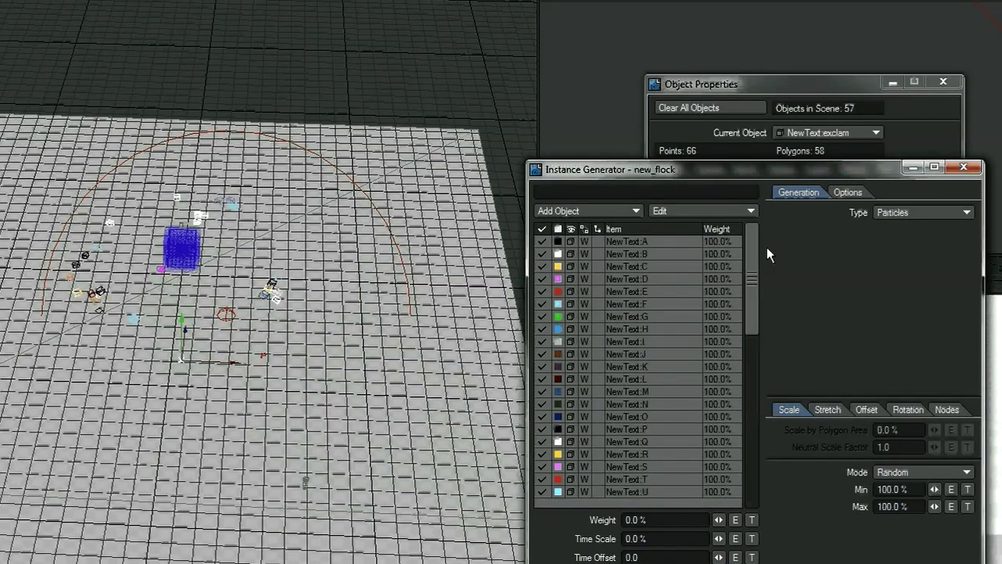
Change the letter instances from World to Local, starting with NewText:A, NewText:B and NewText:C, and close the Instance Generator
click(585, 240)
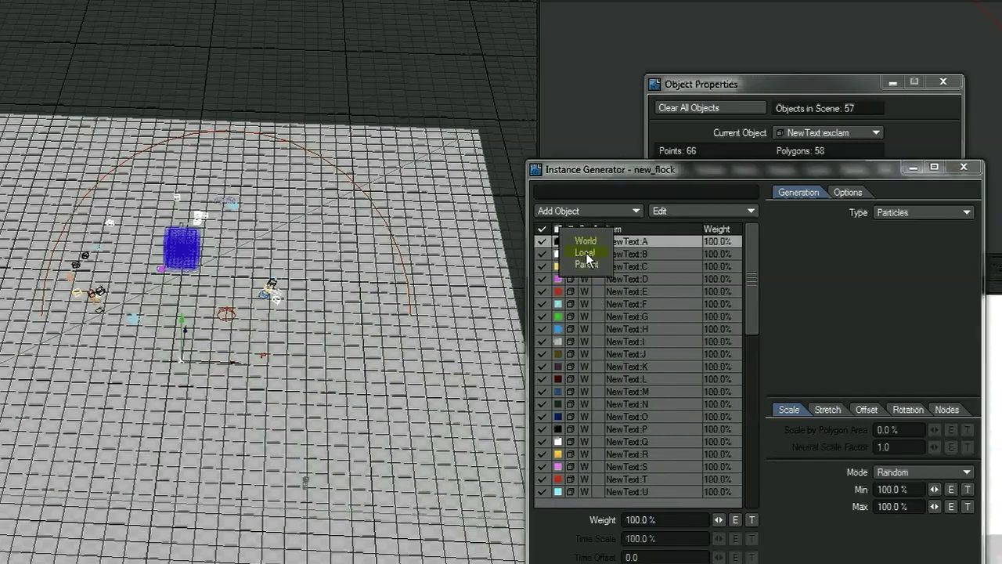
click(586, 242)
click(586, 254)
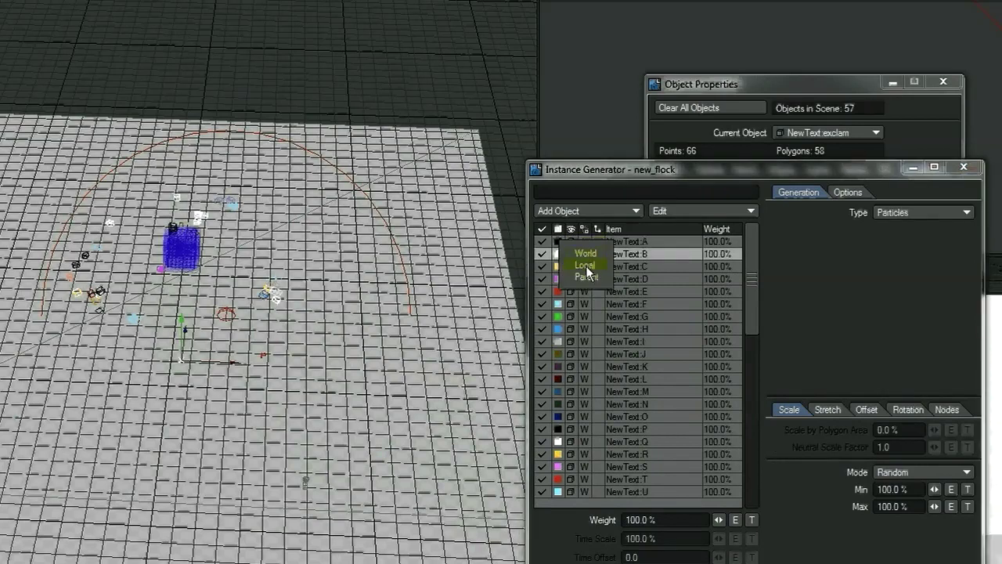
click(586, 265)
click(583, 267)
click(585, 278)
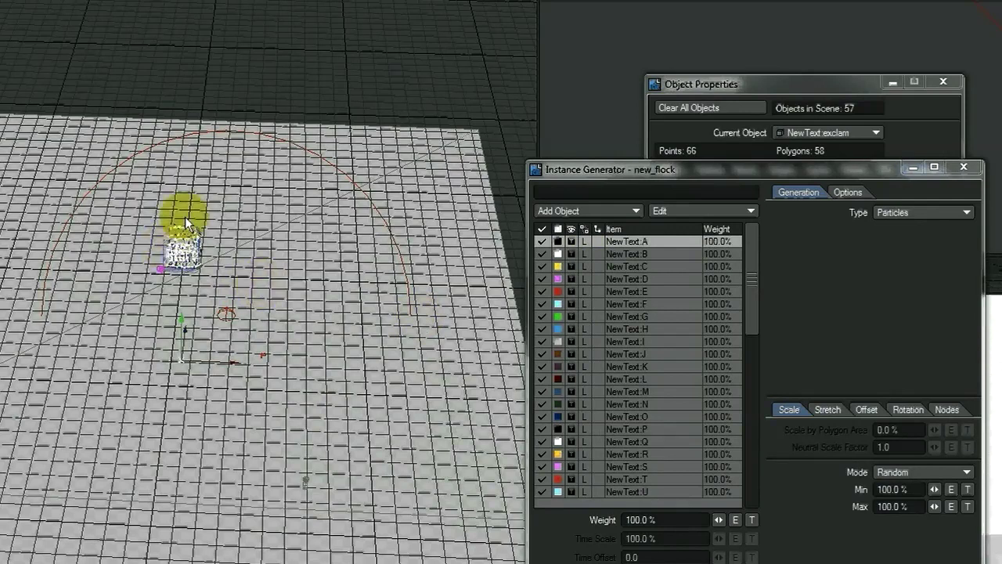
scroll(501, 270, up, 2)
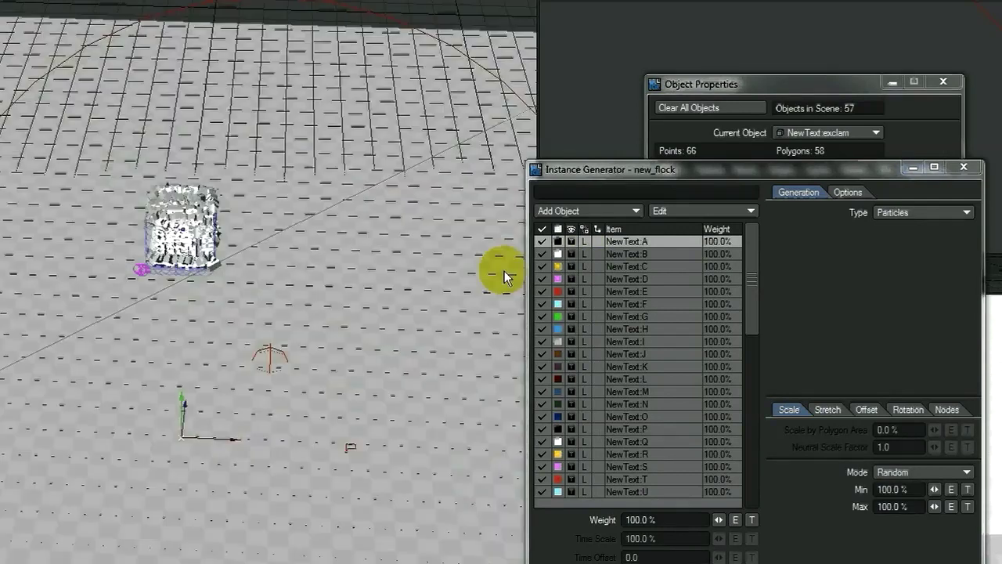
scroll(499, 271, up, 4)
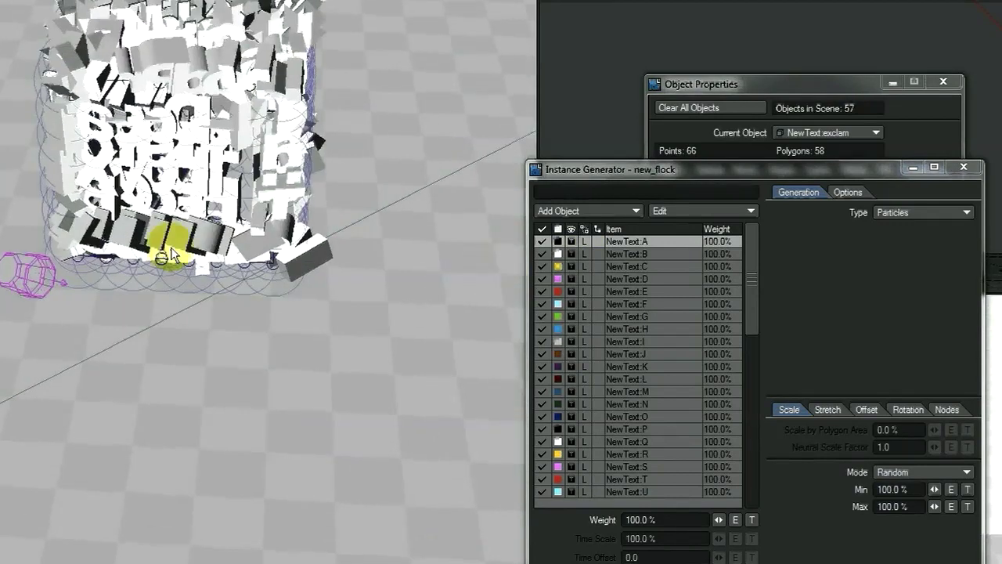
drag(207, 242, 498, 271)
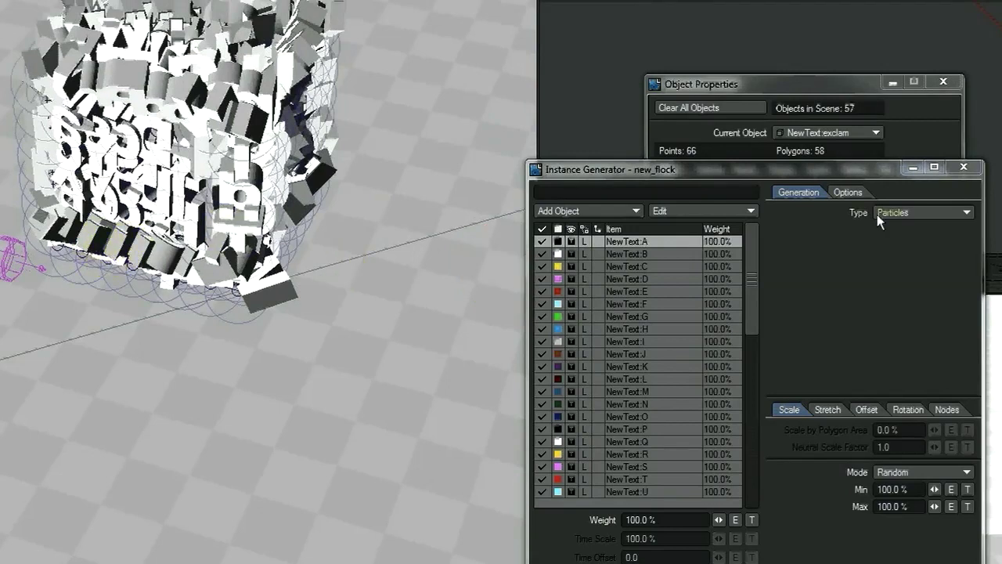
click(963, 166)
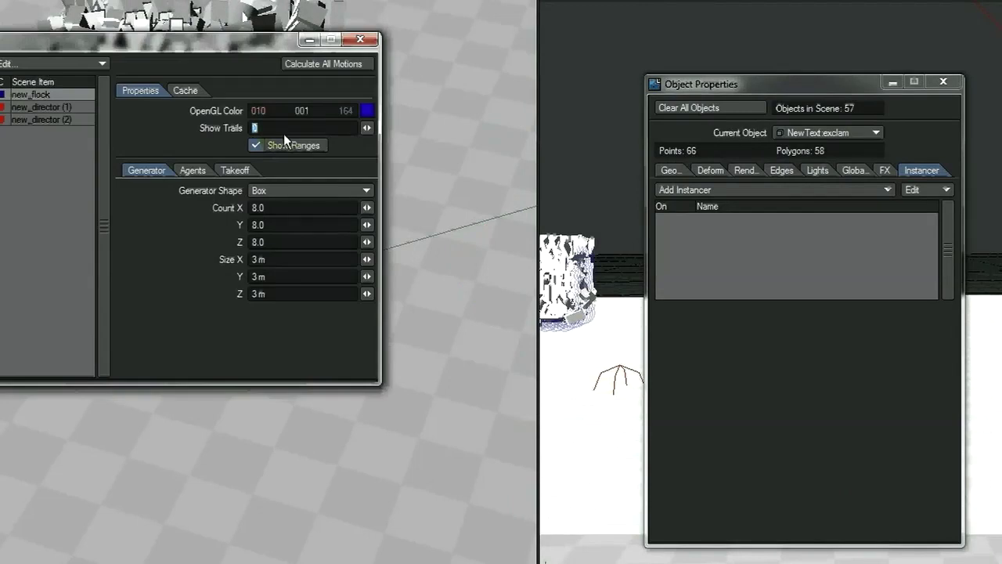
Turn off Show Ranges for new_flock and close the flocking and object properties windows
click(304, 144)
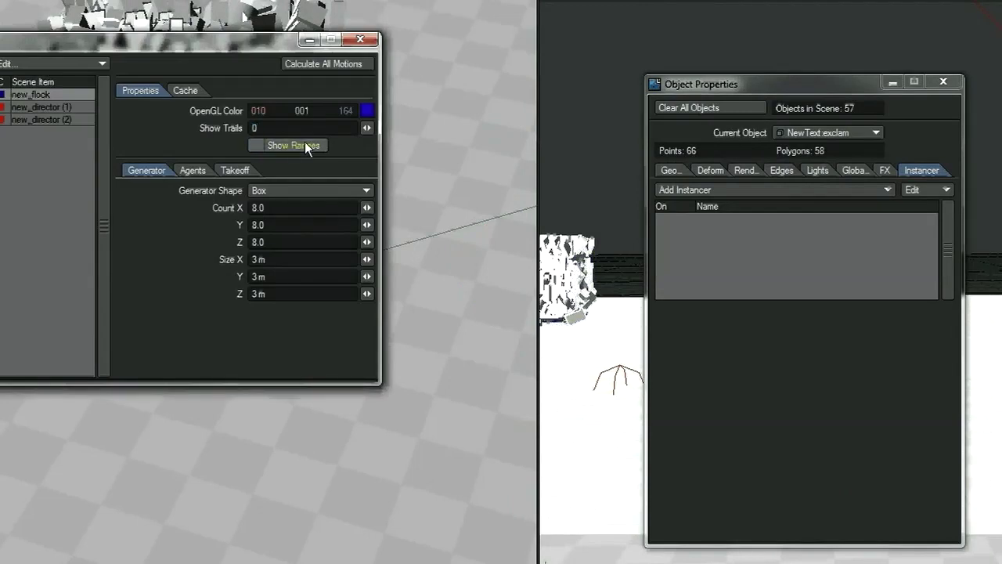
click(356, 61)
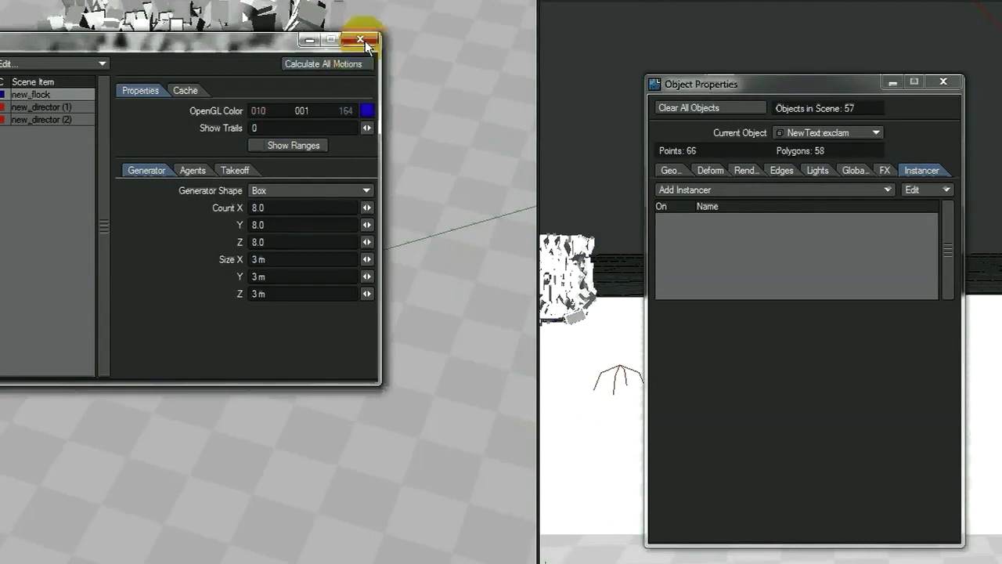
click(364, 40)
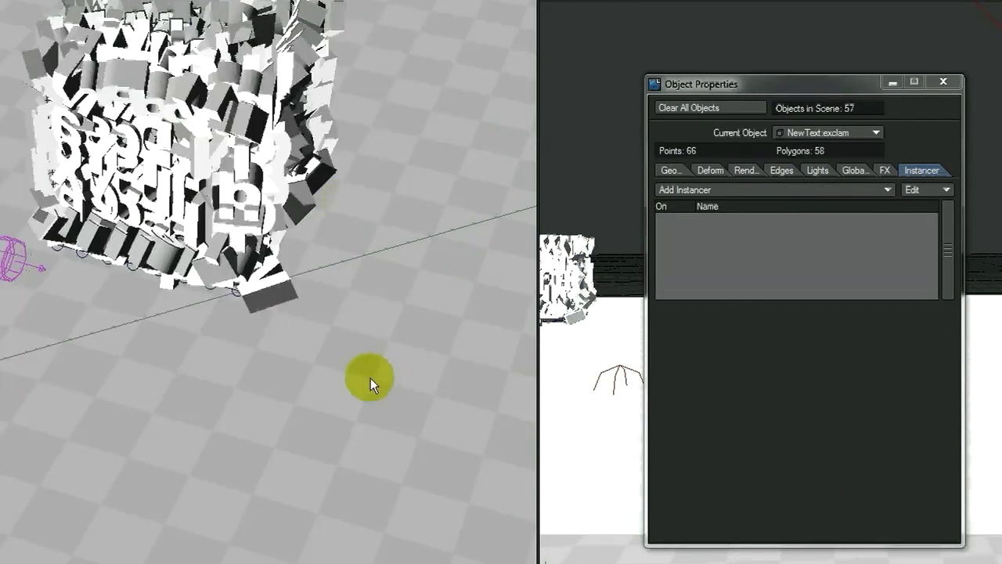
click(827, 93)
drag(826, 94, 269, 212)
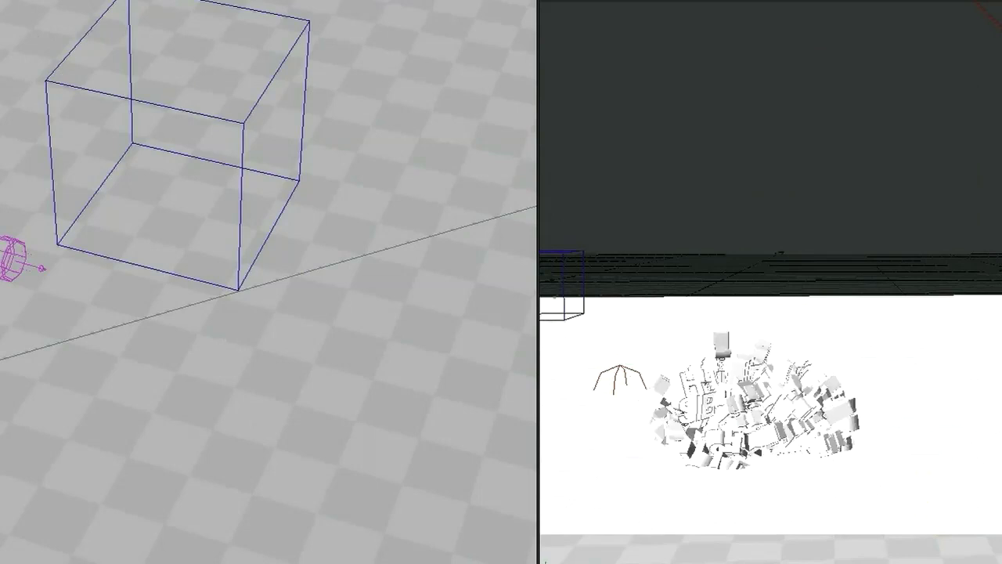
Move and rotate the camera so the whole flock generator box and both directors are in frame, and return to the first frame
click(949, 485)
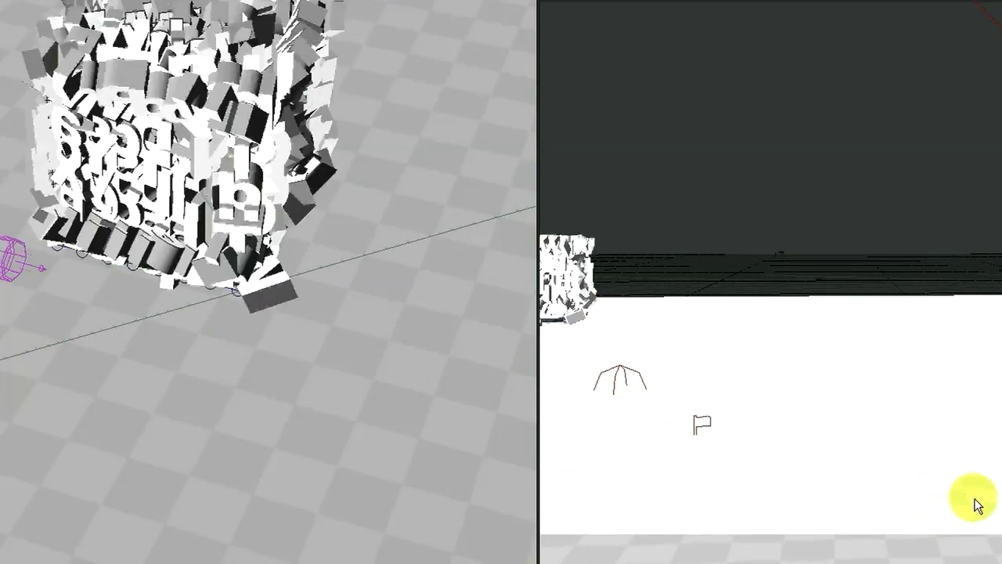
alt+middle_drag(976, 499, 485, 270)
alt+right_drag(980, 470, 497, 272)
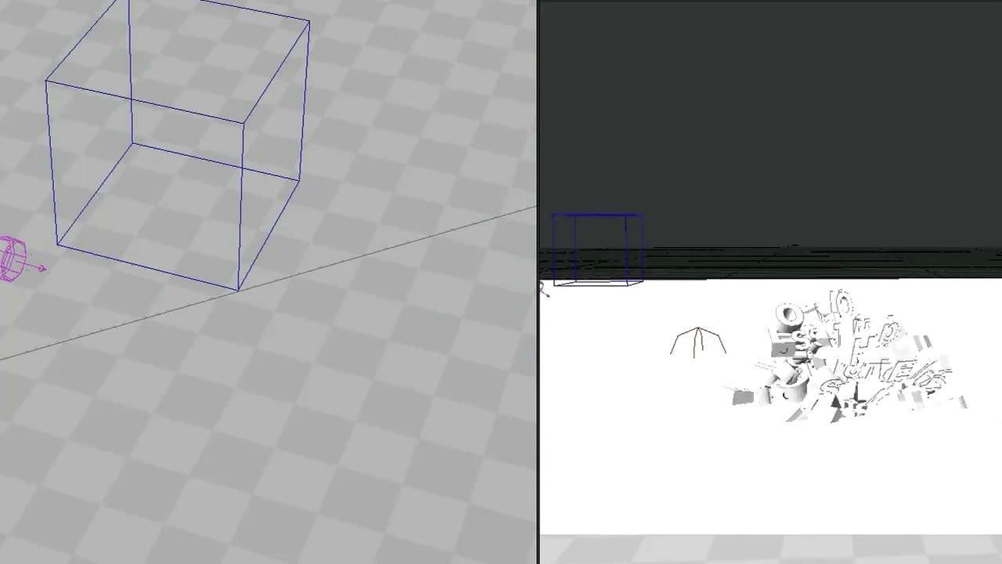
key(Home)
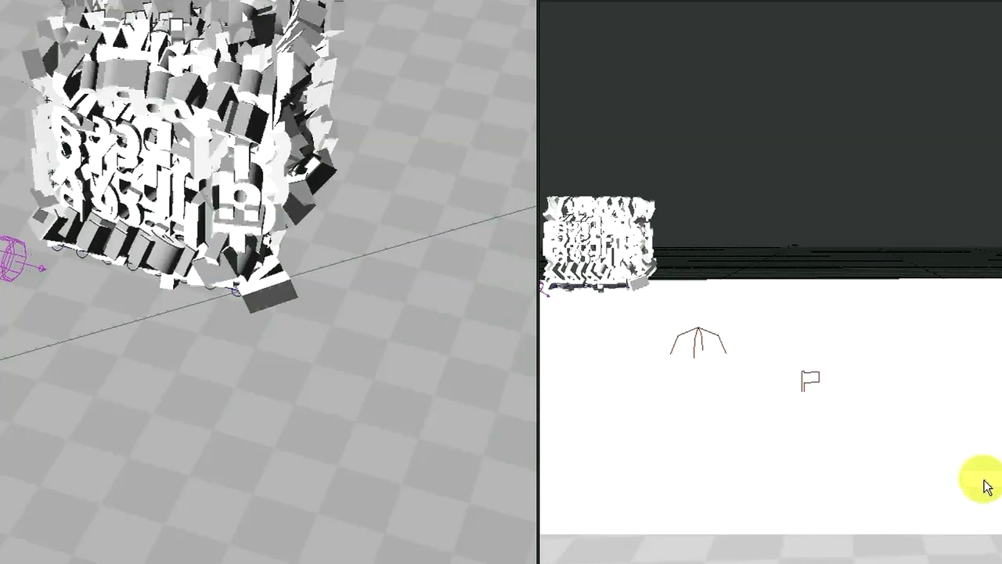
Raise the Goal director and the Avoid director vertically above the ground plane
click(810, 379)
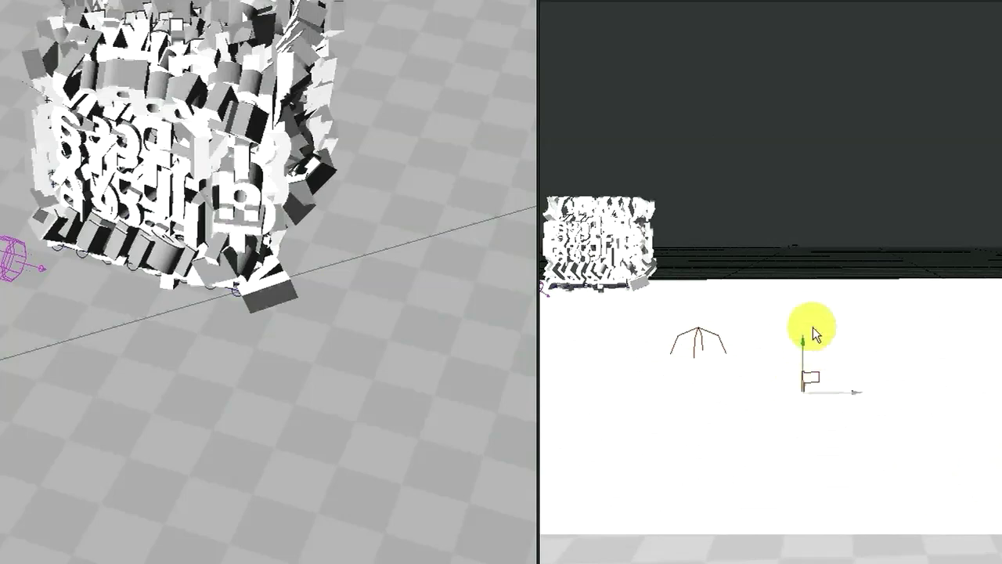
drag(803, 341, 803, 303)
click(710, 350)
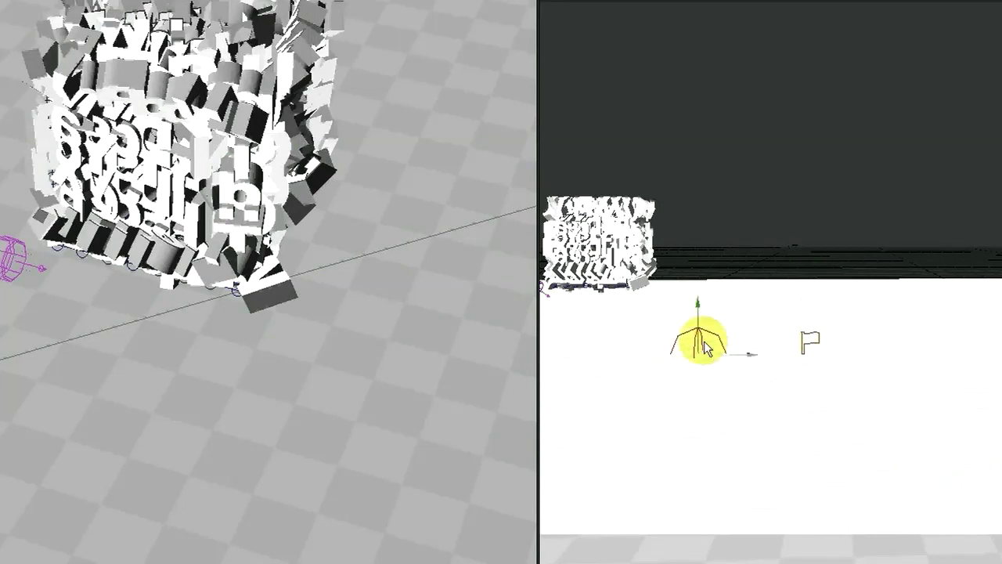
drag(701, 305, 702, 266)
drag(501, 272, 700, 335)
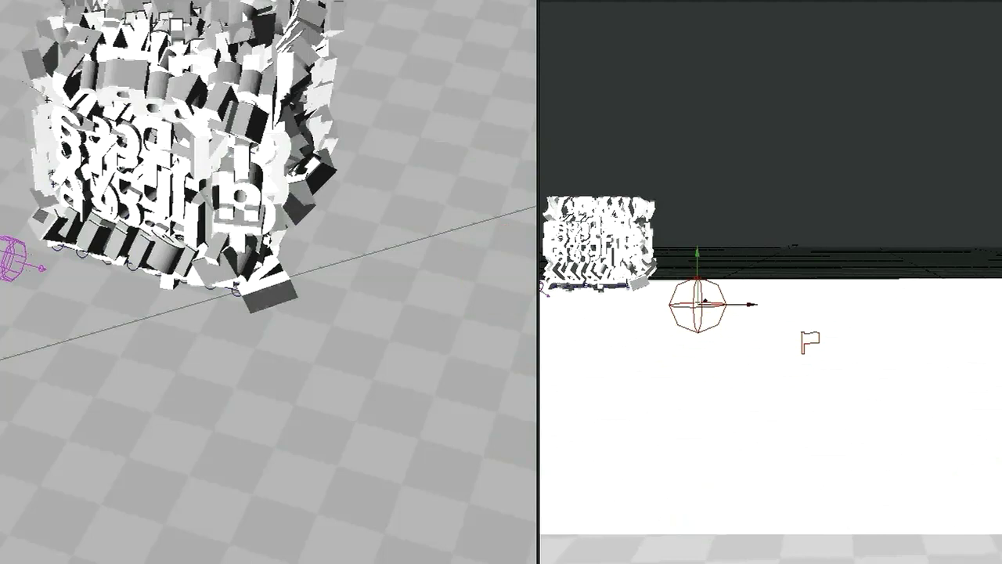
Recalculate all flocking motions, close the flocking window and save the scene over the existing Brawl.lws
key(p)
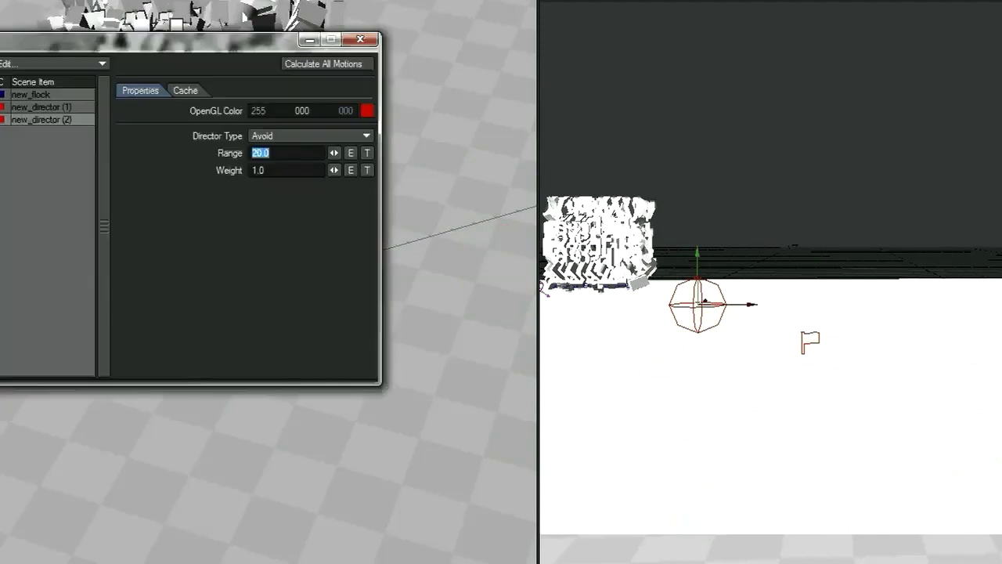
click(293, 66)
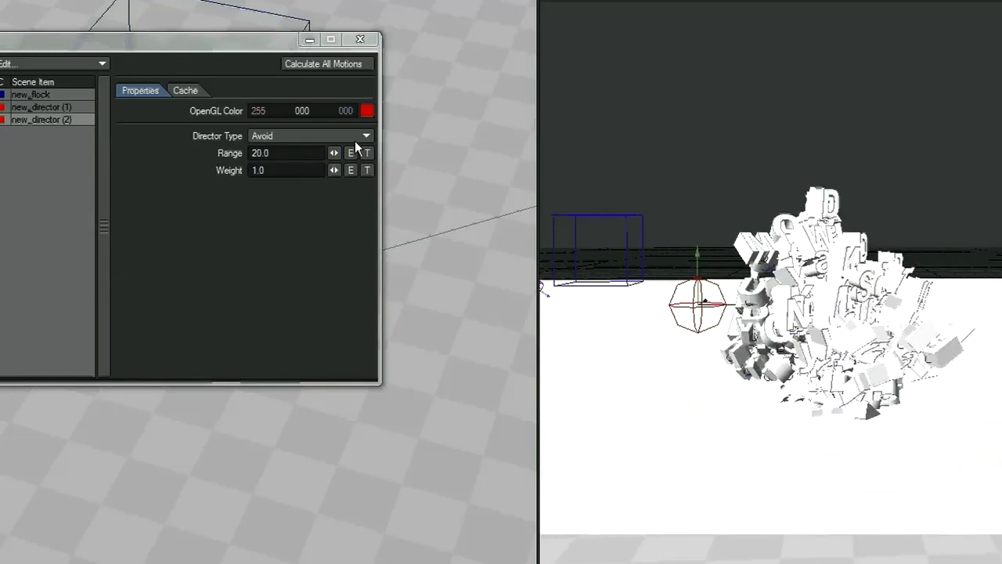
click(359, 39)
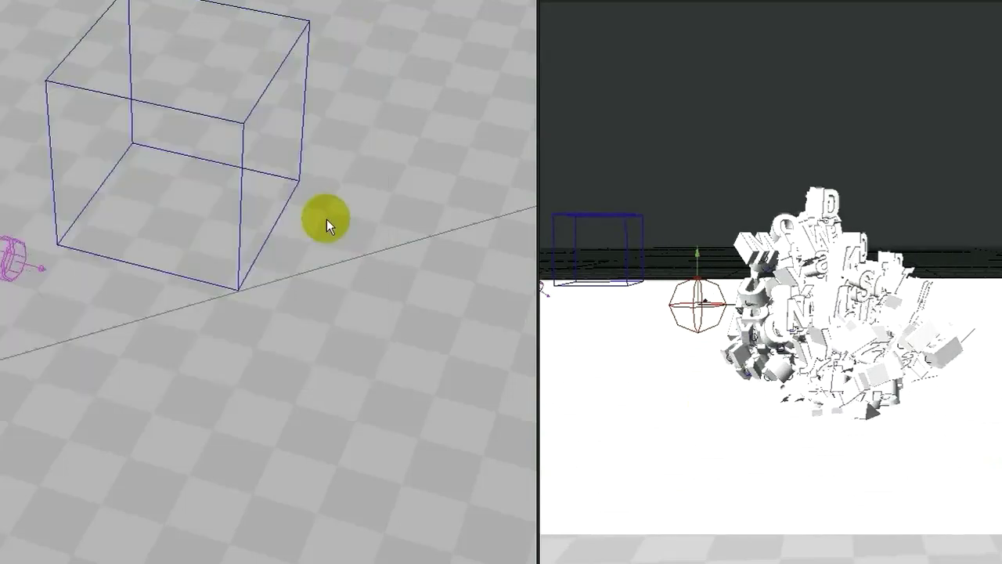
key(s)
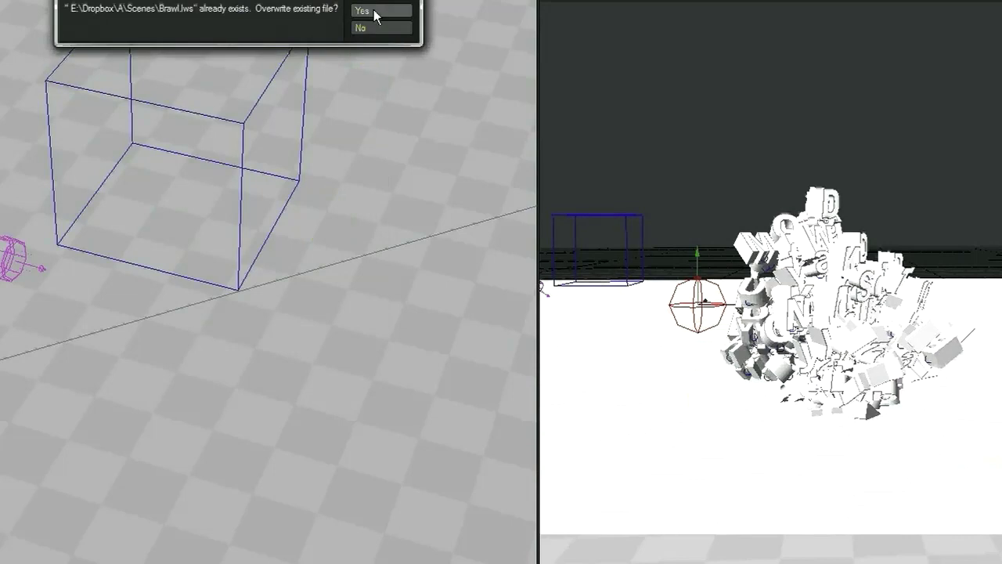
click(374, 12)
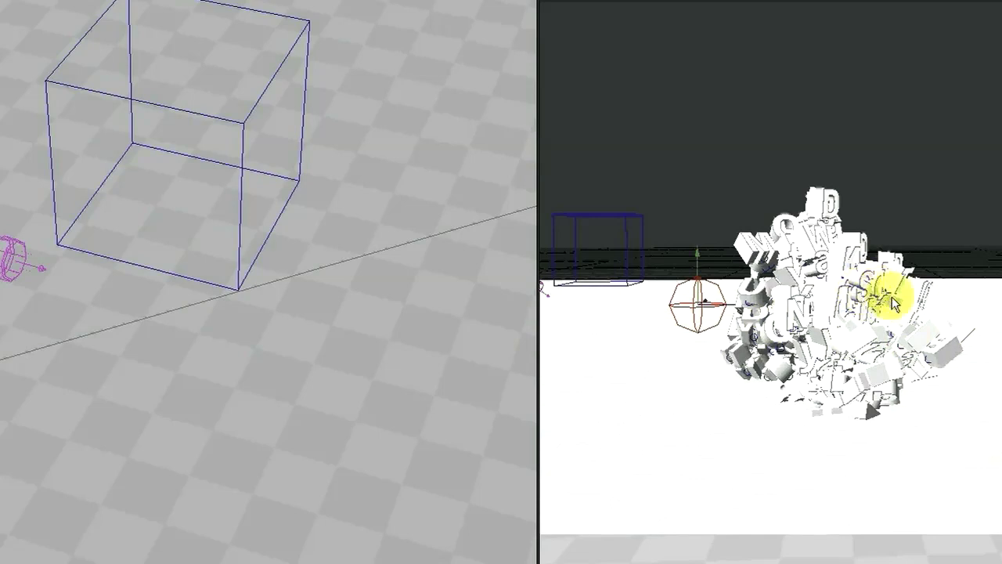
Add a null object named Cloud to the scene
key(ctrl+n)
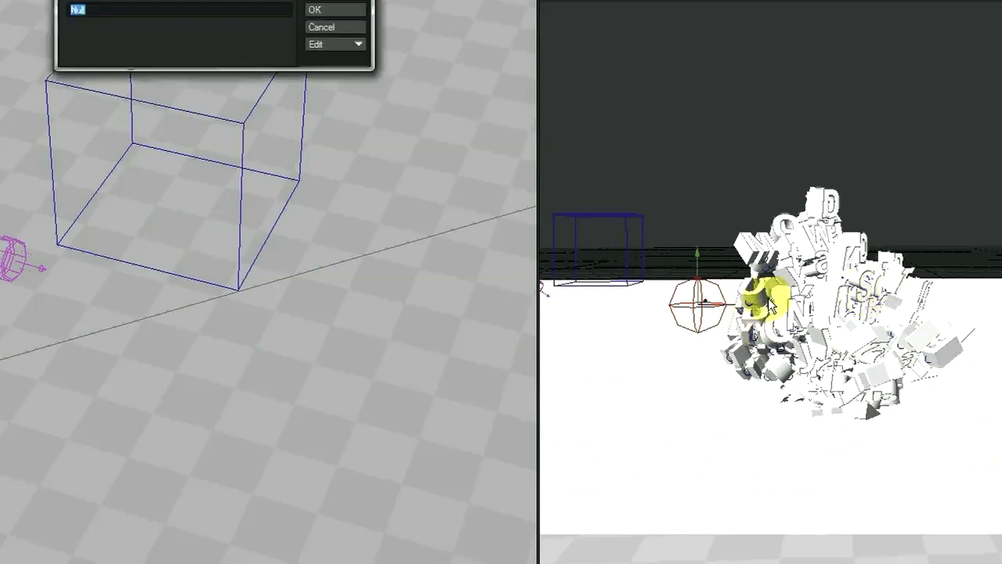
text(Cloud)
key(Return)
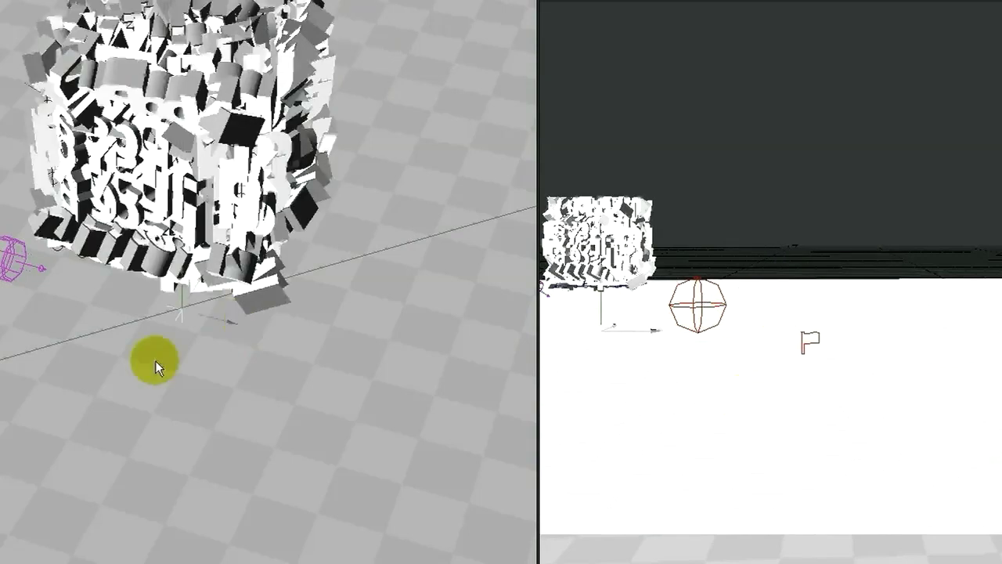
In the top view, move the Cloud null away from the flock generator to a spot just past the Goal director's flag
key(t)
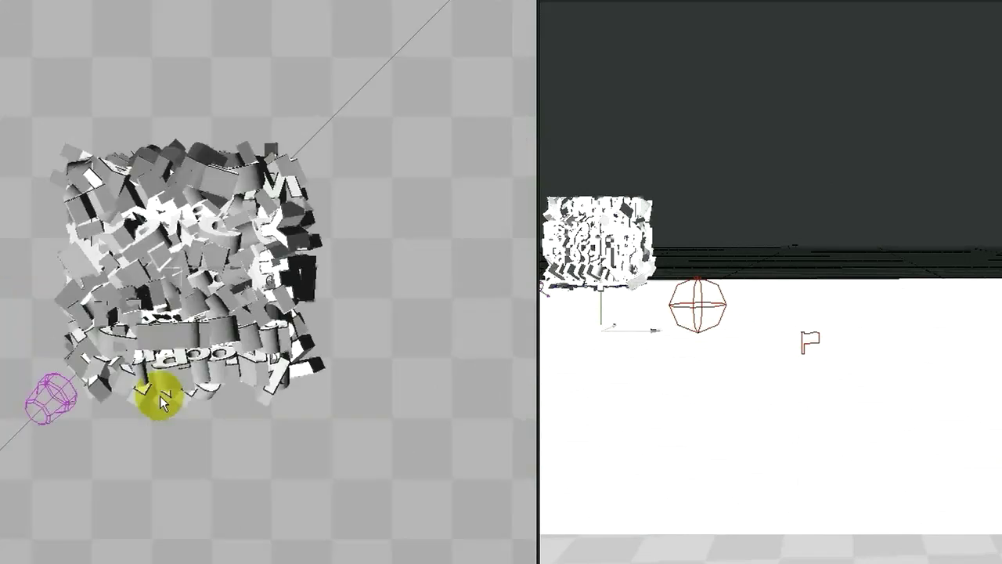
scroll(497, 276, down, 6)
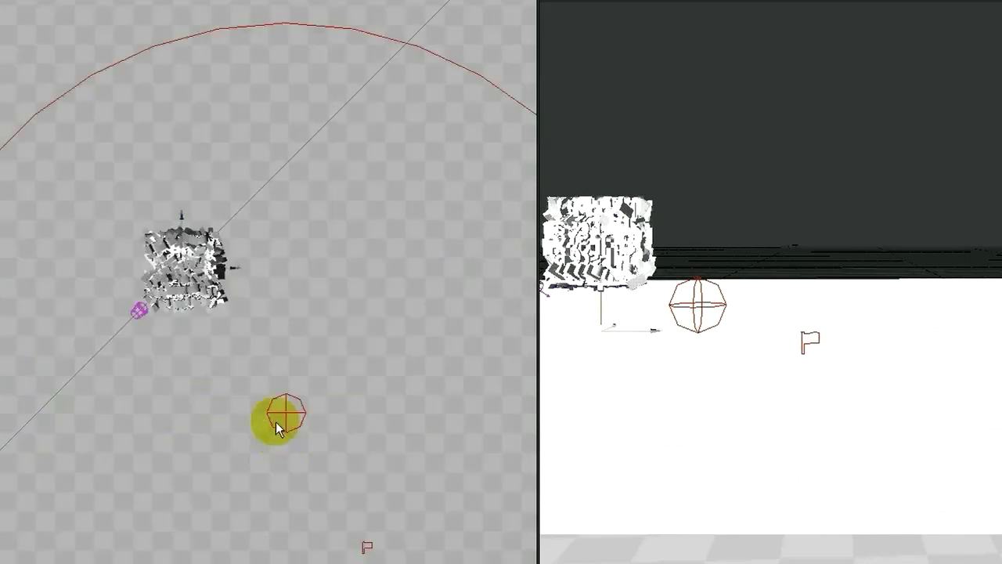
drag(515, 292, 499, 271)
mouse_move(493, 504)
middle_down()
mouse_move(492, 253)
mouse_move(499, 271)
mouse_move(494, 262)
middle_up()
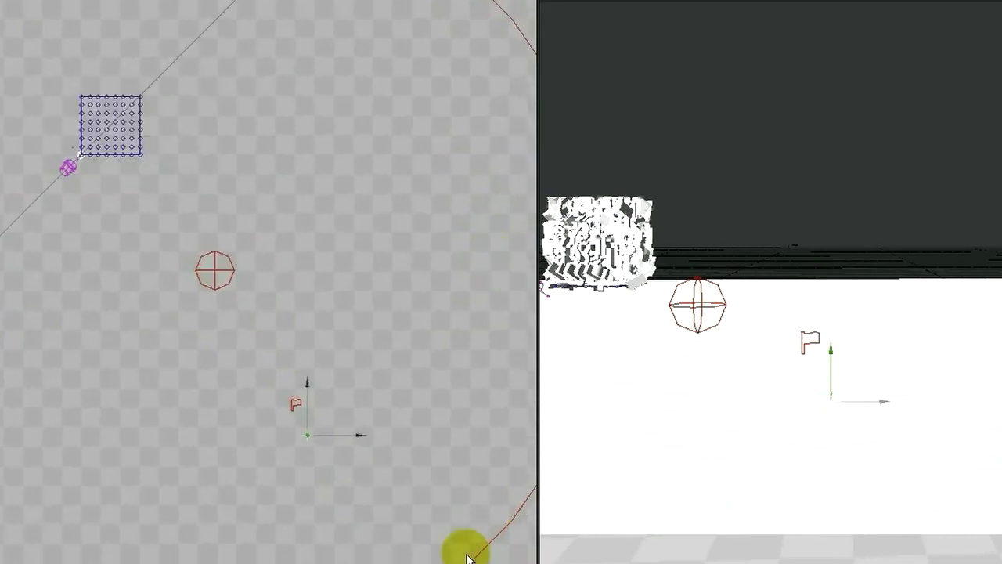
mouse_move(334, 401)
mouse_down()
mouse_move(520, 267)
mouse_move(498, 270)
mouse_up()
mouse_move(303, 480)
middle_down()
mouse_move(494, 262)
mouse_move(503, 291)
middle_up()
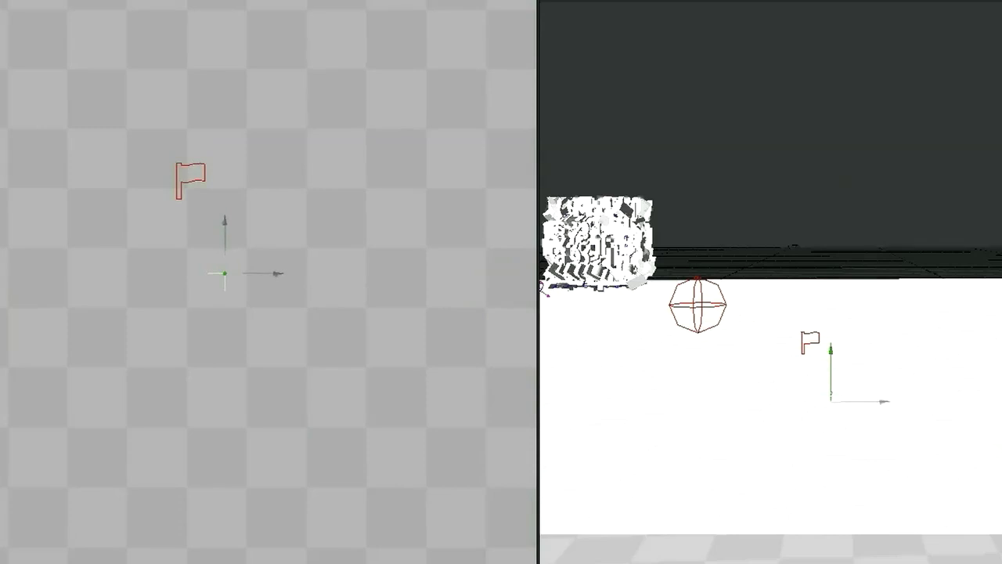
Set the camera's item color to Green in the Scene Editor and move the camera closer to the Goal director
click(777, 139)
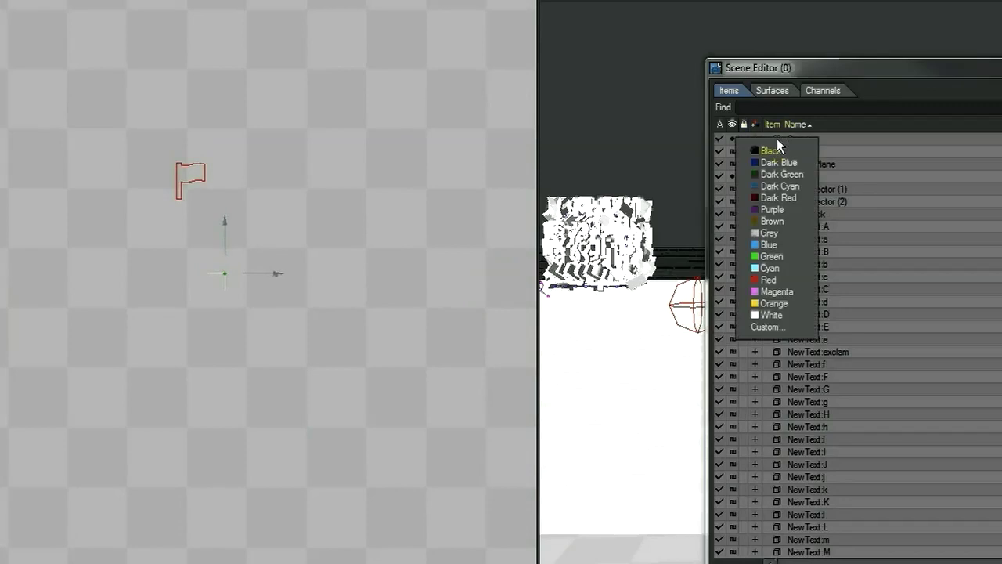
click(775, 261)
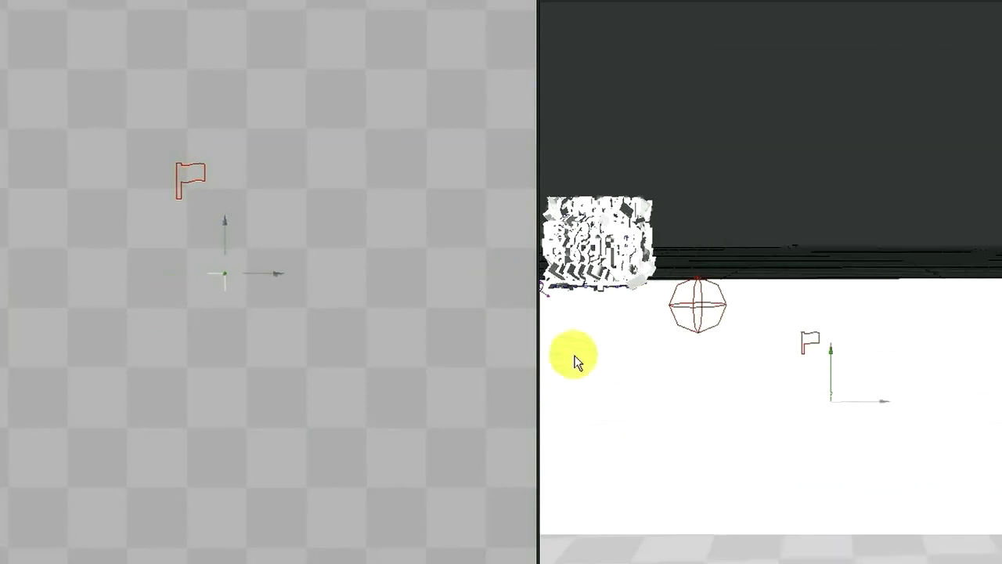
click(498, 272)
drag(498, 272, 500, 274)
scroll(494, 273, down, 6)
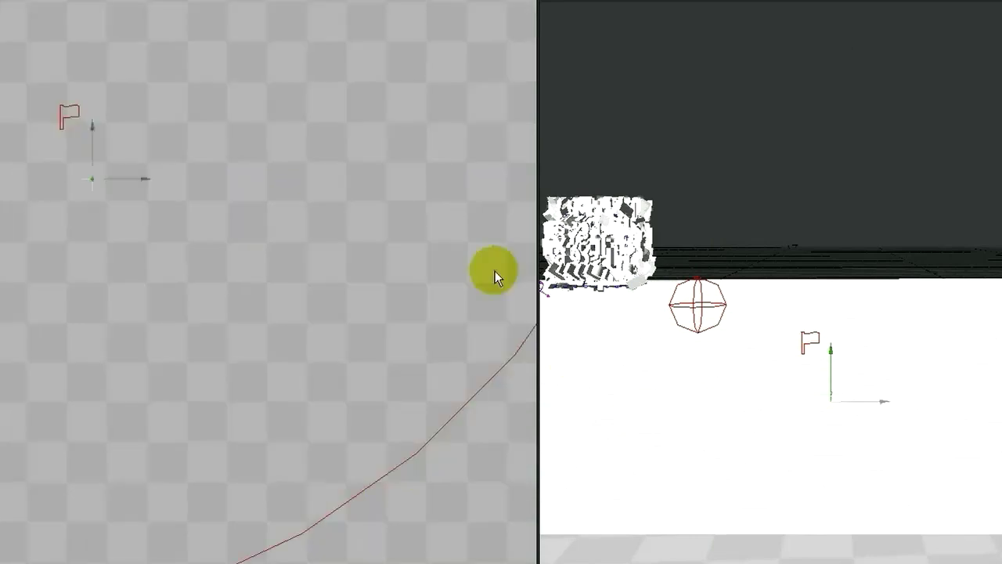
scroll(501, 278, up, 2)
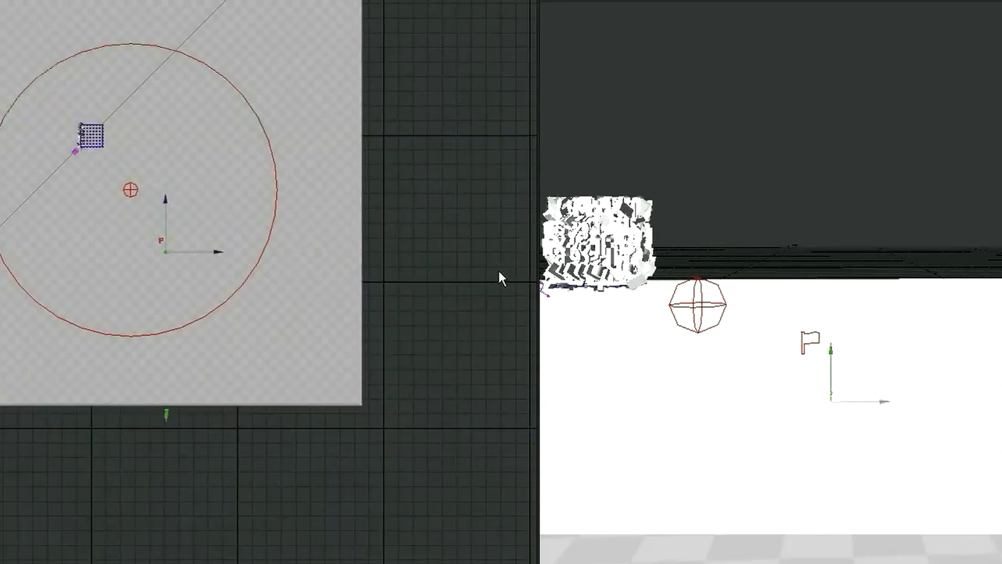
click(165, 413)
ctrl+drag(181, 474, 498, 274)
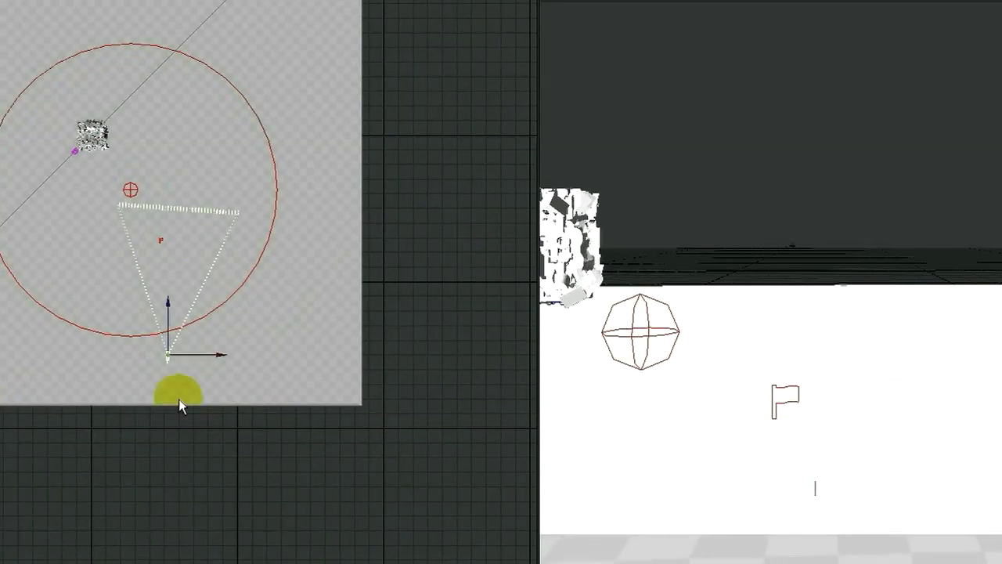
Reposition the Cloud null directly in front of the Goal director's flag and advance the animation until the letters reach it
click(125, 563)
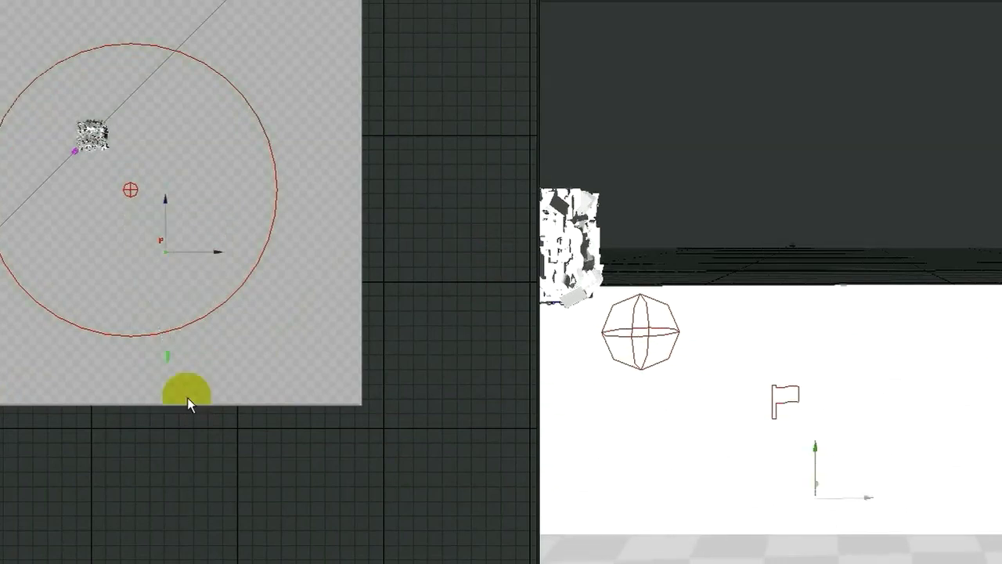
ctrl+drag(499, 275, 501, 278)
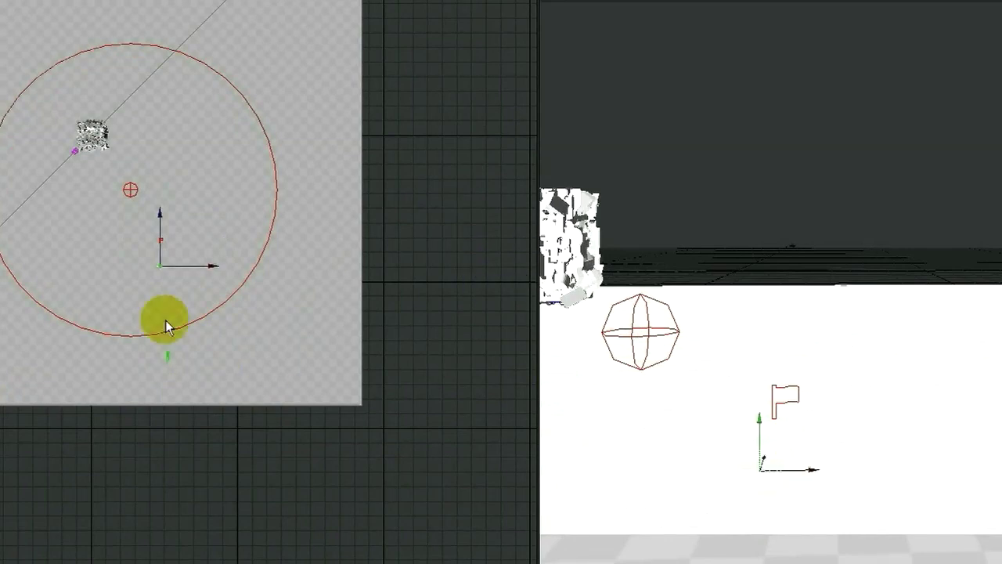
mouse_move(165, 321)
ctrl+mouse_down()
mouse_move(503, 266)
mouse_move(501, 280)
mouse_move(168, 313)
ctrl+mouse_up()
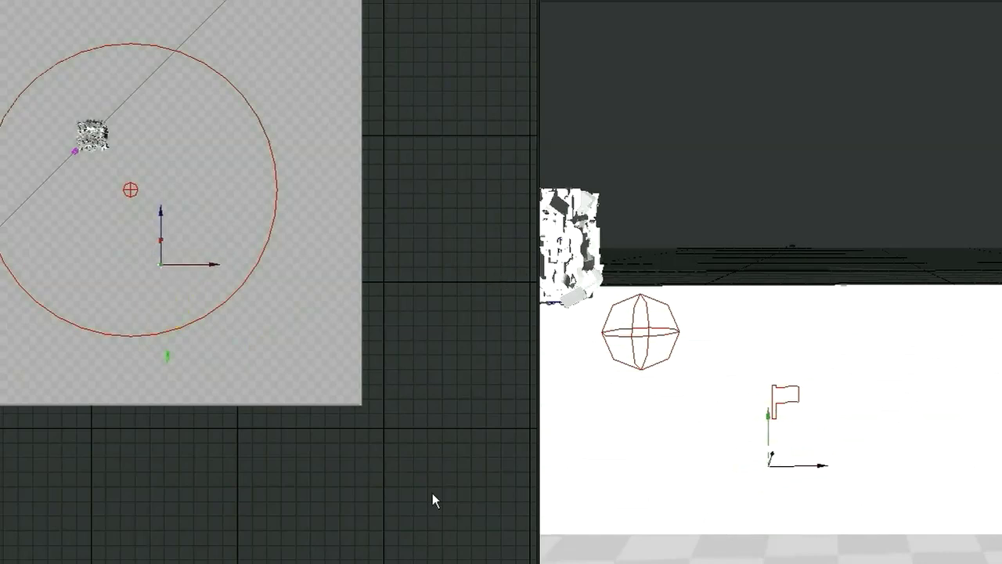
click(544, 554)
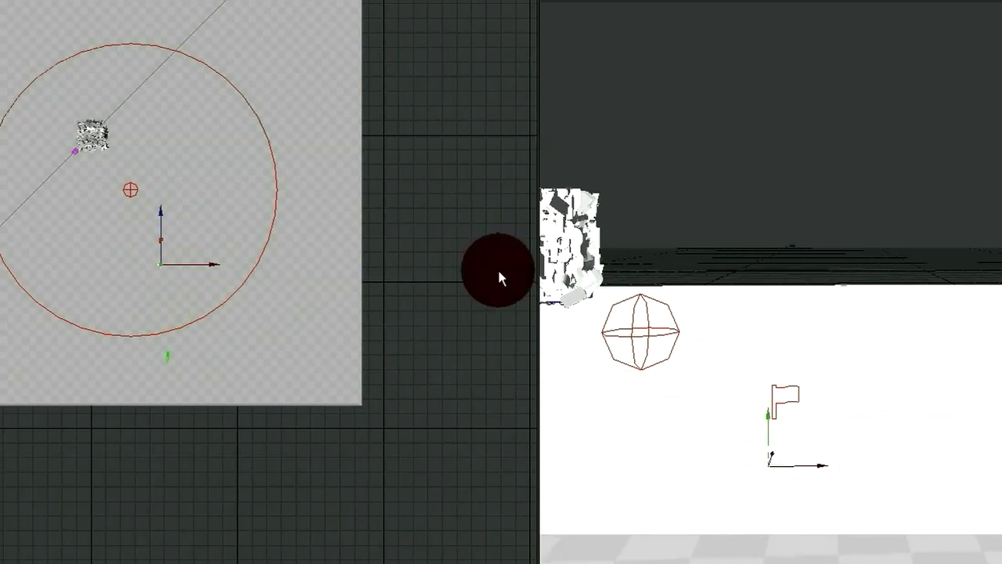
click(555, 275)
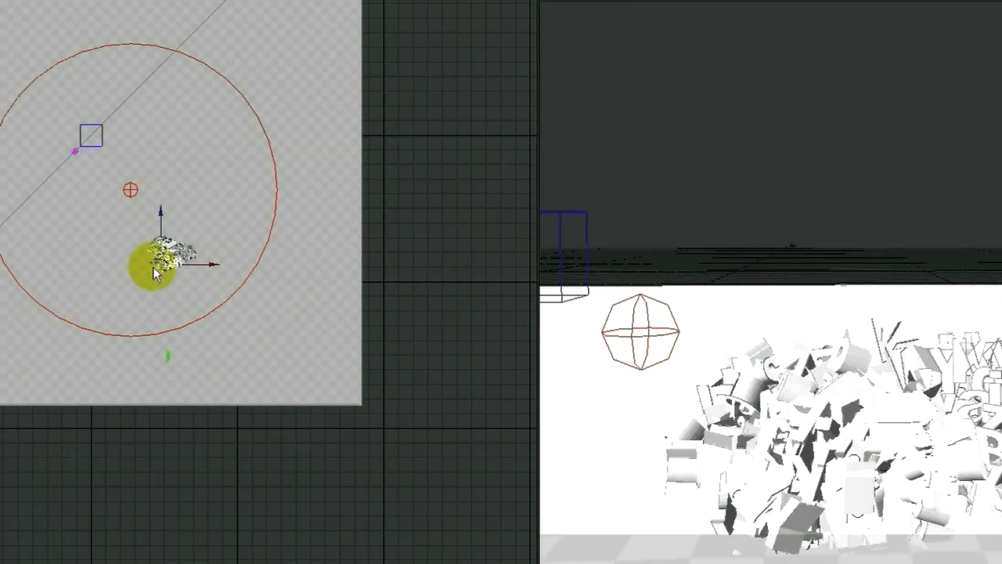
ctrl+alt+drag(153, 267, 499, 271)
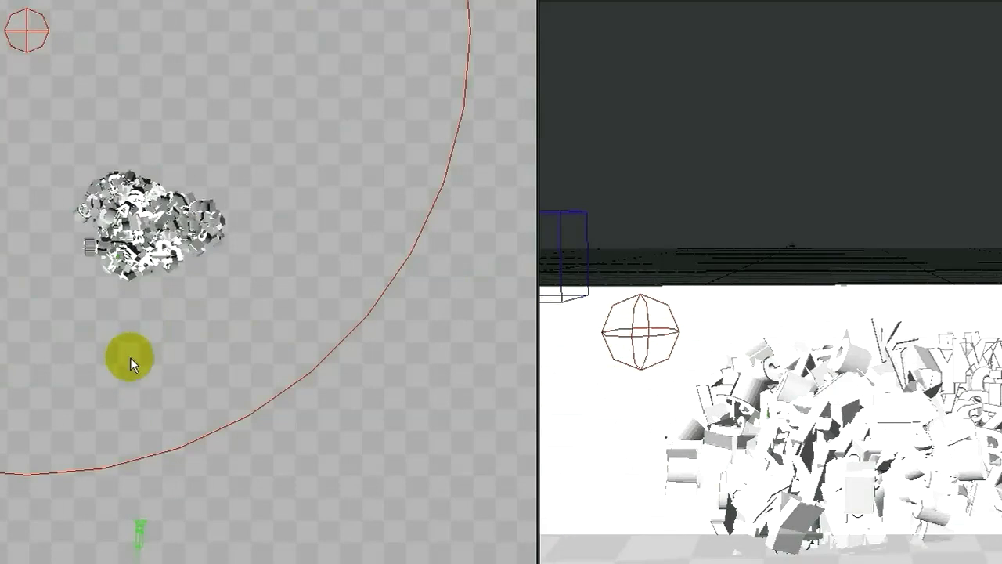
alt+drag(131, 357, 499, 271)
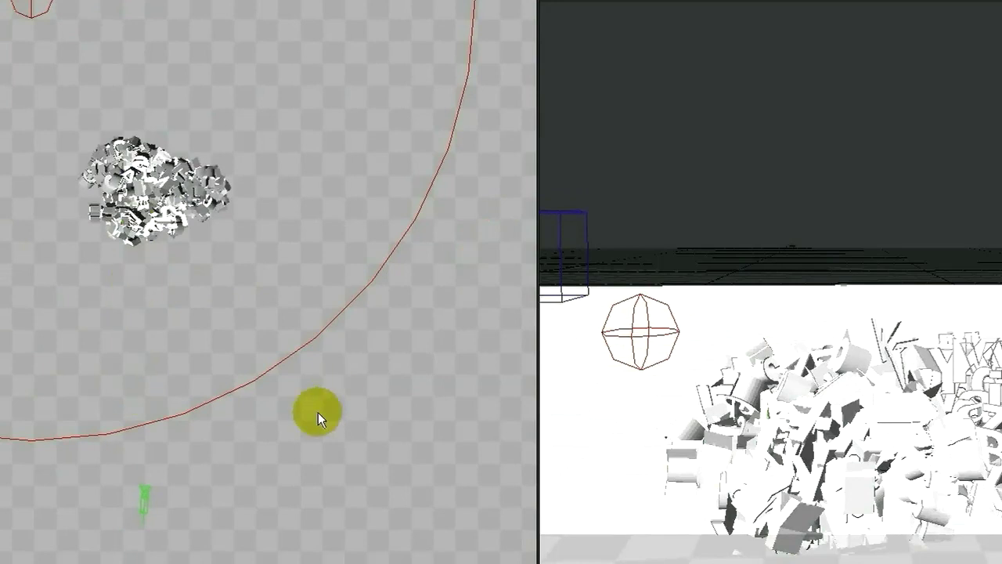
Add an FX Emitter to the Cloud null and show its Generator settings
key(p)
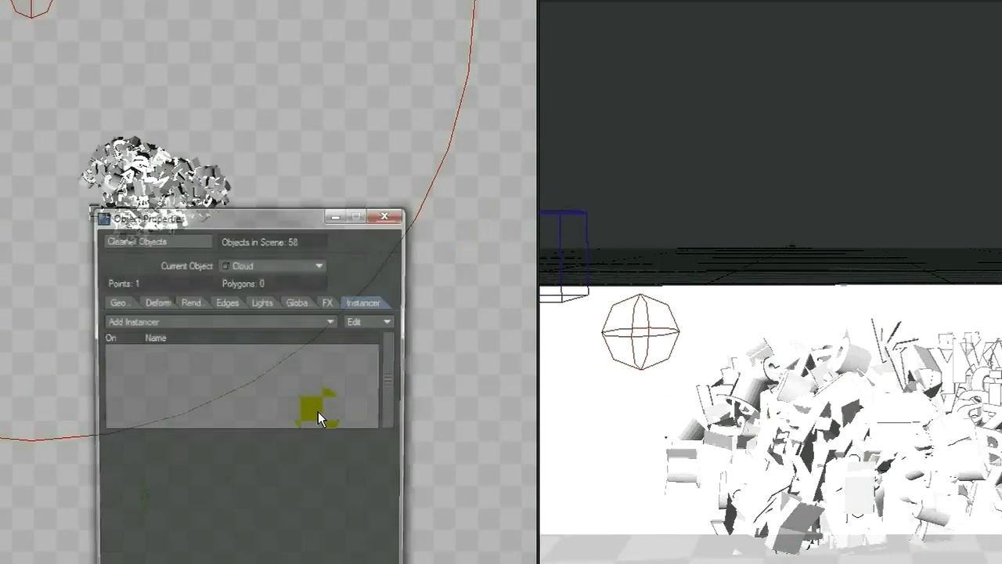
click(327, 300)
click(142, 323)
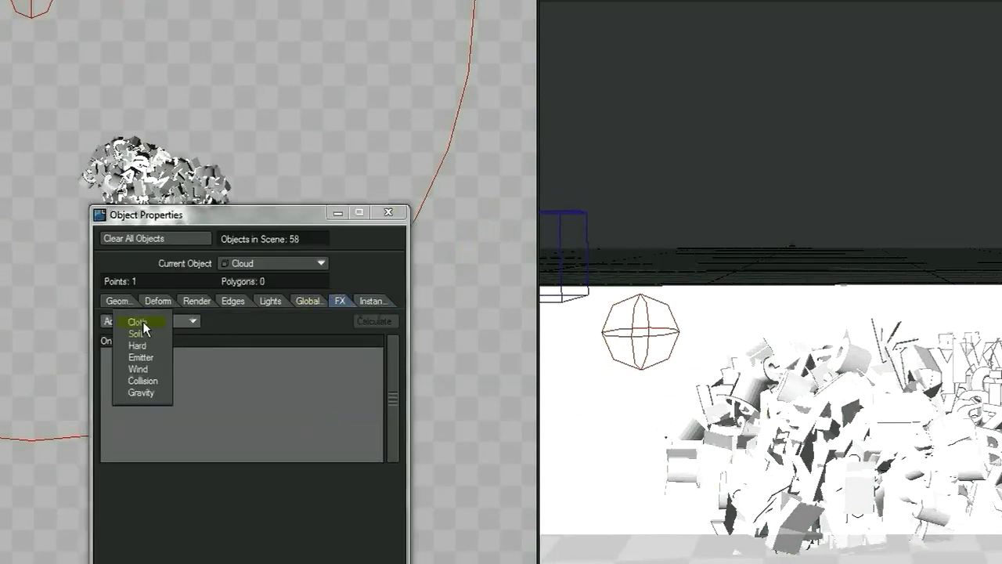
click(149, 355)
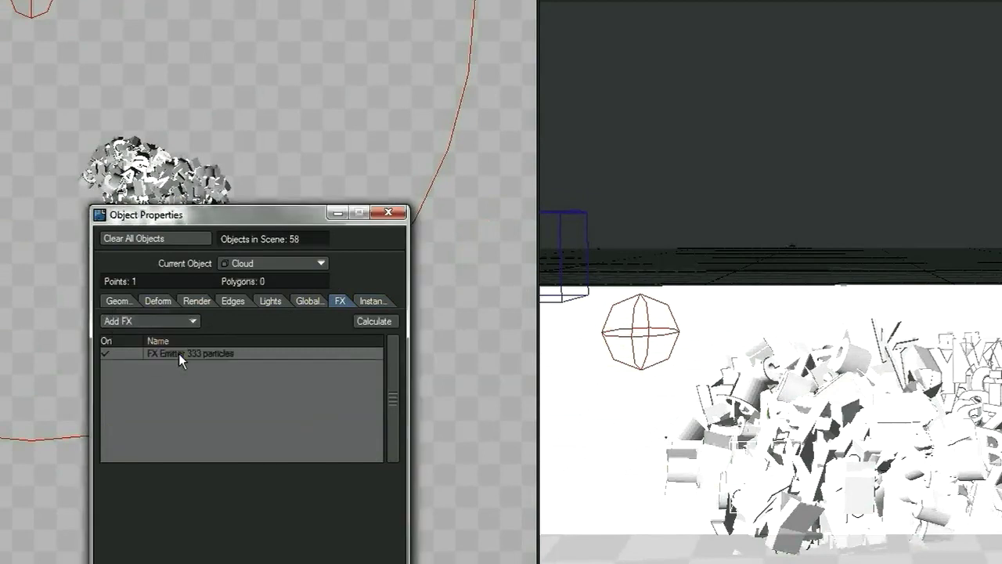
click(180, 353)
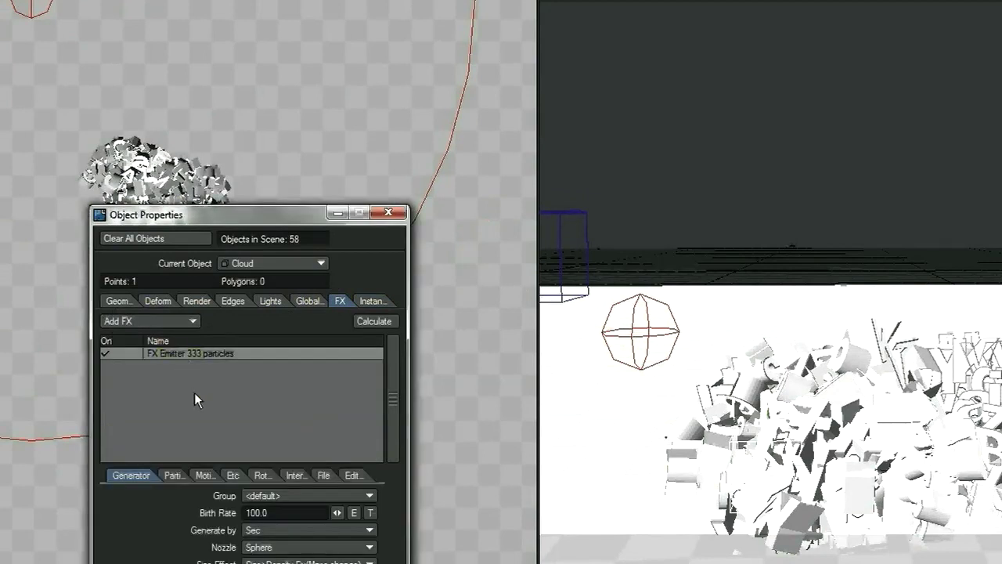
drag(241, 217, 439, 11)
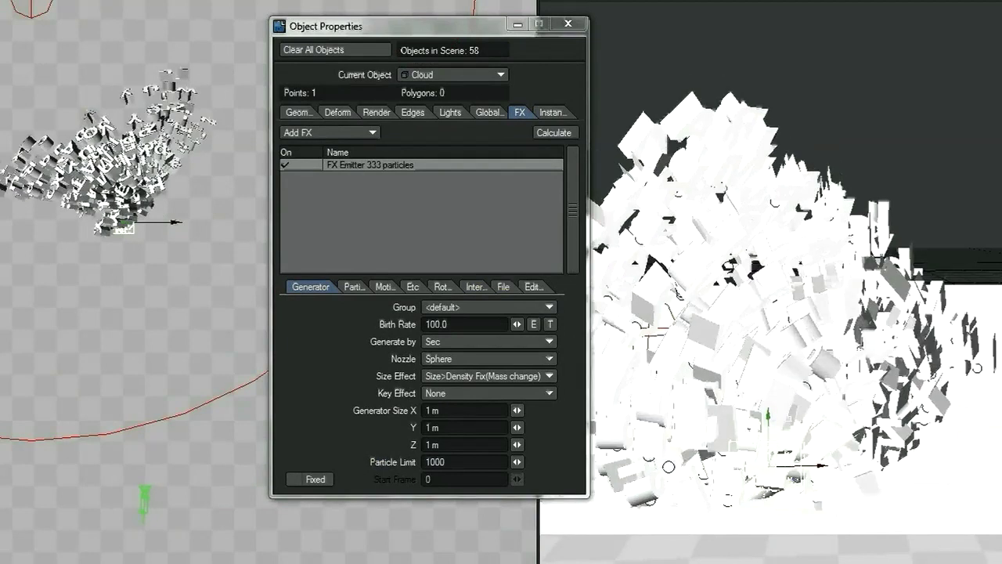
Create an envelope for the Cloud emitter's Birth Rate and add keys to its curve at frames 73 and 121
click(534, 324)
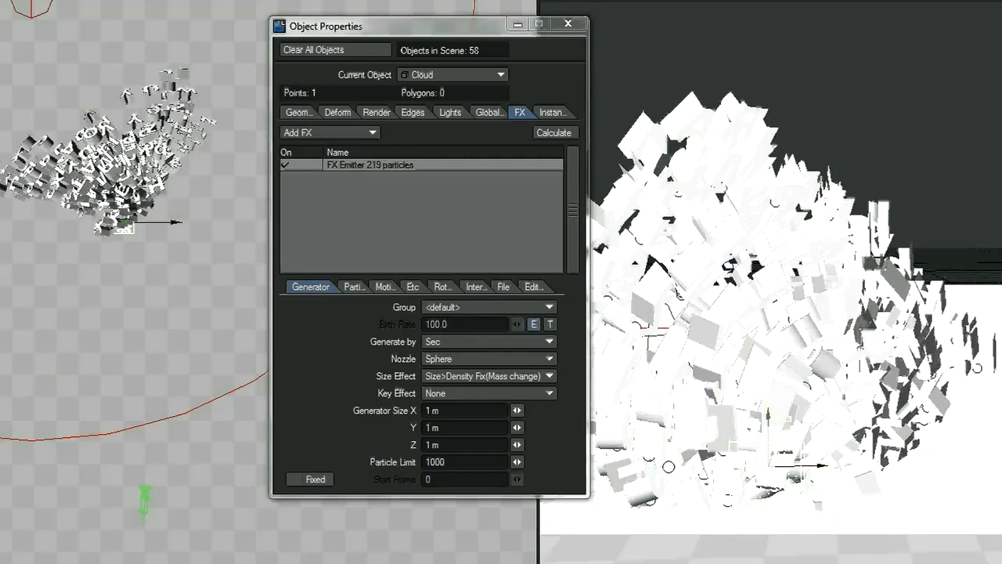
drag(1001, 137, 731, 173)
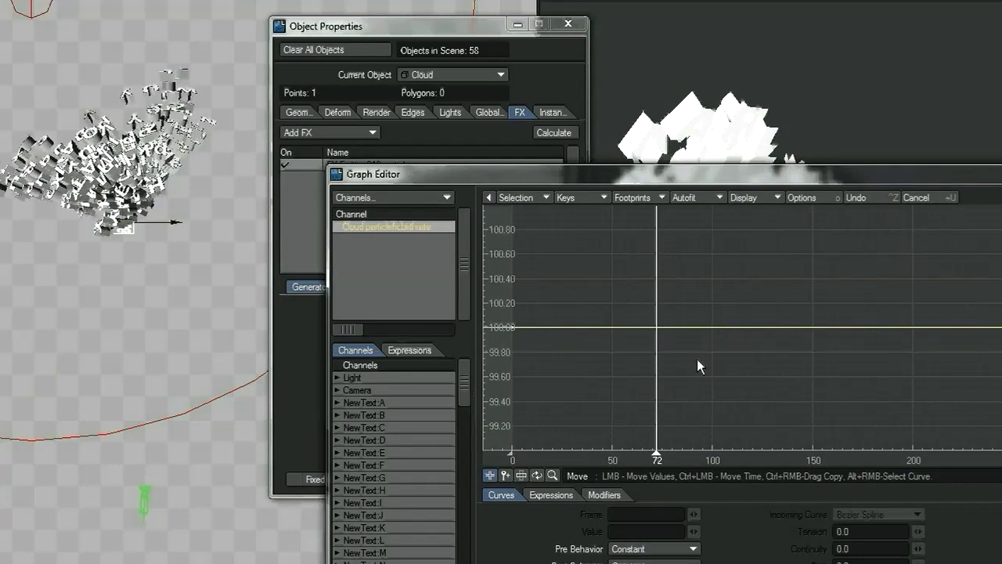
key(a)
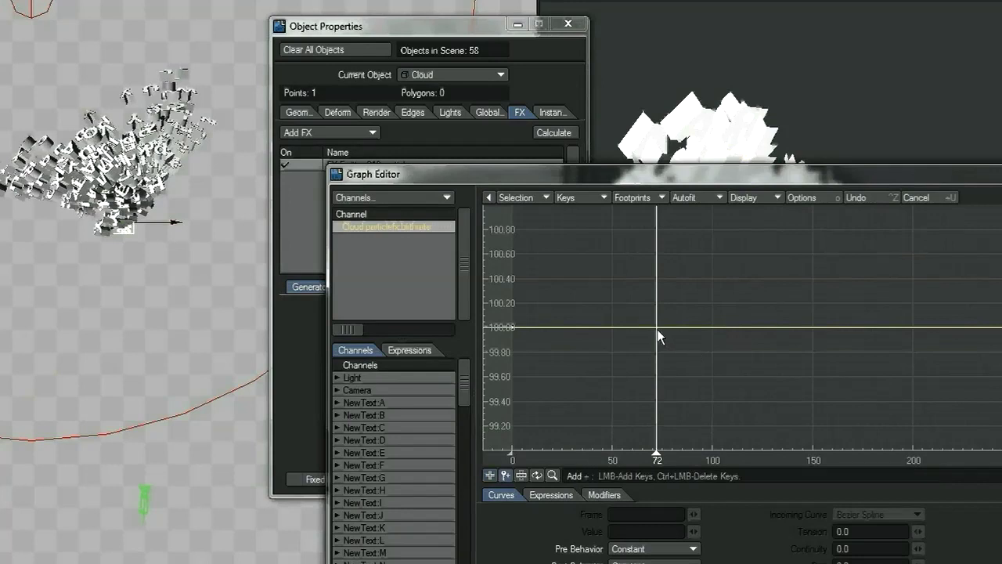
click(658, 326)
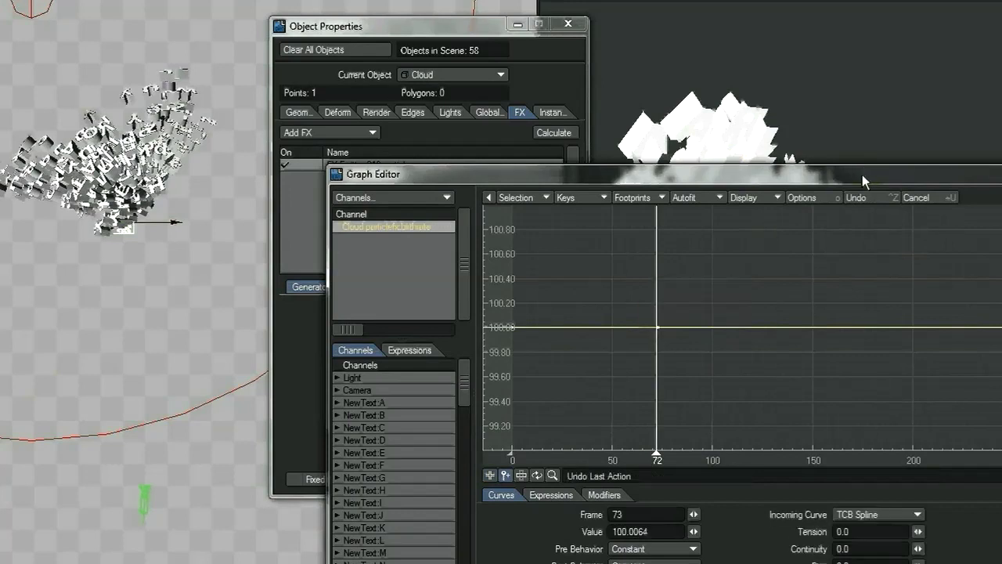
drag(862, 175, 344, 71)
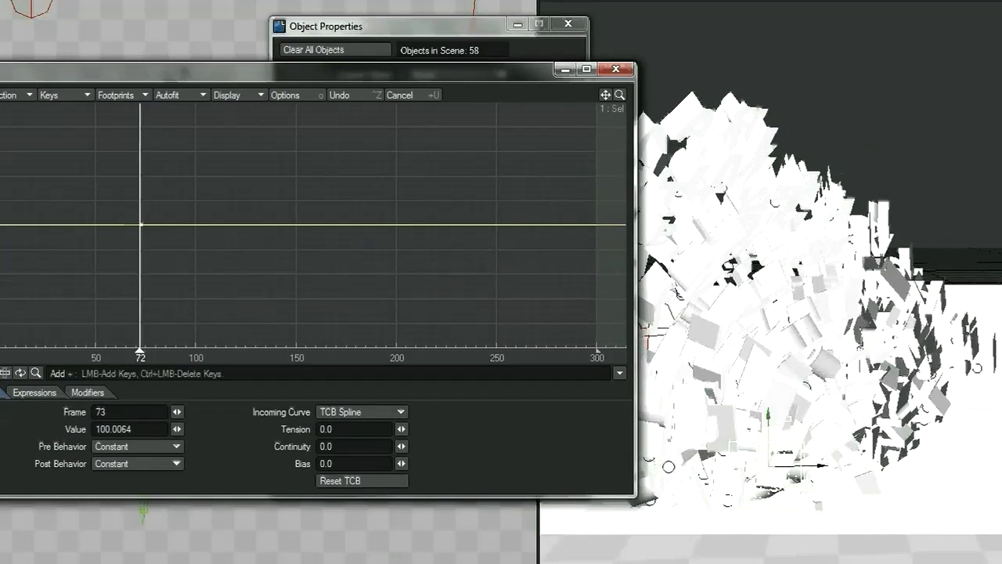
mouse_move(497, 271)
mouse_down()
mouse_move(509, 273)
mouse_move(500, 271)
mouse_up()
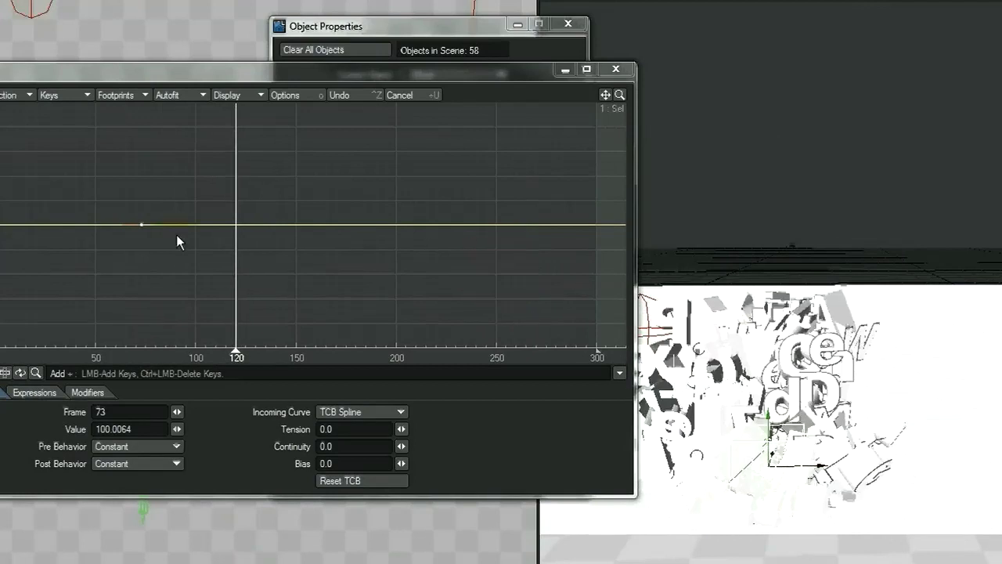
click(238, 226)
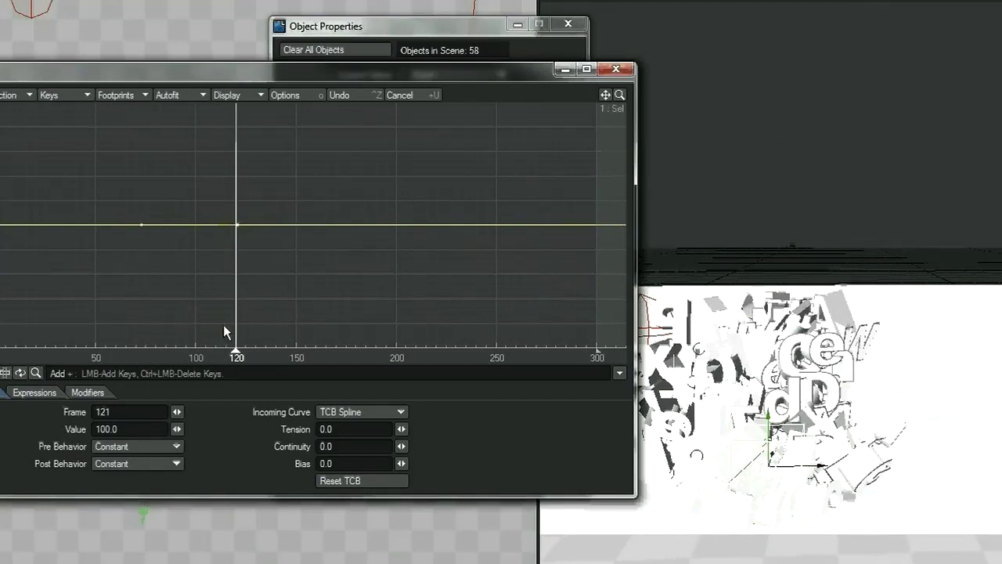
Select all keys on the Cloud birth rate curve and set their value to 0
key(t)
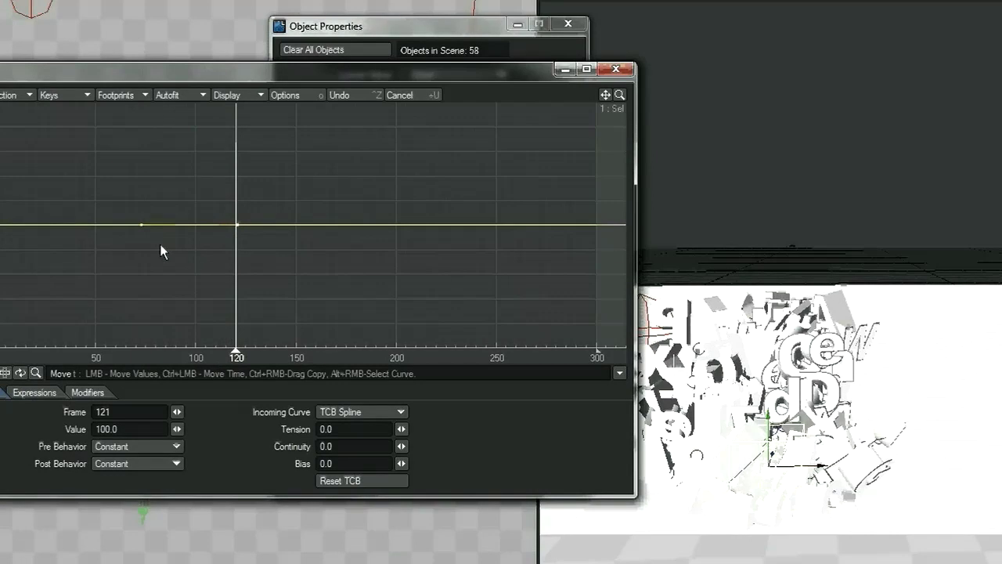
click(142, 227)
drag(4, 202, 272, 255)
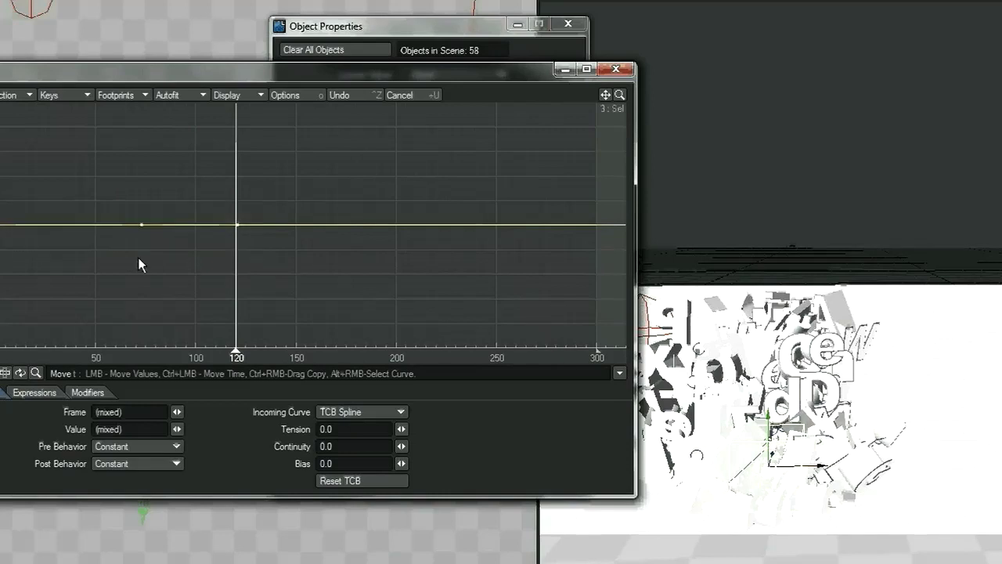
click(131, 427)
text(0)
key(Return)
Raise the birth rate key at frame 73 to about 1.04 and set its incoming curve to Stepped
mouse_move(143, 229)
mouse_move(143, 231)
mouse_down()
mouse_move(147, 172)
mouse_move(143, 229)
mouse_up()
click(146, 232)
mouse_move(142, 227)
drag(142, 230, 161, 86)
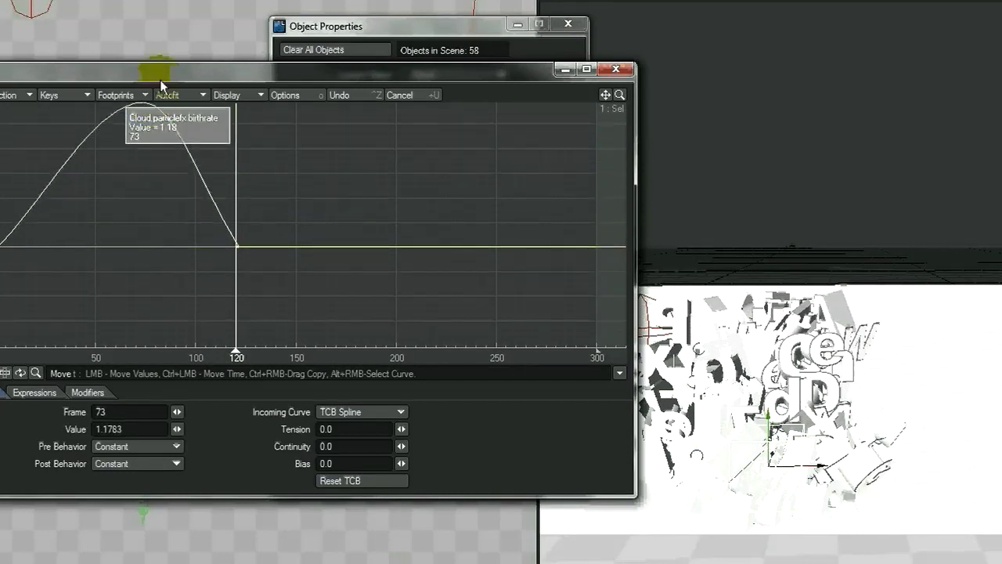
drag(160, 86, 163, 123)
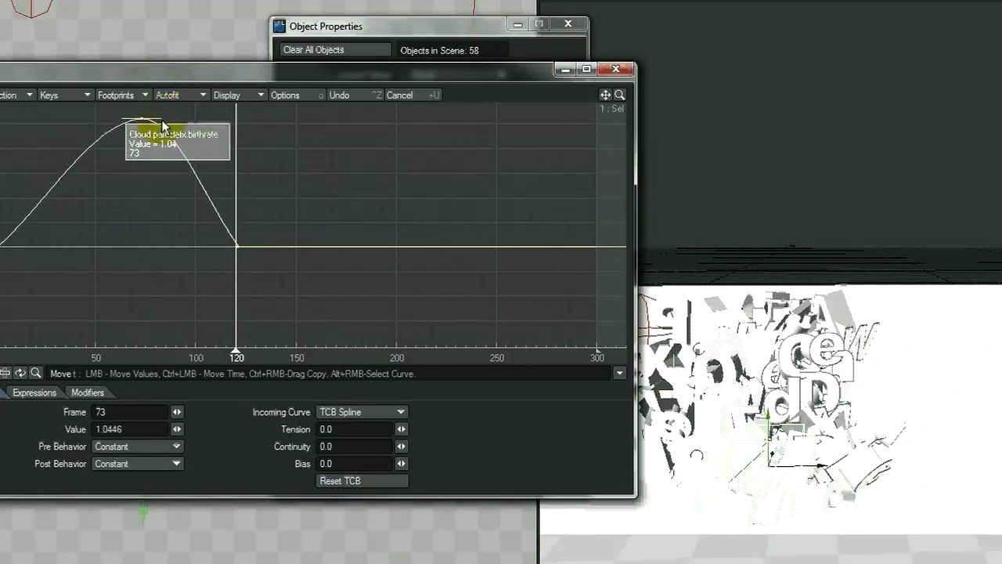
click(356, 415)
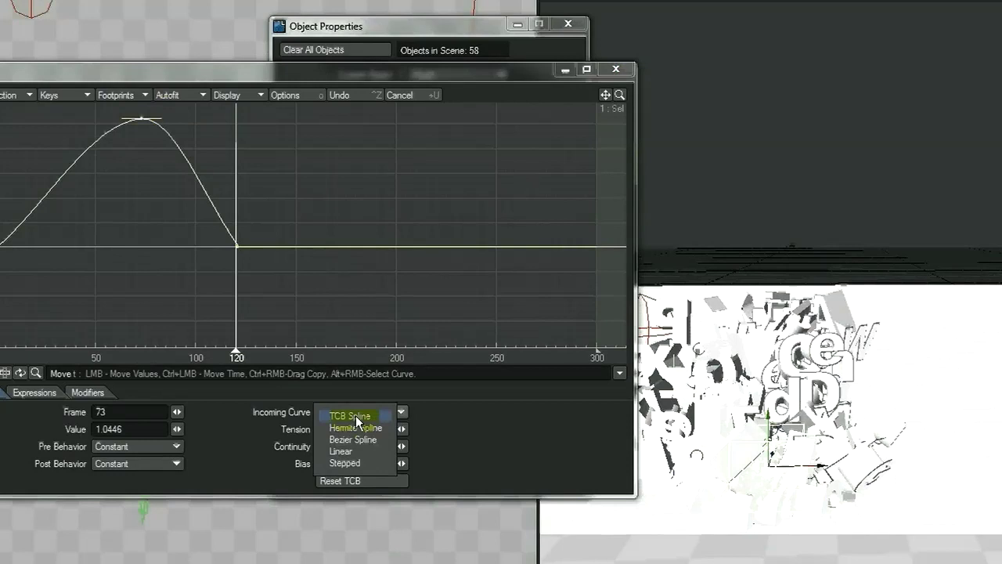
click(364, 460)
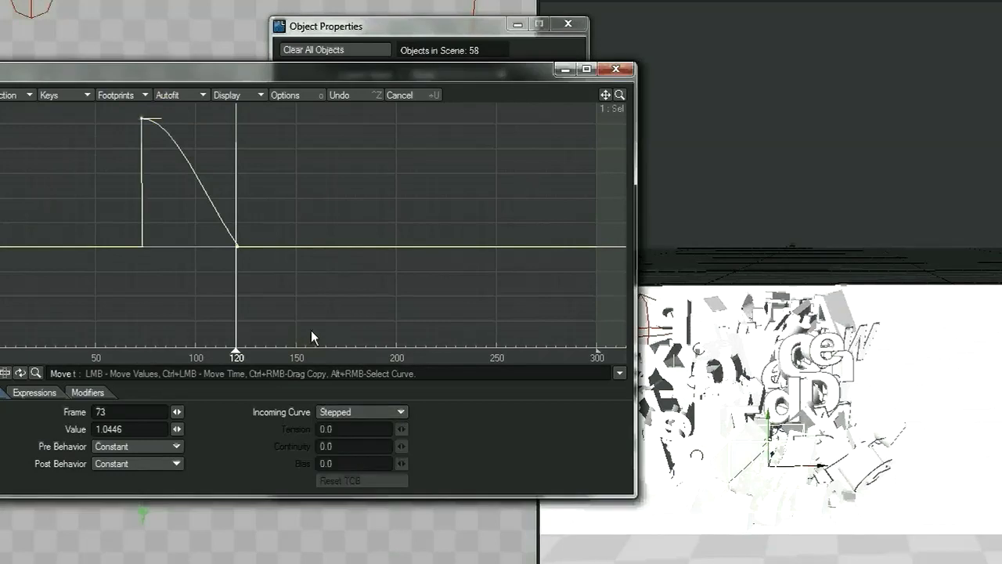
Set the frame 73 birth rate key to 100, fit the curve to the graph and close the Graph Editor
click(139, 428)
text(100)
key(Return)
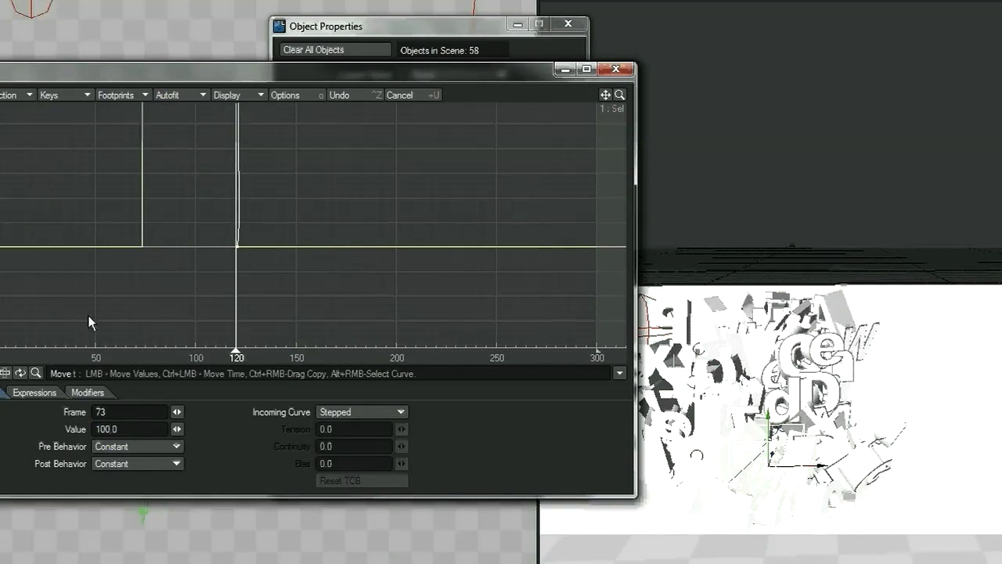
key(a)
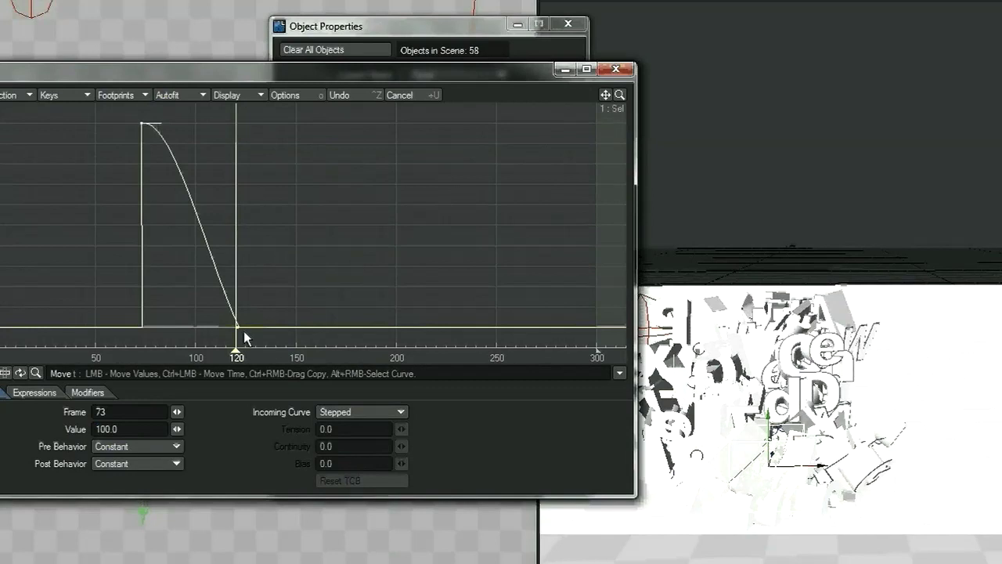
mouse_move(240, 327)
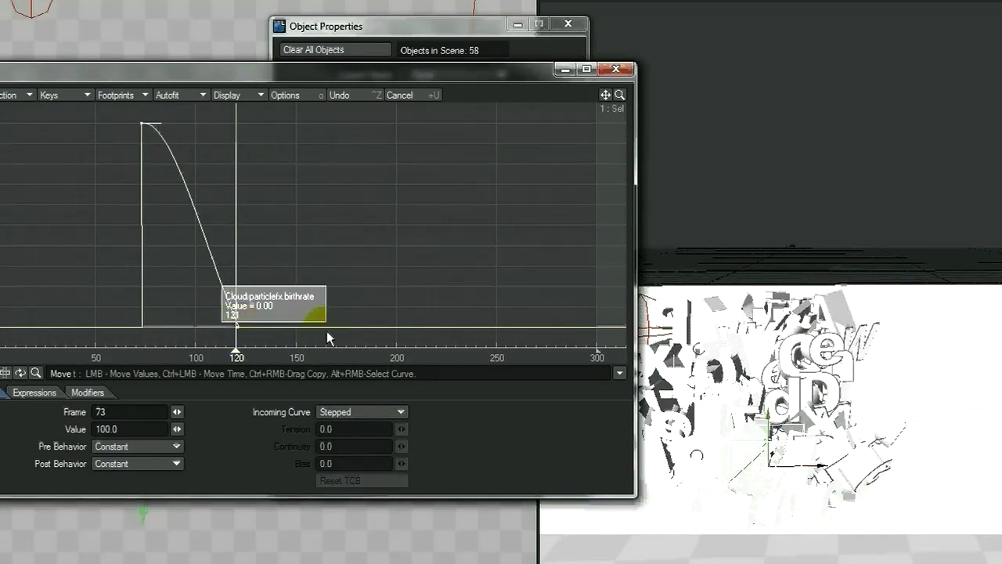
click(615, 72)
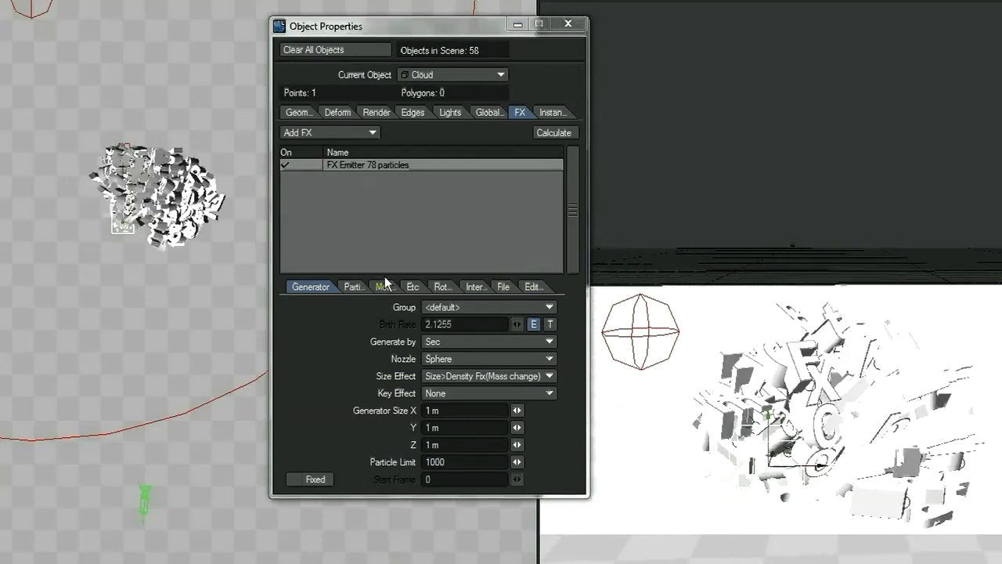
Set the Cloud emitter's particle limit to 10000
click(473, 461)
text(0)
key(Return)
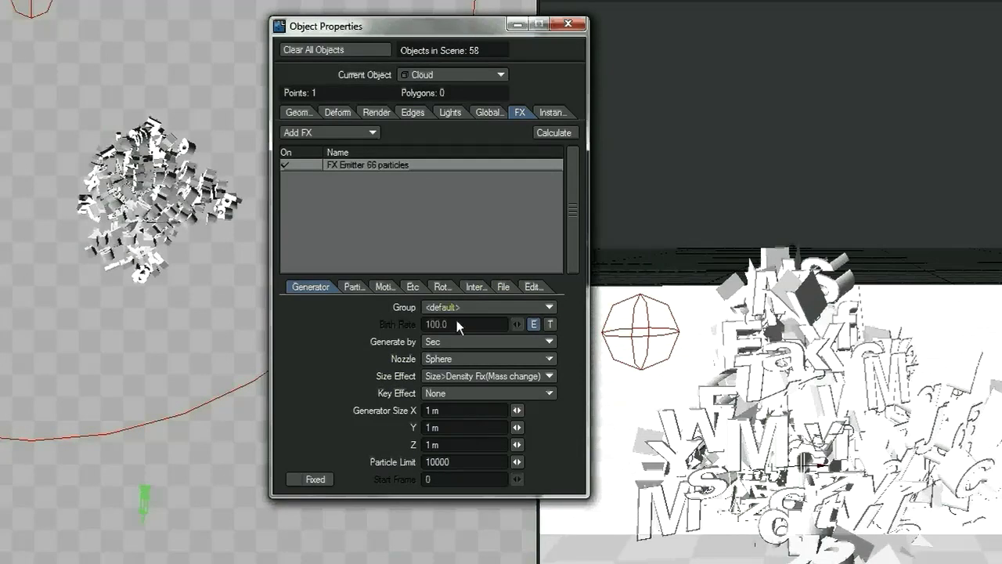
Set the Cloud emitter's motion velocity to 1 m in Y and 2 m in Z, with an explosion of 4
click(355, 286)
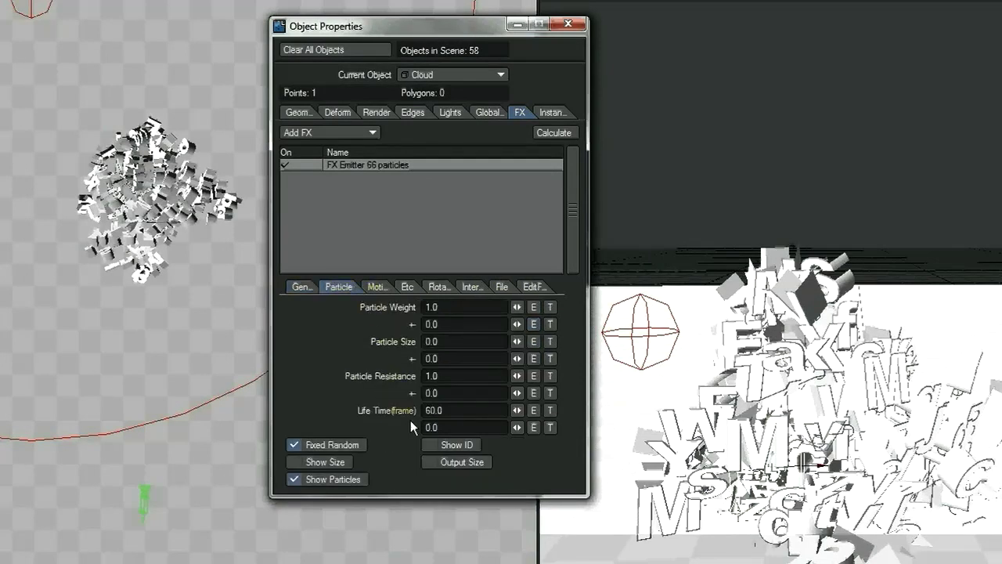
click(383, 287)
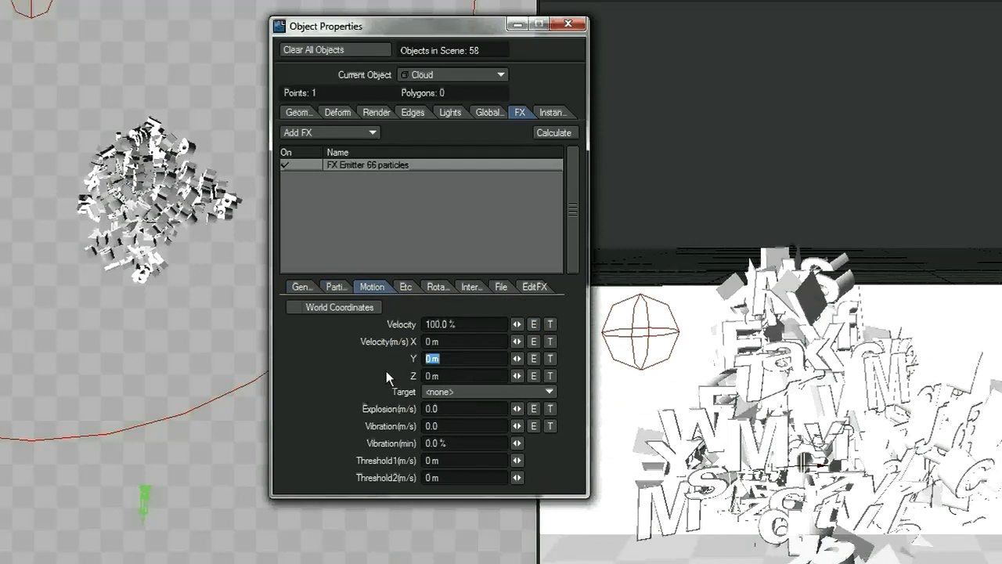
text(1)
key(Tab)
key(Tab)
text(4)
key(Tab)
click(457, 373)
text(2)
key(Tab)
click(497, 267)
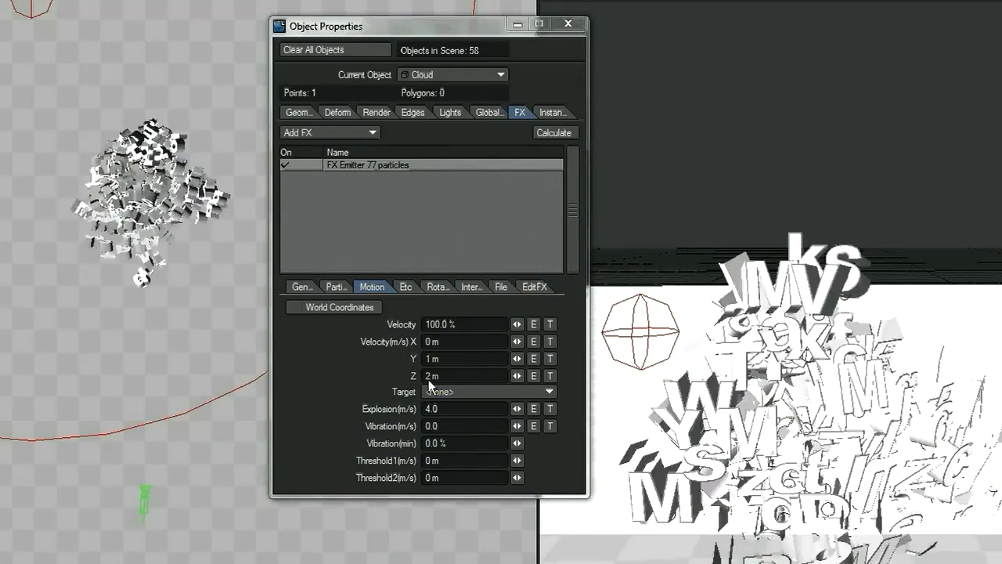
Reverse the emitter's Z velocity to -2 m
click(428, 379)
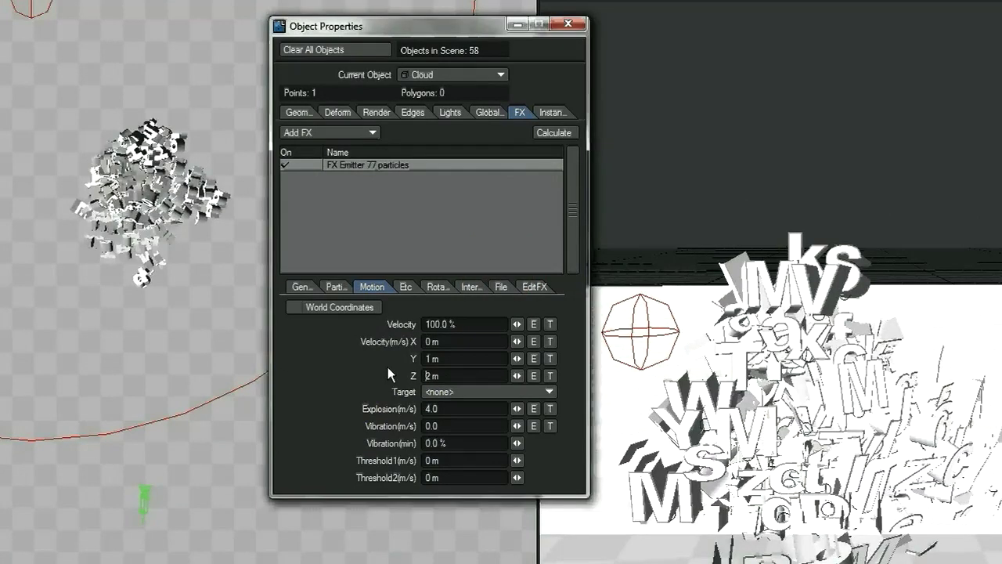
text(-)
key(Tab)
click(491, 271)
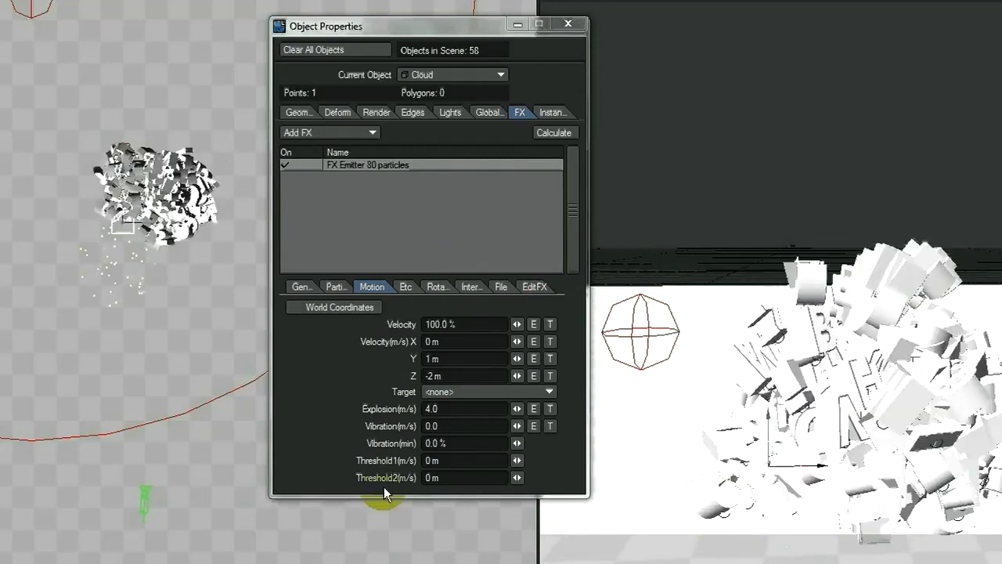
Raise the birth rate key at frame 73 to 300 in the emitter's envelope and close the Graph Editor
click(312, 286)
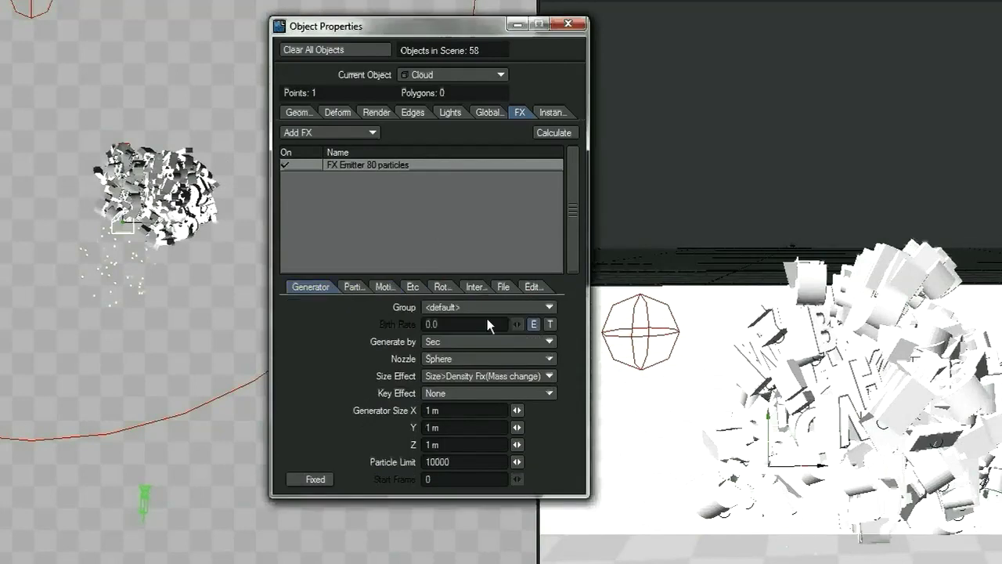
click(534, 324)
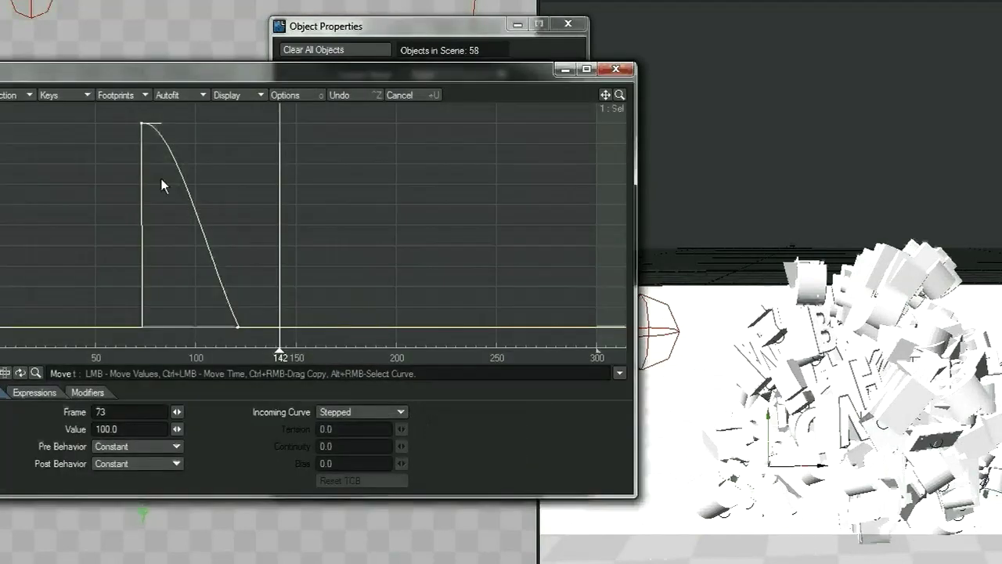
right_drag(116, 109, 243, 163)
click(153, 432)
text(300)
key(Return)
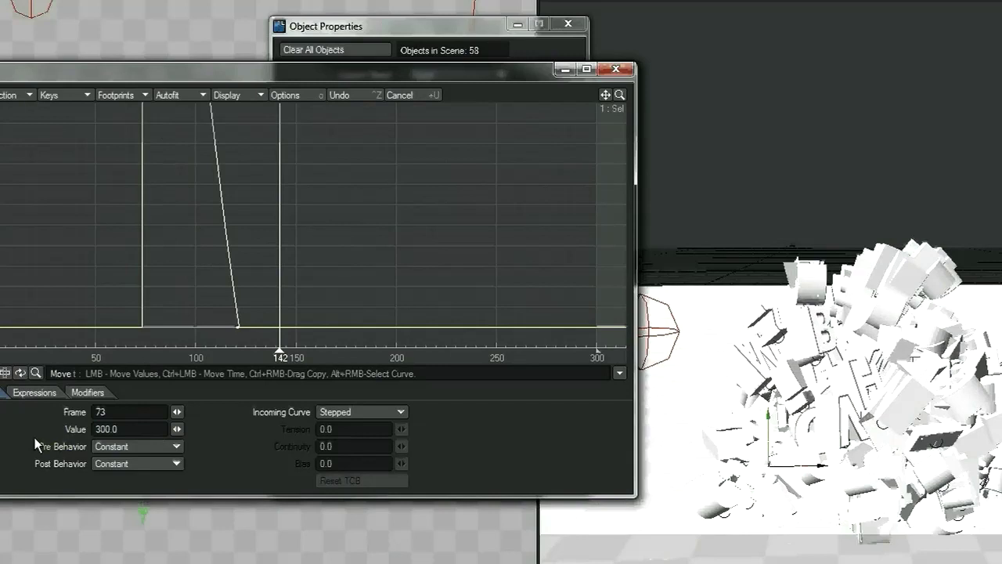
click(616, 70)
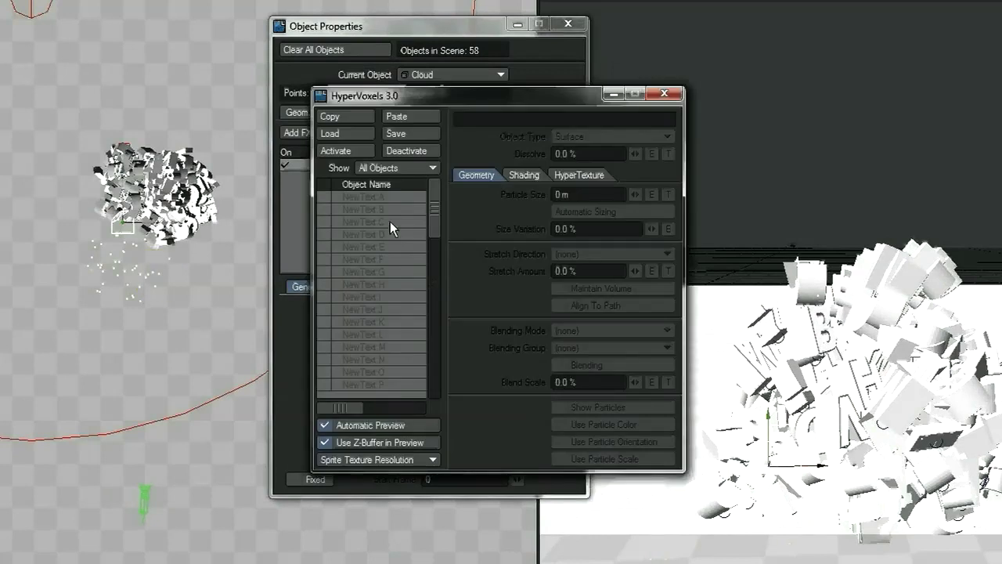
Activate HyperVoxels on the Cloud object with Show Particles and Use Particle Scale enabled, and close the HyperVoxels settings
drag(433, 206, 427, 412)
click(351, 384)
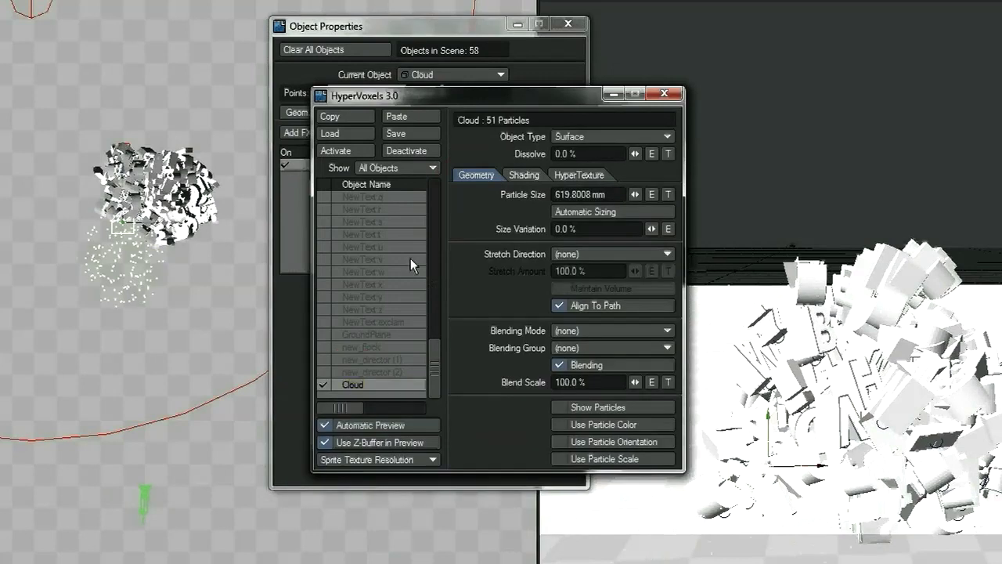
click(581, 406)
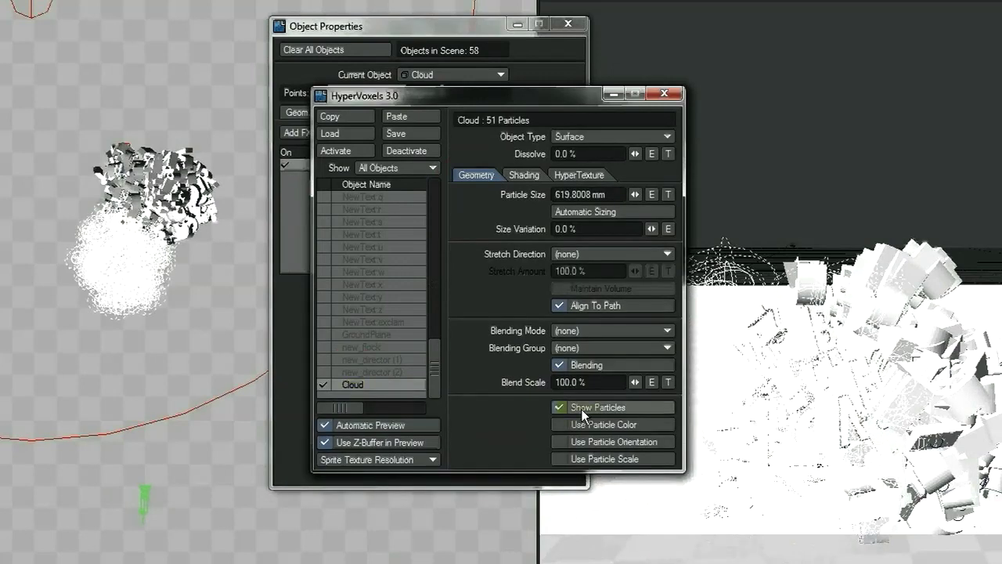
click(600, 458)
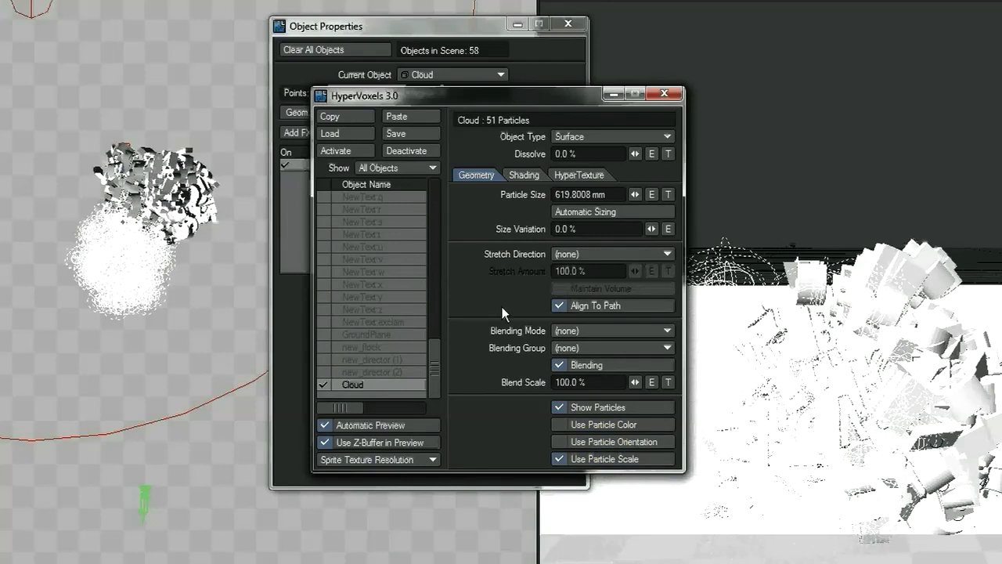
click(664, 93)
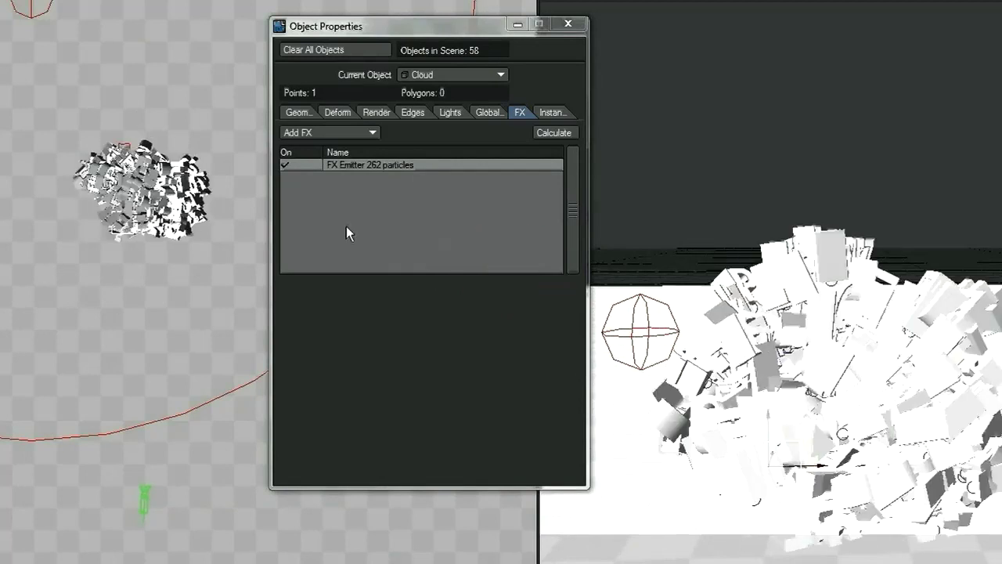
Set the Cloud FX Emitter's particle life time to 70 frames
double_click(359, 165)
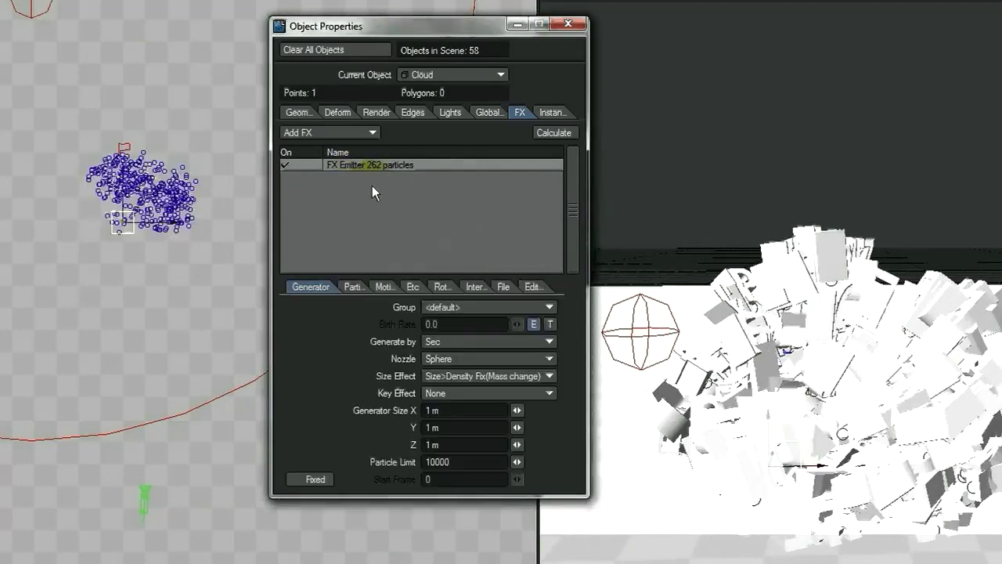
click(354, 286)
drag(446, 410, 376, 410)
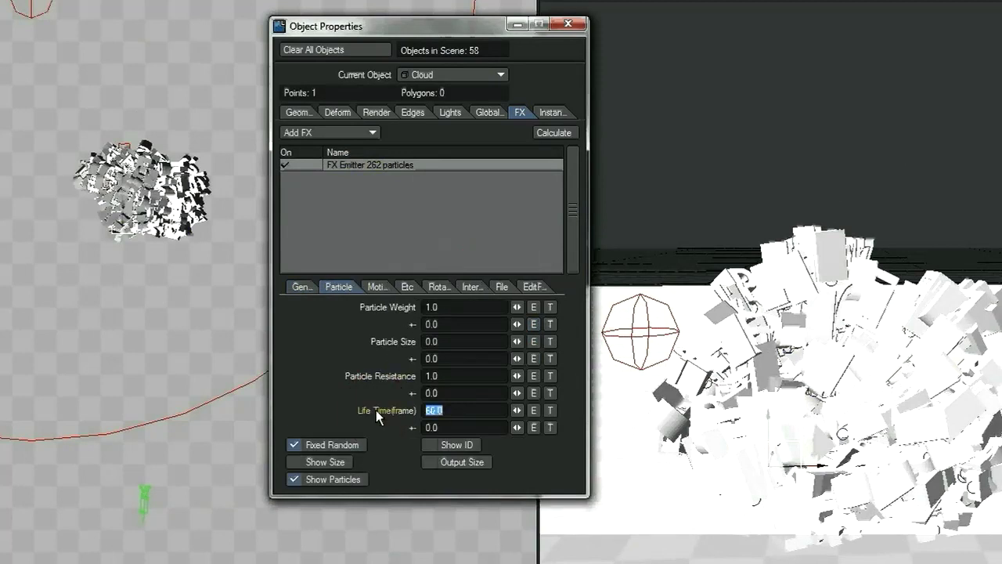
text(70)
key(Tab)
click(498, 271)
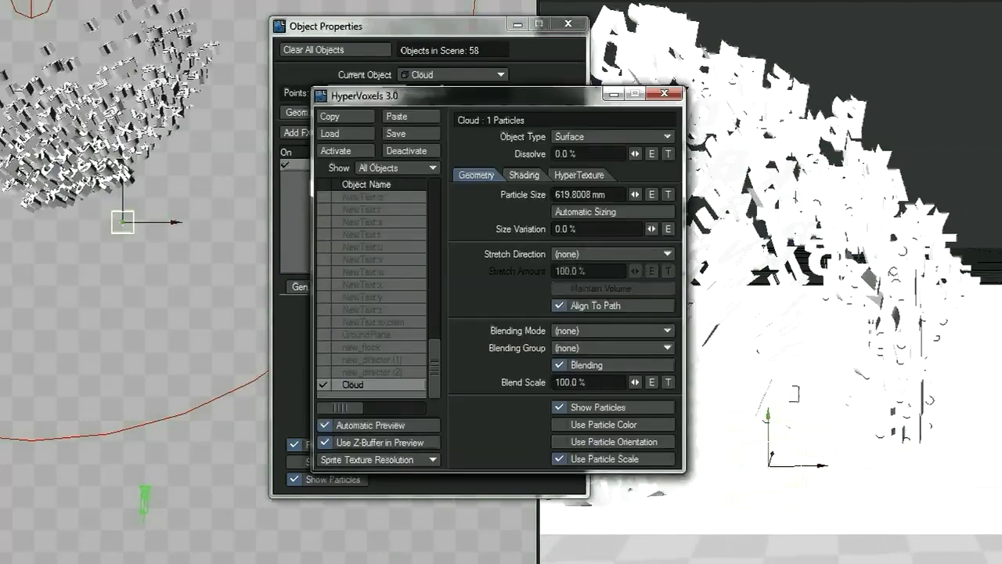
Create an envelope for the Cloud HyperVoxels particle size and add a key at frame 170 with a value of about 4.1 m
click(634, 194)
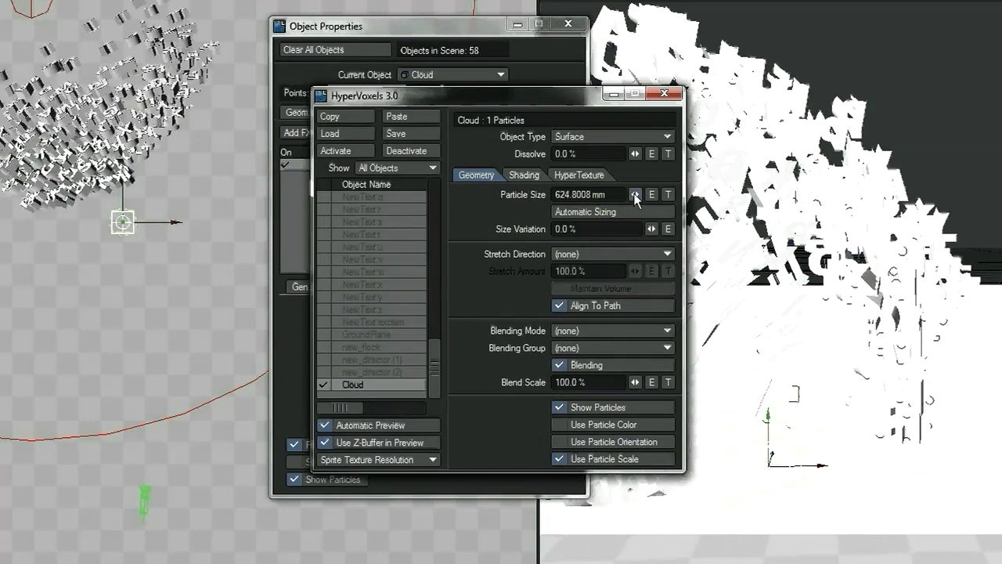
click(652, 194)
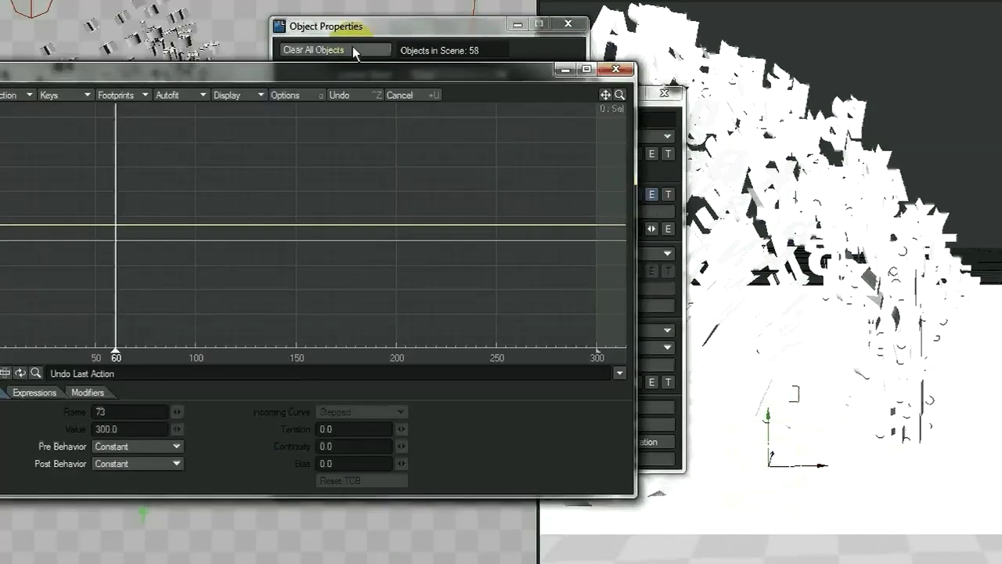
drag(393, 69, 824, 119)
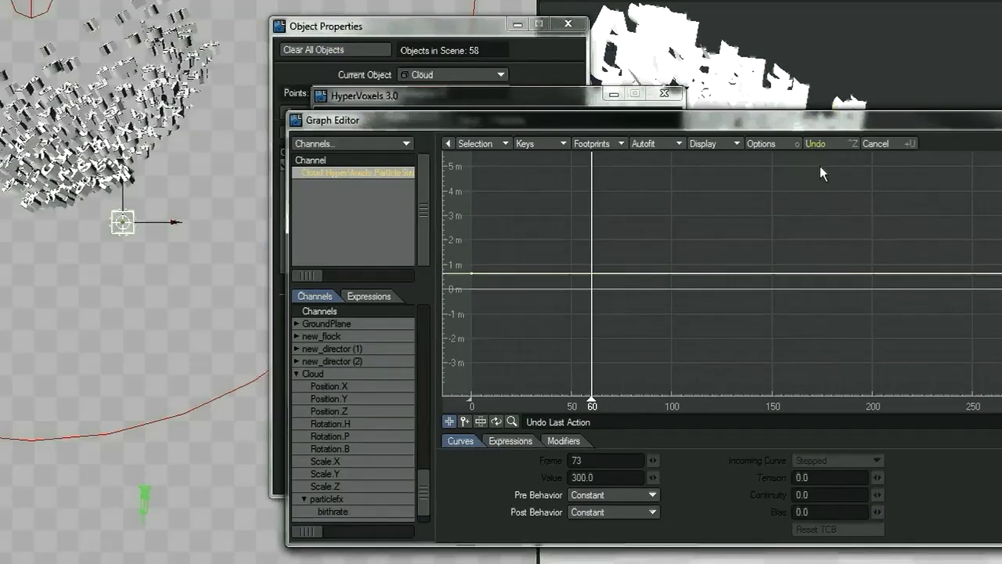
click(467, 422)
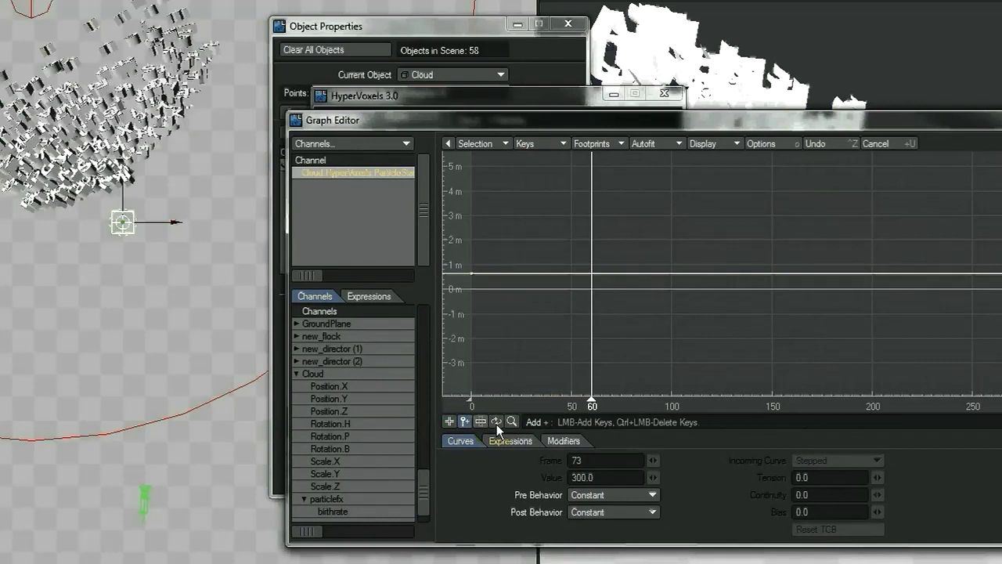
click(813, 189)
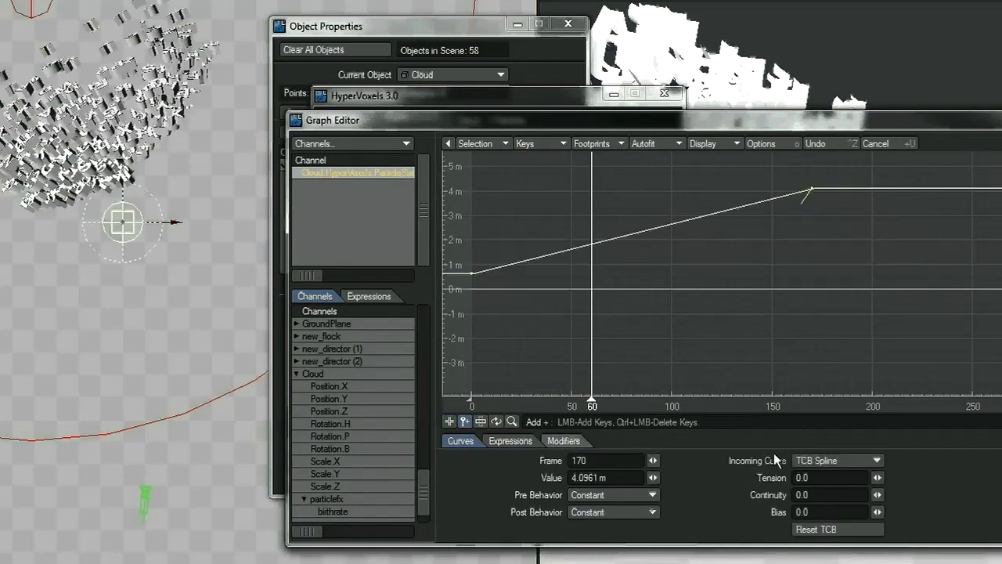
Ease the particle size envelope with tension 1.0 on its first key and -1.0 on its last key, and move the last key to frame 175
click(451, 423)
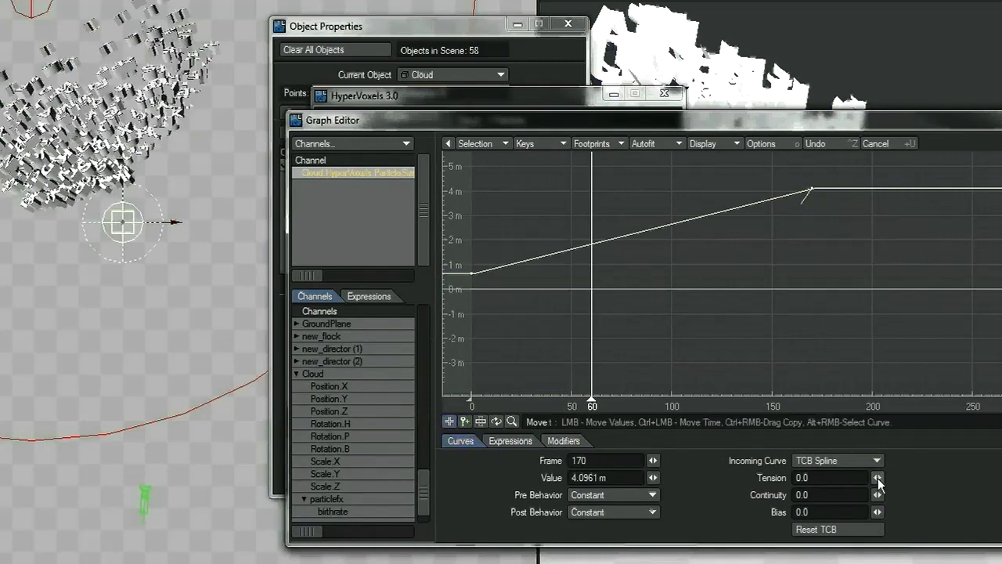
drag(876, 477, 854, 477)
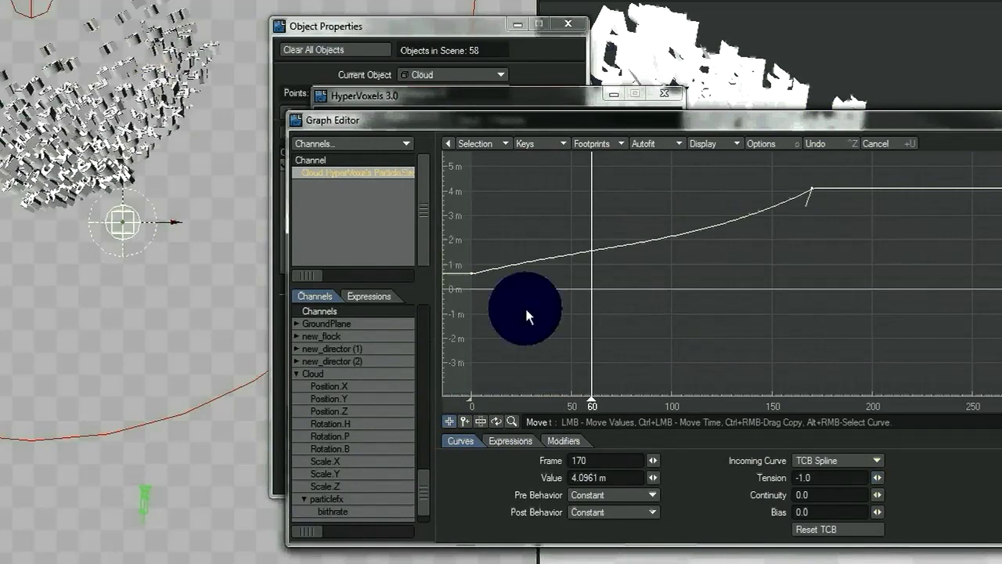
right_drag(526, 311, 449, 265)
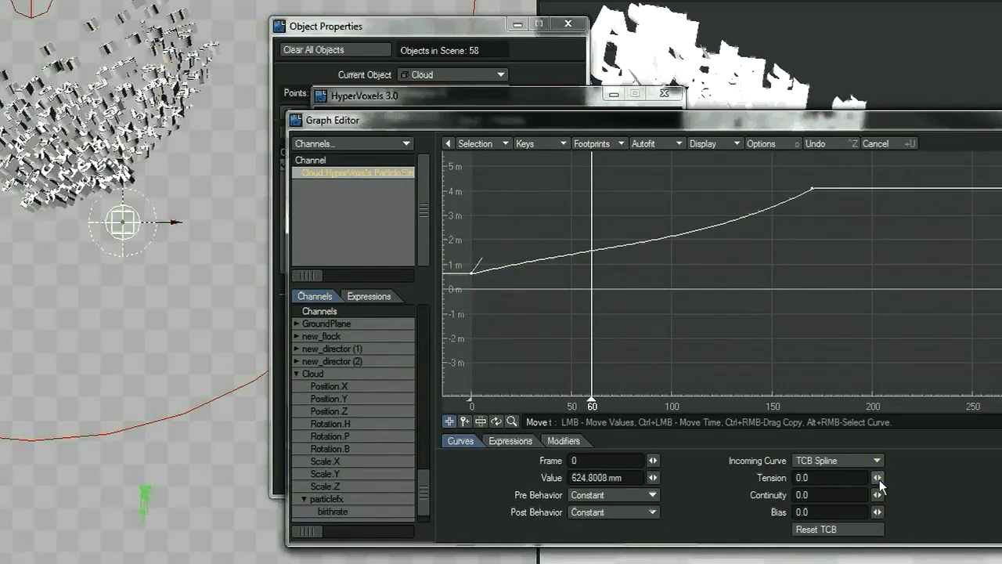
drag(880, 479, 156, 69)
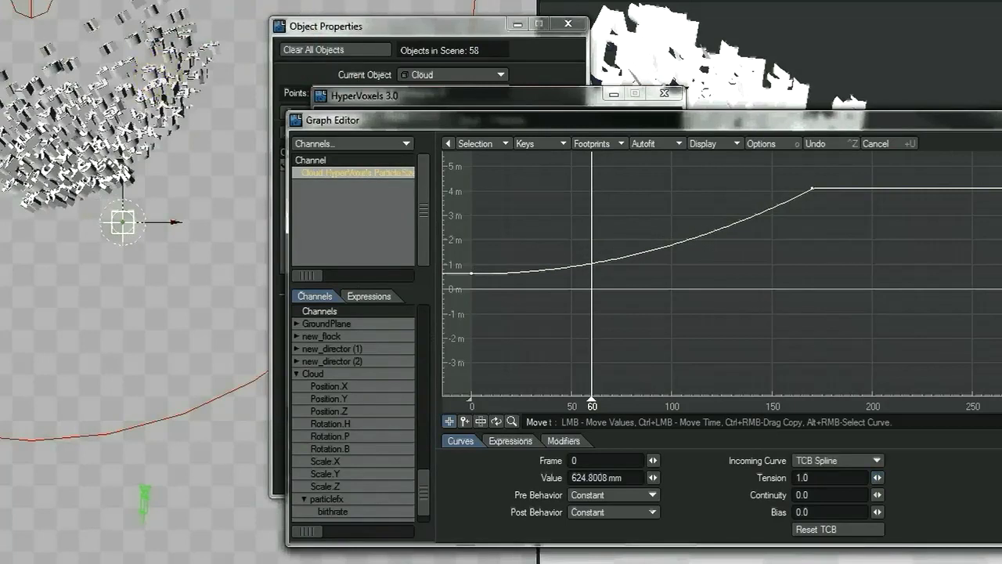
click(1001, 118)
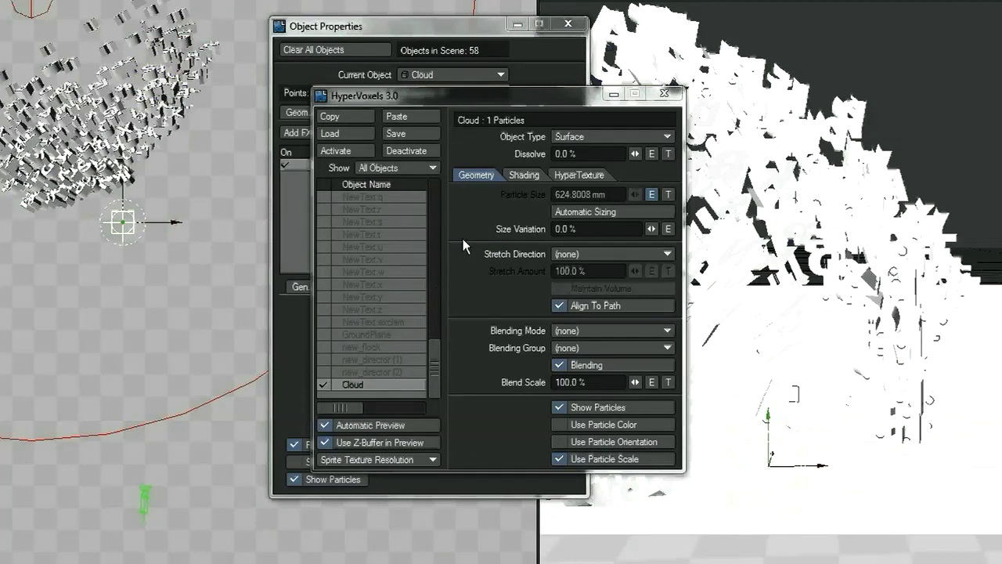
click(651, 194)
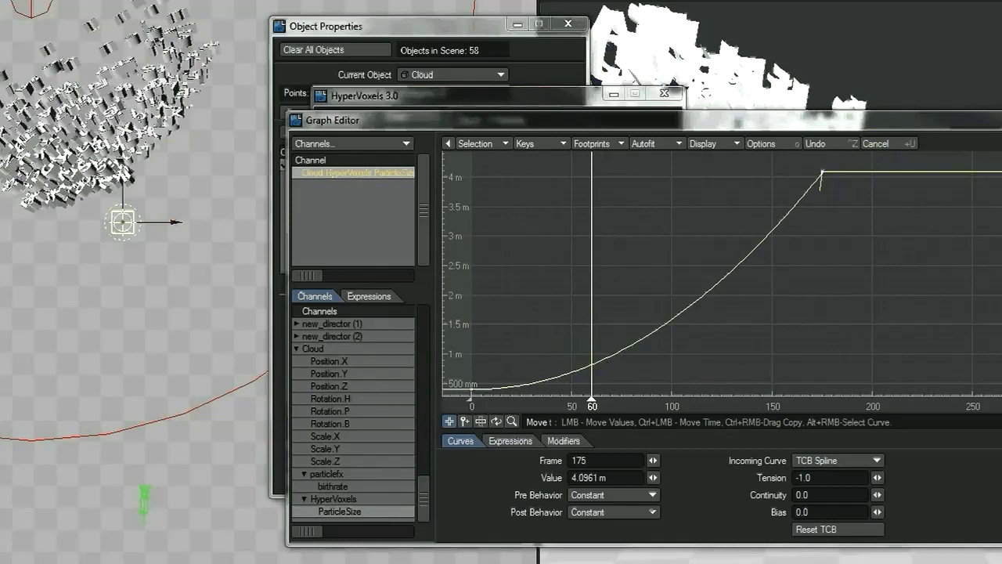
click(1001, 117)
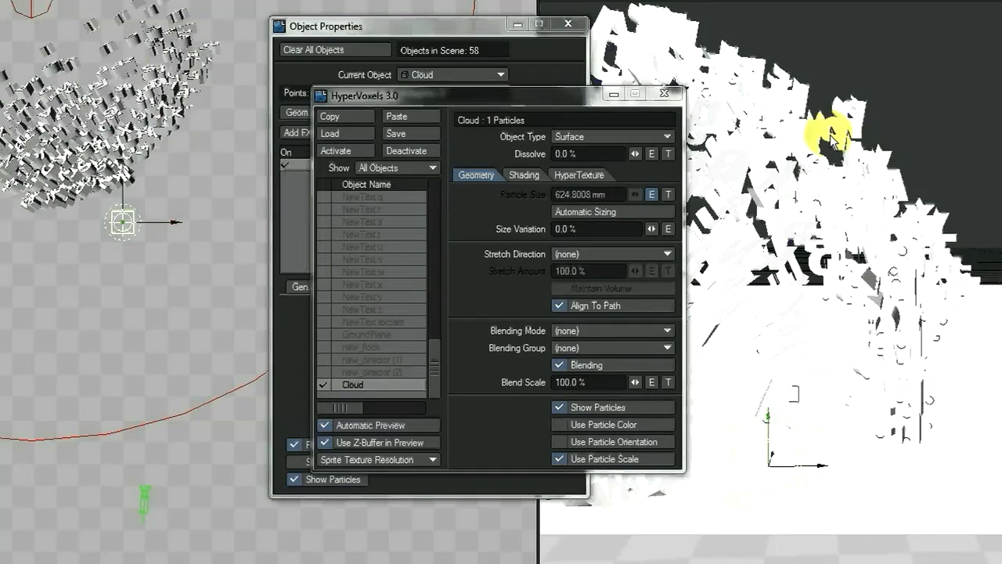
Create an envelope for the Cloud HyperVoxels dissolve and add a key at frame 168 with a value of about 130%
click(652, 153)
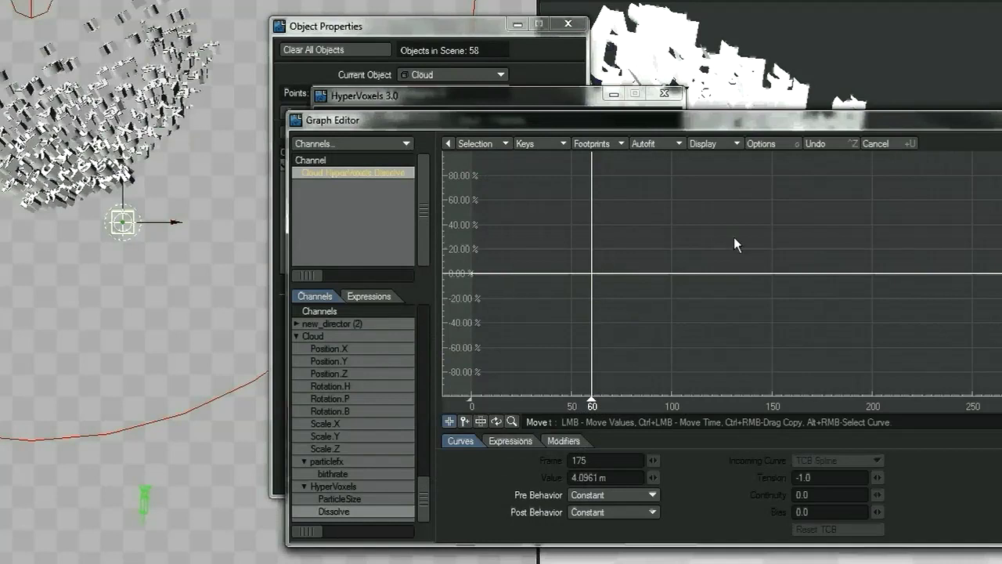
alt+drag(734, 237, 731, 316)
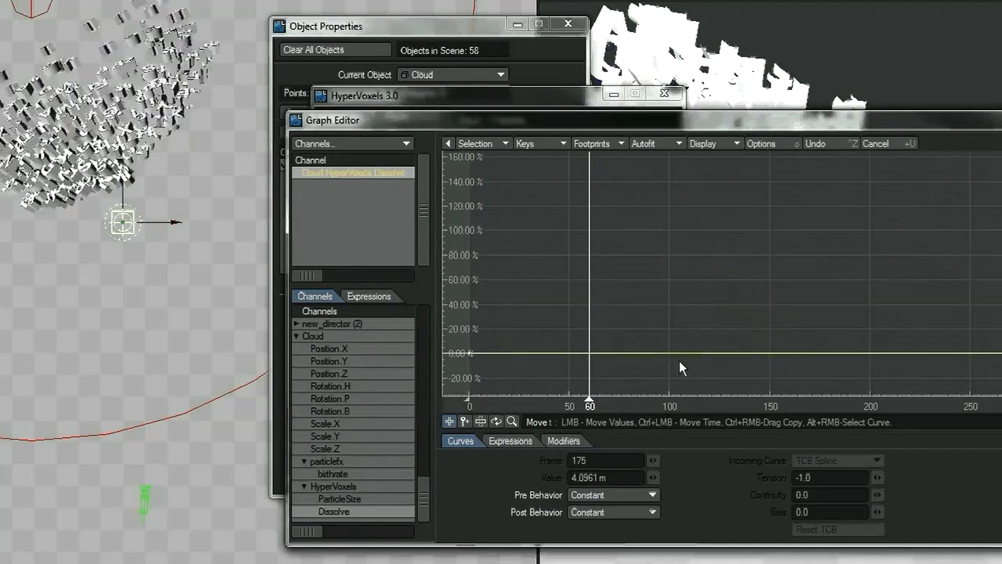
key(plus)
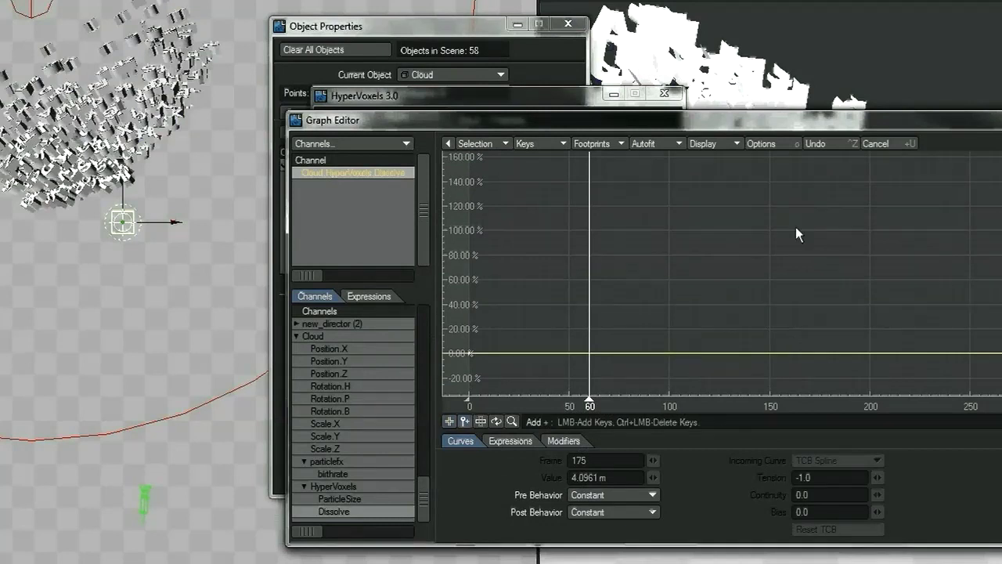
click(797, 193)
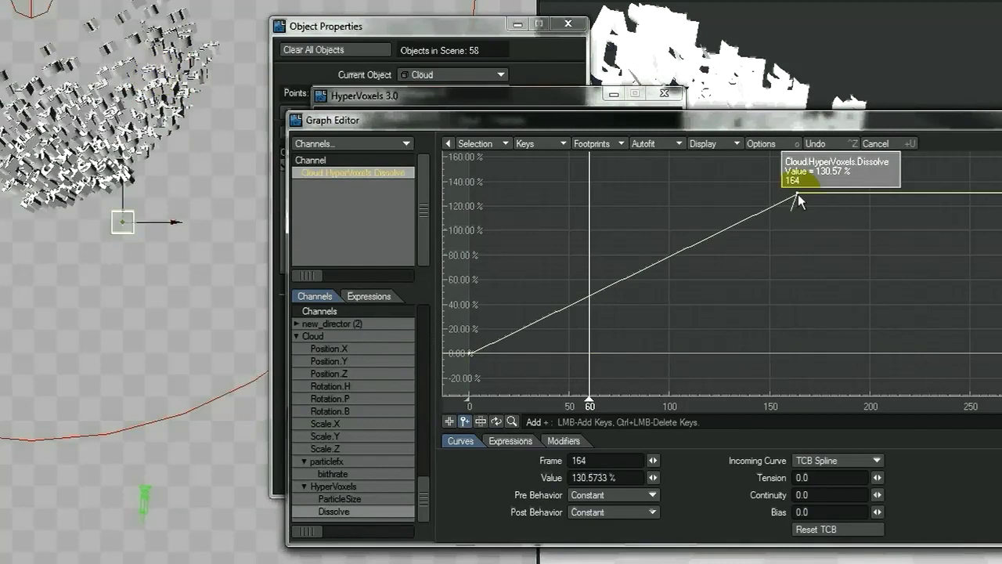
key(t)
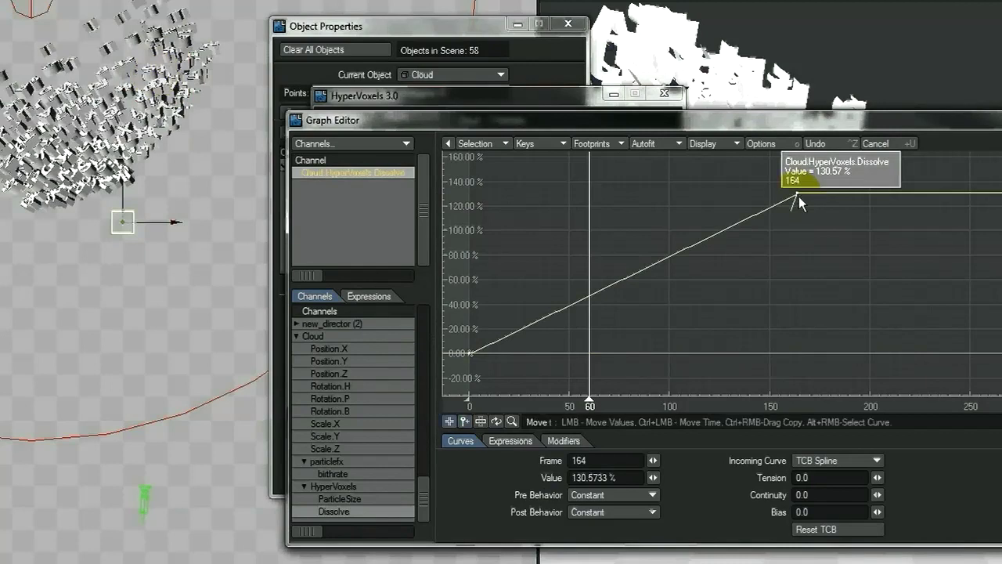
ctrl+drag(798, 192, 807, 193)
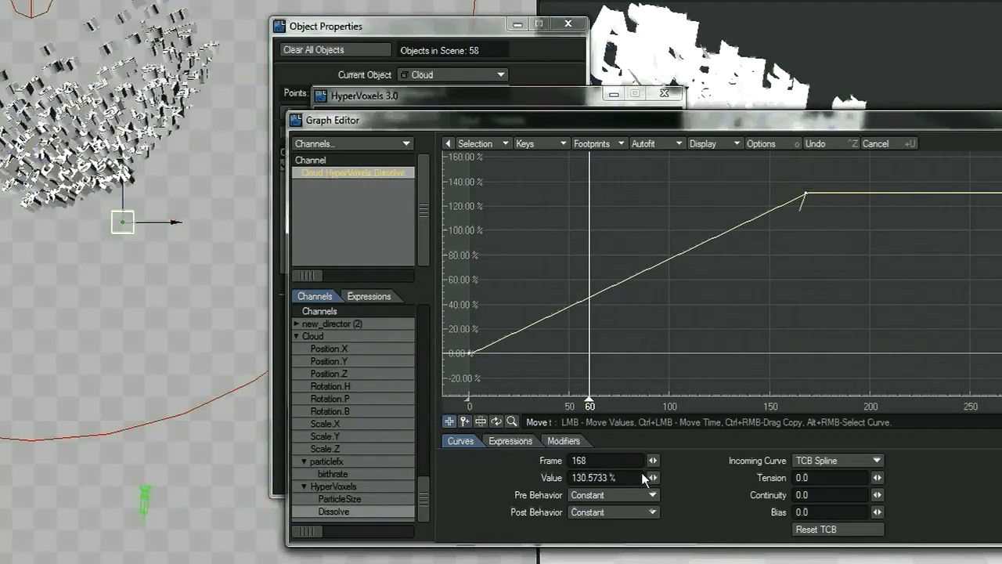
Set the value of the dissolve envelope's frame 168 key to 100%
drag(639, 477, 543, 486)
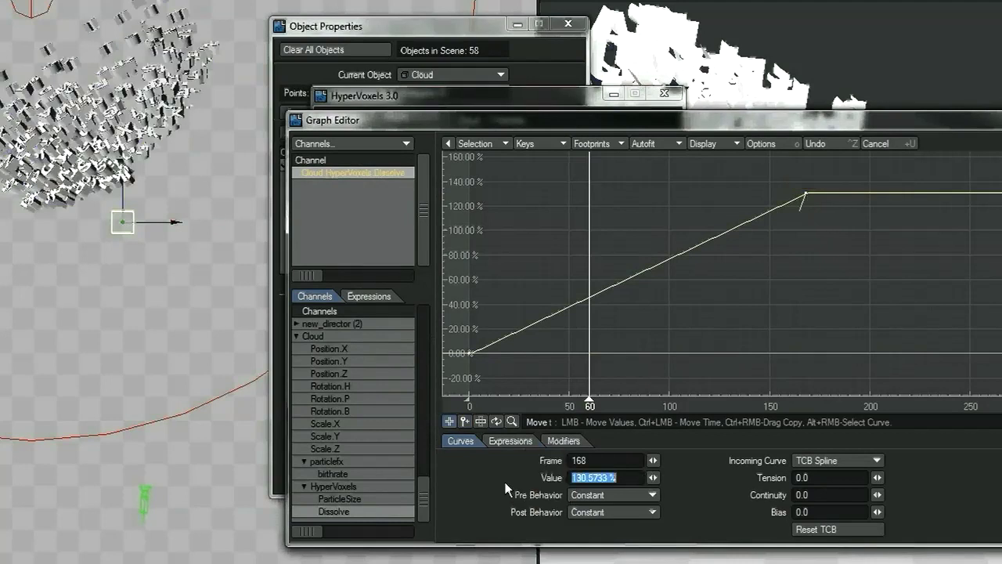
text(95)
key(Tab)
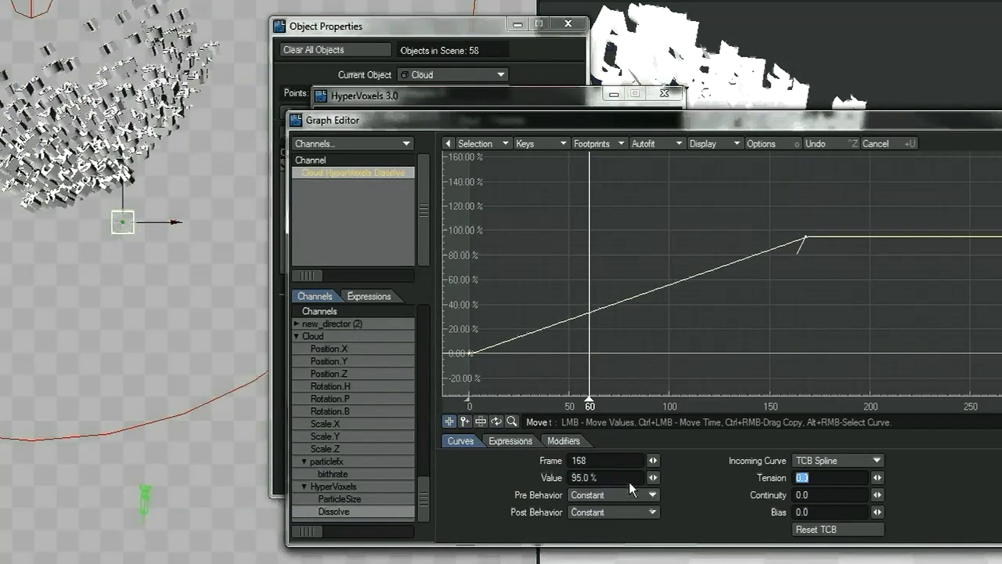
key(shift+Tab)
text(100)
key(Tab)
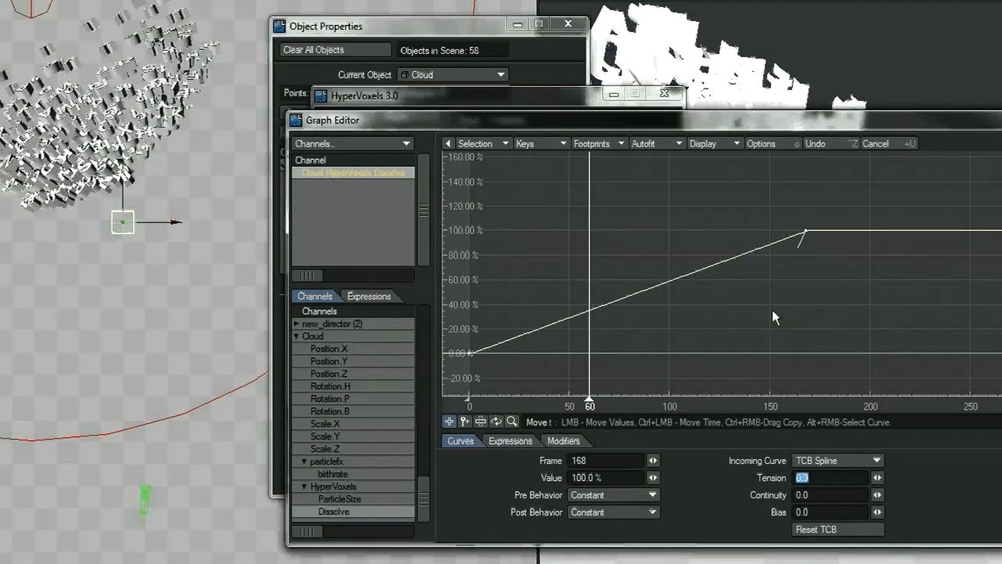
Ease the dissolve curve by lowering the last key's tension and setting the first key's tension to 1.0, and close the Graph Editor
mouse_move(878, 477)
mouse_down()
mouse_move(238, 75)
mouse_move(0, 78)
mouse_move(159, 74)
mouse_up()
right_drag(456, 339, 497, 376)
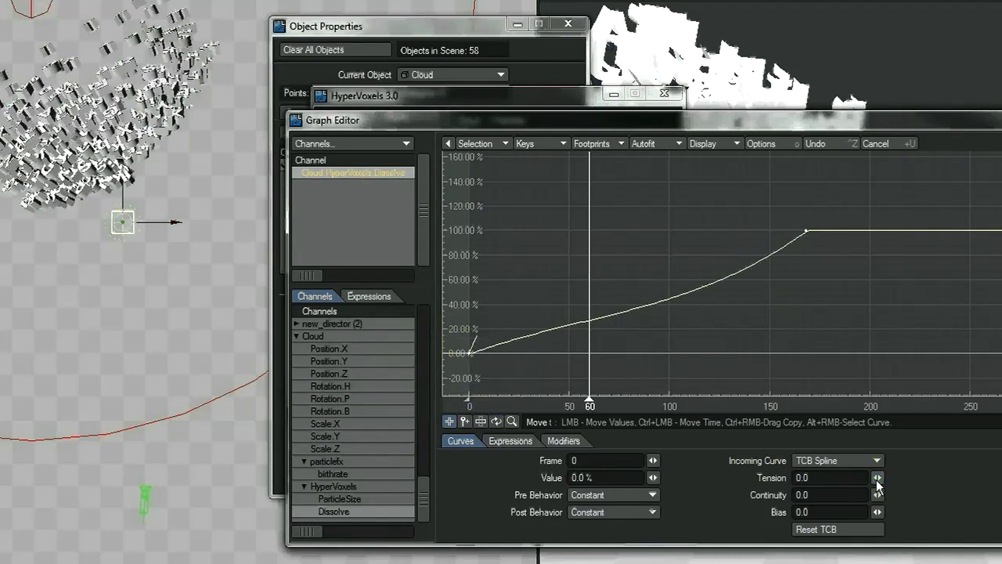
mouse_move(877, 477)
mouse_down()
mouse_move(218, 77)
mouse_move(167, 75)
mouse_up()
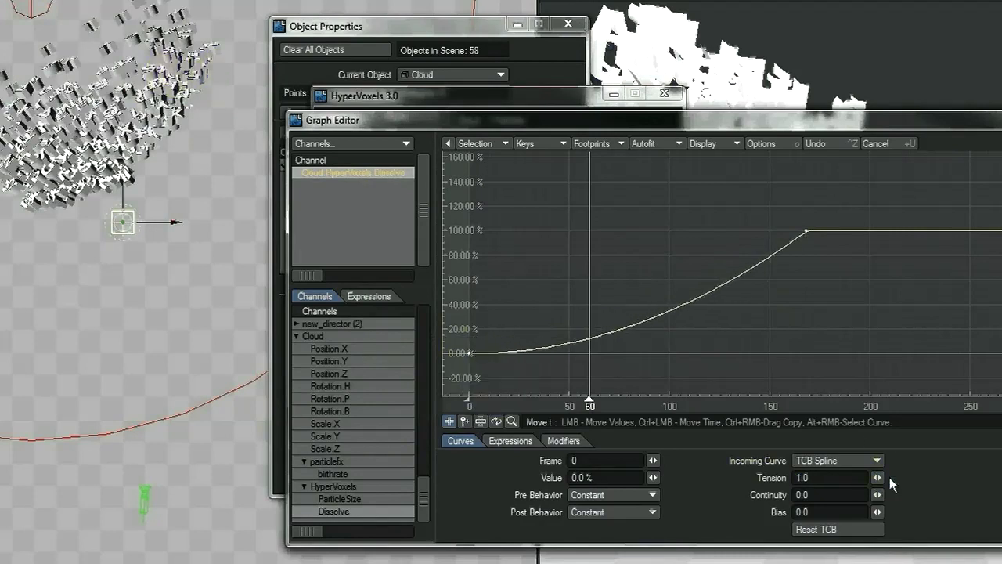
click(877, 479)
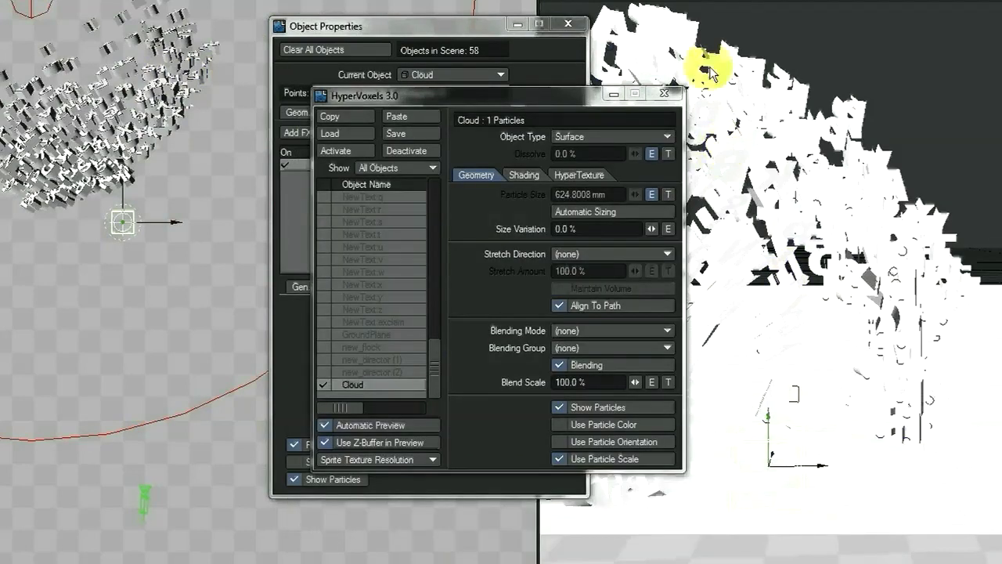
Close the Object Properties, change the Cloud HyperVoxels object type to Volume and show its HyperTexture settings
click(665, 95)
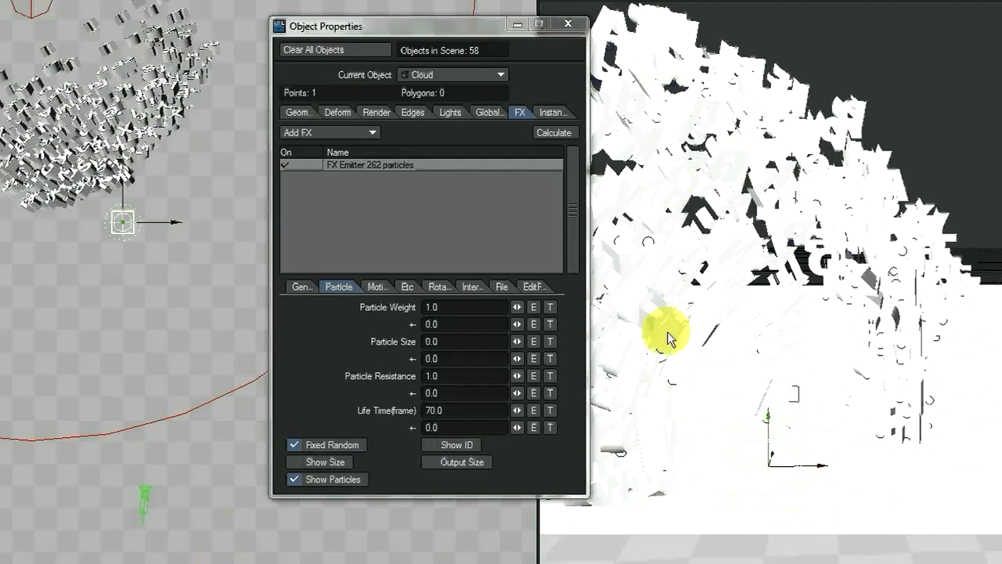
click(569, 23)
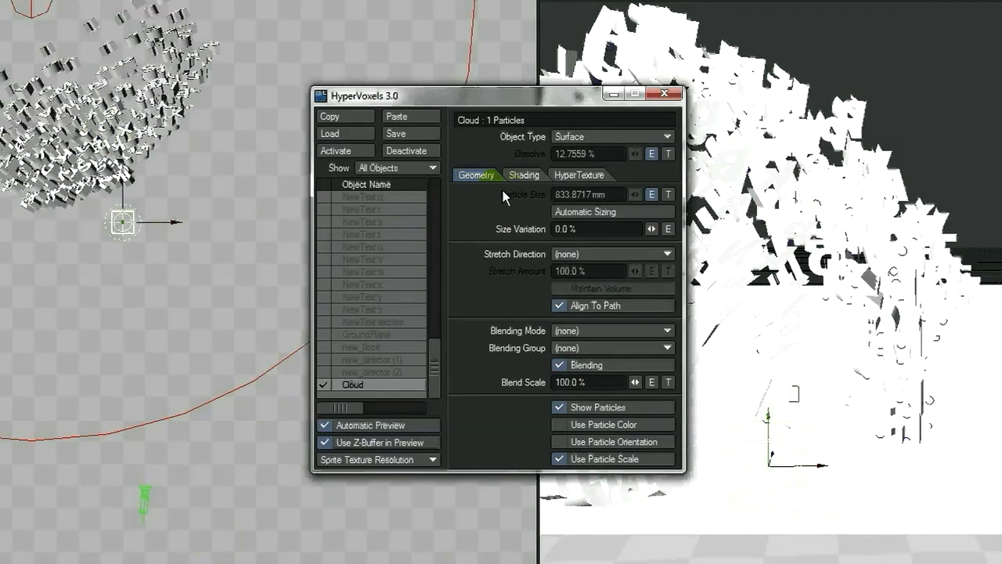
click(629, 137)
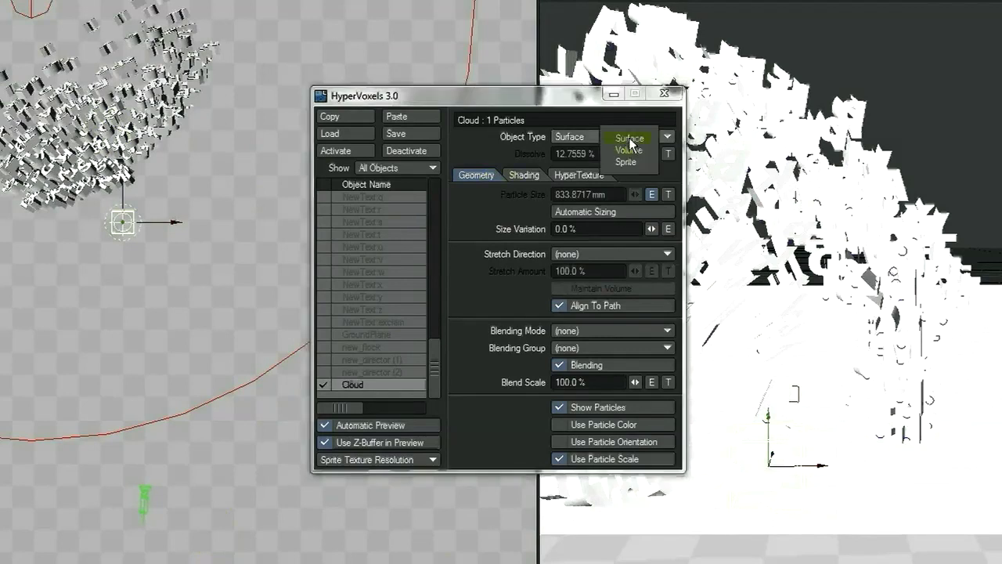
click(633, 162)
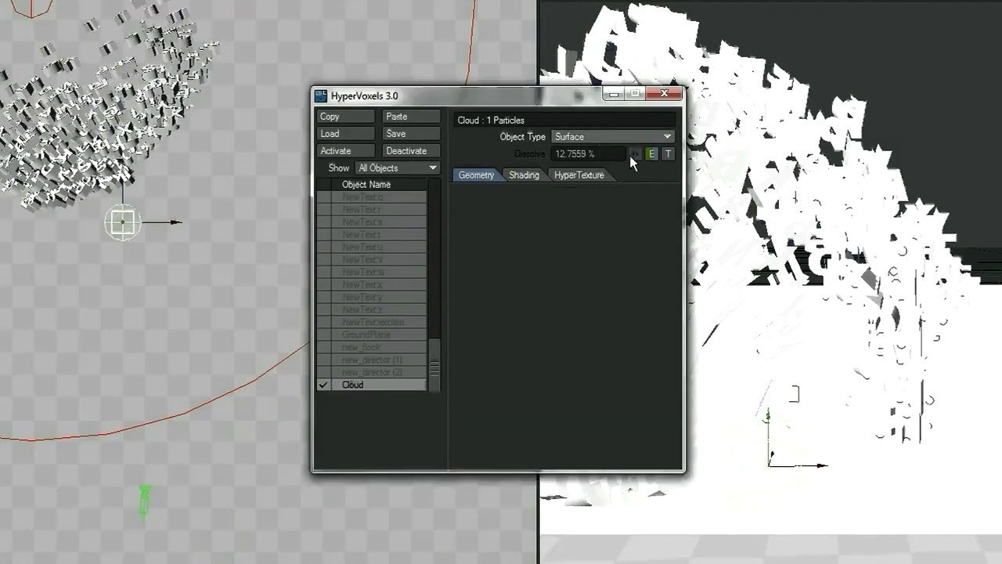
click(524, 174)
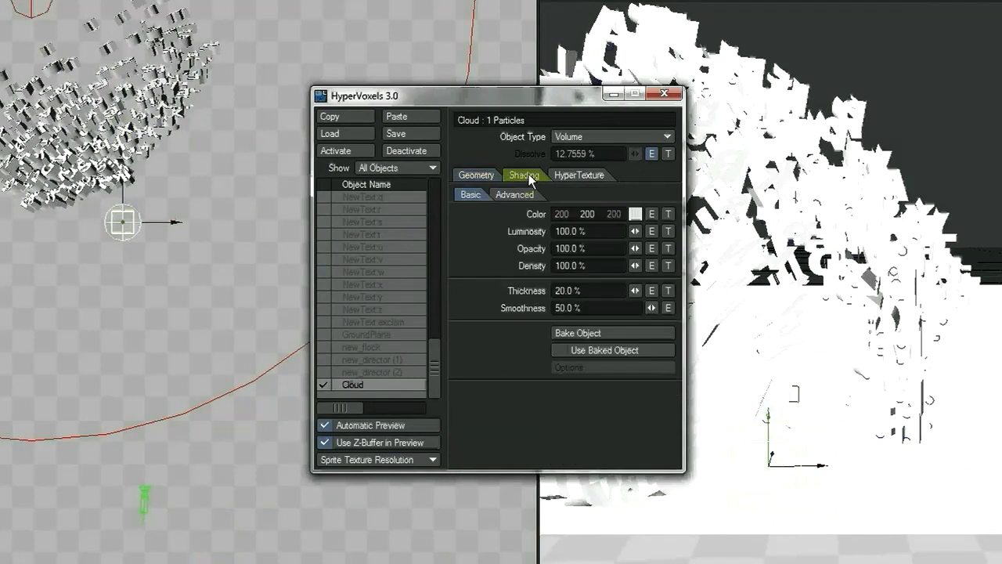
click(560, 176)
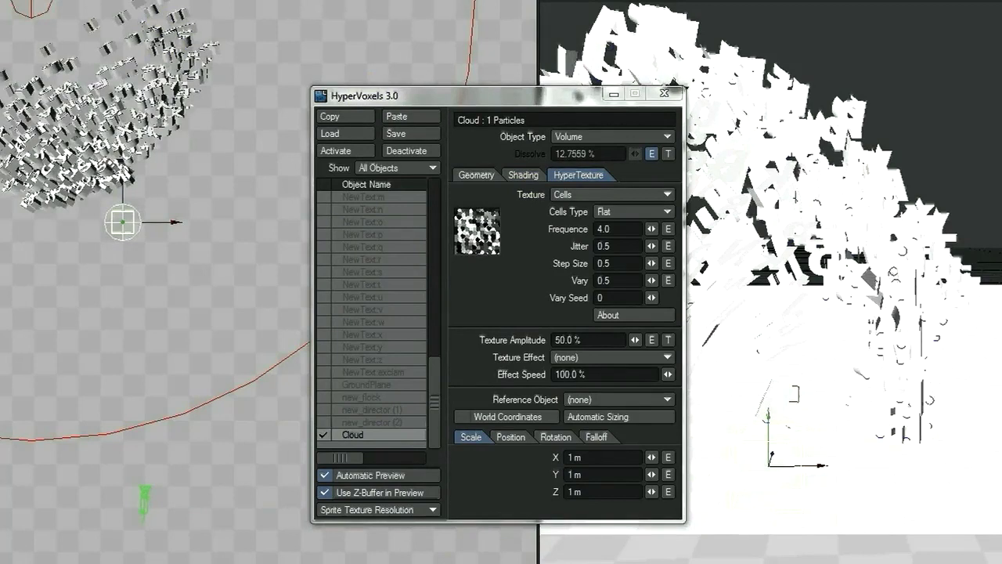
Load the Backlit_Cloud preset from the built-in Clouds library onto the Cloud HyperVoxels, keeping the current particle size
key(F8)
drag(65, 95, 142, 144)
click(140, 166)
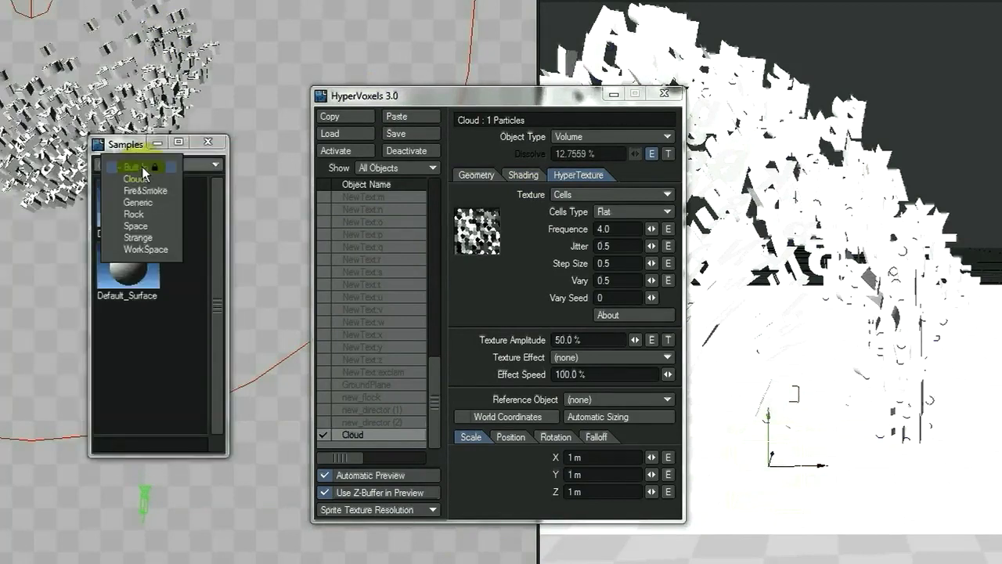
click(150, 178)
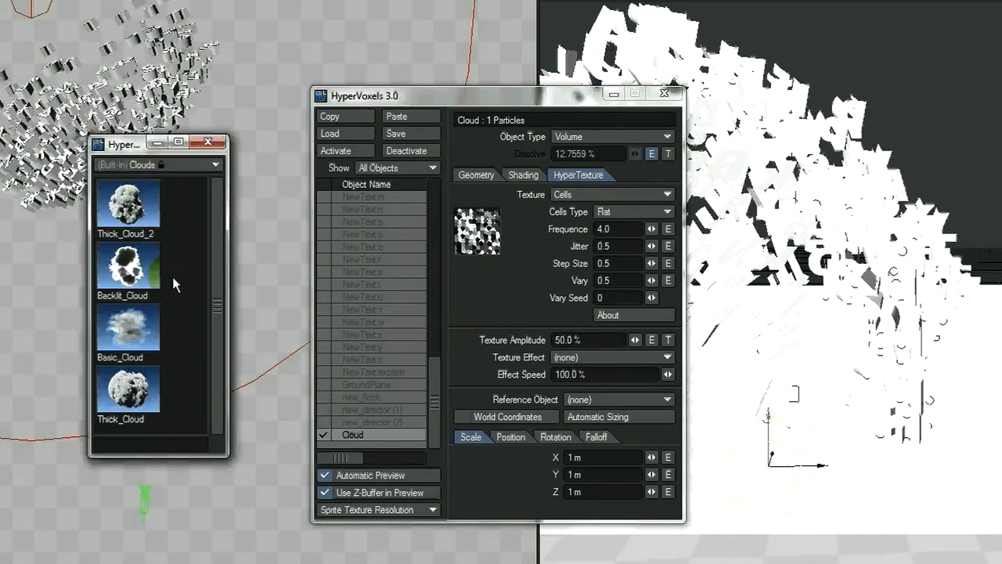
double_click(129, 266)
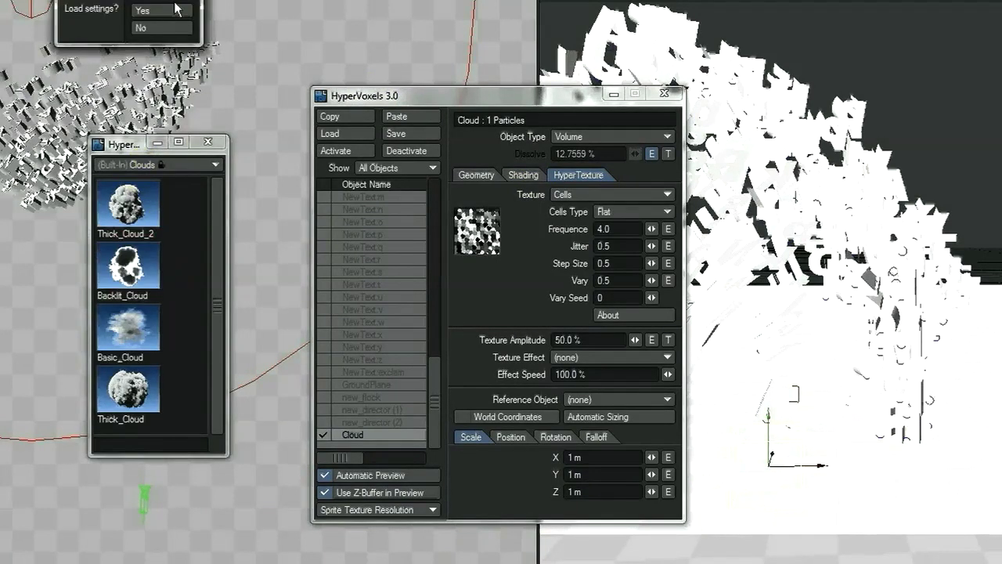
click(174, 10)
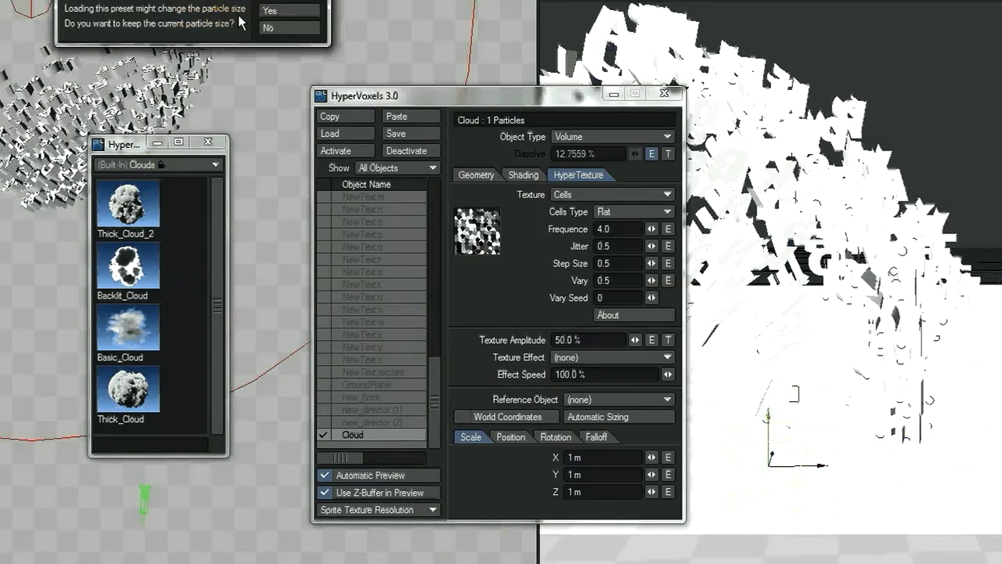
click(298, 10)
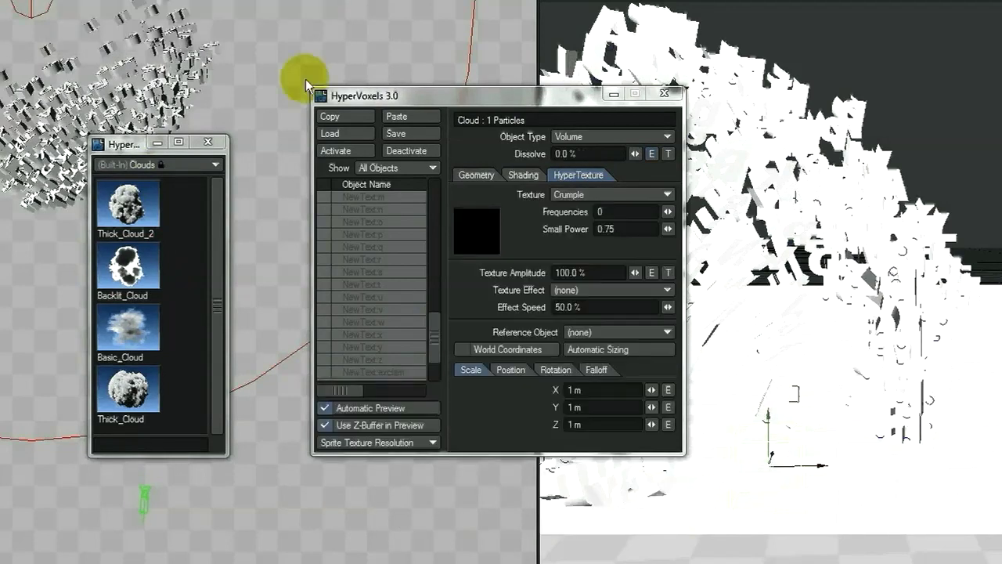
Create a new particle size envelope for the Cloud HyperVoxels and lower its frame 0 key to about 0 m
click(475, 179)
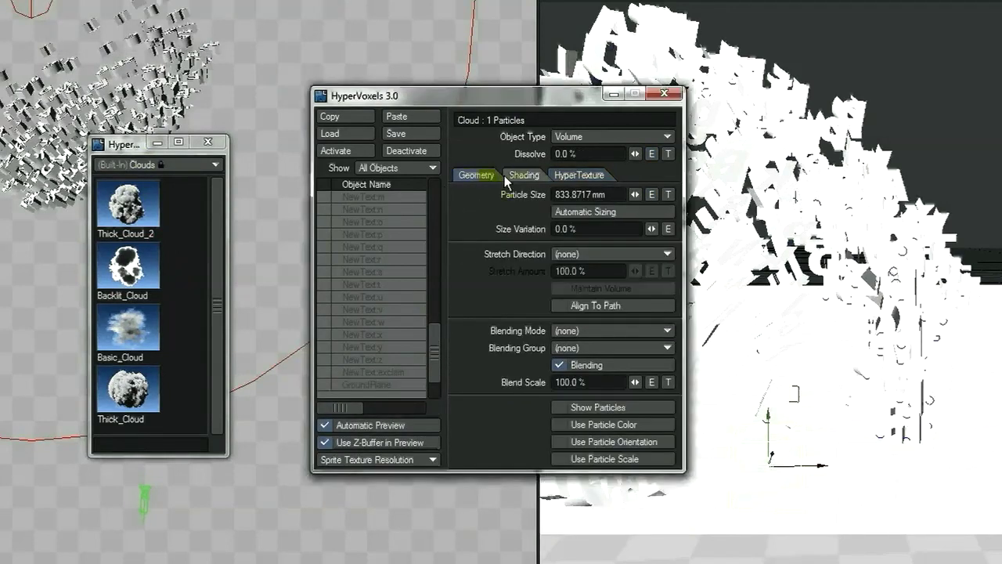
click(652, 193)
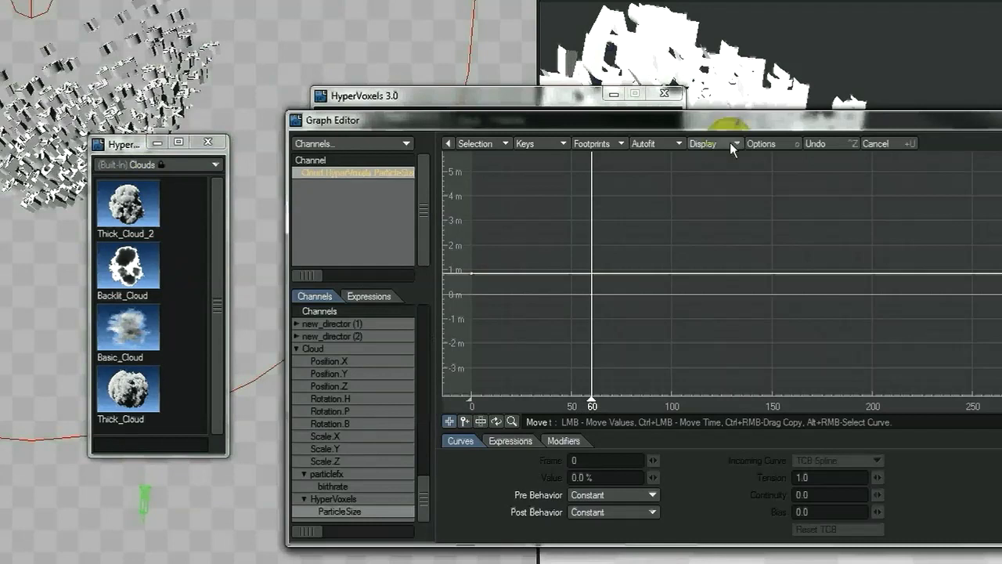
drag(746, 126, 586, 228)
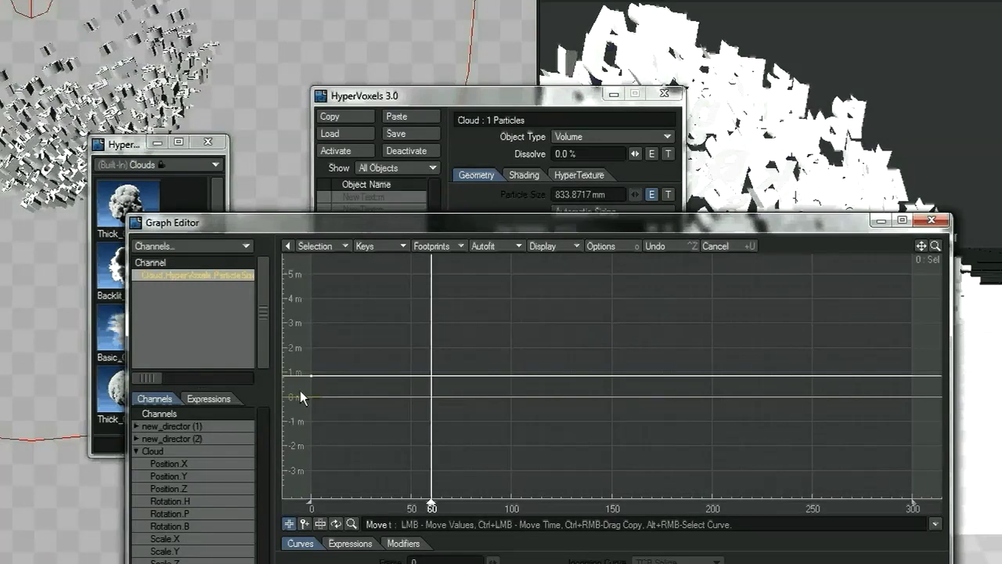
mouse_move(311, 380)
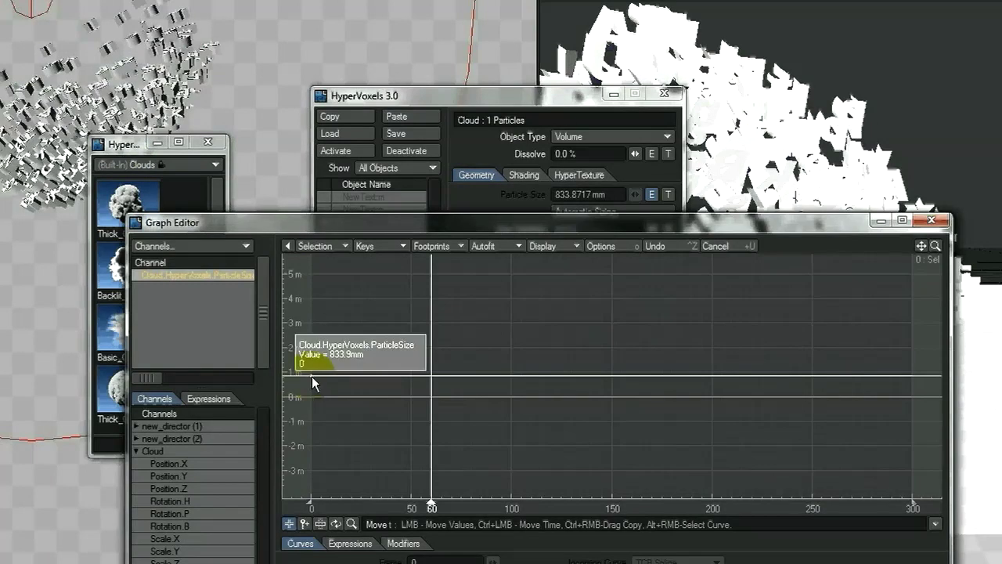
click(312, 381)
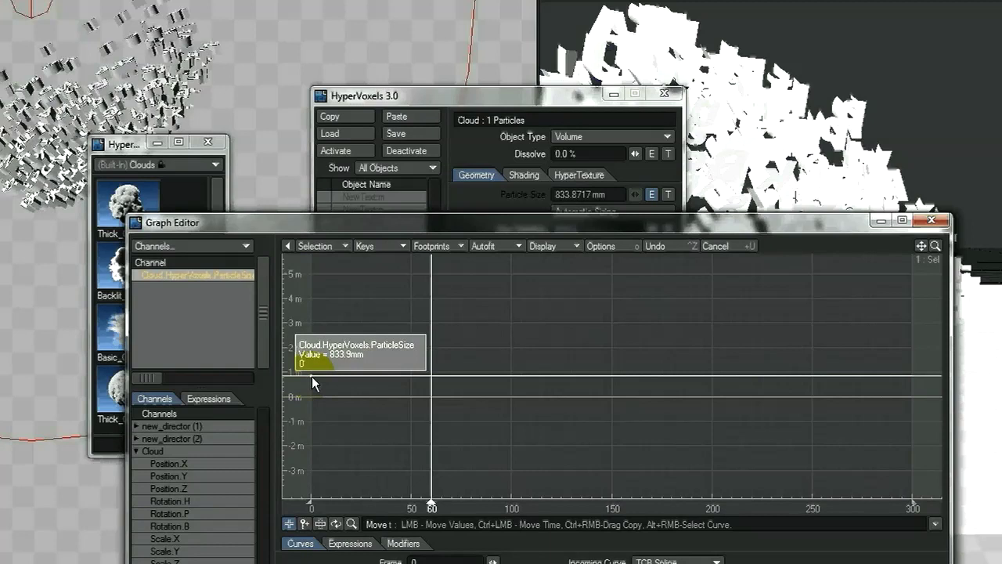
drag(313, 378, 312, 397)
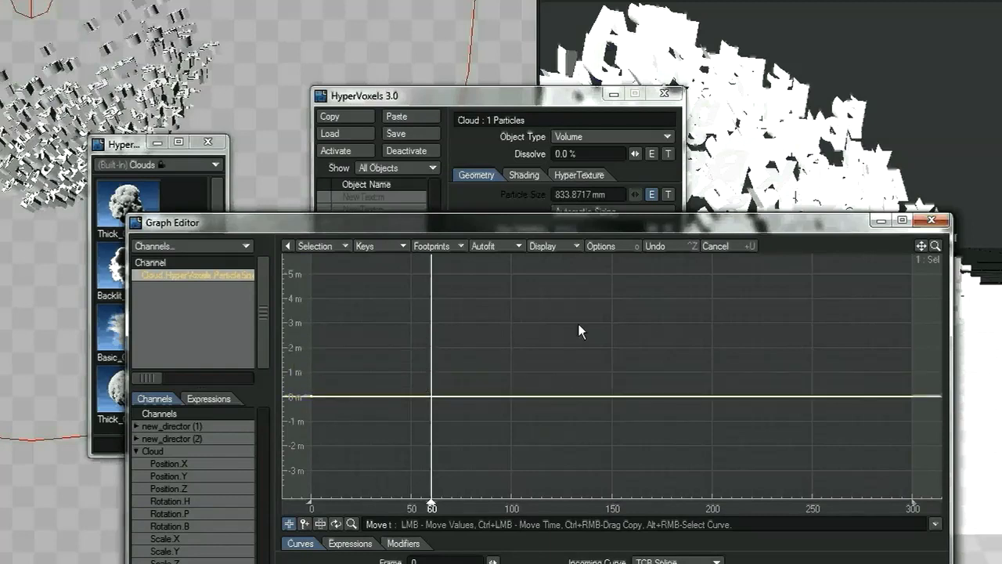
Add a key at frame 173 with a value of about 5.2 m to the cloud's Particle Size curve and bend the curve into it
key(plus)
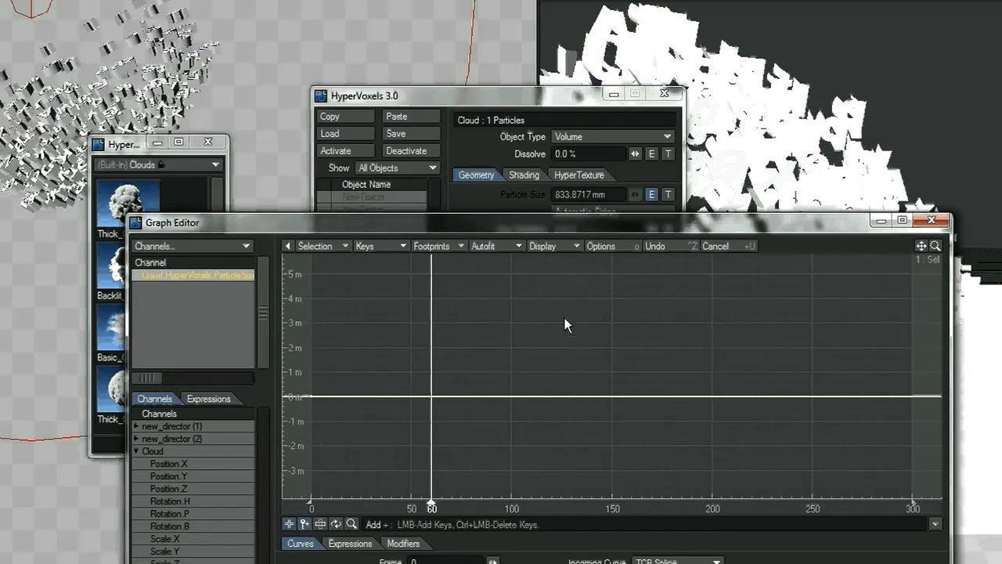
click(657, 269)
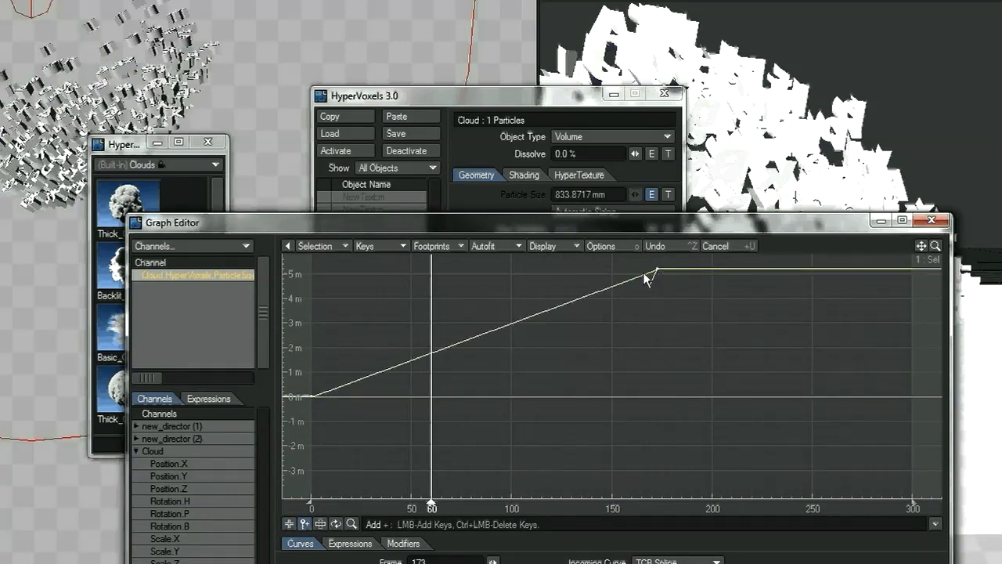
key(t)
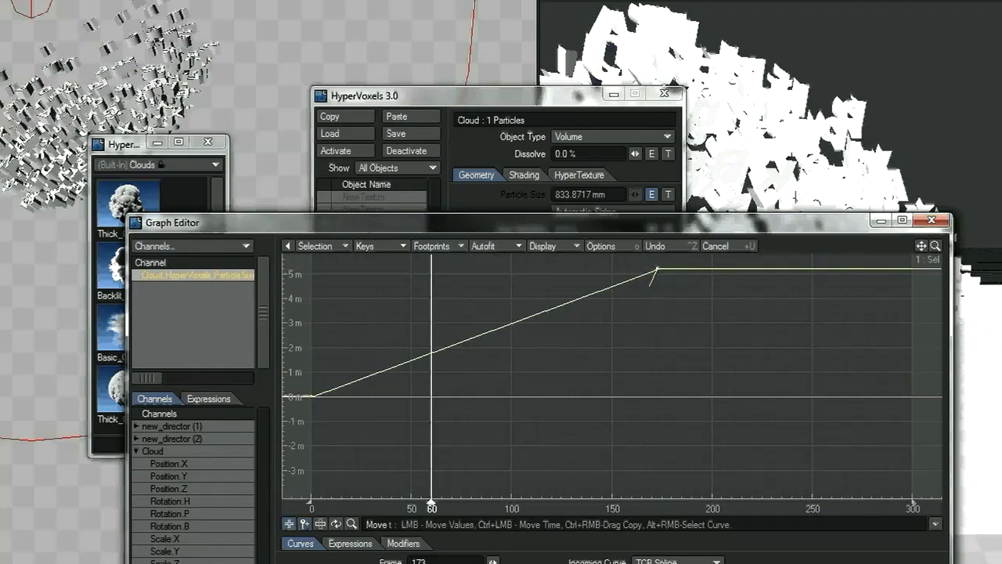
click(155, 78)
drag(154, 76, 161, 75)
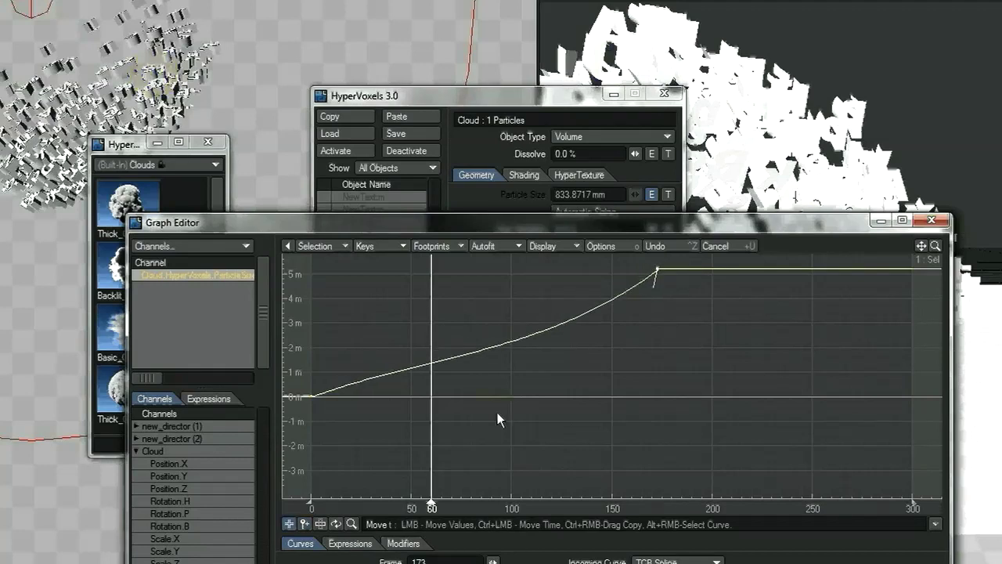
Smooth the Particle Size curve at its frame 0 key so it eases in slowly, and close the Graph Editor
click(309, 388)
right_click(156, 70)
drag(158, 76, 166, 76)
click(676, 561)
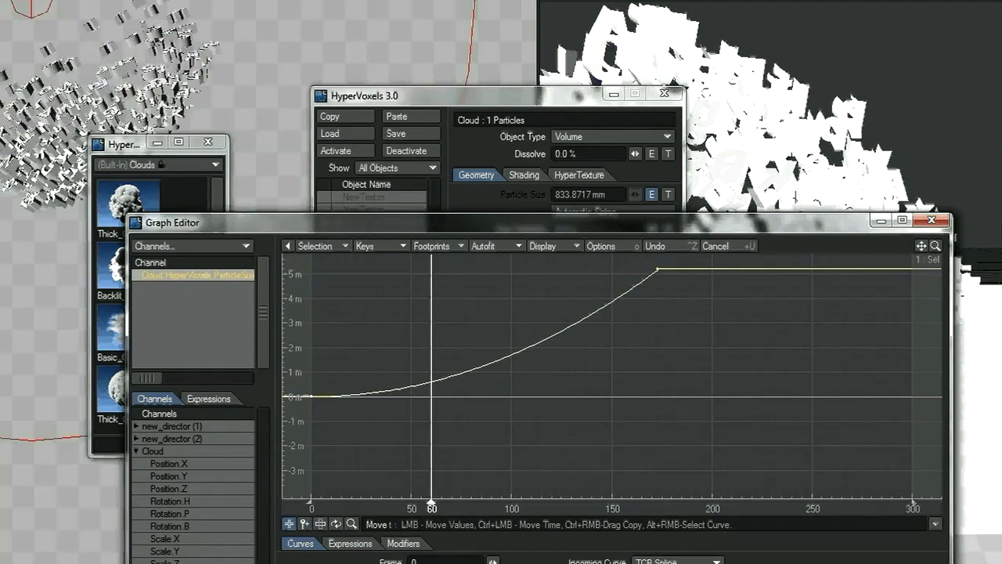
click(940, 220)
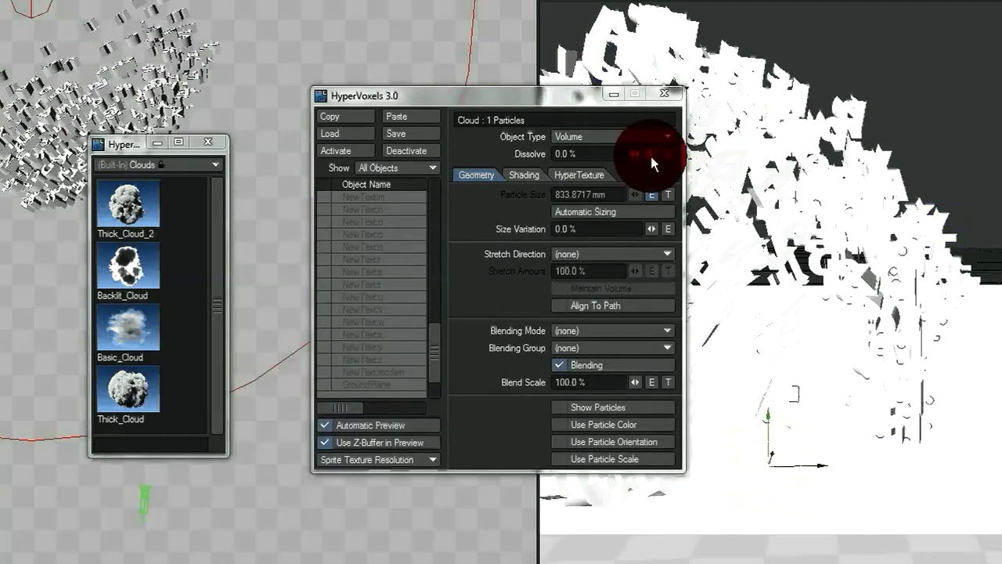
Create an envelope for the cloud's Dissolve and add a key at frame 179 with a value of about 93%
click(651, 154)
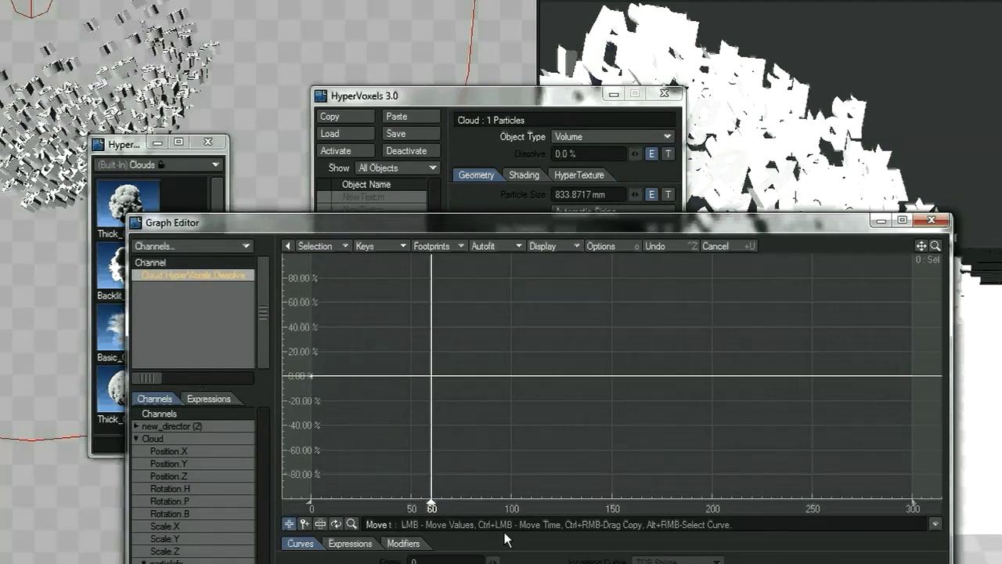
click(305, 524)
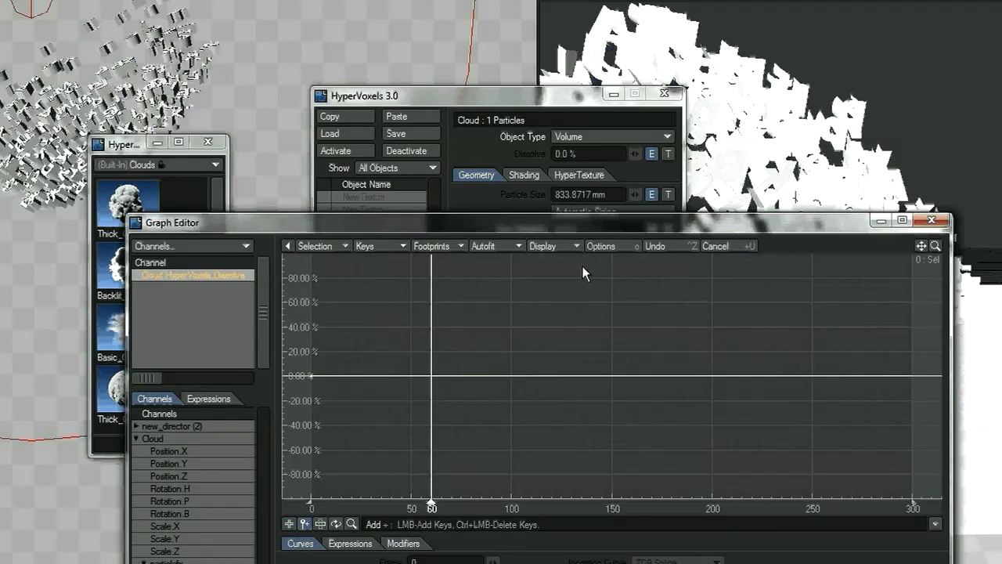
click(669, 265)
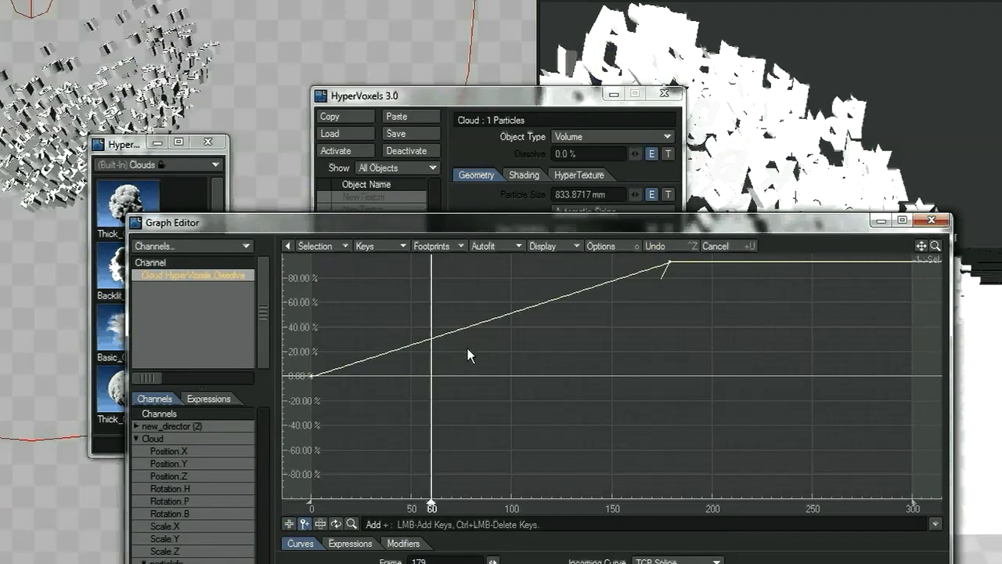
Adjust the tension of both Dissolve keys so the curve starts slowly and steepens, and close the Graph Editor
key(t)
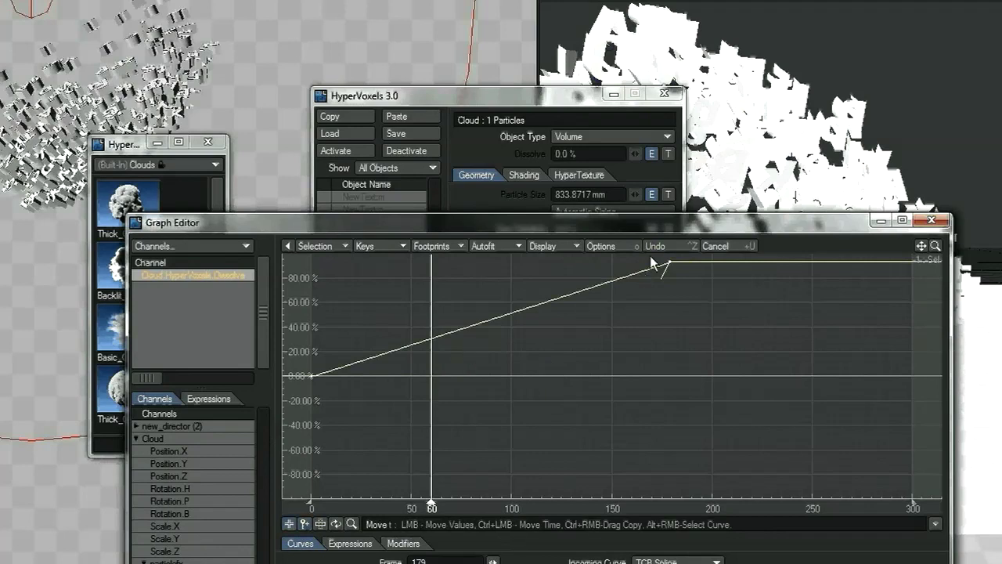
right_drag(650, 255, 769, 301)
drag(159, 77, 151, 78)
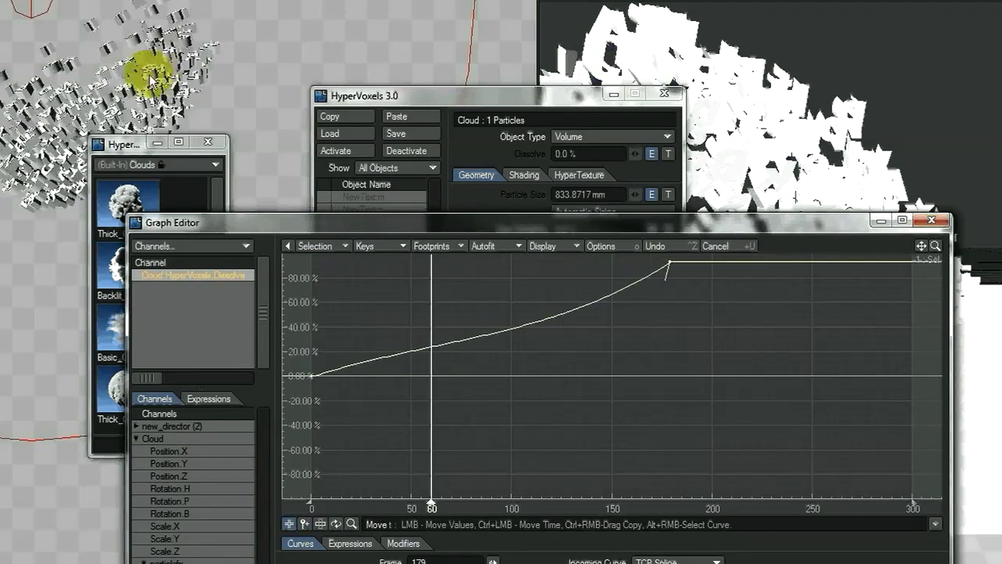
click(291, 354)
drag(197, 73, 156, 71)
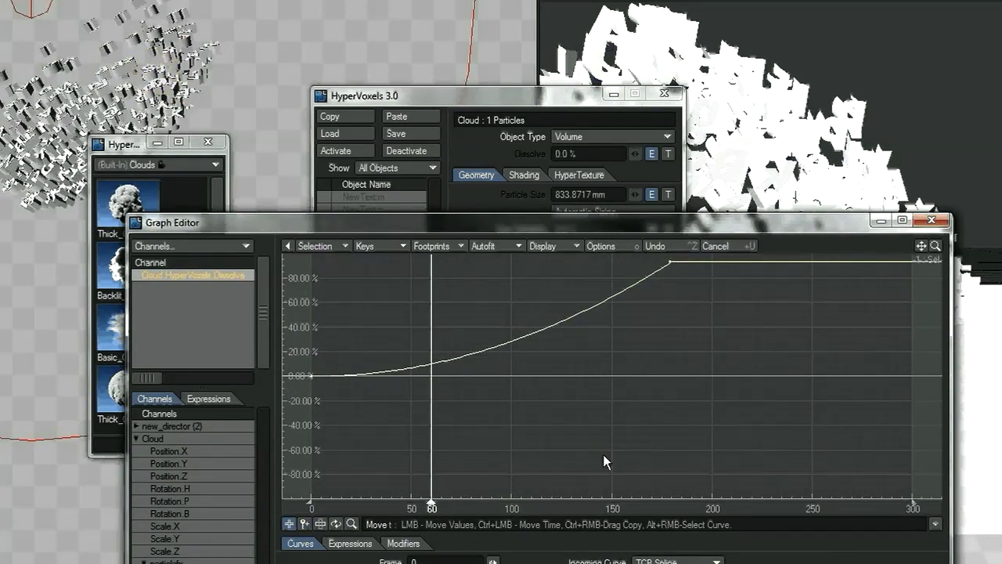
click(938, 219)
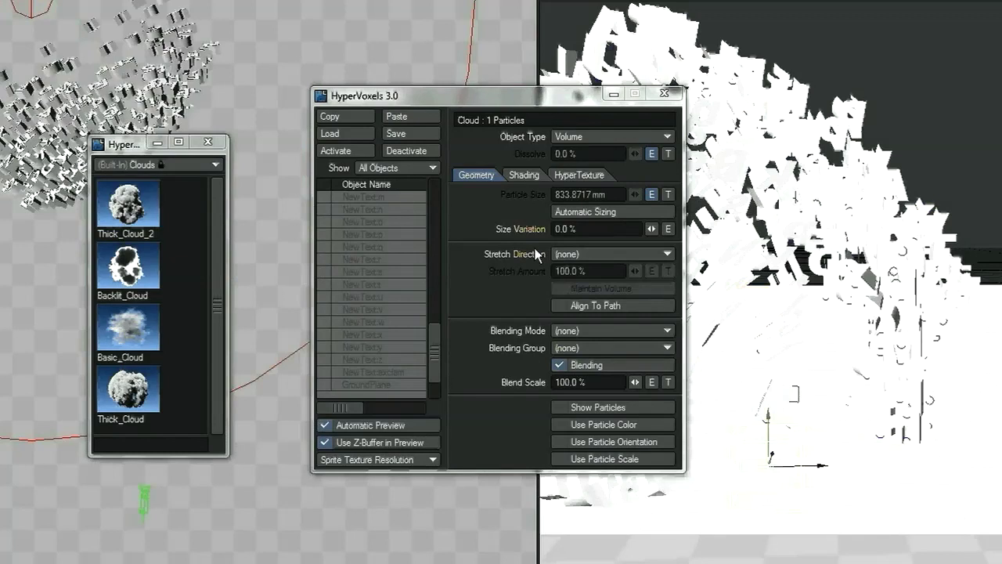
Render frame 60 to check the cloud effect and dismiss the render status
click(572, 99)
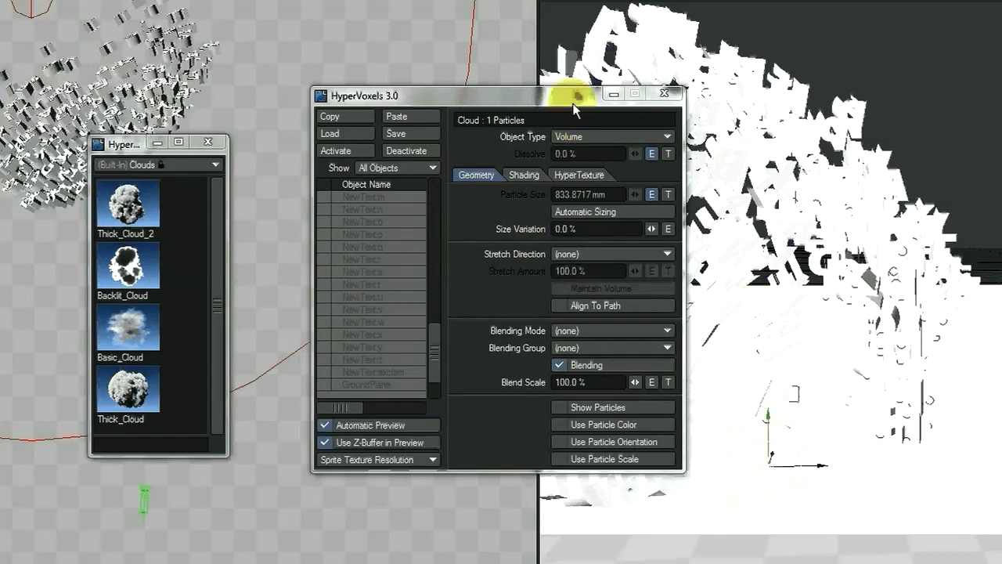
key(F9)
click(271, 43)
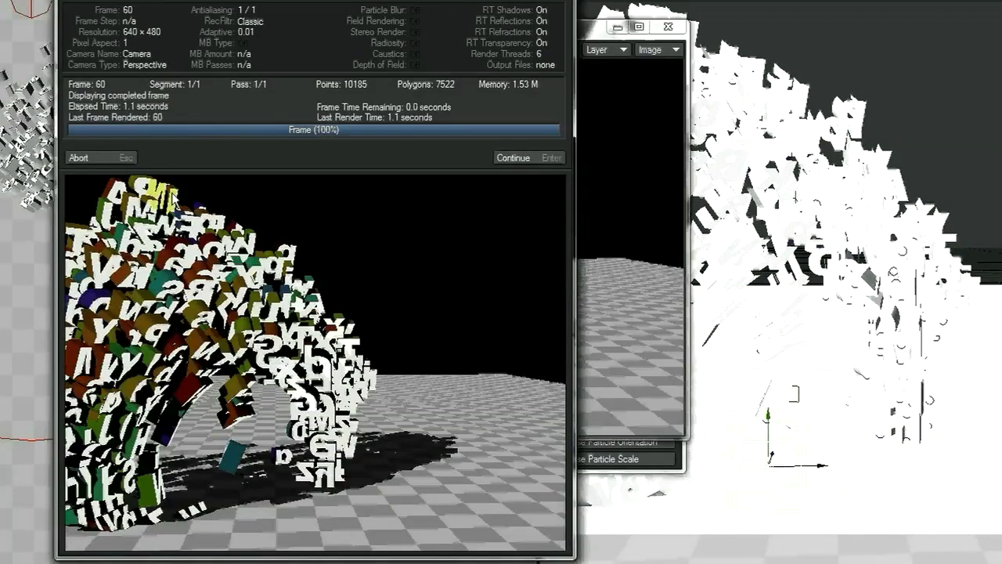
click(113, 160)
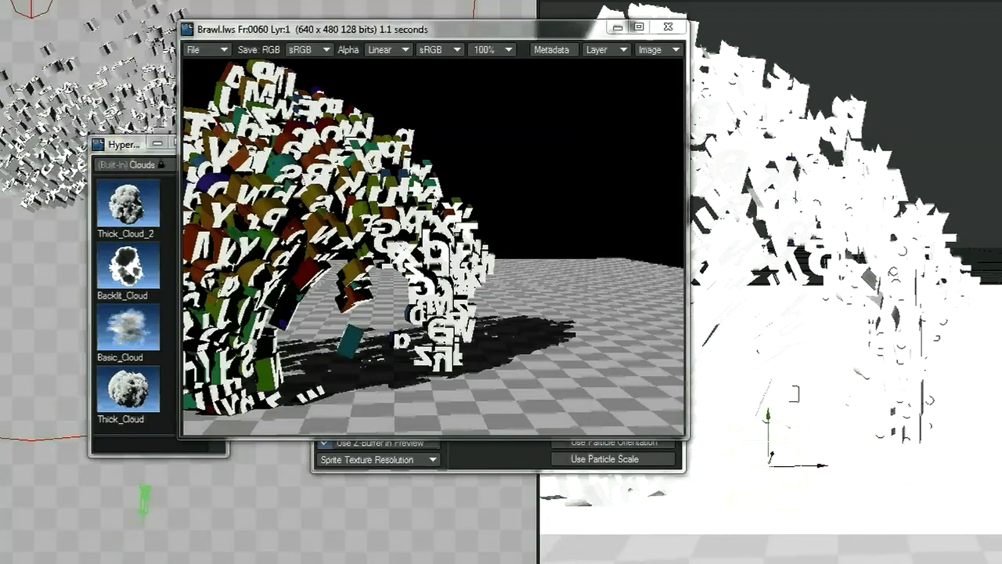
Go to frame 93, render it to check the cloud, and close the rendered image
click(499, 270)
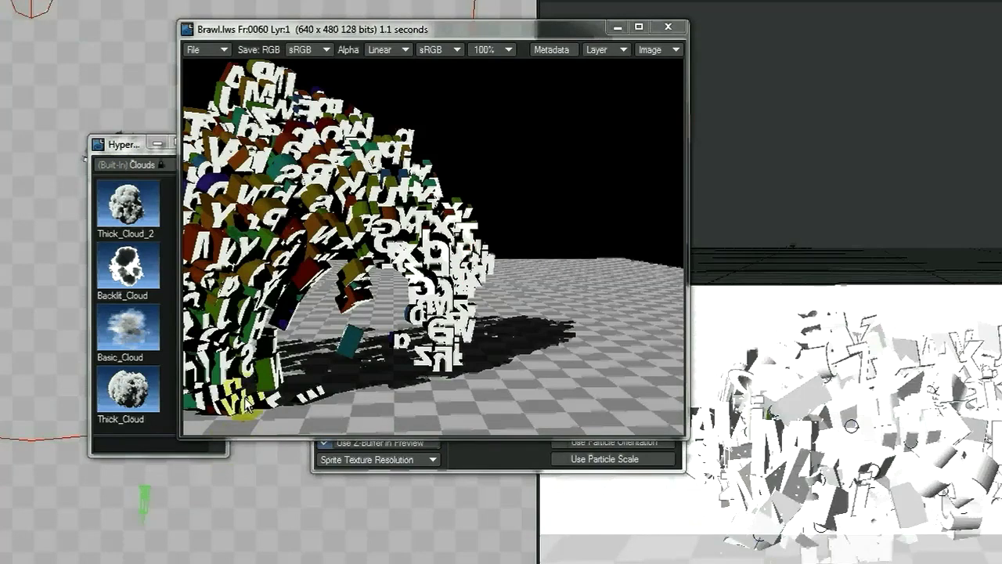
key(F9)
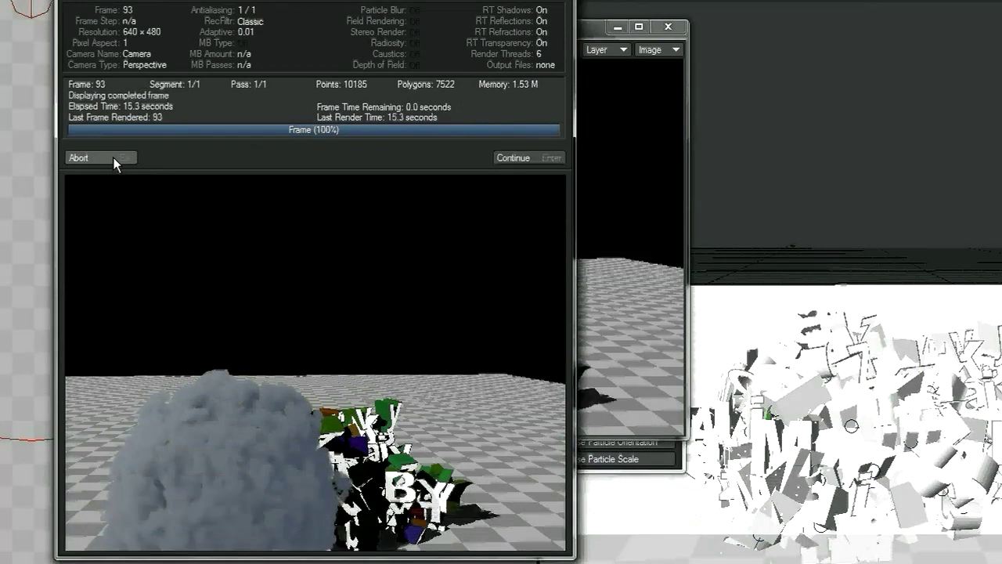
click(114, 158)
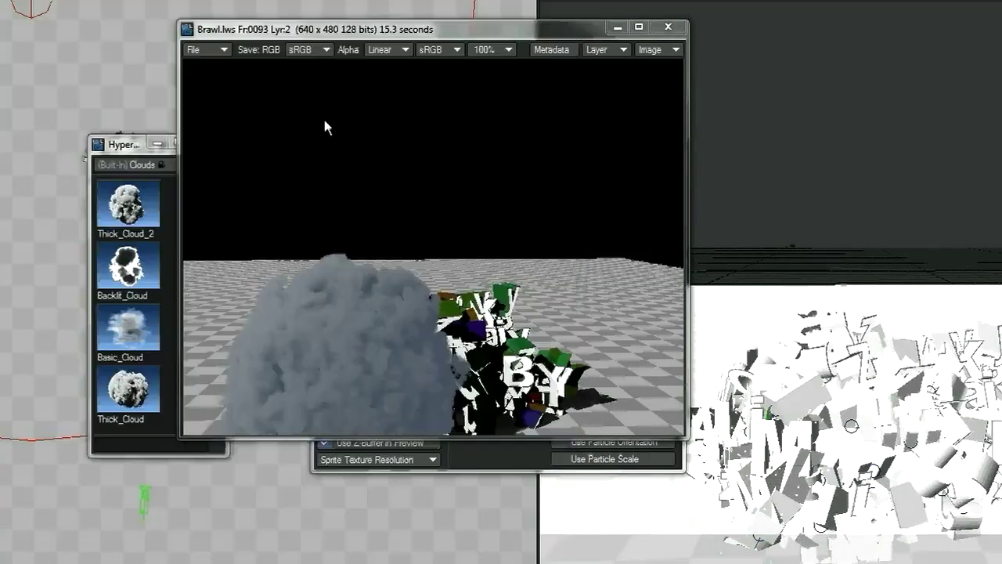
click(671, 28)
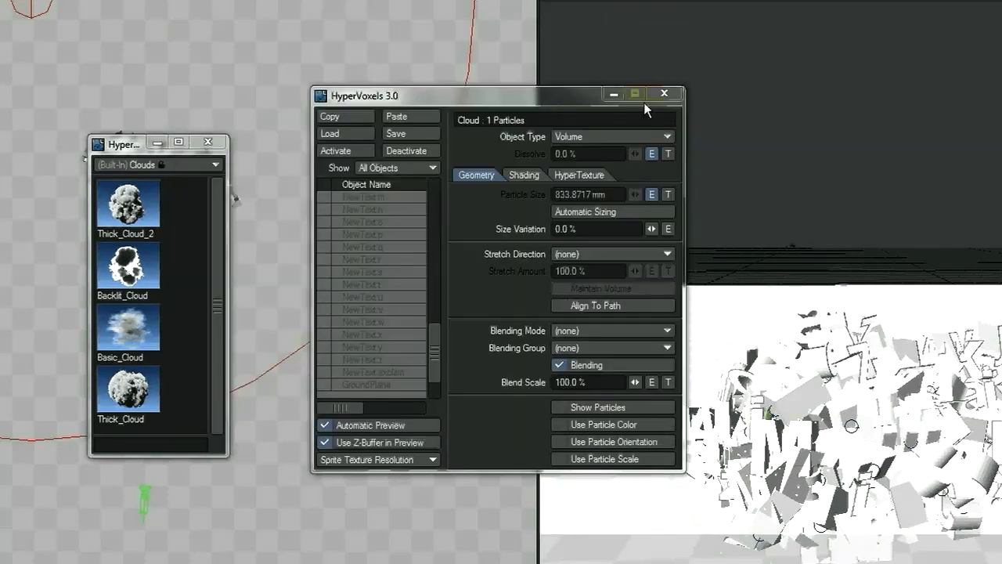
Close the HyperVoxels and preset windows and switch the camera view to a live rendered preview
click(674, 94)
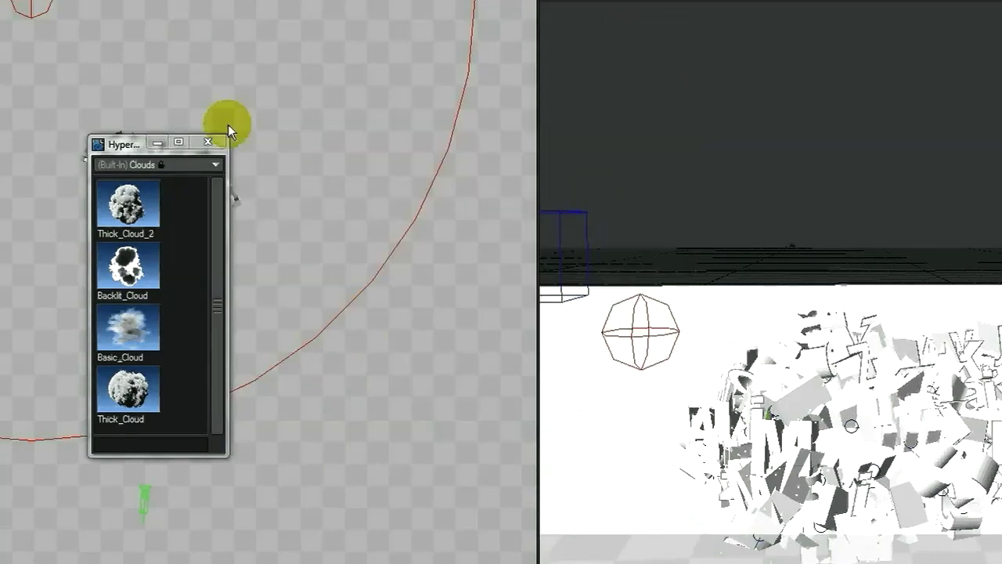
click(208, 144)
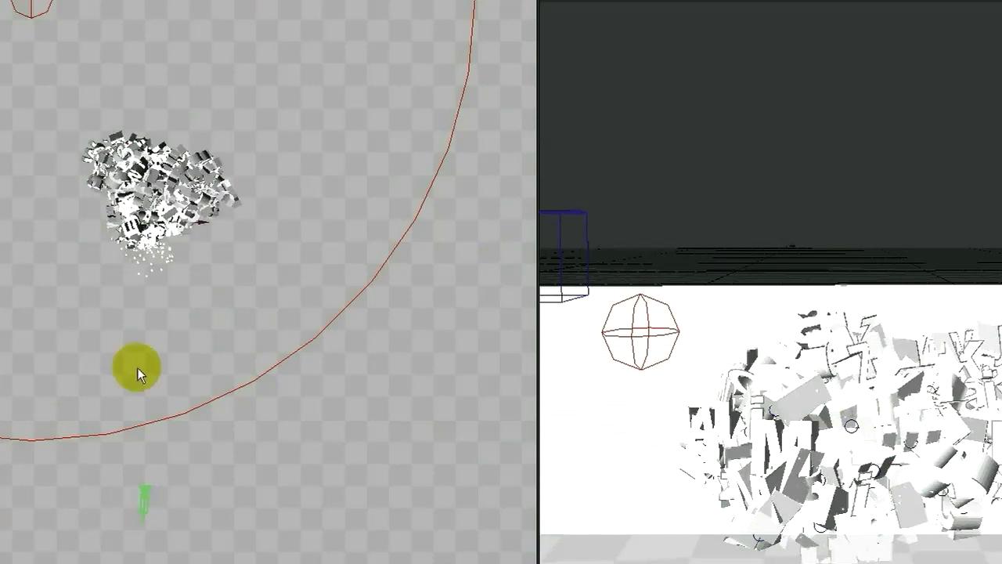
key(Return)
key(Return)
key(Return)
key(Return)
key(ctrl+r)
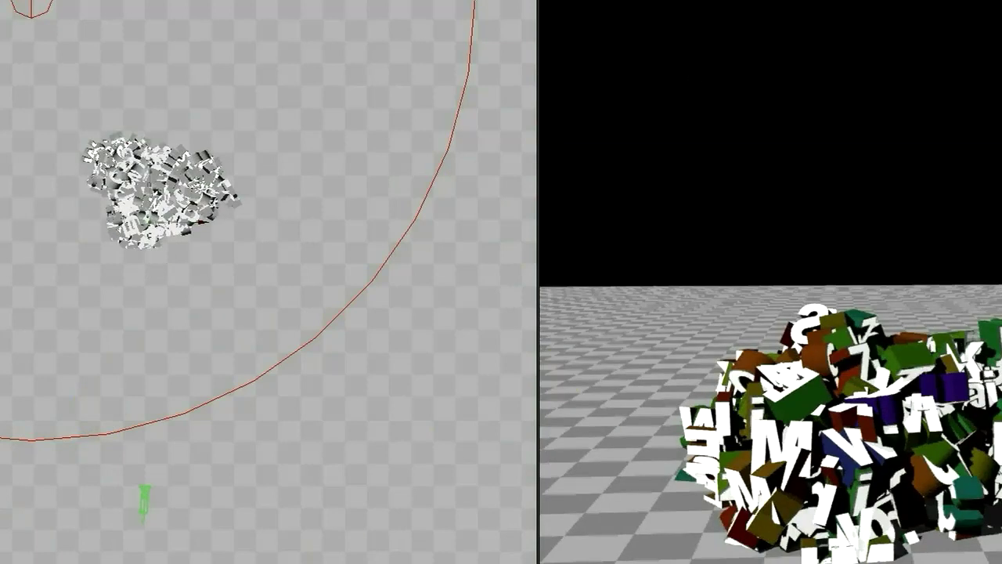
Select new_director (1) from the item list and create a keyframe for it at the current frame
mouse_move(499, 271)
mouse_down()
mouse_move(537, 272)
mouse_move(478, 270)
mouse_move(498, 270)
mouse_up()
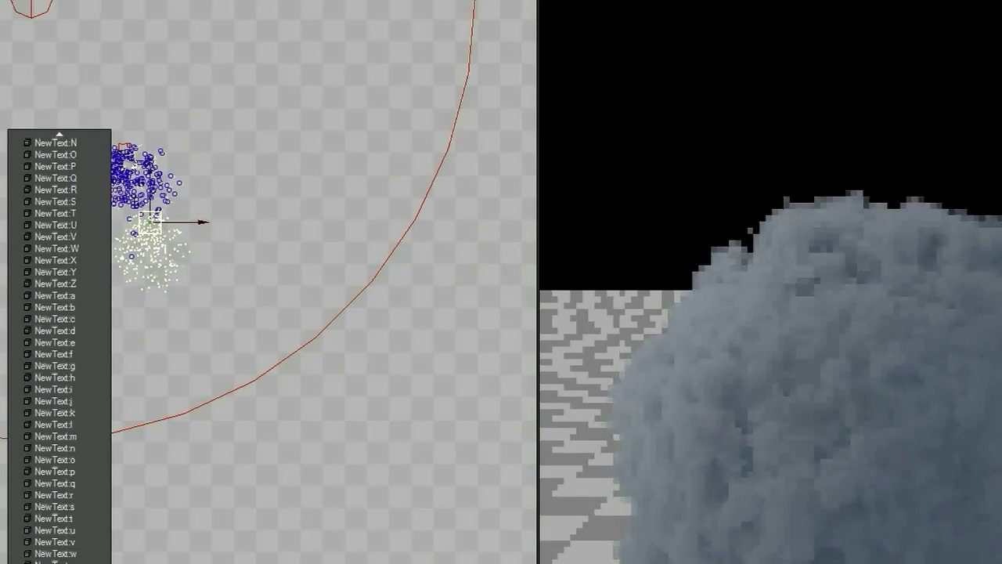
click(60, 561)
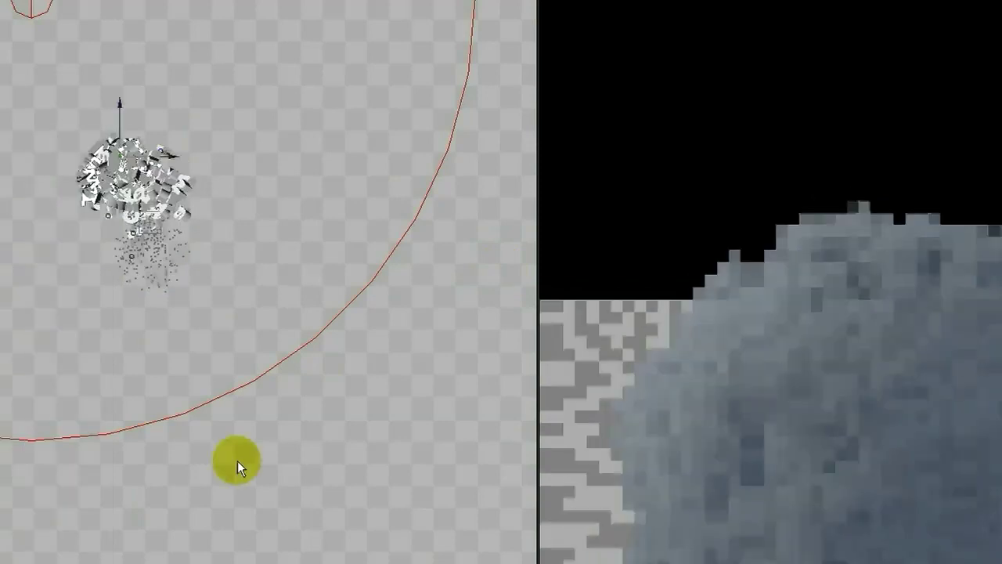
key(Return)
key(Return)
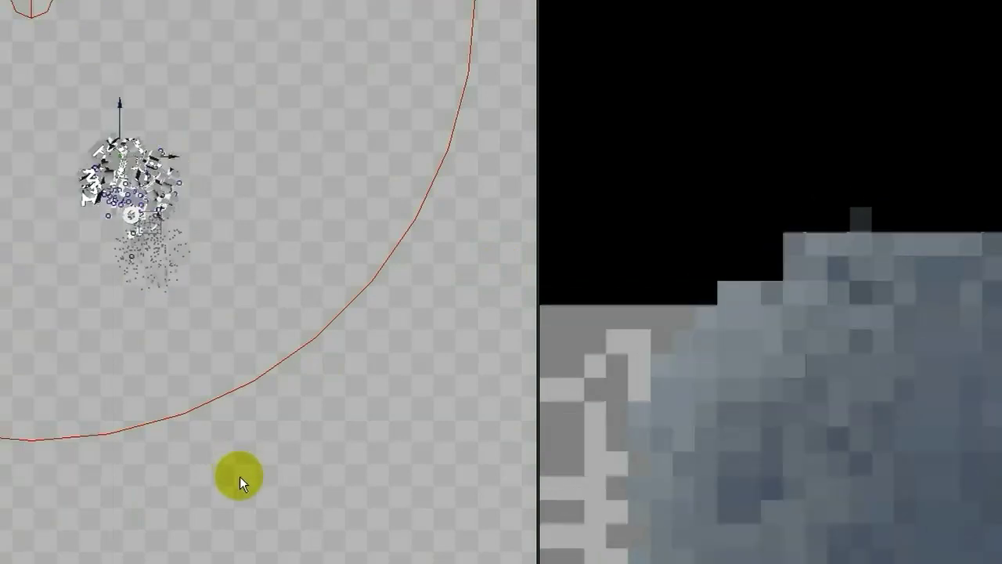
click(153, 559)
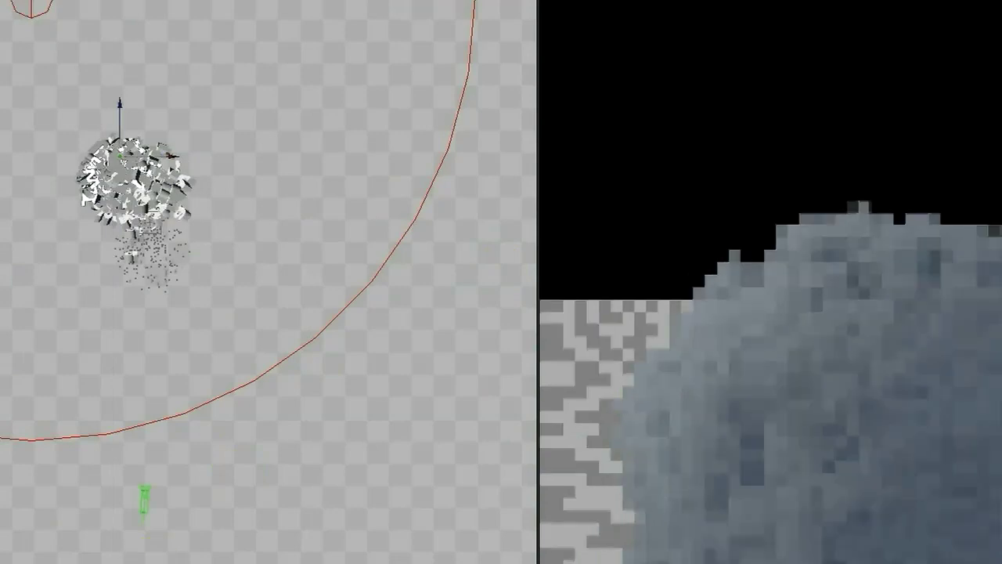
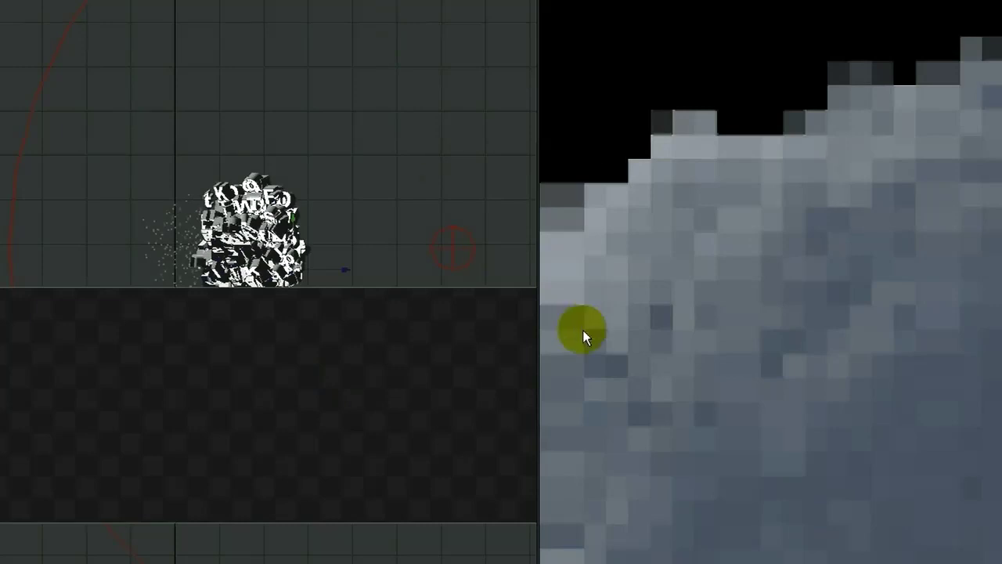
Lower new_director (1) vertically in the side view and recalculate all flocking motions
click(270, 205)
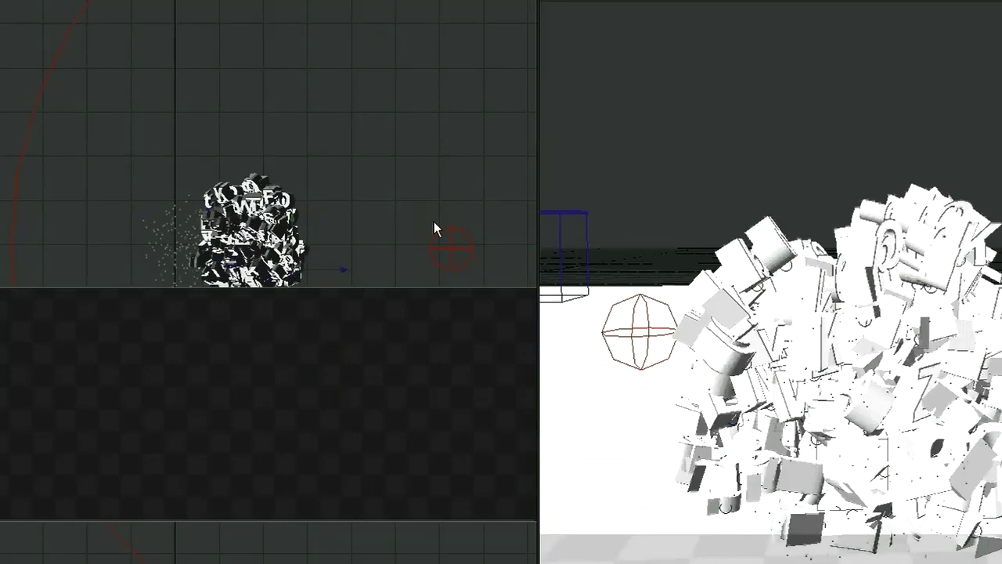
drag(292, 216, 292, 357)
mouse_move(499, 274)
mouse_down()
mouse_move(495, 283)
mouse_move(499, 274)
mouse_up()
key(p)
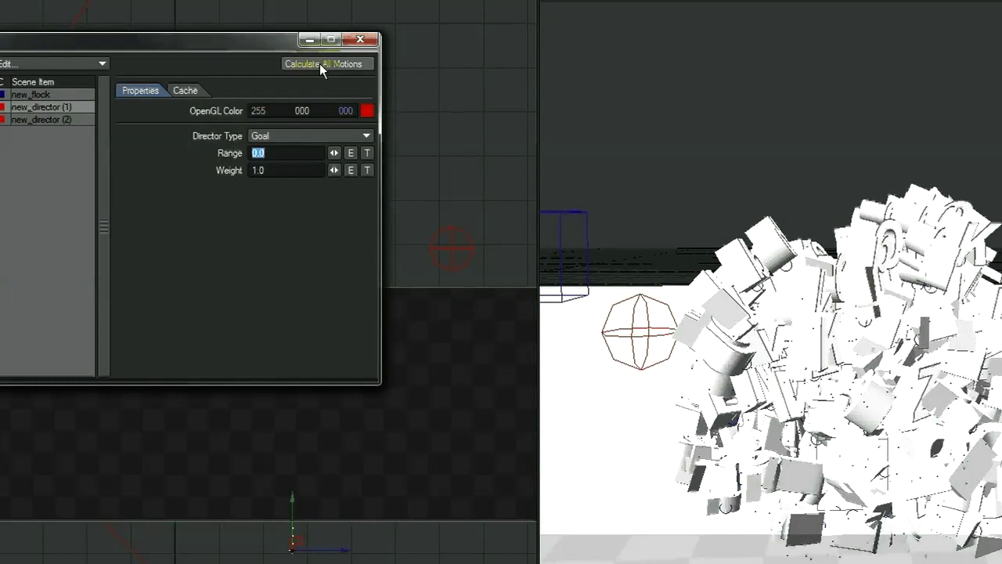
click(320, 63)
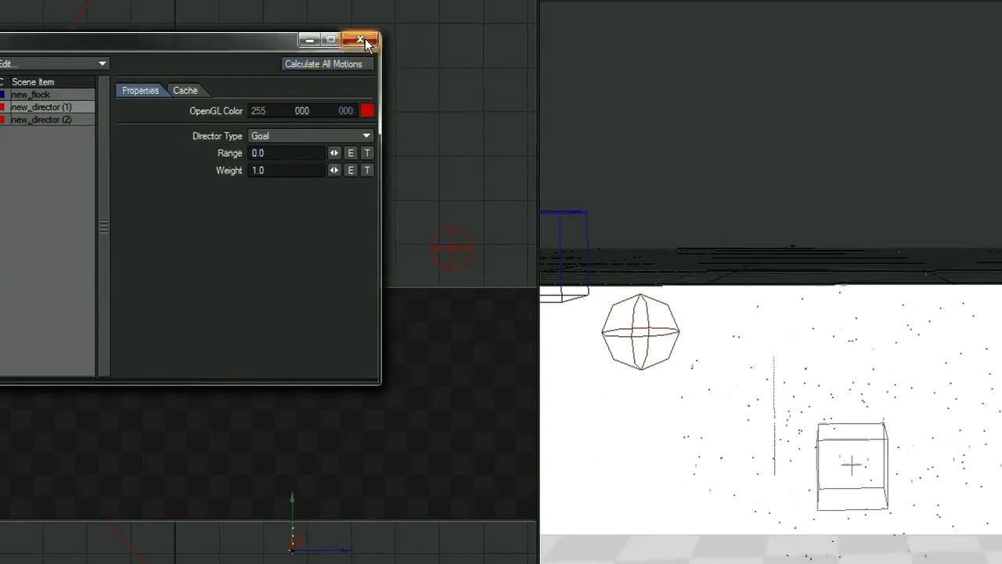
click(365, 39)
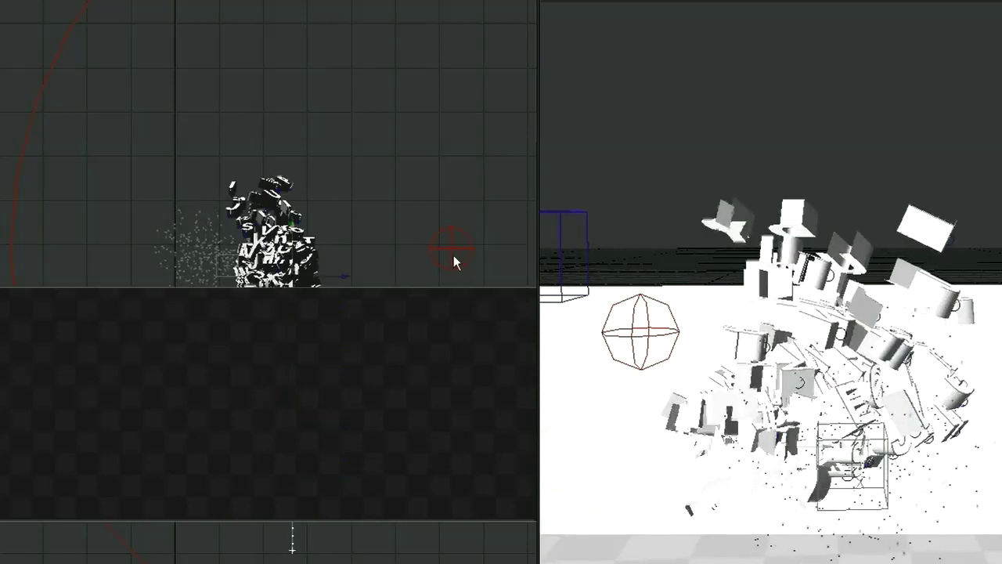
Show the camera view as a live rendered preview and enable the Gradient Backdrop in the scene effects
click(789, 219)
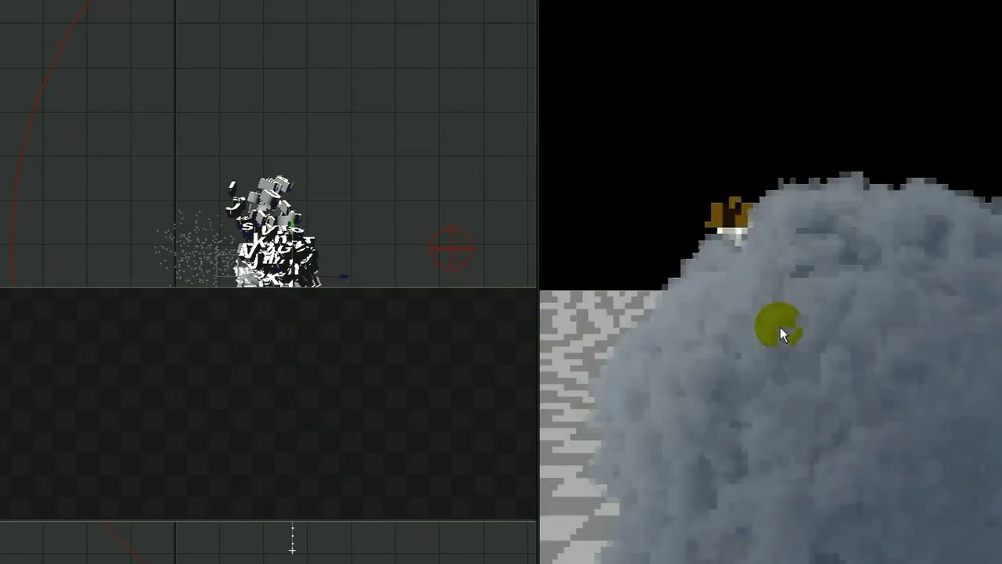
key(ctrl+F5)
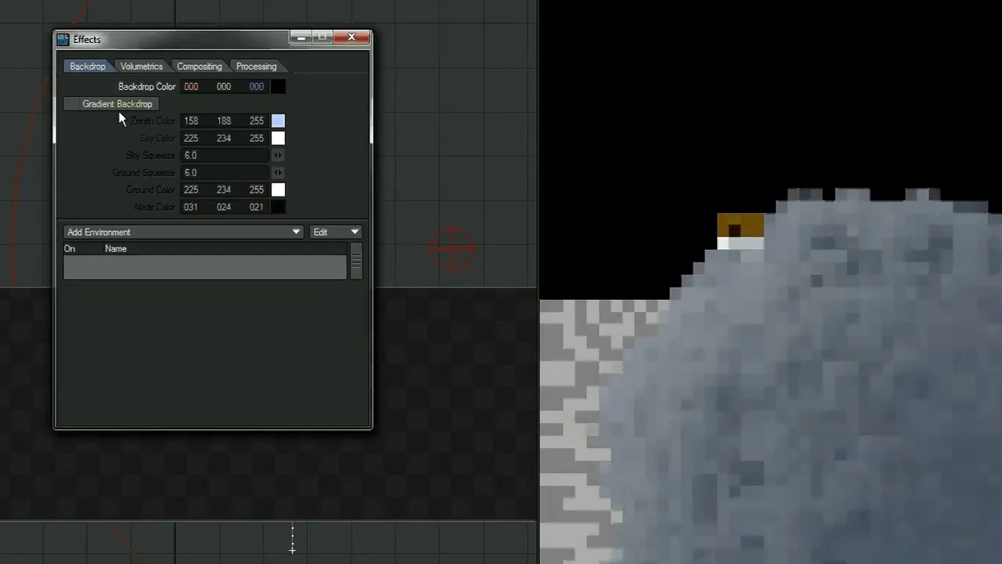
click(117, 104)
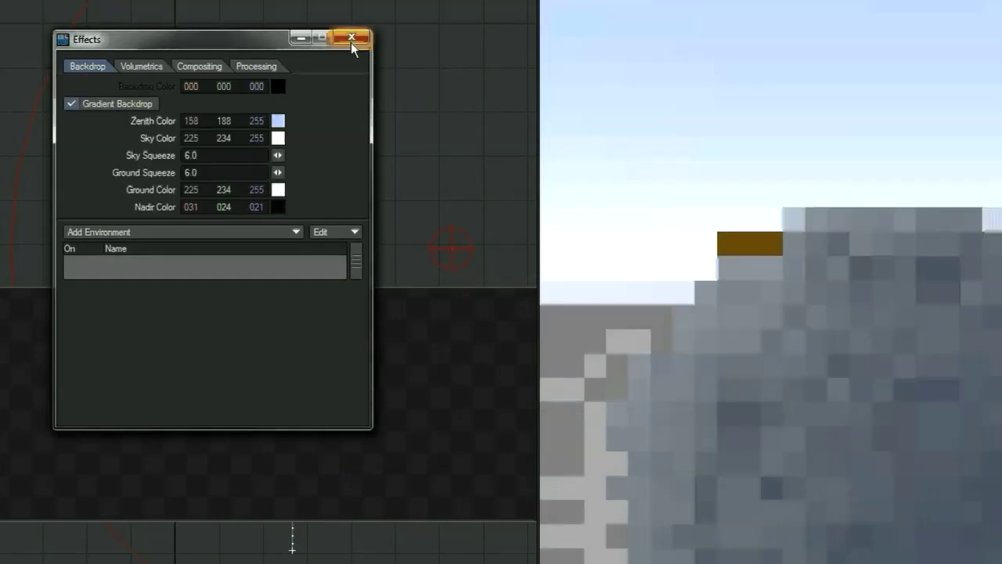
Close the scene effects, then change the scene light to a Dome light with an angle of 3 degrees
click(352, 38)
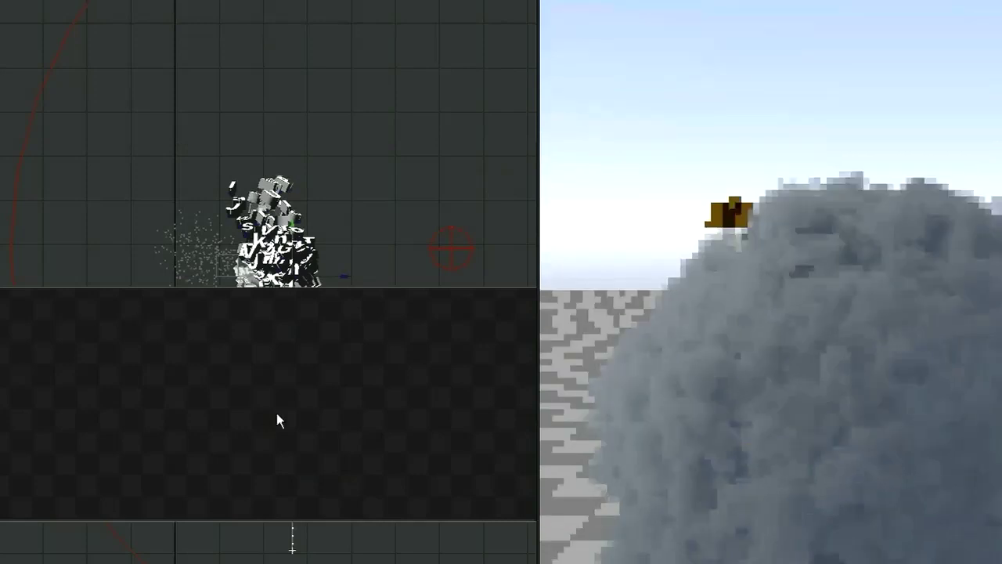
key(ctrl+F7)
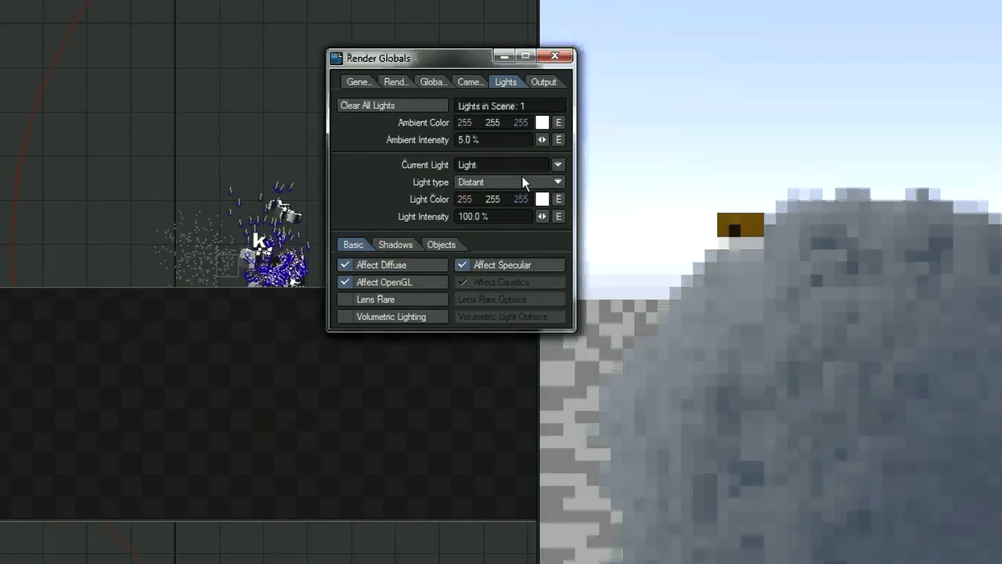
click(522, 177)
click(522, 198)
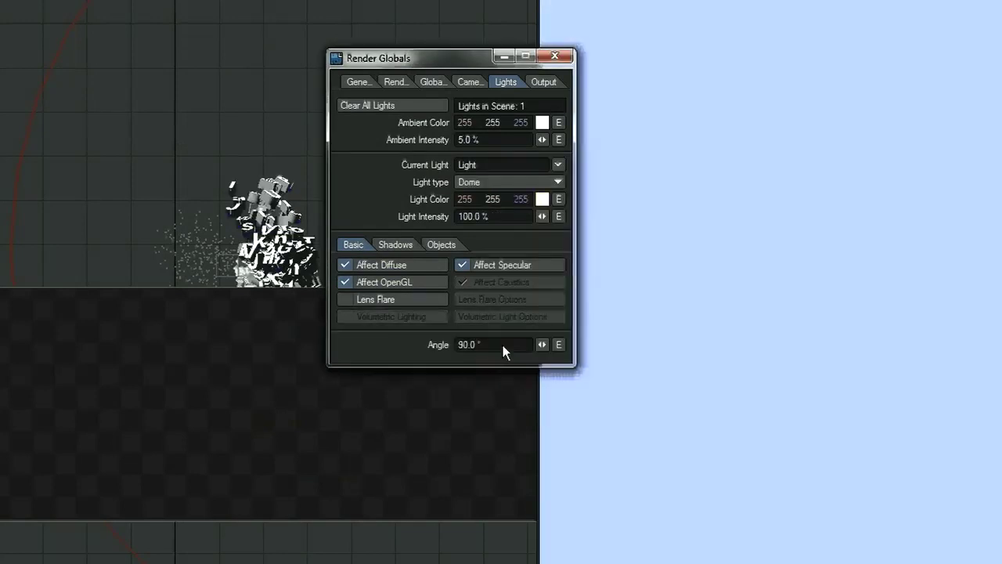
click(501, 346)
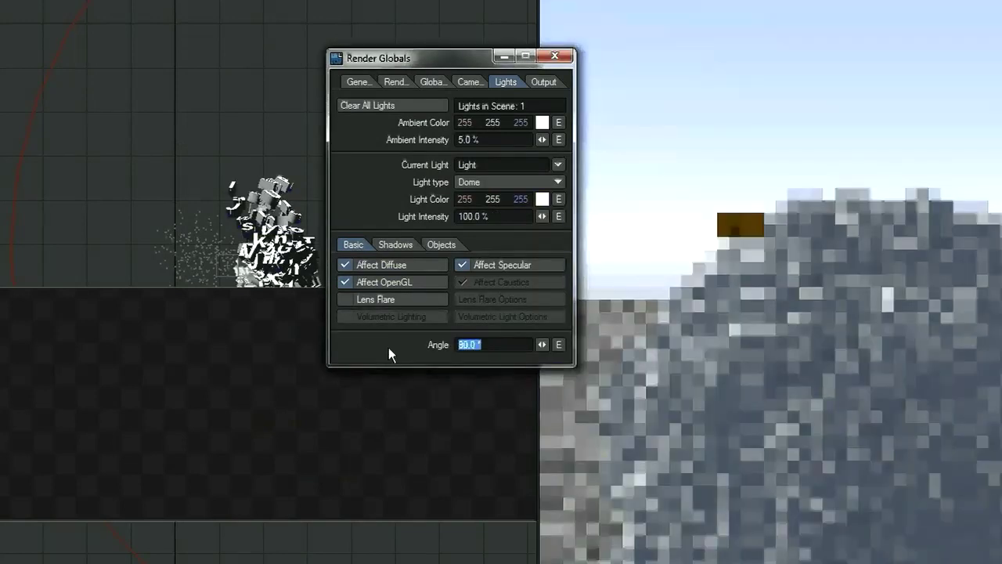
text(3)
key(Return)
click(554, 56)
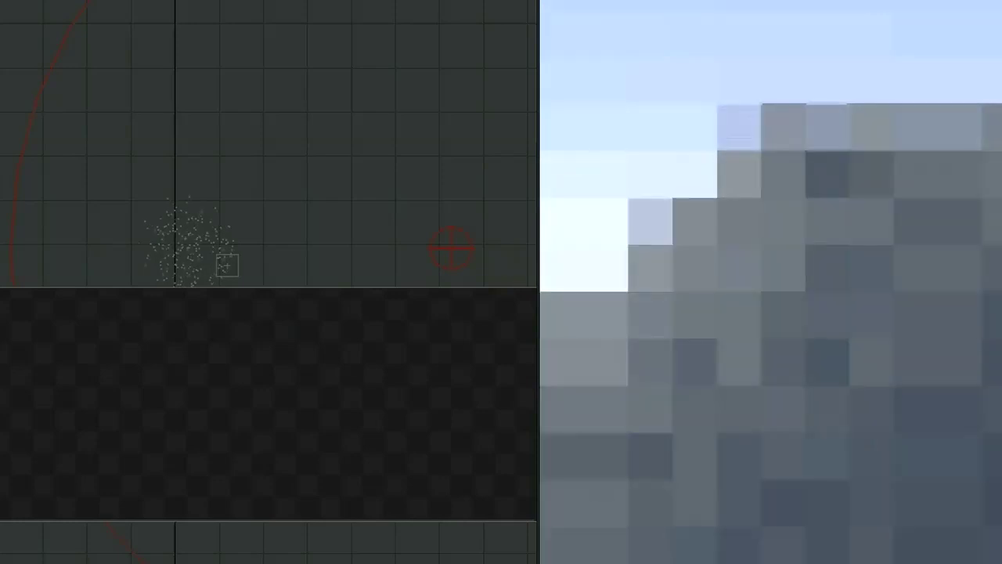
Select an item from the objects list and switch the camera view from the live render back to the regular display
key(apostrophe)
click(416, 208)
click(610, 157)
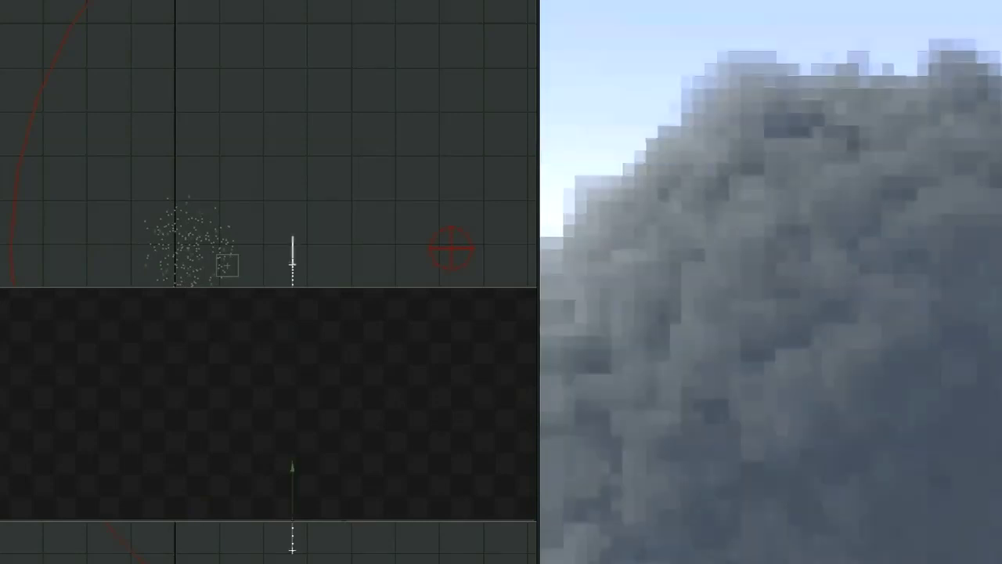
click(727, 245)
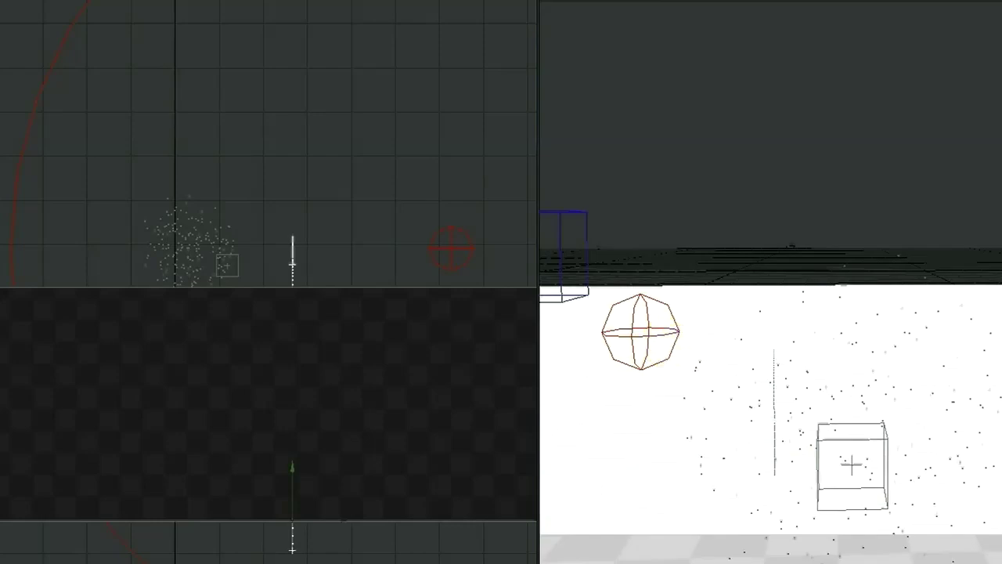
Select the letter objects NewText:B, NewText:a, NewText:l, NewText:w and NewText:exclam together in the objects list
key(apostrophe)
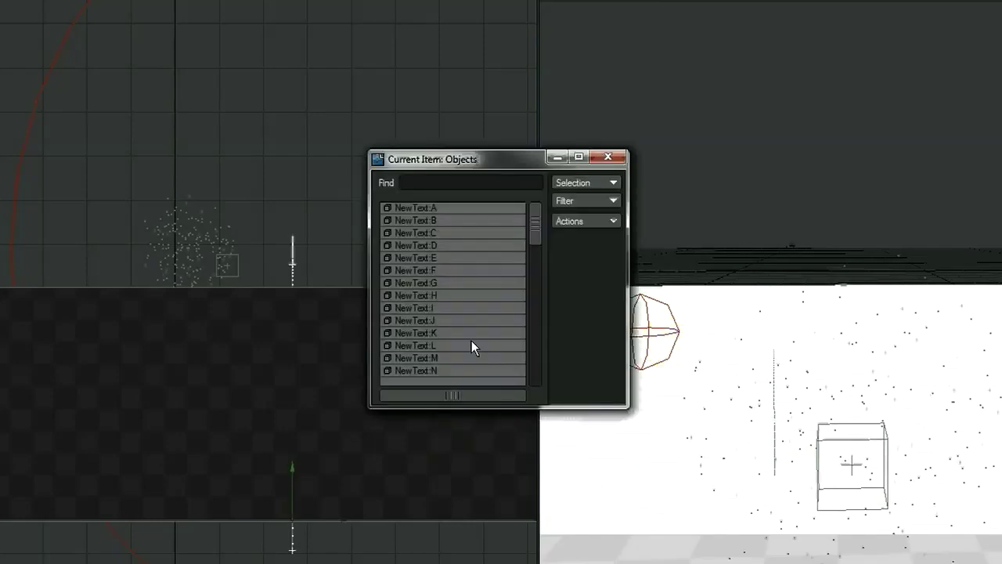
click(437, 220)
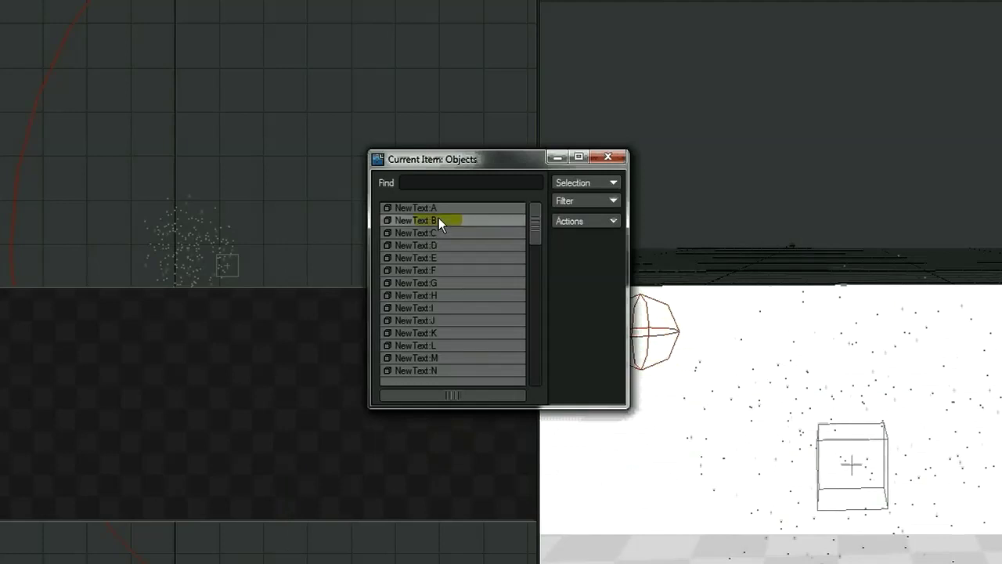
drag(537, 219, 535, 265)
drag(534, 298, 534, 329)
click(429, 296)
click(430, 268)
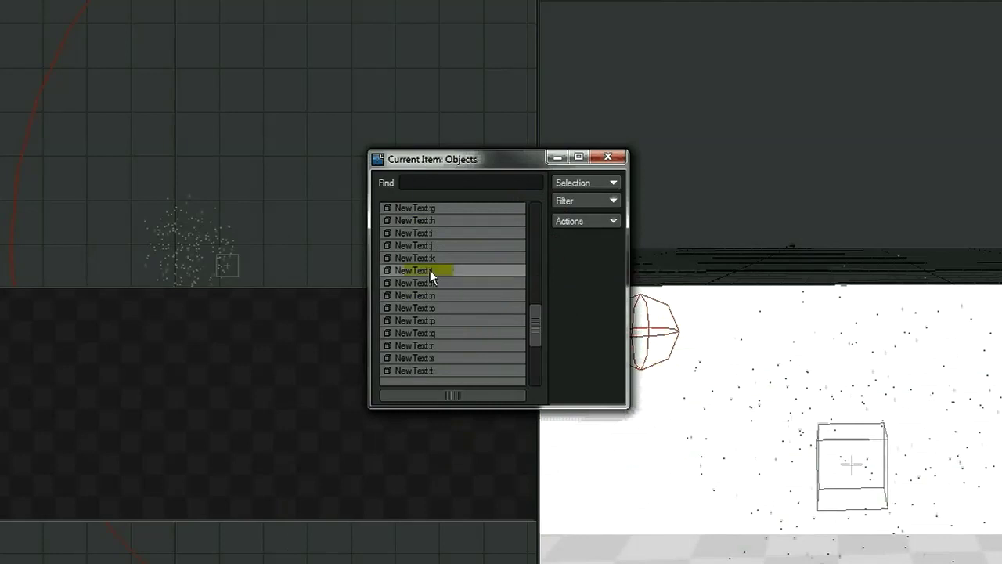
drag(536, 317, 534, 336)
click(424, 321)
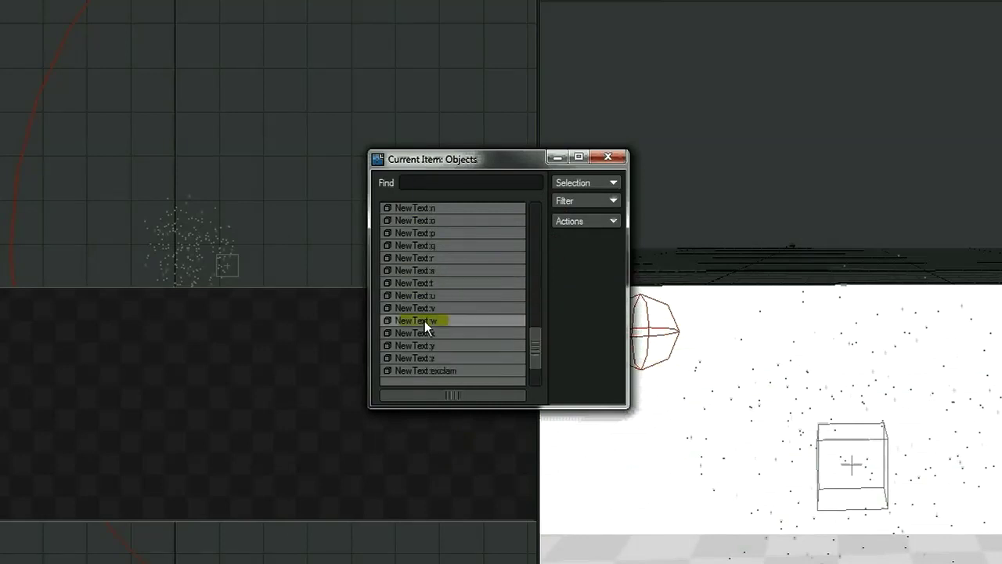
right_click(434, 371)
click(489, 321)
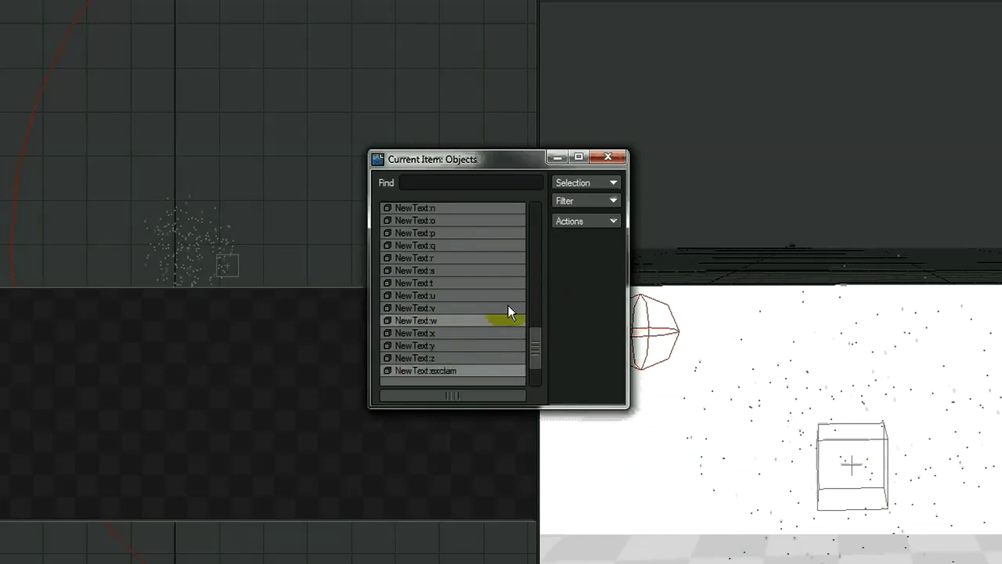
Save the selected letters as a selection set named brawl and close the objects list
click(568, 183)
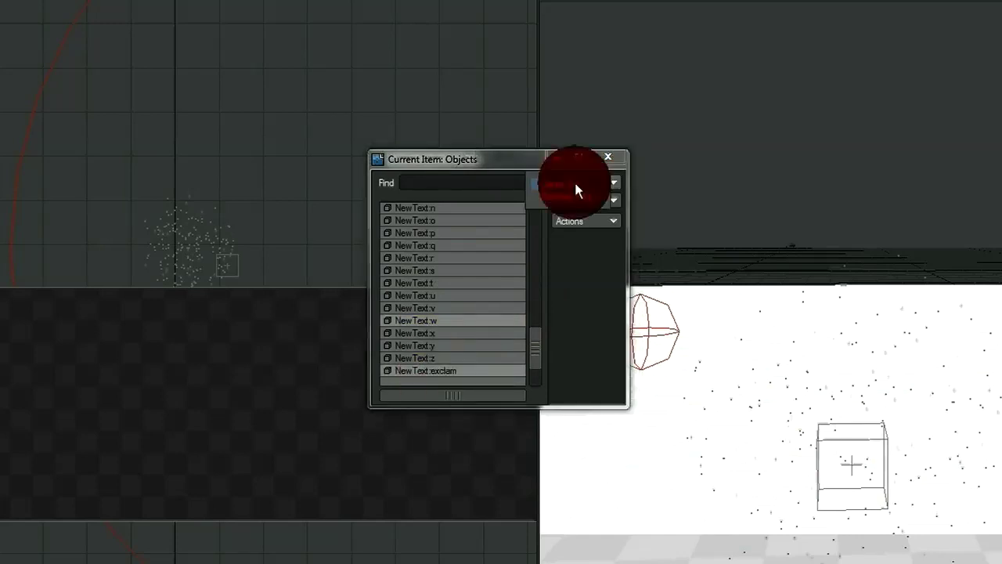
click(575, 186)
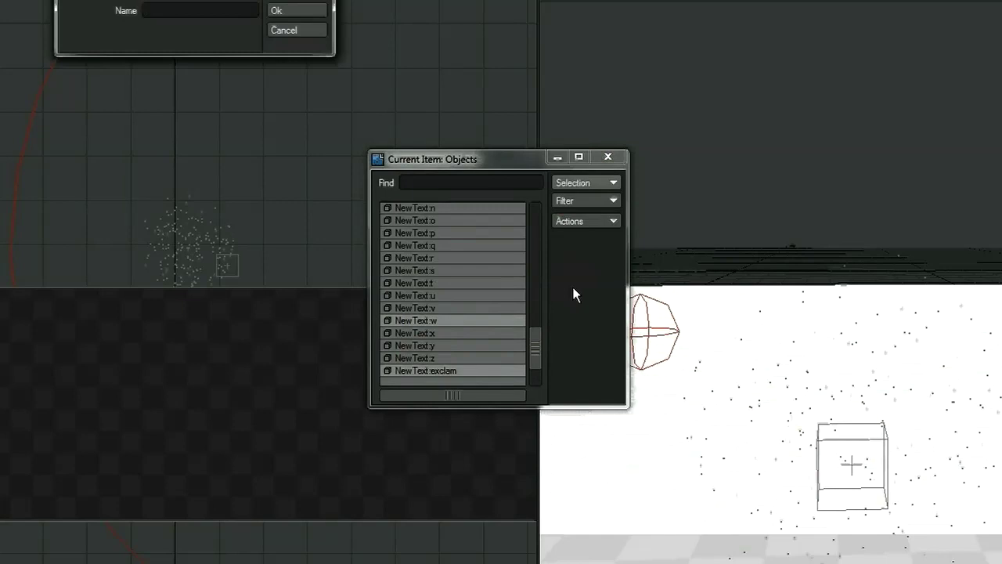
text(brawl)
click(298, 10)
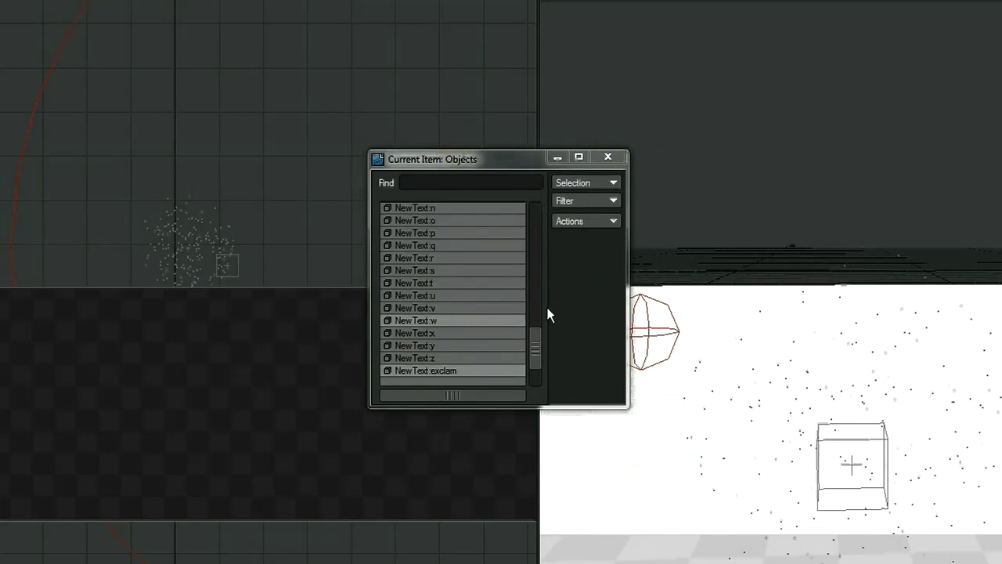
drag(538, 343, 534, 369)
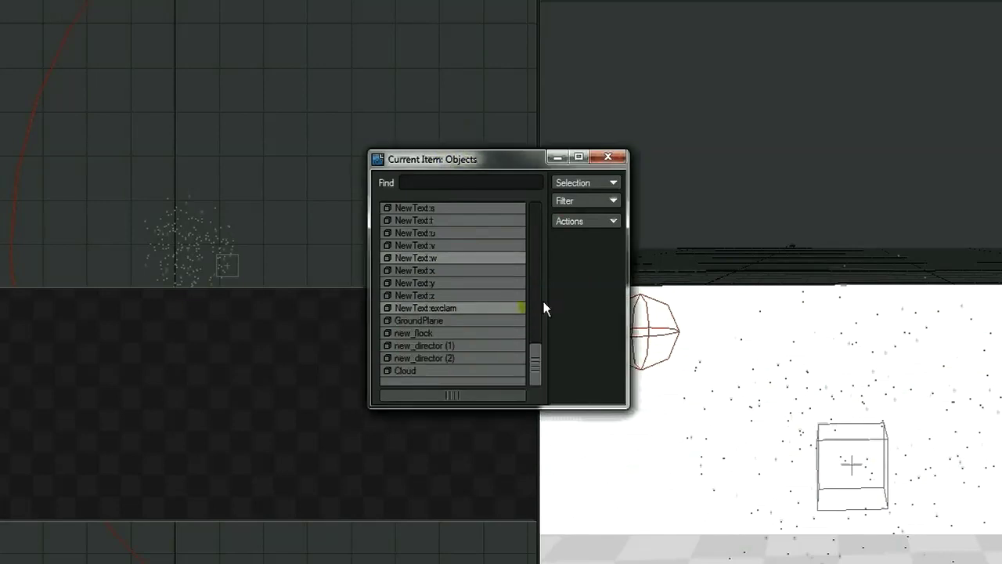
click(613, 157)
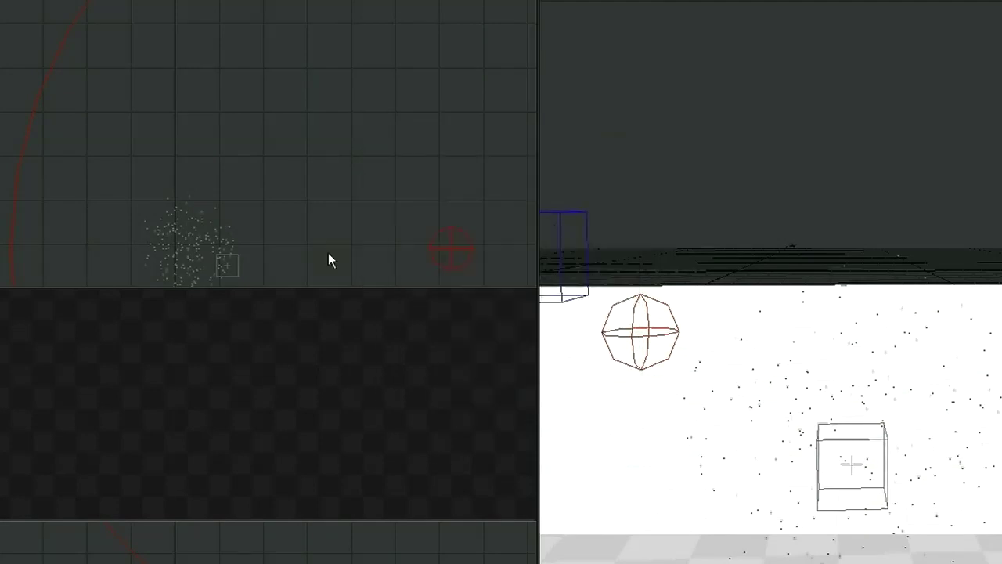
Clone the selected letters once and save the clones as a selection set named bulletbrawl
key(ctrl+c)
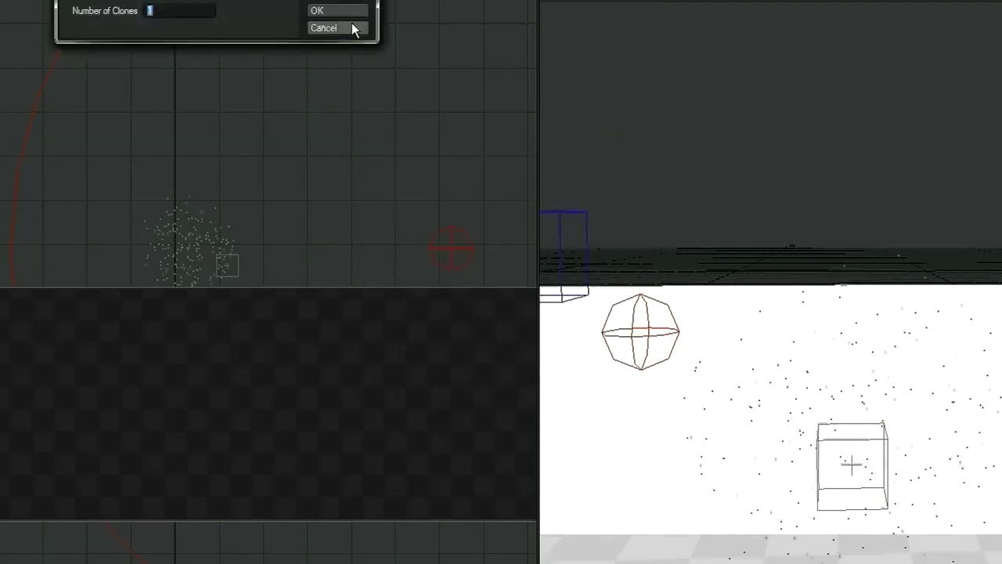
click(355, 12)
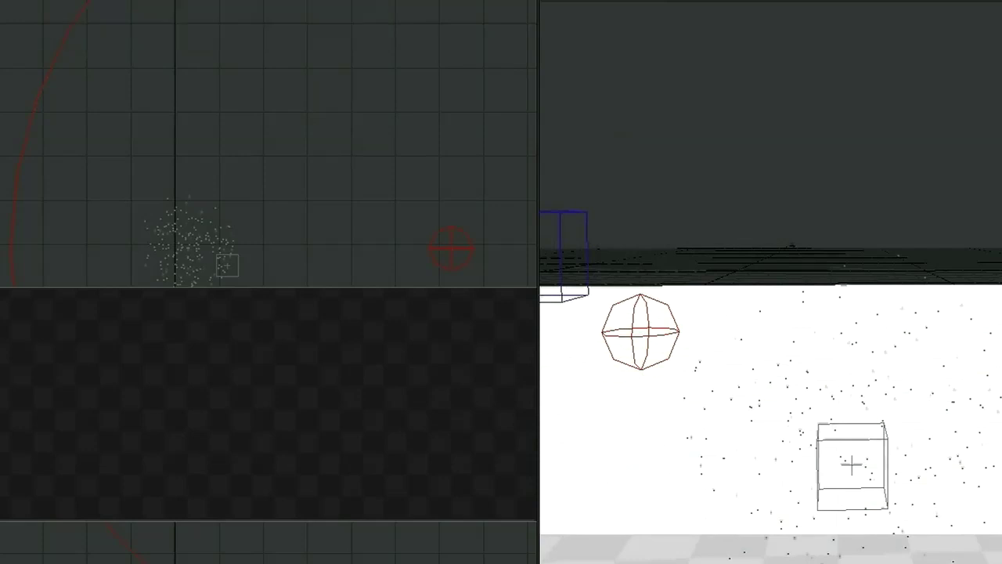
key(apostrophe)
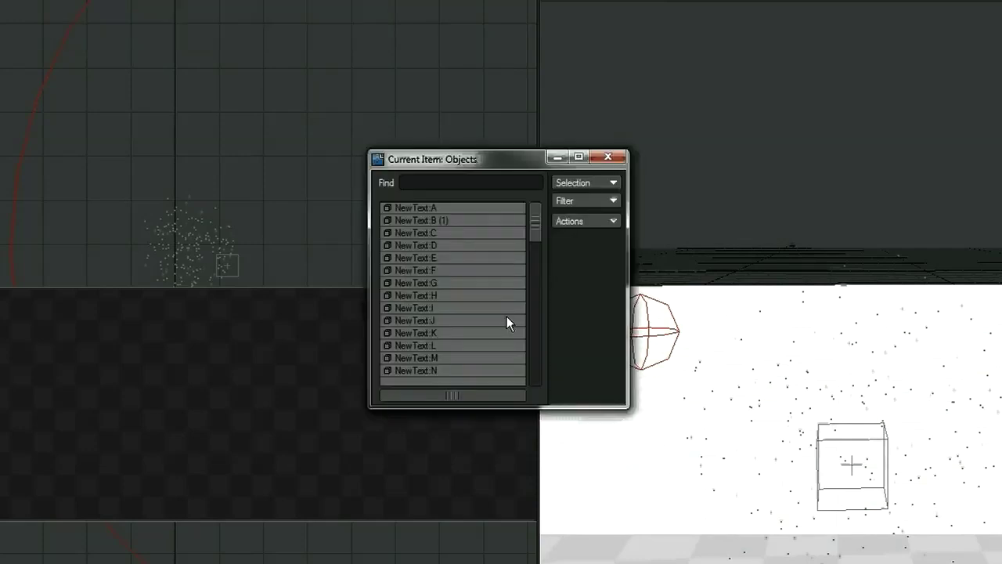
drag(531, 215, 530, 367)
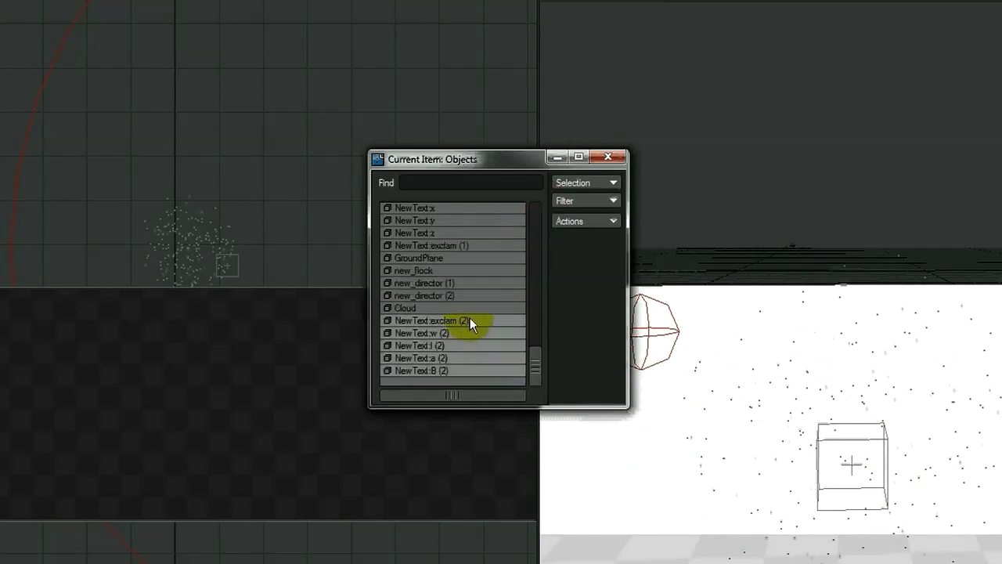
click(573, 182)
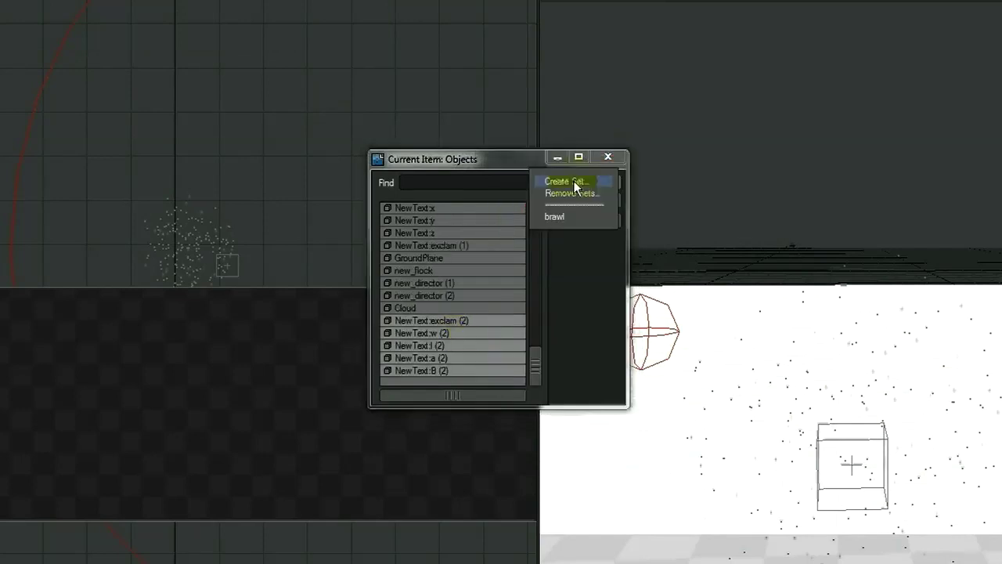
click(573, 181)
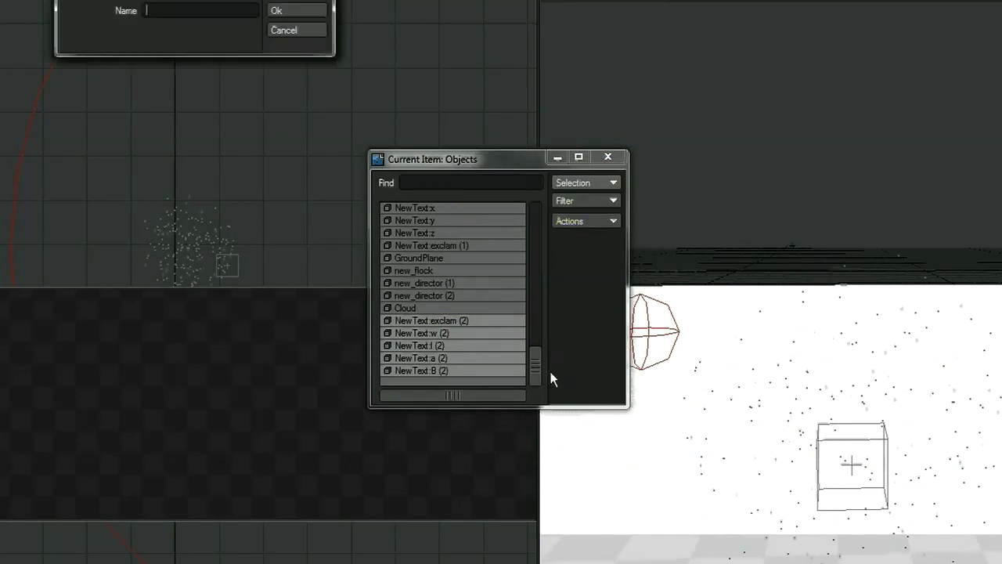
text(bulletbrawl)
click(300, 11)
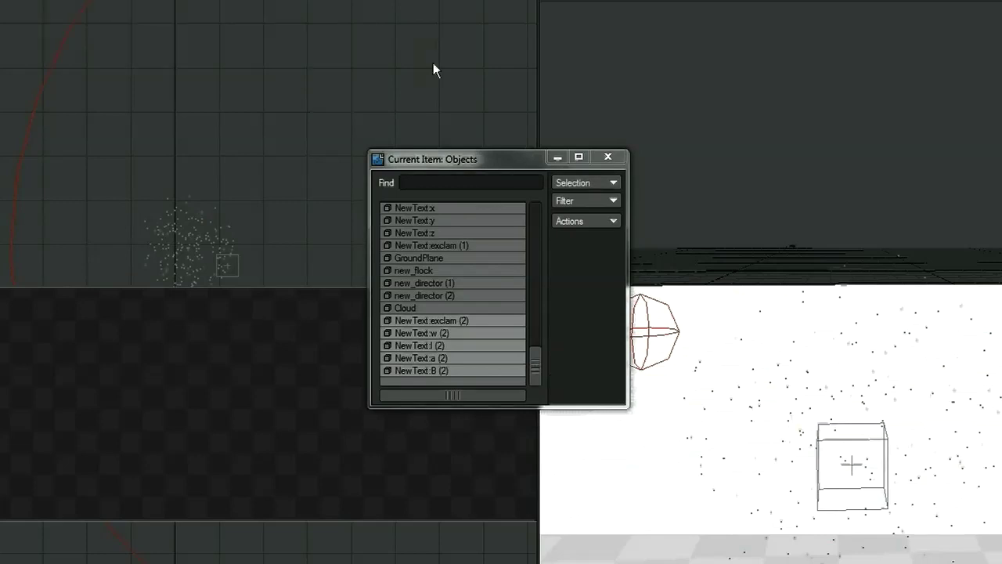
click(607, 157)
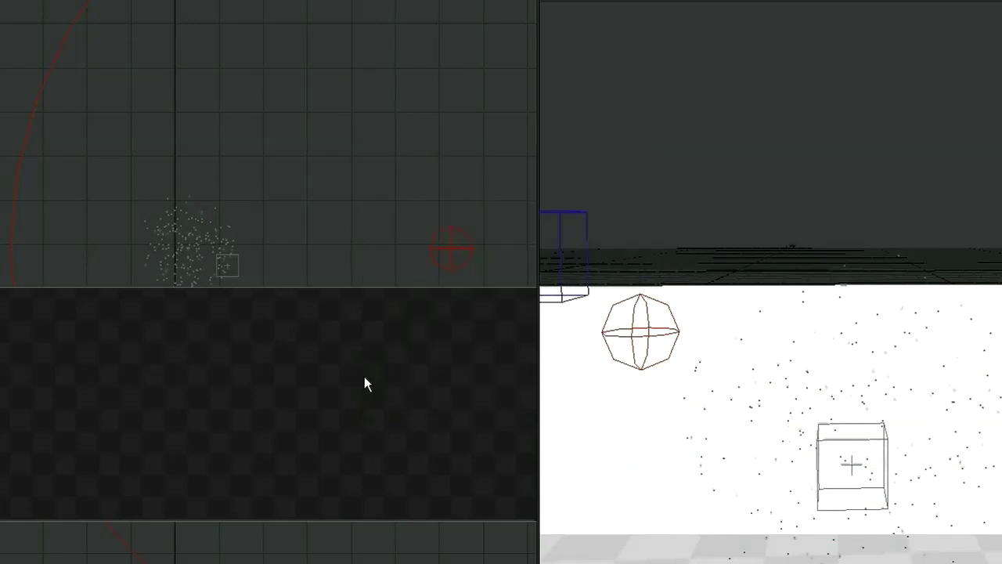
Move the group of word letters together in the perspective view so they stand in front of the camera
click(365, 378)
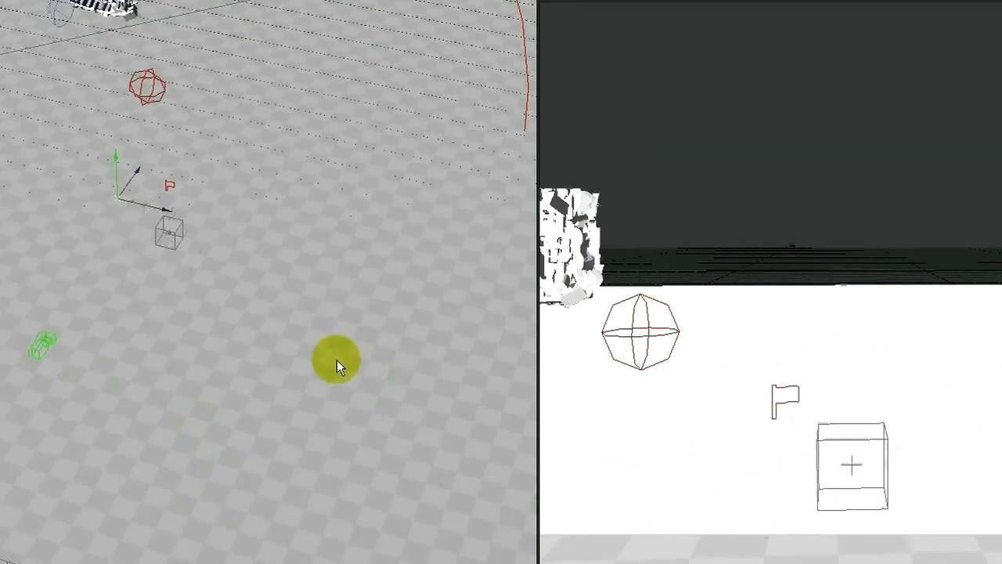
right_drag(167, 303, 501, 277)
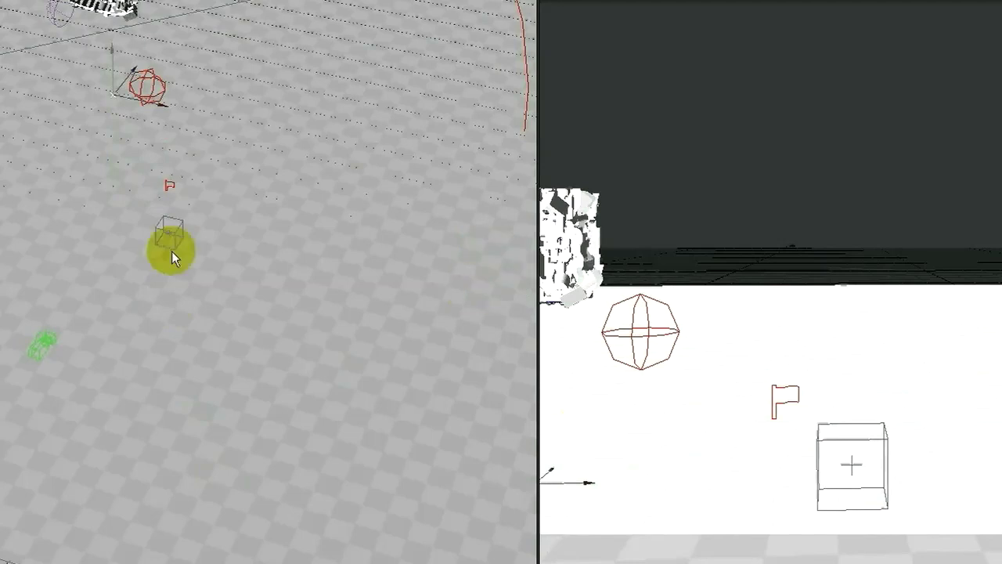
alt+drag(495, 219, 238, 421)
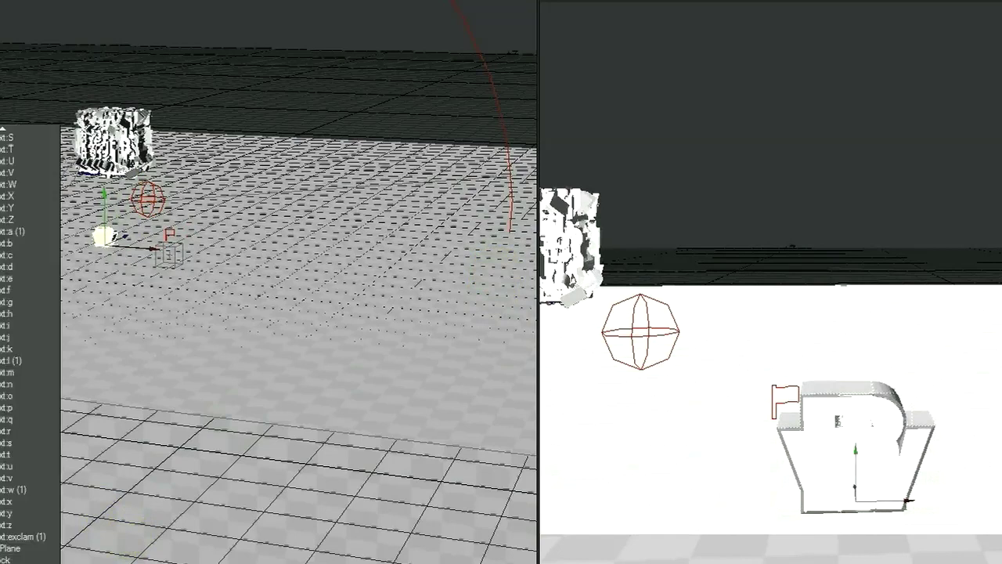
Move the letter B sideways out of the stacked letters to the start of the word
click(414, 550)
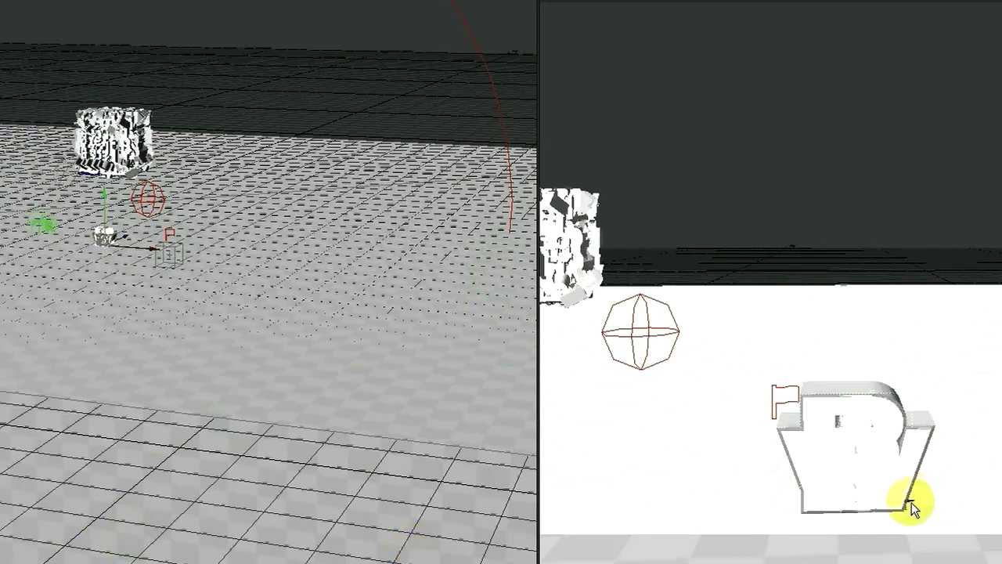
drag(911, 502, 496, 271)
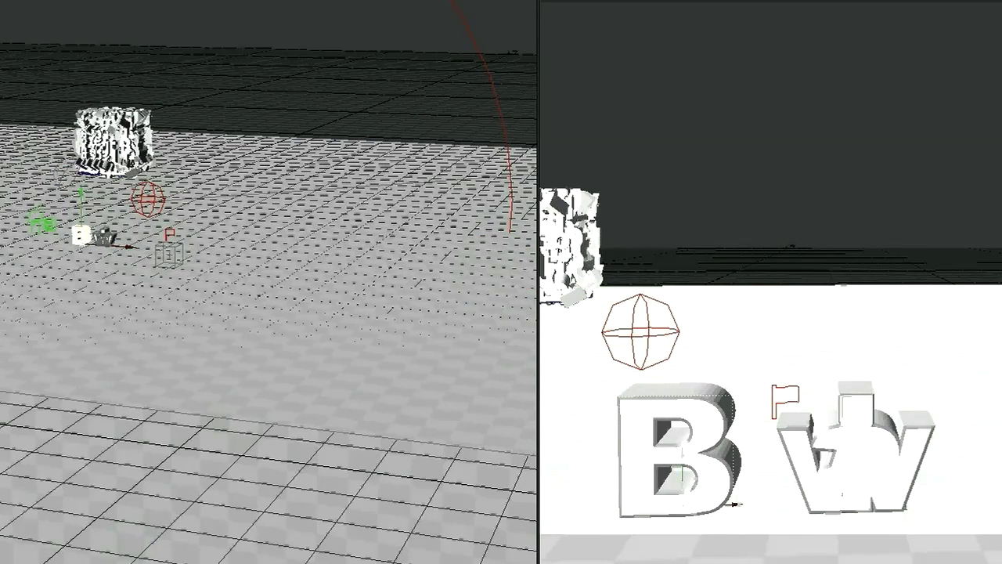
click(481, 502)
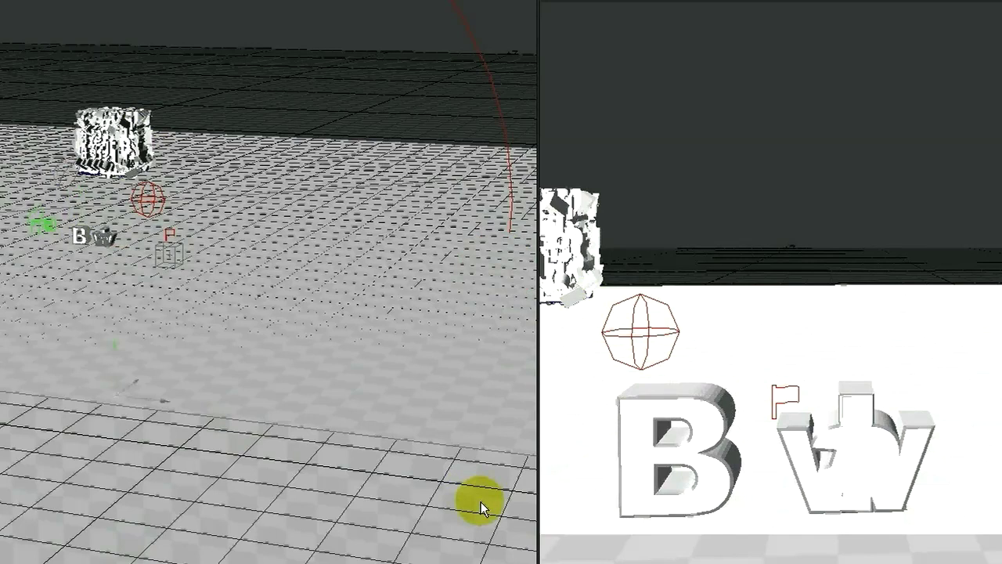
key(ctrl+z)
Spread the letters a, w, l and the exclamation mark out after the B, leaving a gap for the r
key(Down)
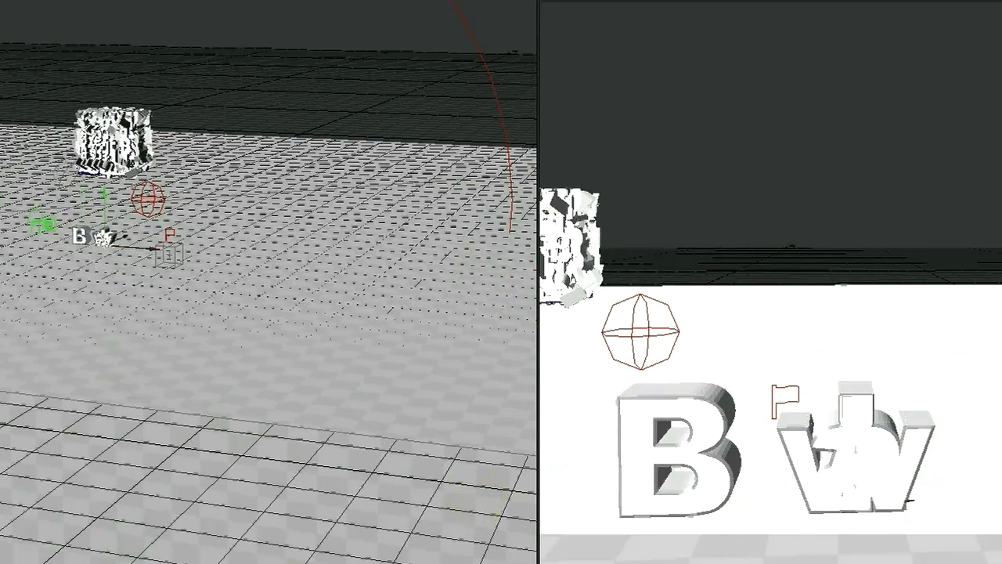
key(Up)
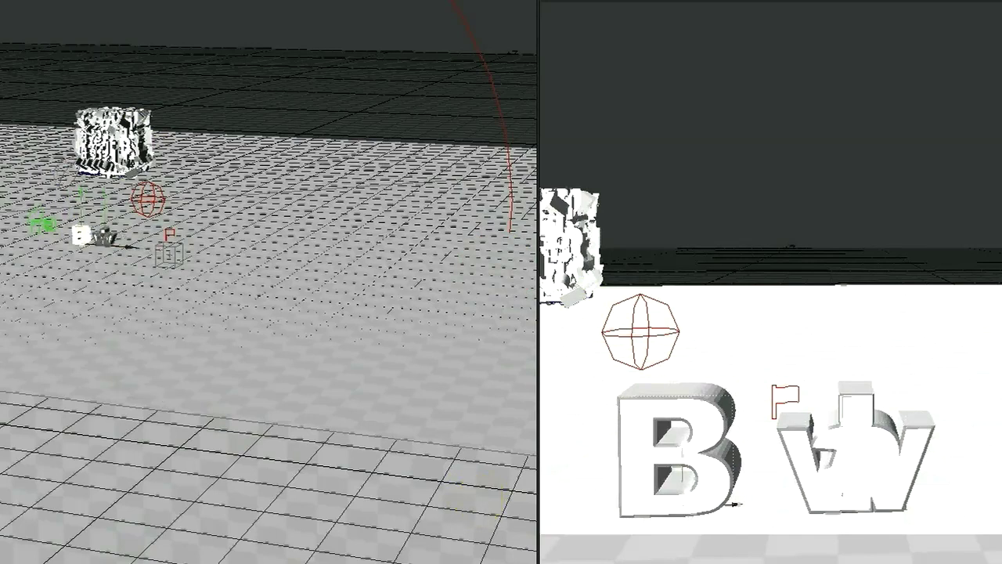
key(Down)
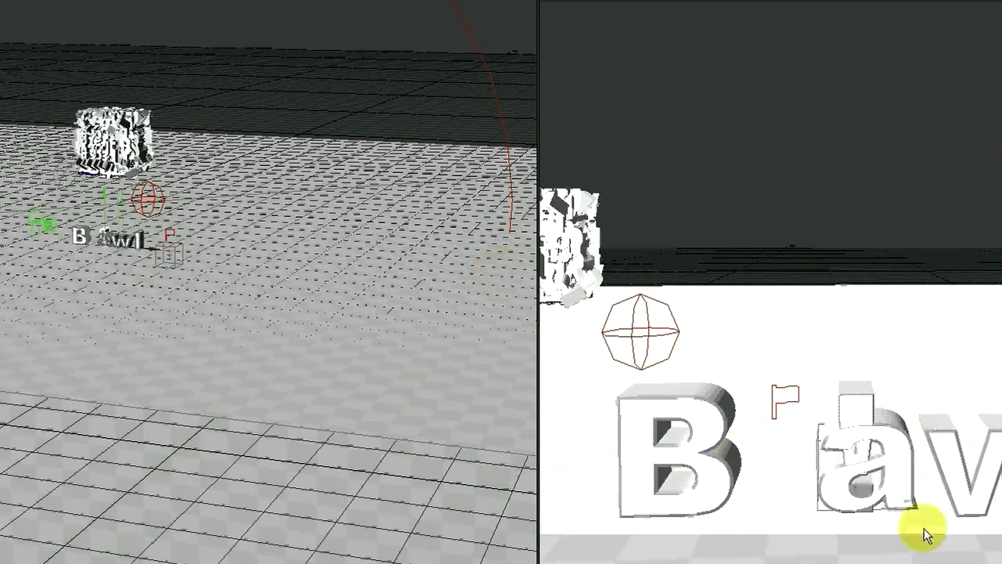
mouse_move(493, 270)
mouse_down()
mouse_move(560, 276)
mouse_move(499, 271)
mouse_up()
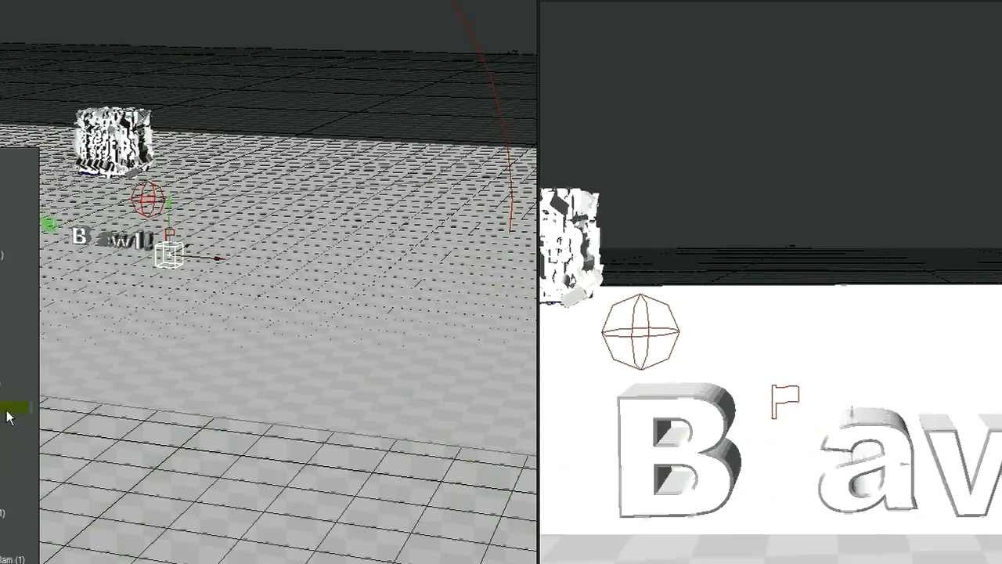
Clone the letter r once and move the clone toward the gap between the B and the a
click(2, 457)
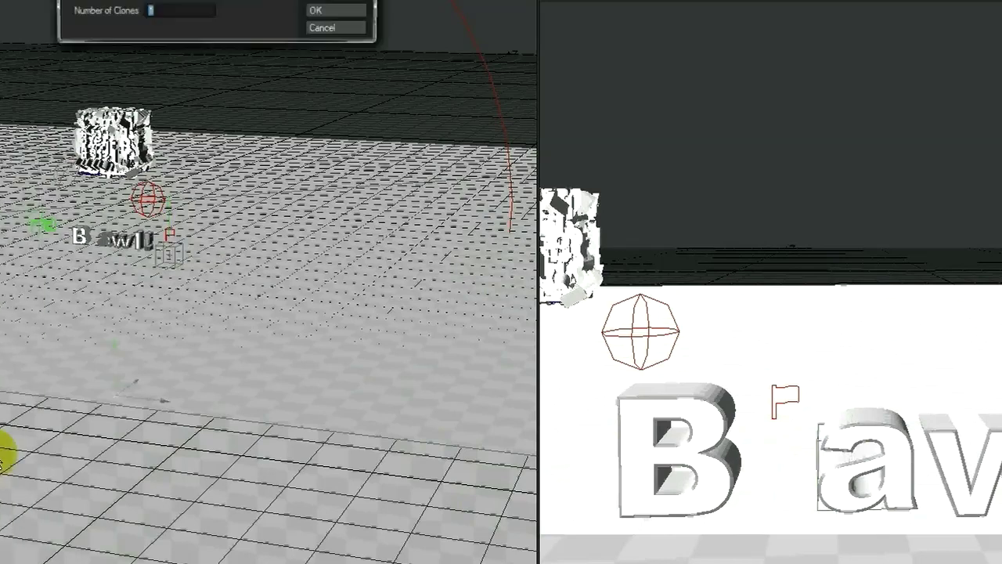
click(142, 160)
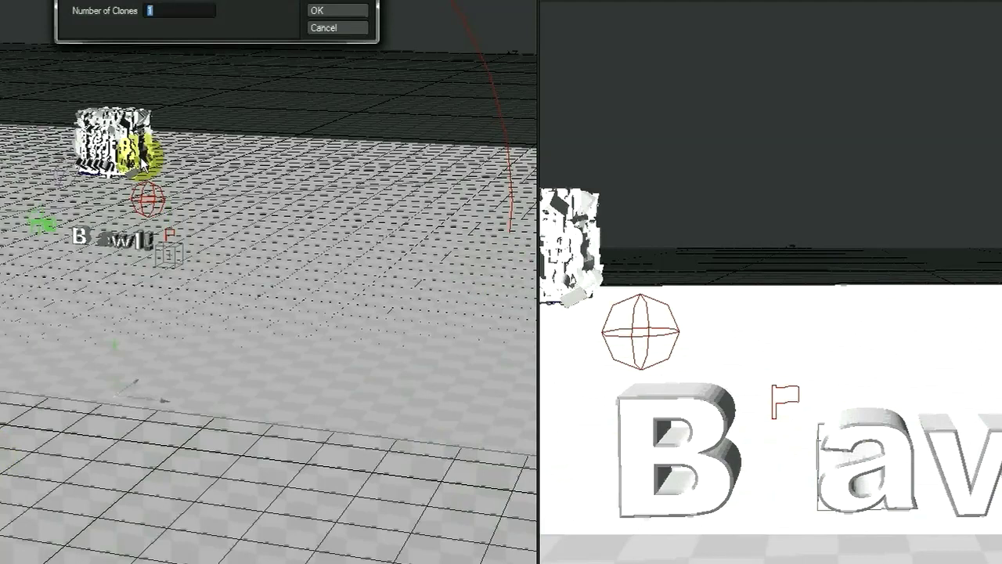
click(315, 12)
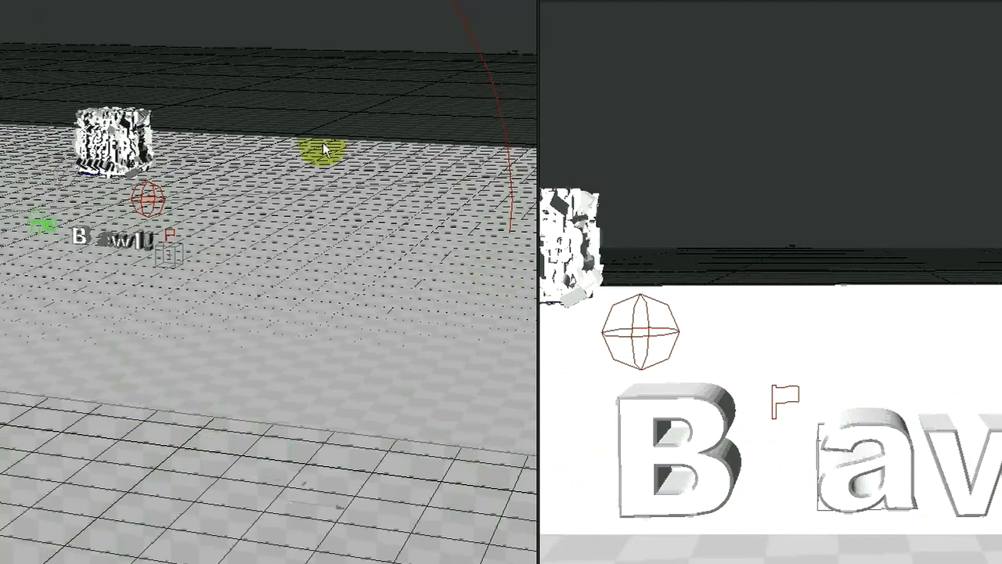
mouse_move(323, 142)
mouse_down()
mouse_move(497, 267)
mouse_move(536, 386)
mouse_move(424, 124)
mouse_move(532, 357)
mouse_move(490, 139)
mouse_up()
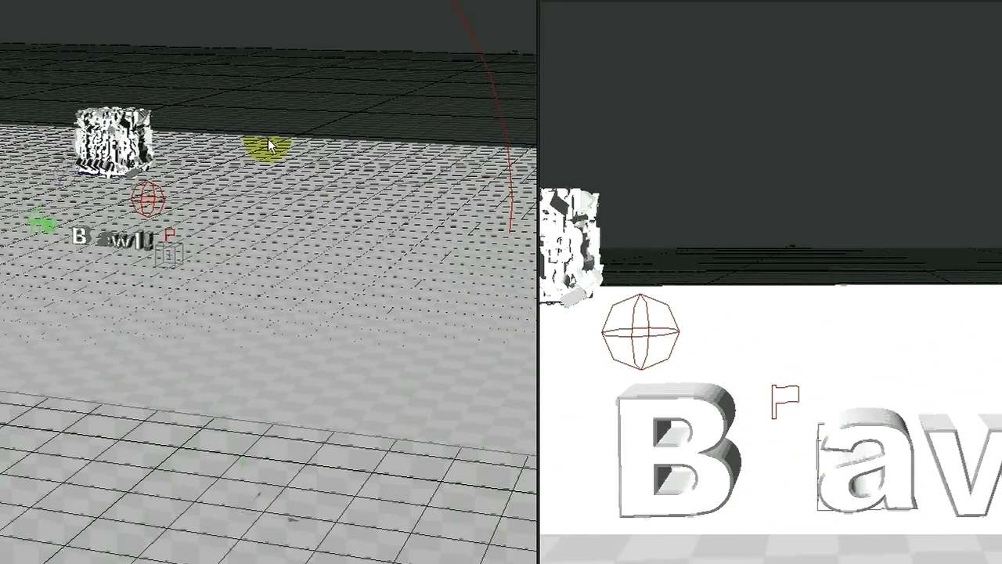
right_drag(268, 139, 280, 364)
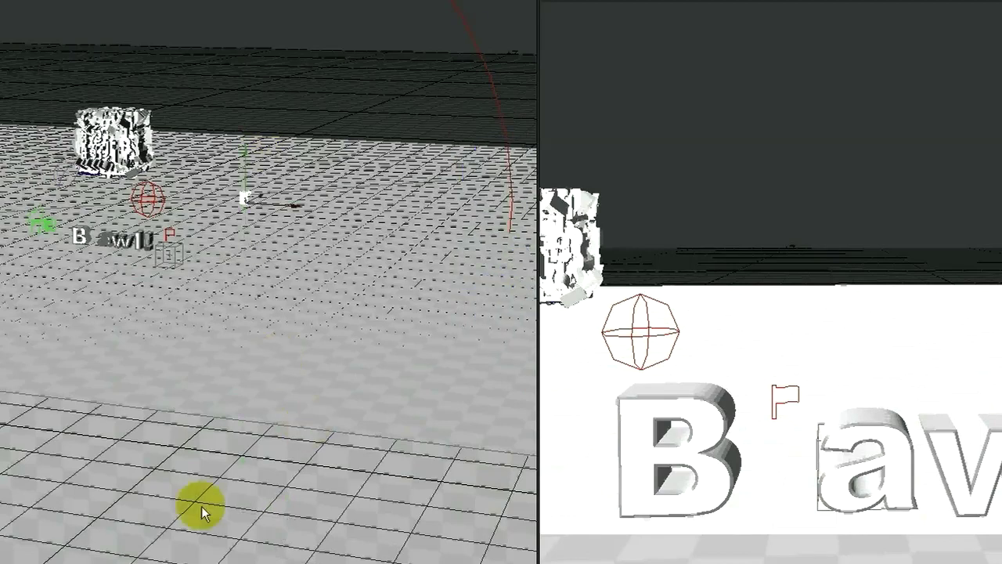
mouse_move(494, 283)
mouse_down()
mouse_move(467, 294)
mouse_move(480, 299)
mouse_move(475, 326)
mouse_move(494, 365)
mouse_move(467, 271)
mouse_move(502, 265)
mouse_up()
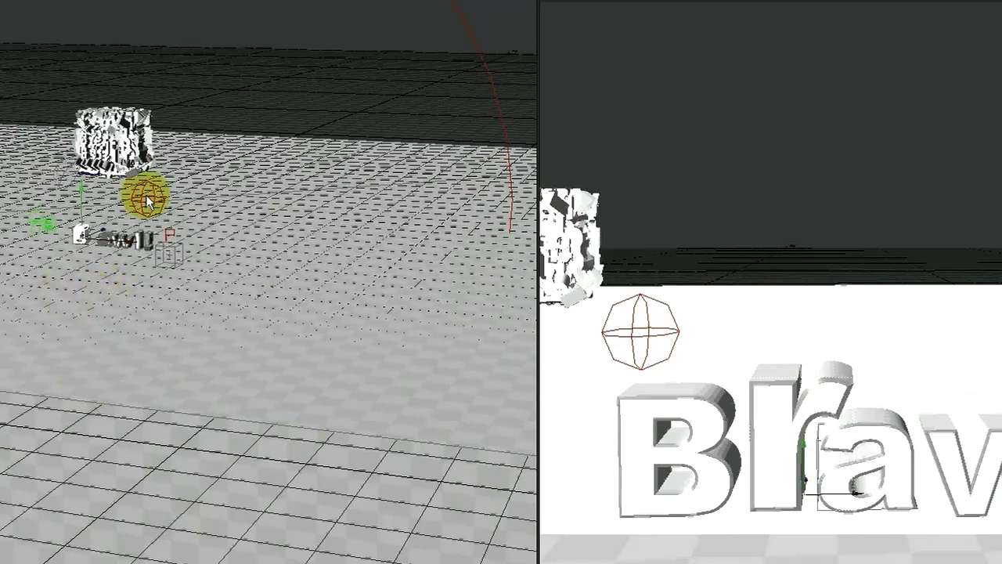
Move the r in the top view until it lines up in depth with the row of letters between B and a
key(2)
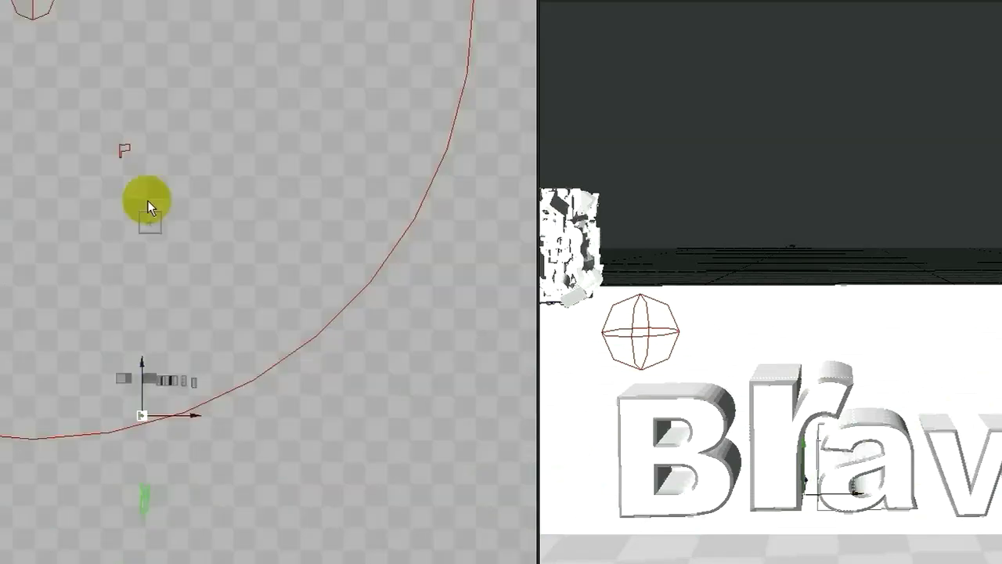
drag(103, 431, 498, 271)
right_drag(103, 432, 43, 553)
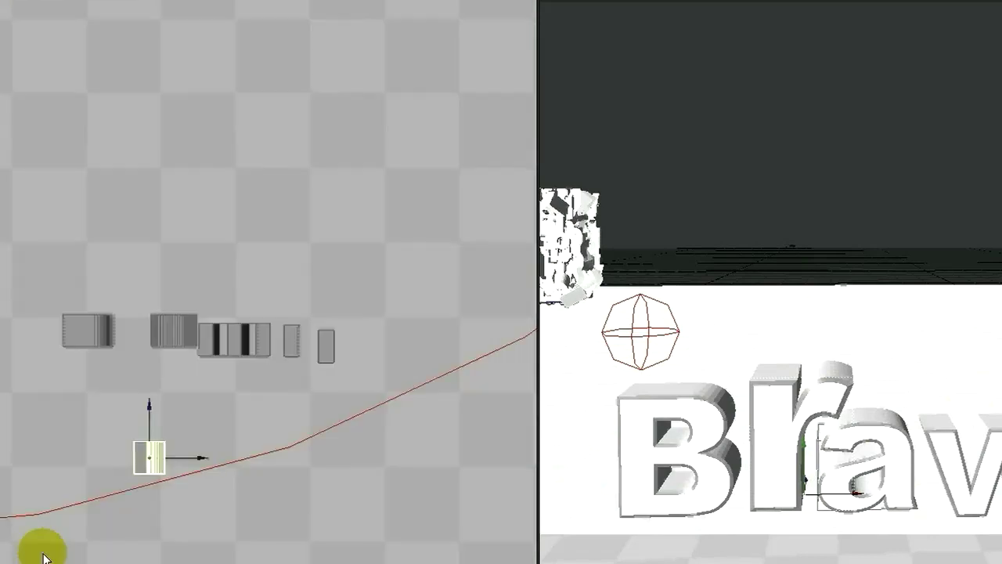
scroll(43, 553, up, 3)
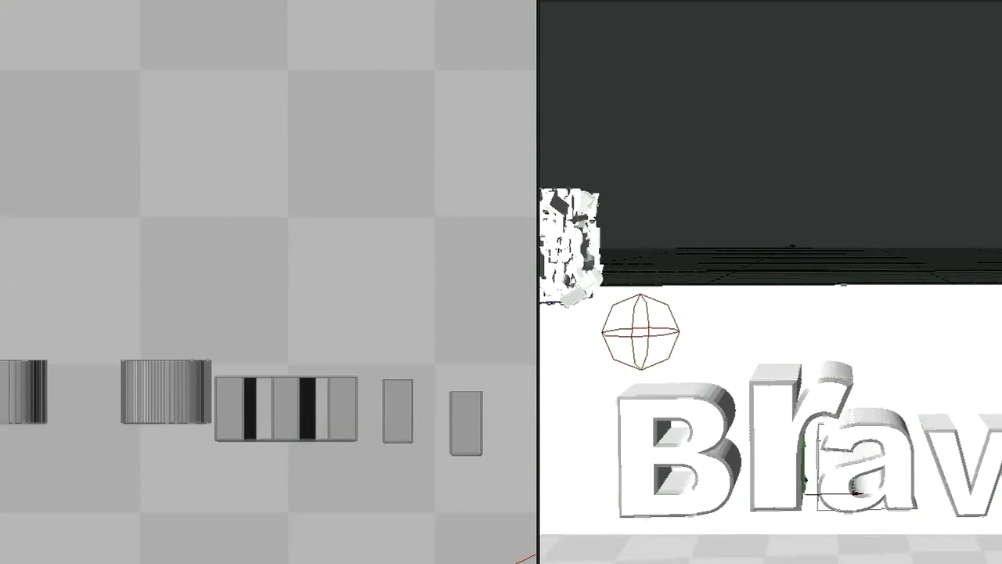
scroll(182, 268, up, 3)
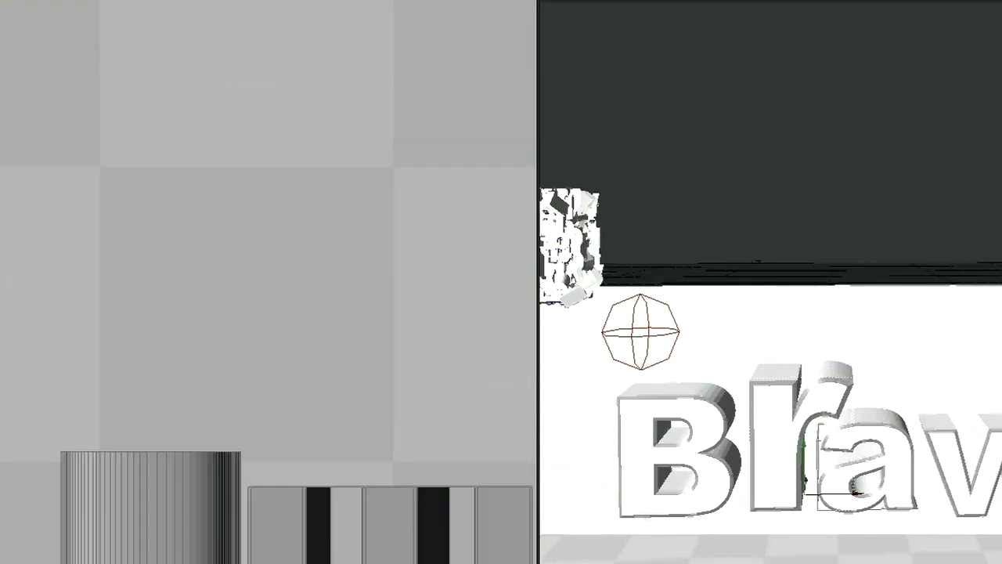
scroll(269, 282, up, 2)
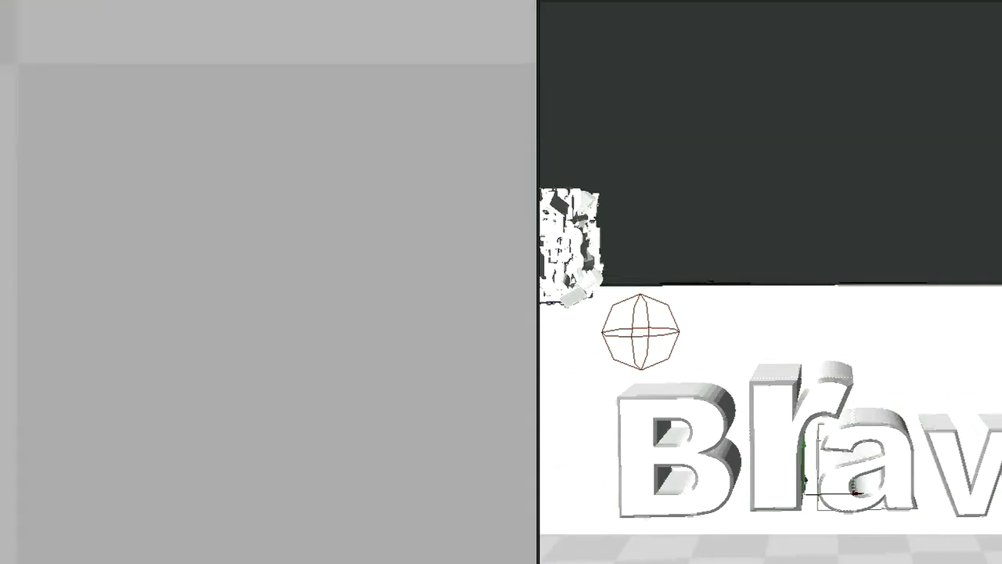
scroll(110, 561, down, 3)
click(499, 271)
alt+middle_drag(217, 563, 232, 318)
drag(122, 479, 90, 285)
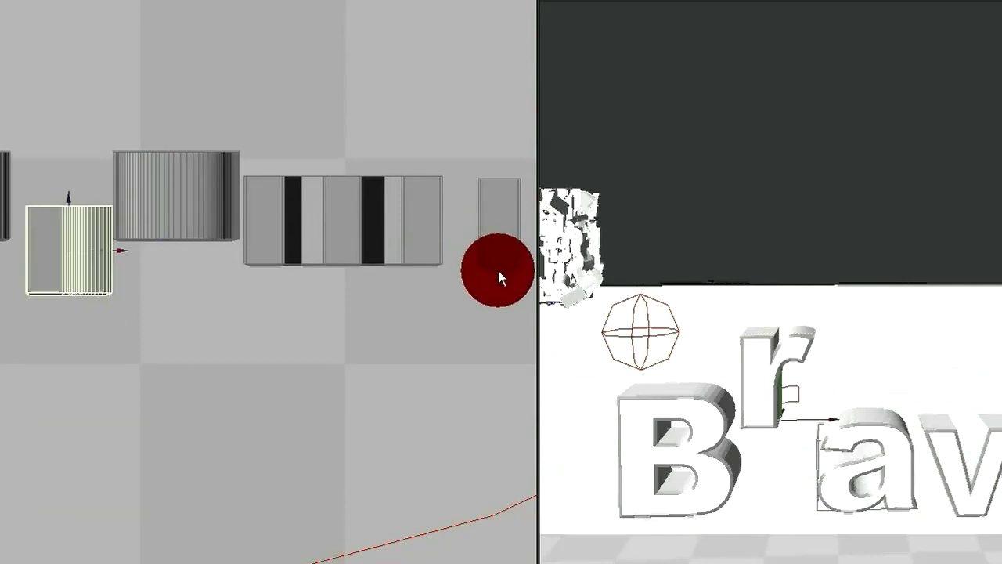
drag(499, 270, 499, 270)
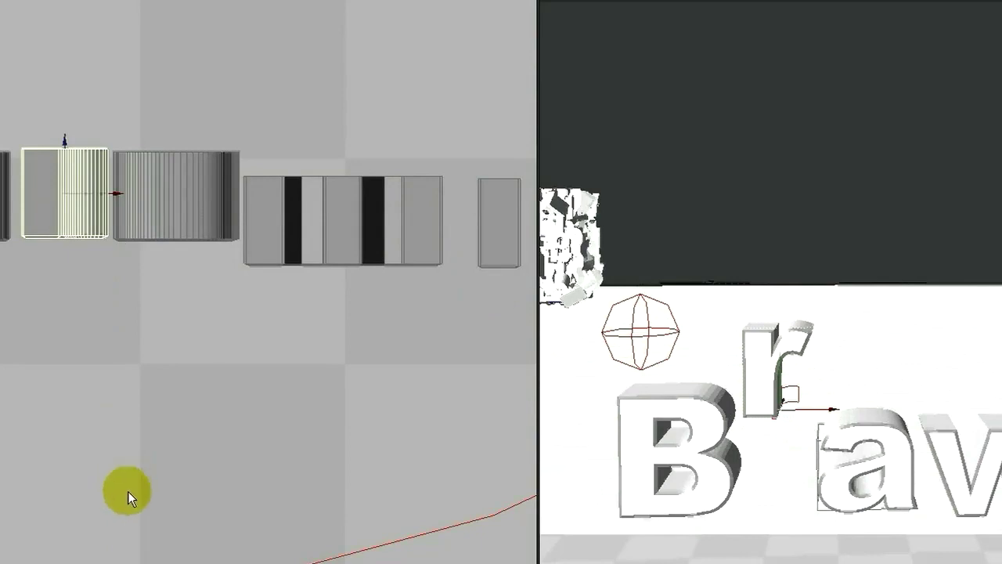
Lower the r in the side view until its base sits level with the bases of the other word letters
key(3)
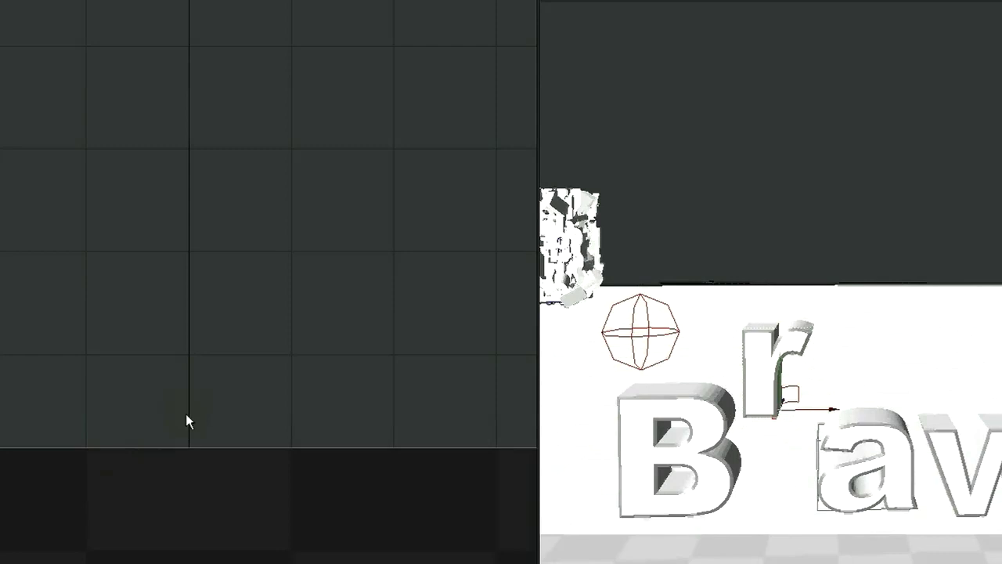
key(KP_Decimal)
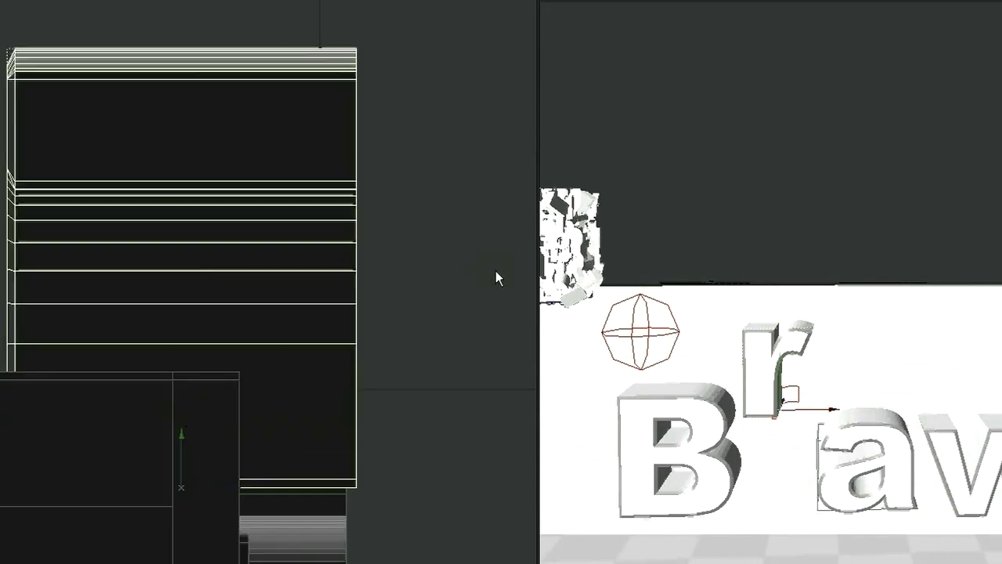
scroll(497, 271, down, 8)
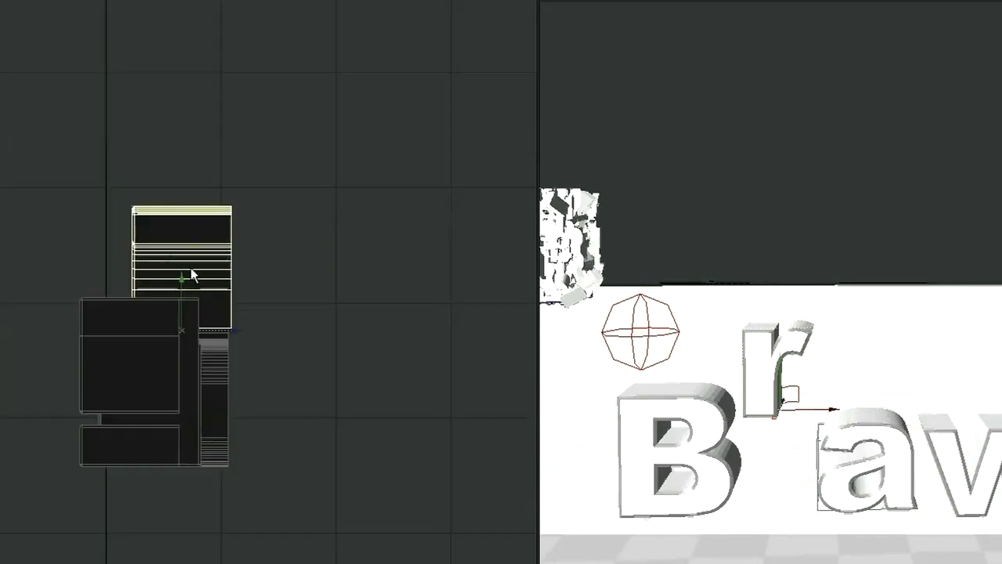
key(alt+a)
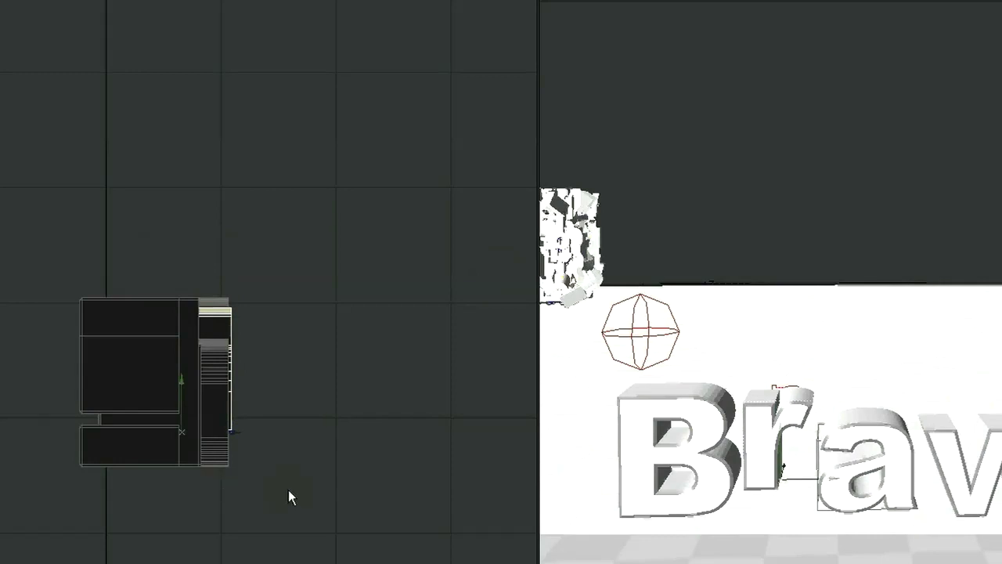
click(501, 278)
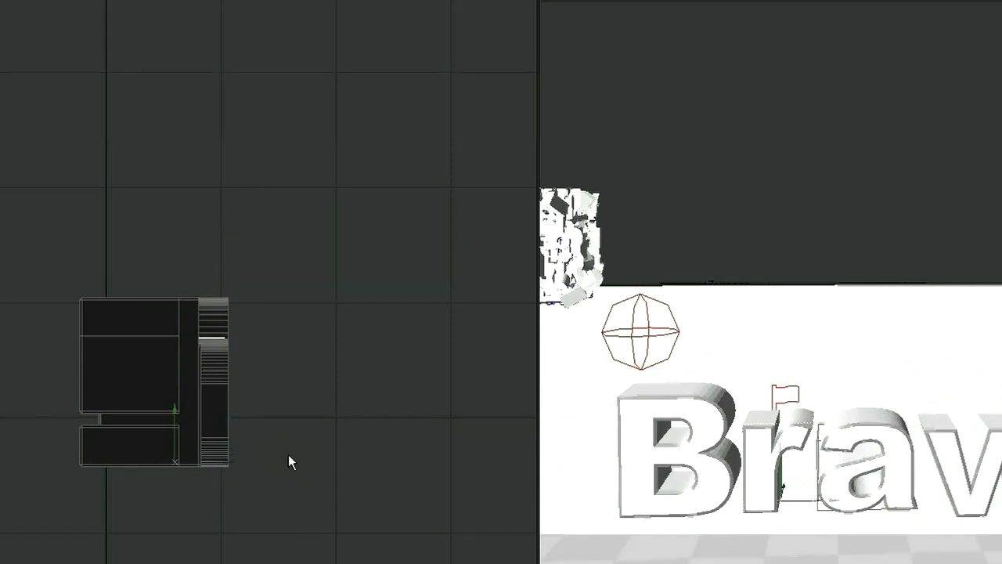
Select all six letters of the word Brawl! together in the perspective view
key(p)
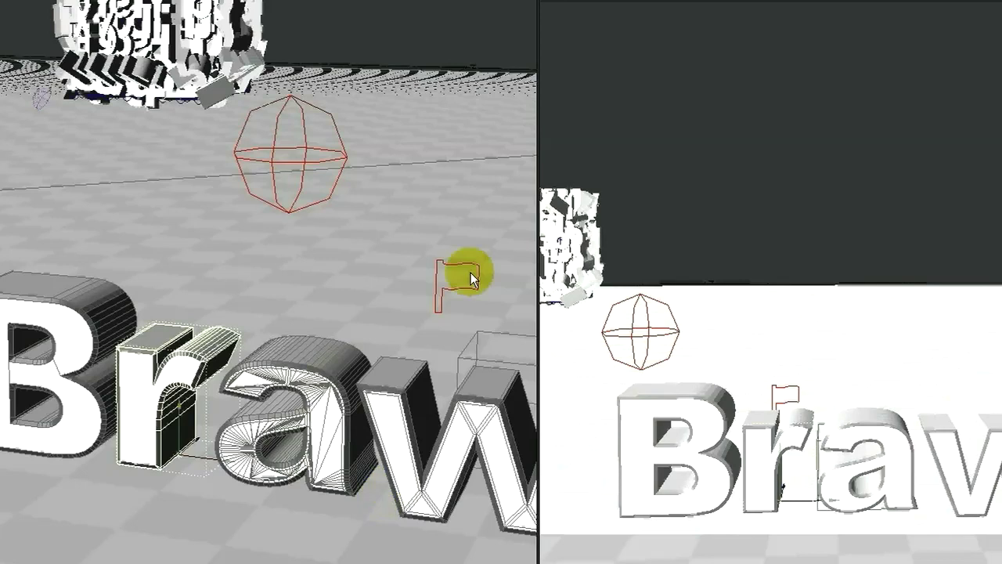
middle_drag(471, 273, 499, 271)
ctrl+alt+drag(459, 494, 499, 270)
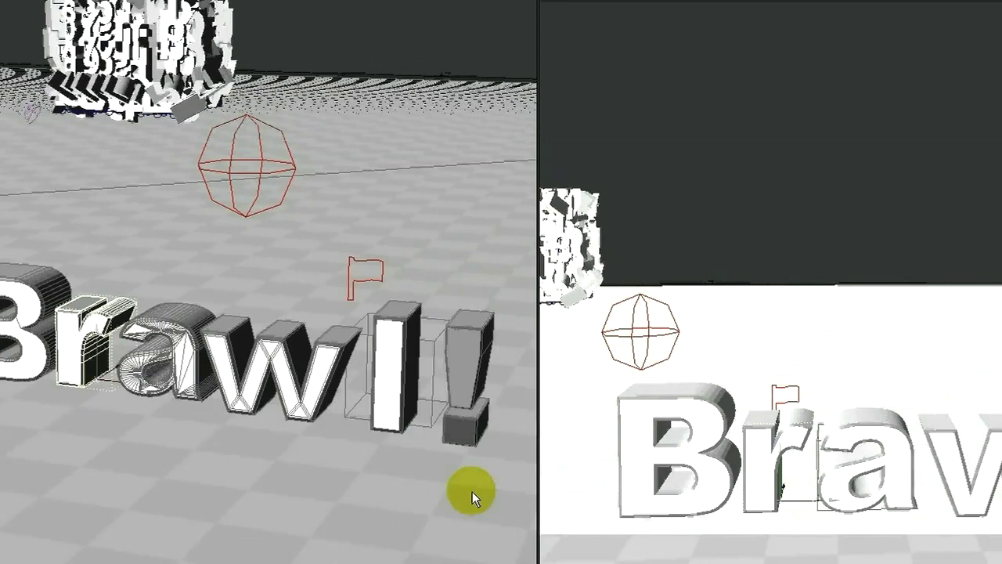
shift+click(33, 319)
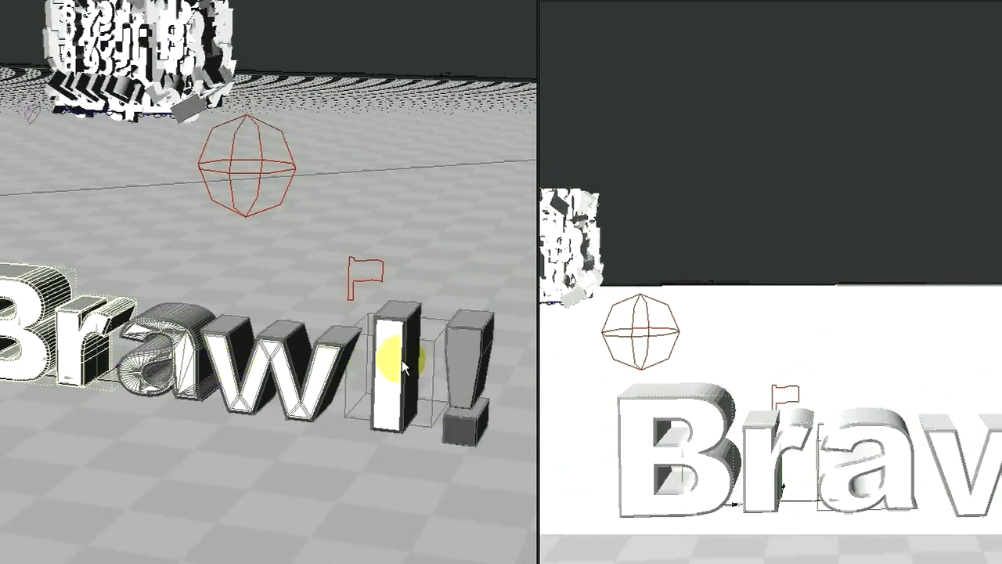
click(464, 361)
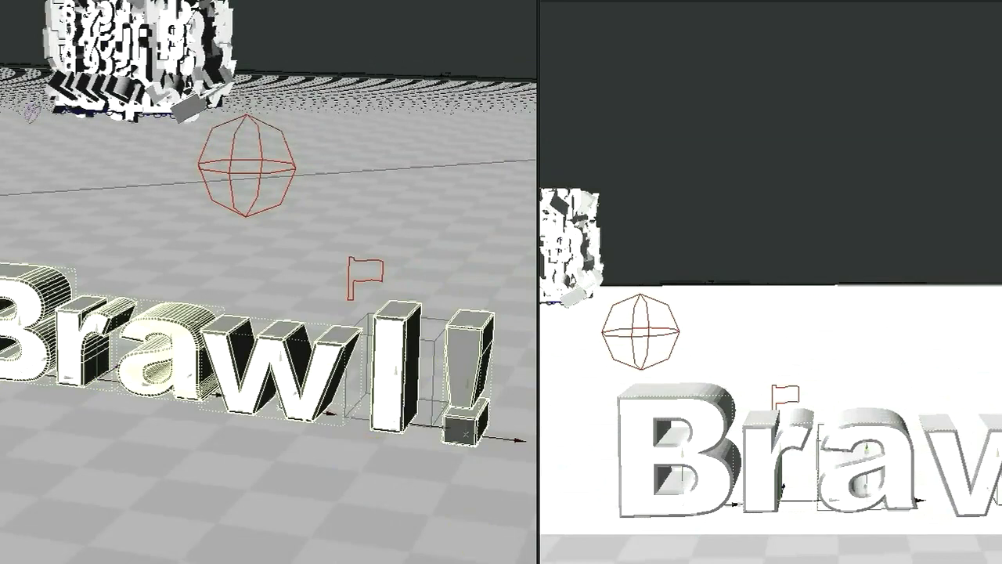
Save the selected word letters as the object selection set bulletbrawl
key(apostrophe)
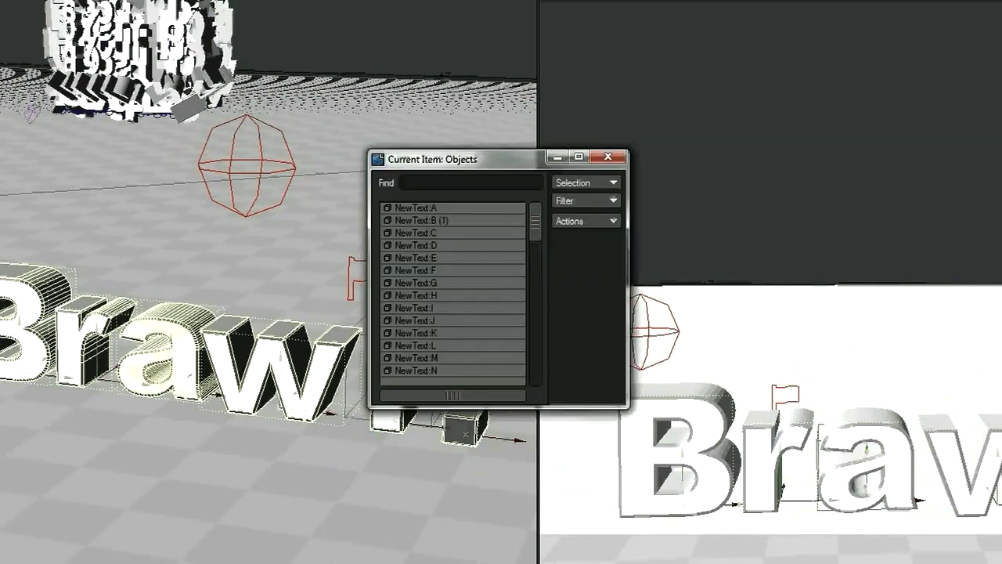
drag(529, 219, 523, 360)
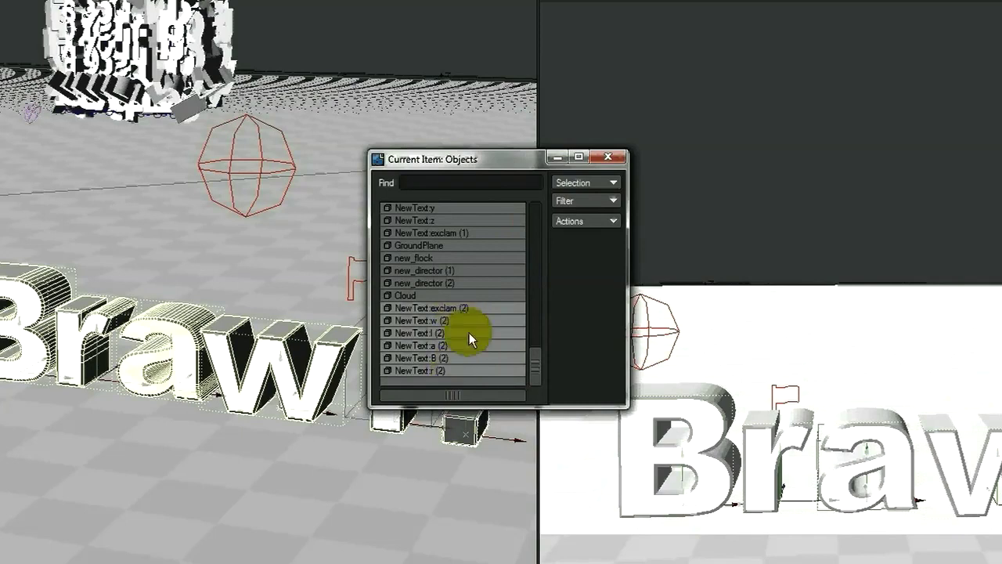
click(576, 181)
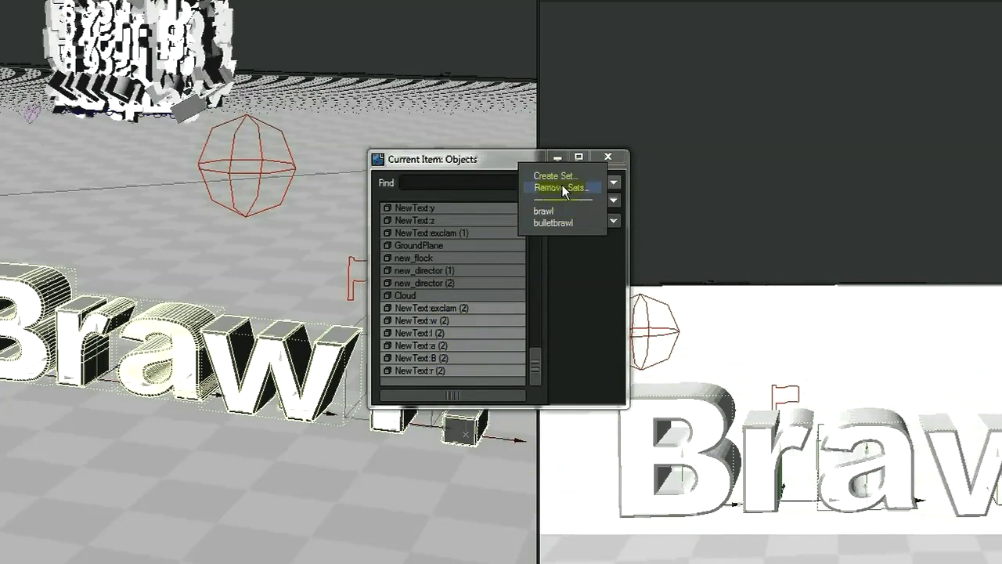
click(560, 174)
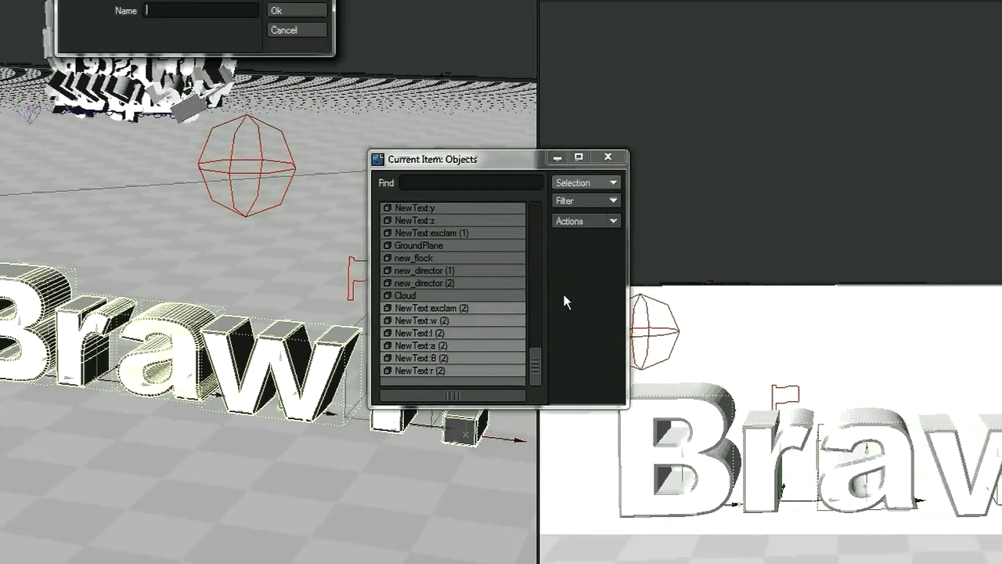
text(bulletbrawl)
click(307, 10)
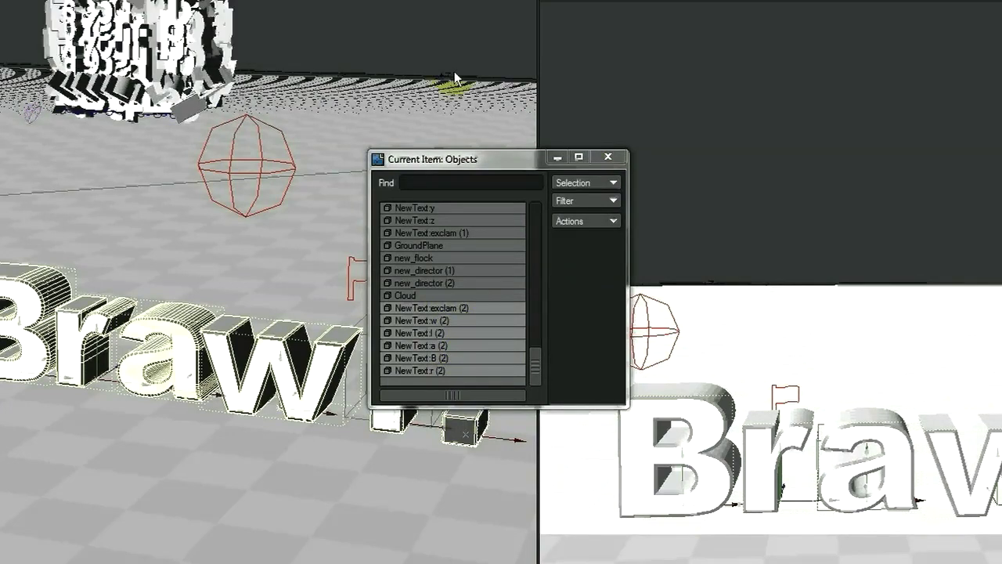
click(607, 157)
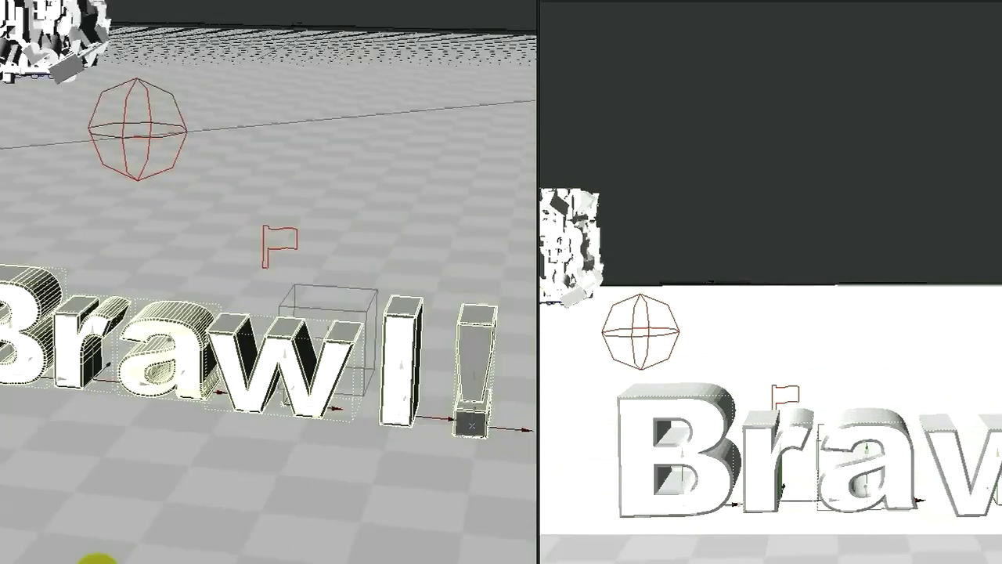
Drop the current selection and reselect the word letters by recalling the bulletbrawl selection set
click(475, 258)
drag(475, 258, 506, 274)
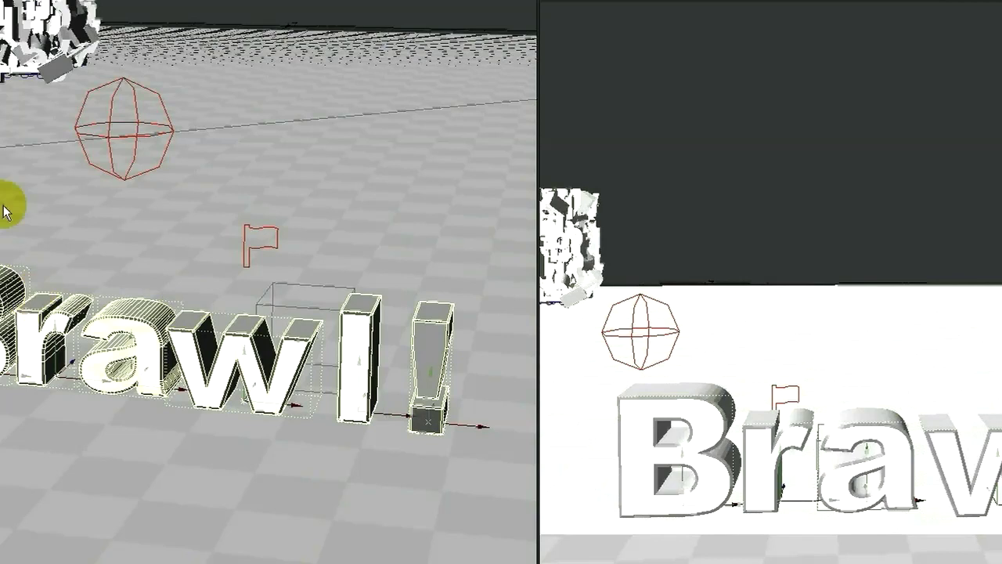
click(217, 141)
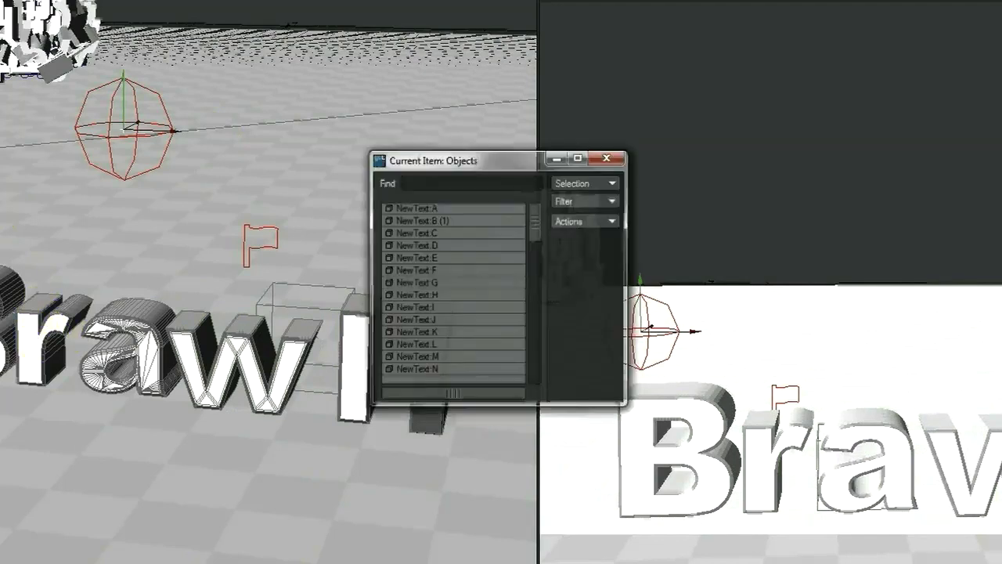
click(593, 180)
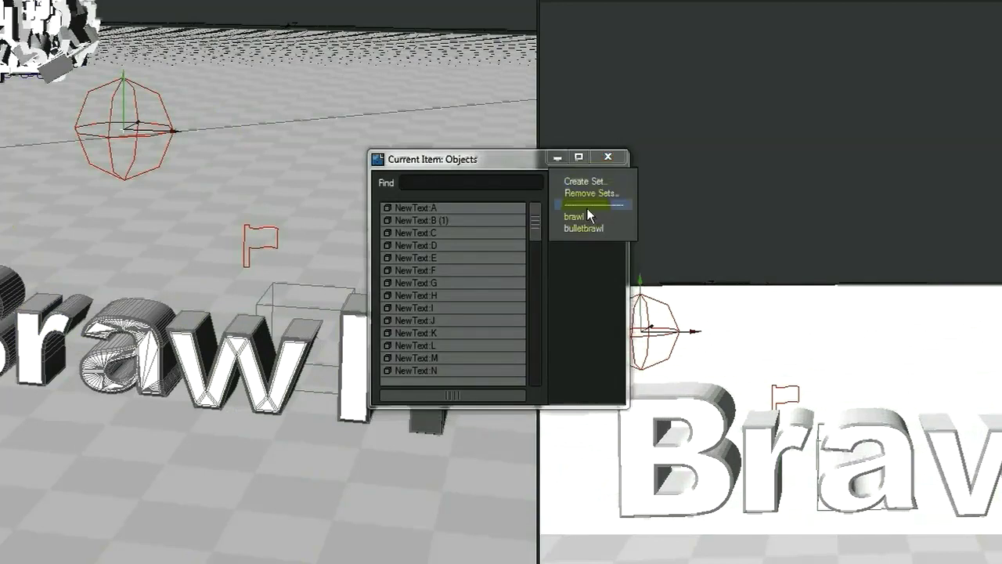
click(583, 220)
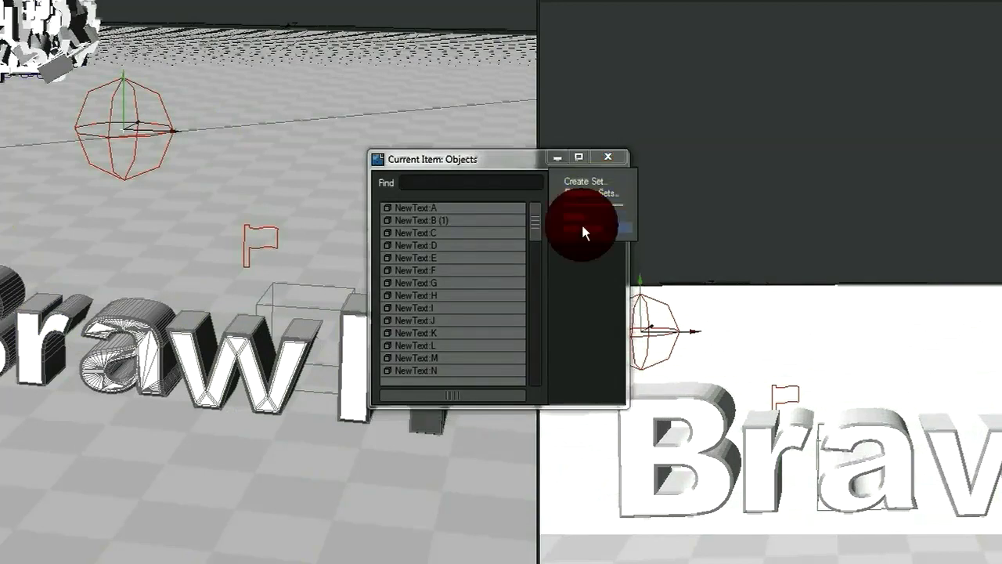
click(607, 157)
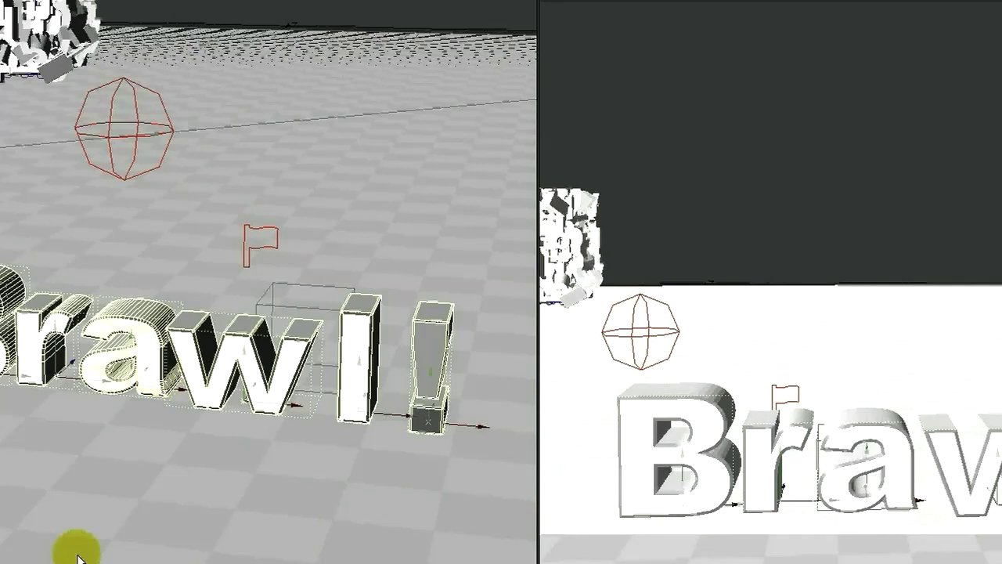
Raise the selected Brawl! letters a little above the ground plane
mouse_move(498, 271)
mouse_down()
mouse_move(446, 272)
mouse_move(499, 271)
mouse_up()
right_drag(165, 500, 498, 271)
mouse_move(498, 271)
mouse_down()
mouse_move(526, 280)
mouse_move(506, 271)
mouse_up()
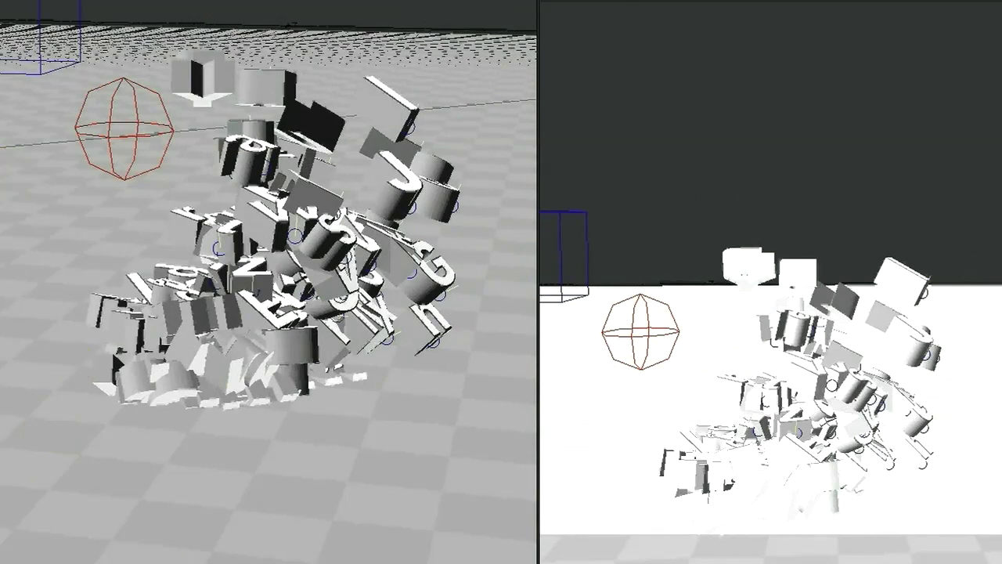
Add the ground plane to the Bullet dynamics as a static body
key(p)
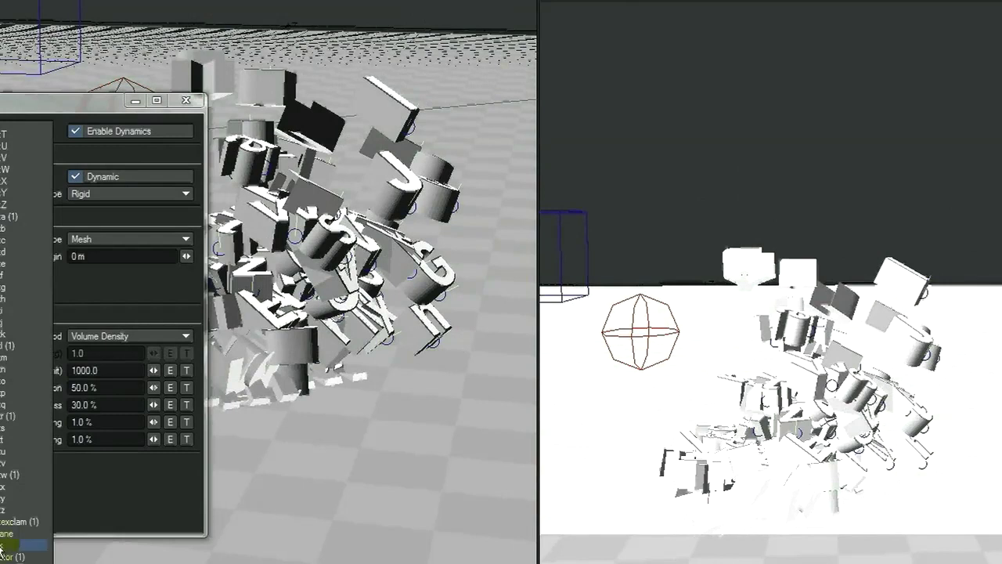
click(4, 534)
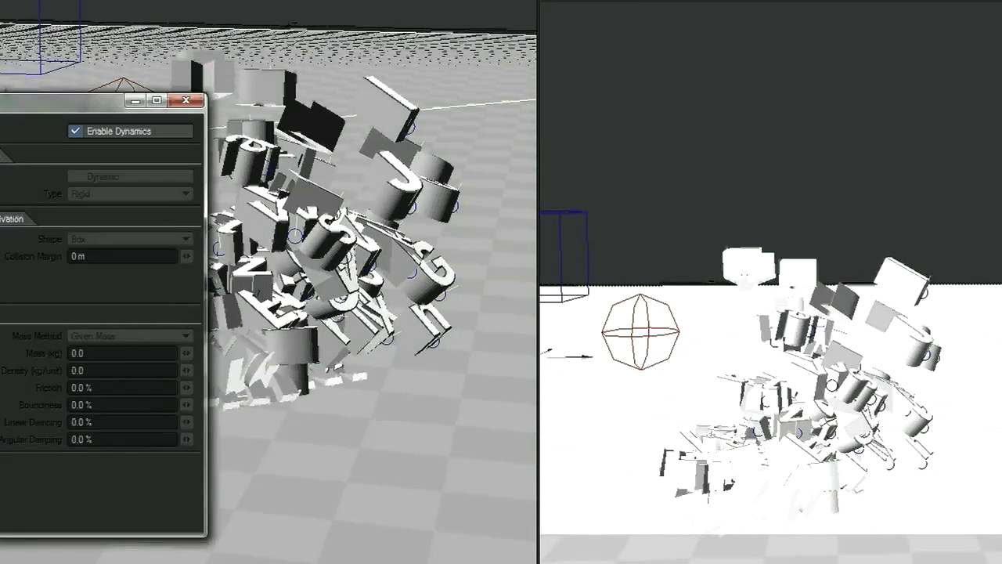
drag(22, 102, 190, 84)
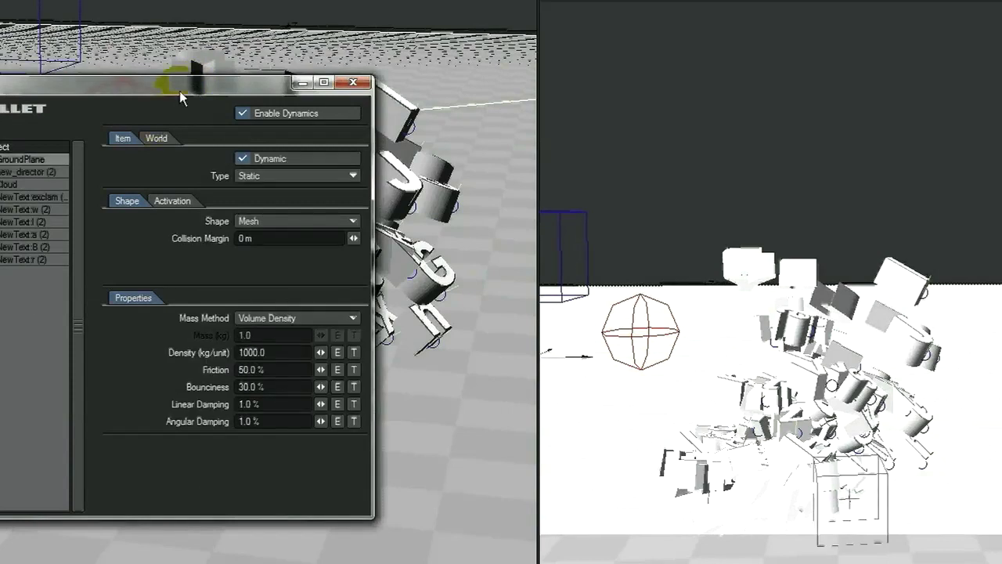
drag(180, 90, 127, 127)
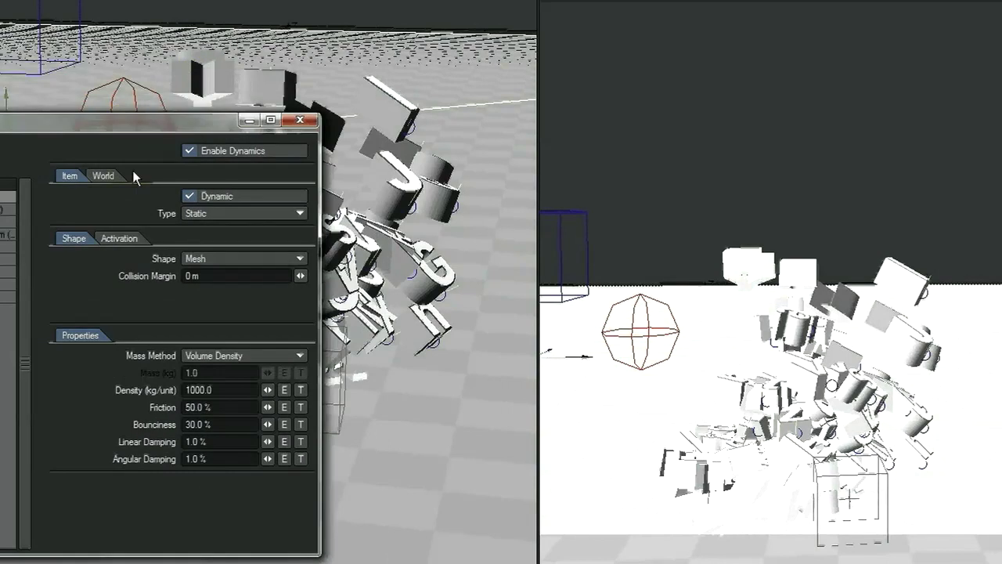
Step the animation back frame by frame to before the word letters drop out of view
click(495, 271)
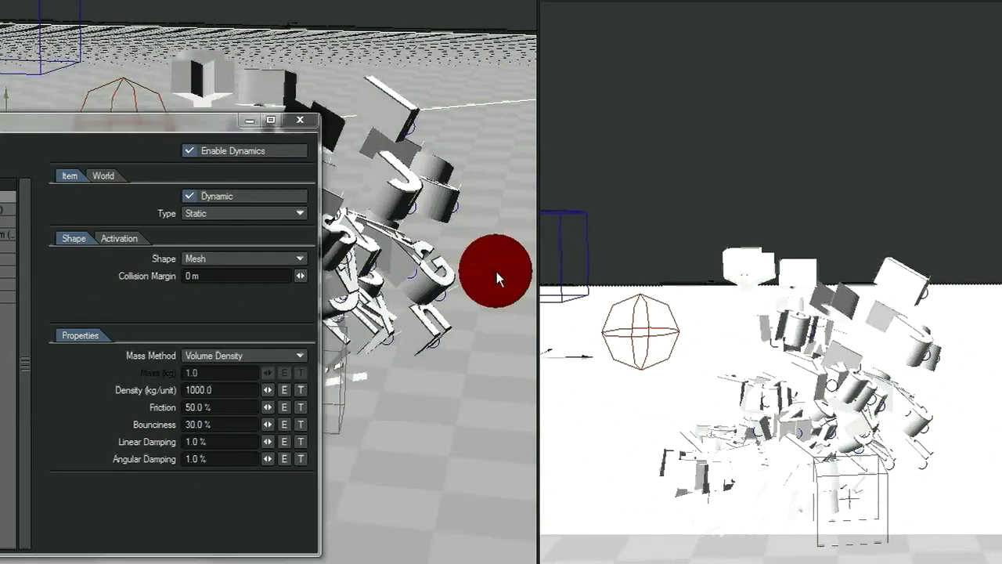
key(Left)
key(Left)
key(Left)
key(Left)
key(Left)
key(Left)
key(Left)
key(Left)
key(Left)
key(Left)
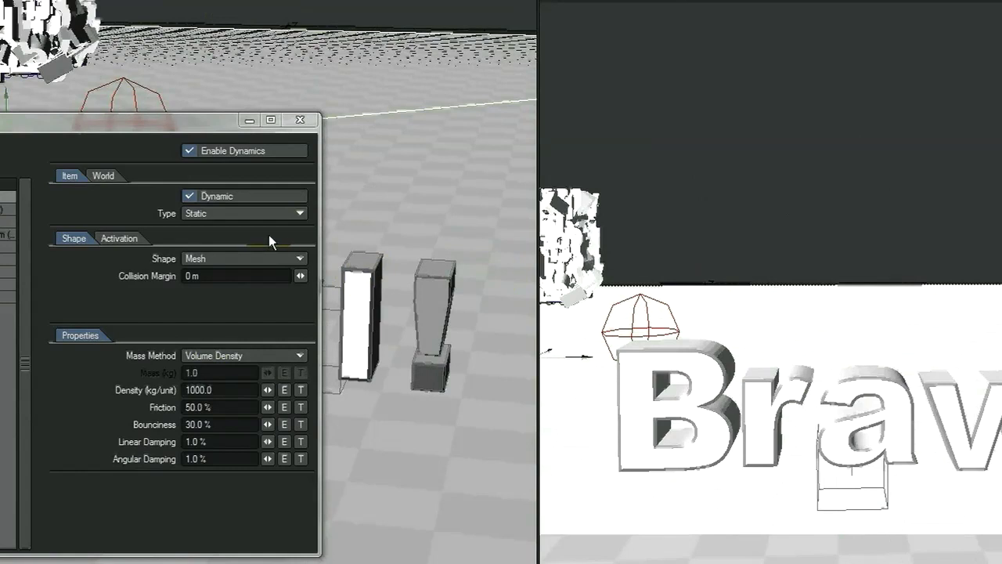
Set the ground plane's collision shape to Box and its collision margin to 10 mm
click(262, 257)
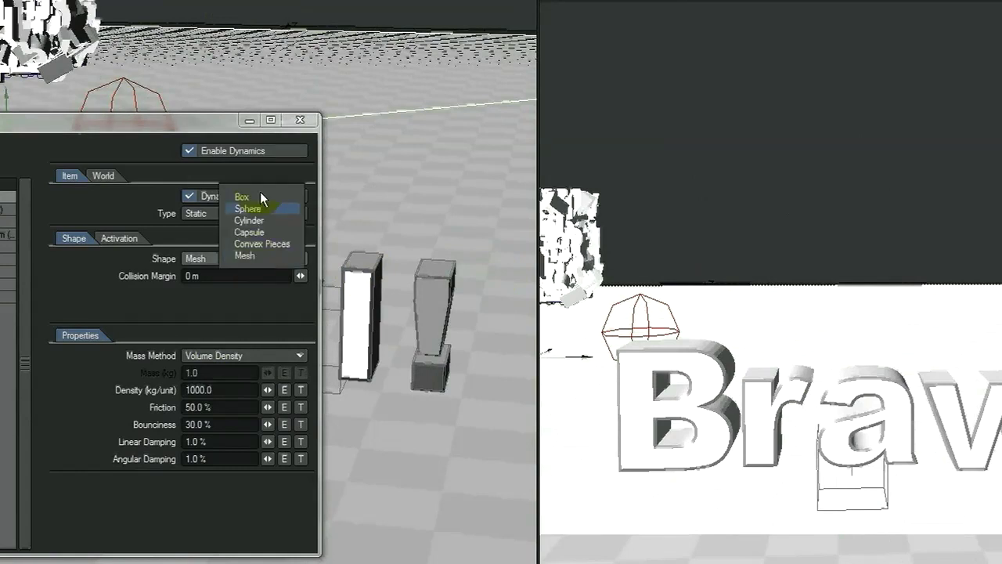
click(260, 192)
click(245, 257)
click(246, 257)
click(133, 276)
text(0.01)
key(Tab)
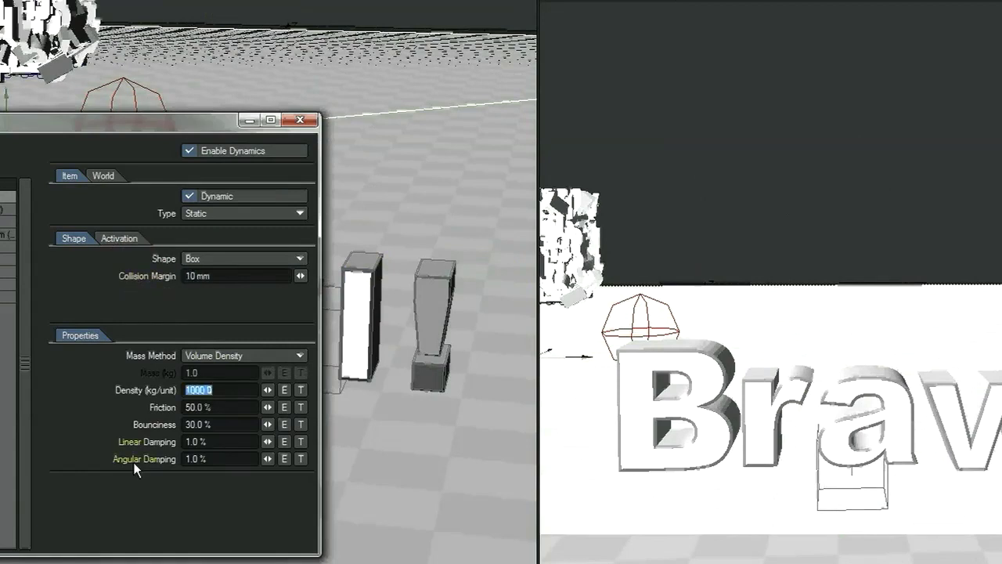
Recall the bulletbrawl selection set, close the Bullet properties and move the object picker clear of the word letters
click(498, 271)
key(space)
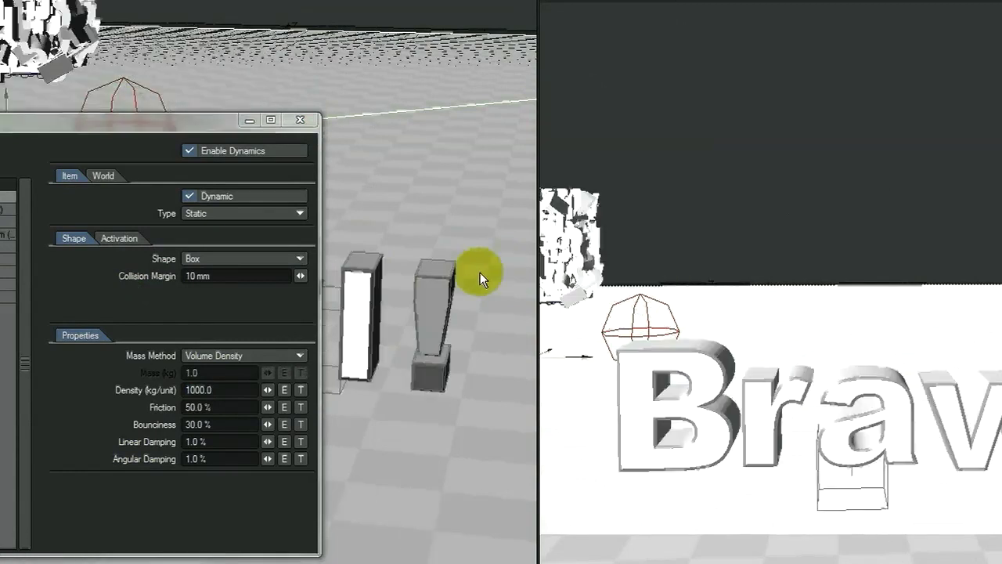
click(249, 119)
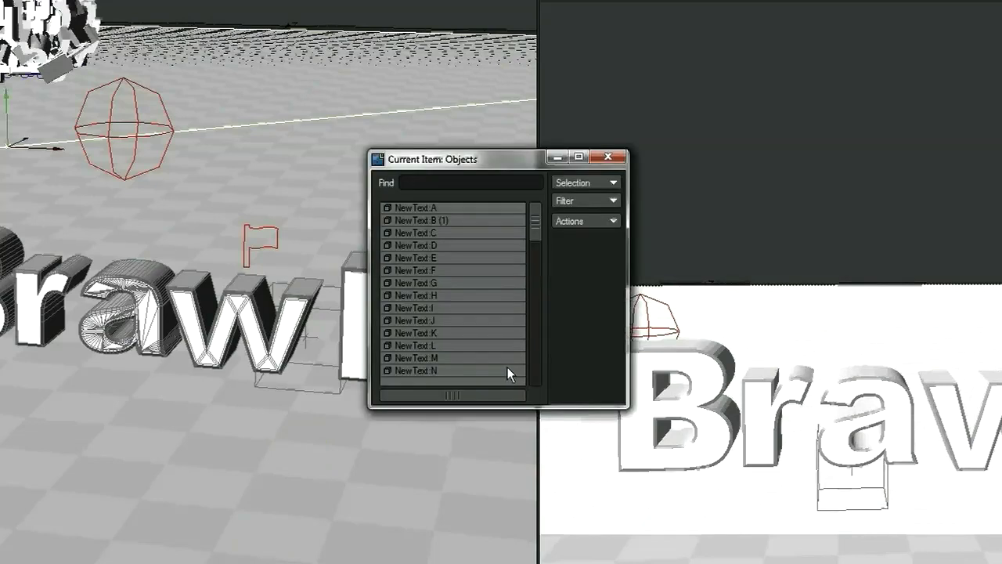
click(584, 185)
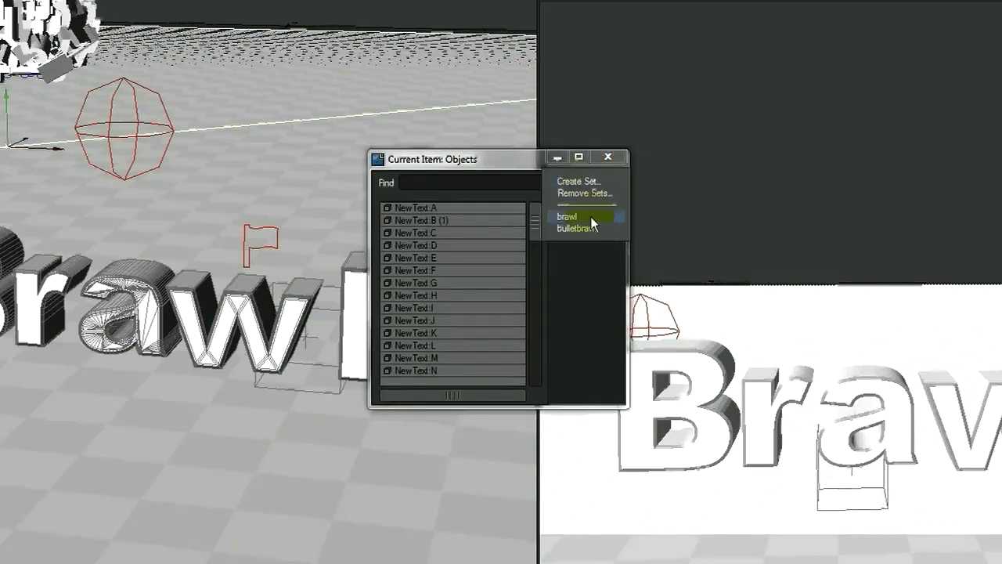
click(590, 225)
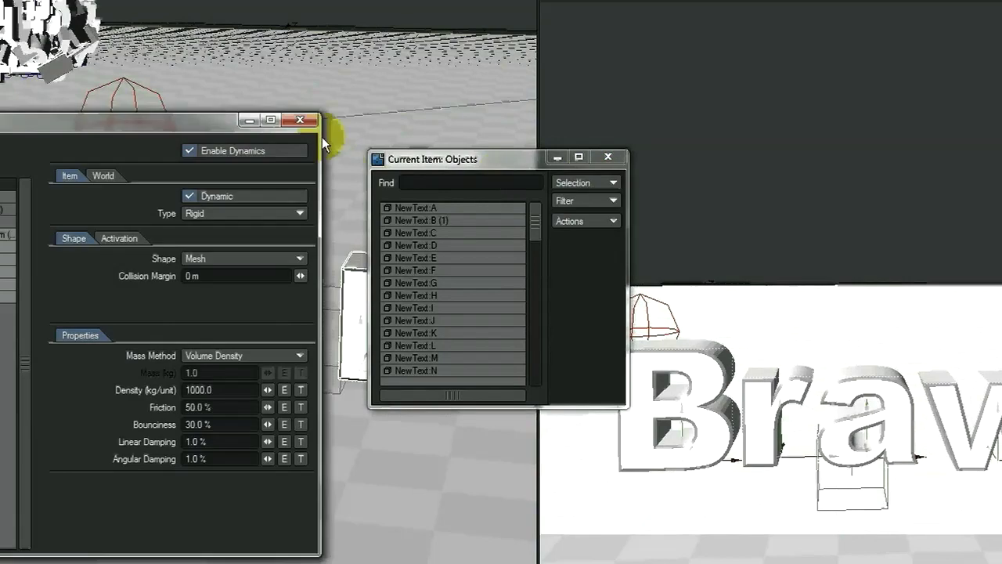
click(305, 120)
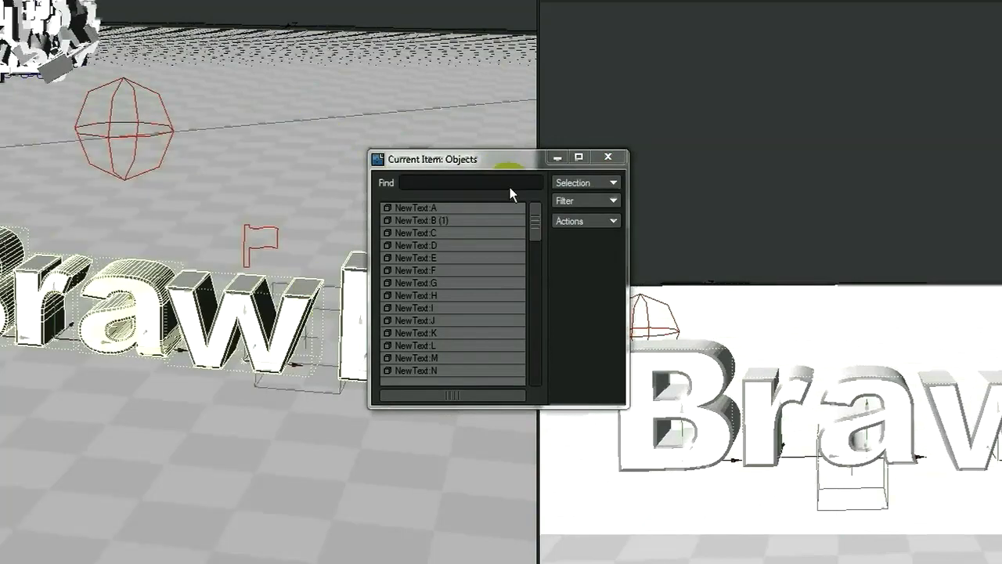
drag(512, 160, 714, 84)
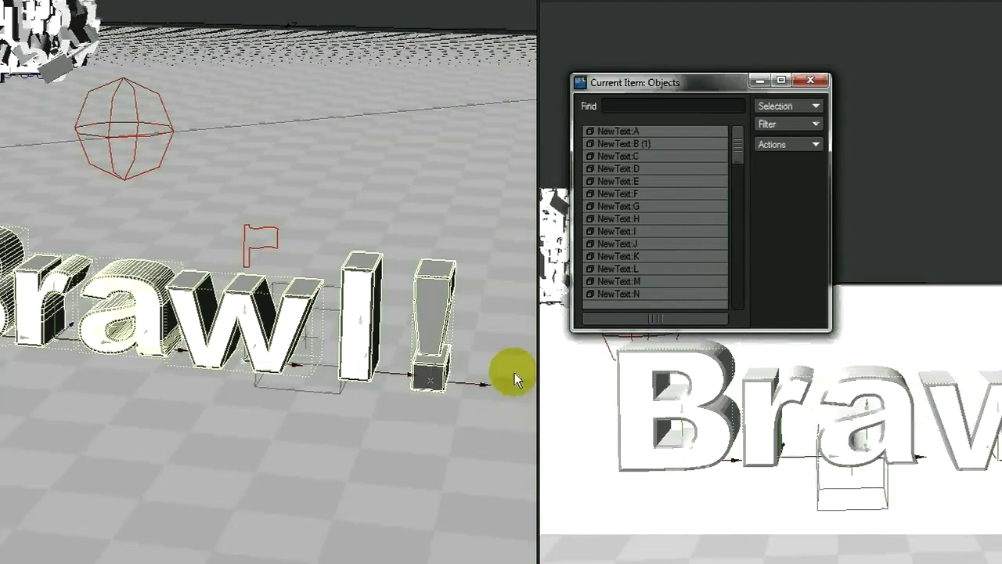
In the side view, move the word letters over beside the letter flock and raise them high above the ground
key(1)
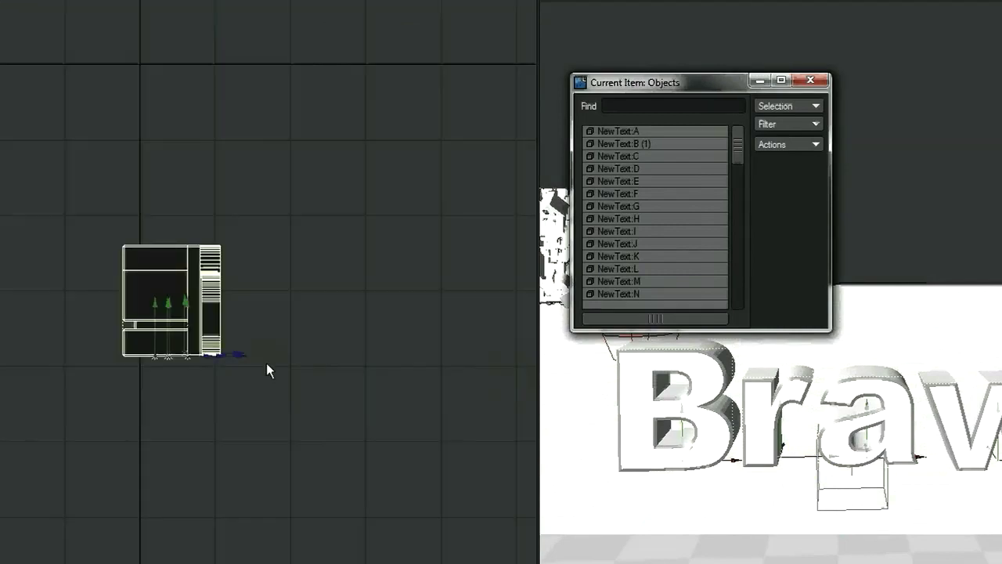
ctrl+alt+drag(317, 432, 498, 270)
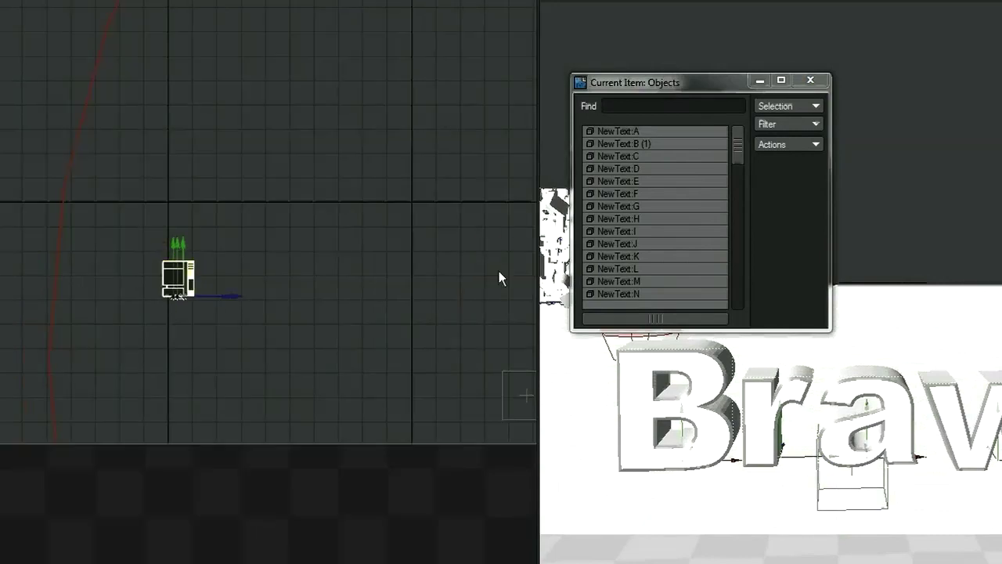
right_drag(499, 271, 499, 271)
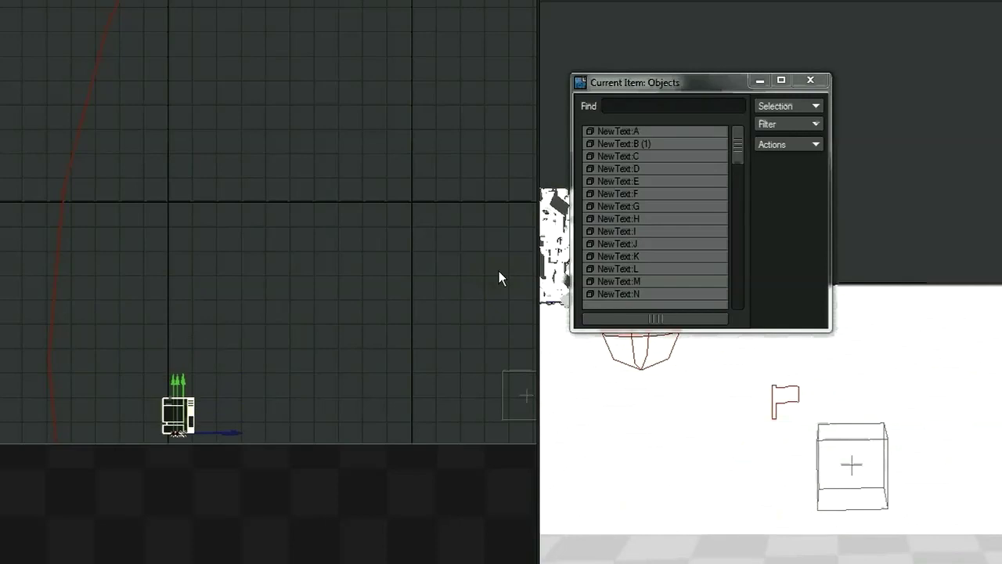
key(y)
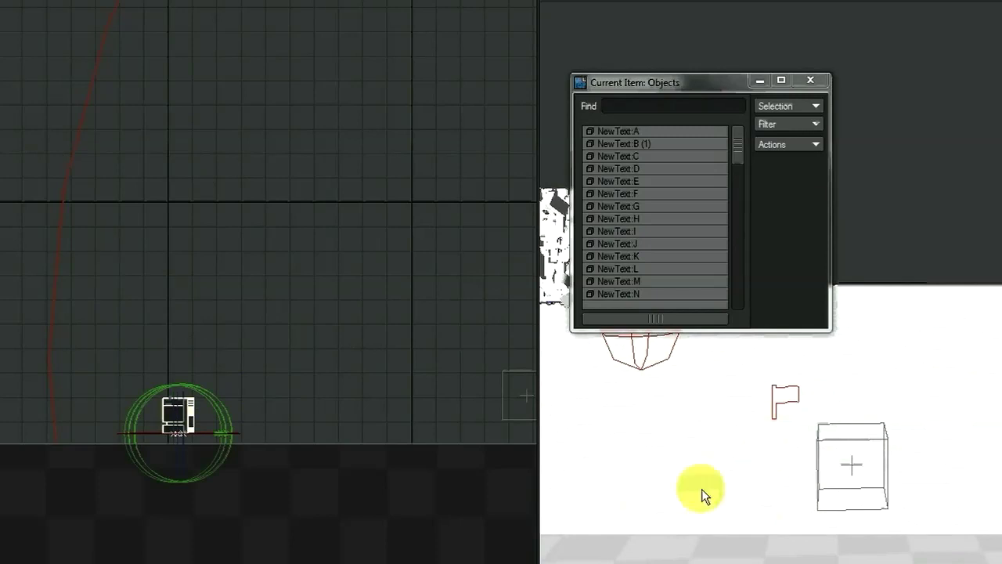
key(t)
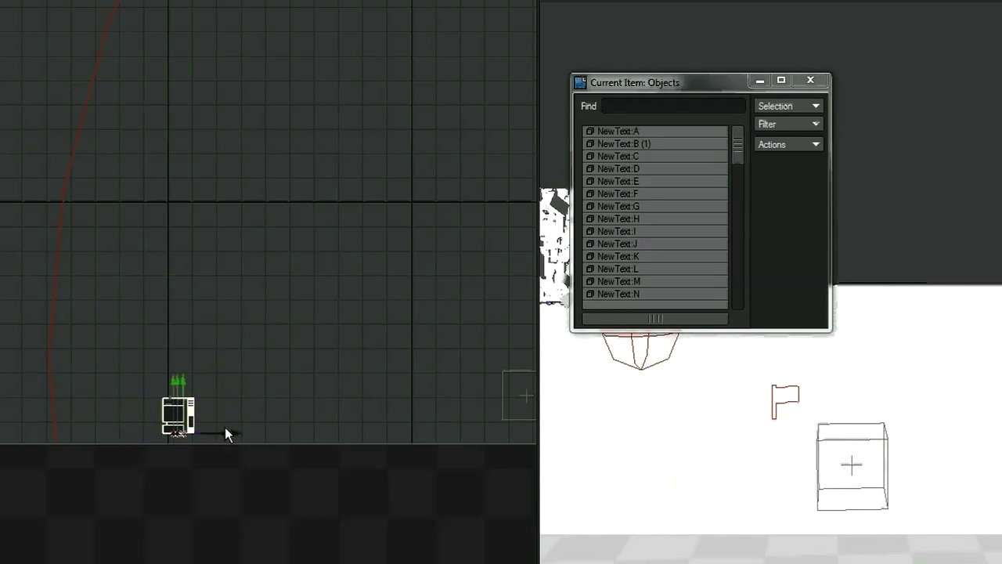
drag(499, 277, 523, 274)
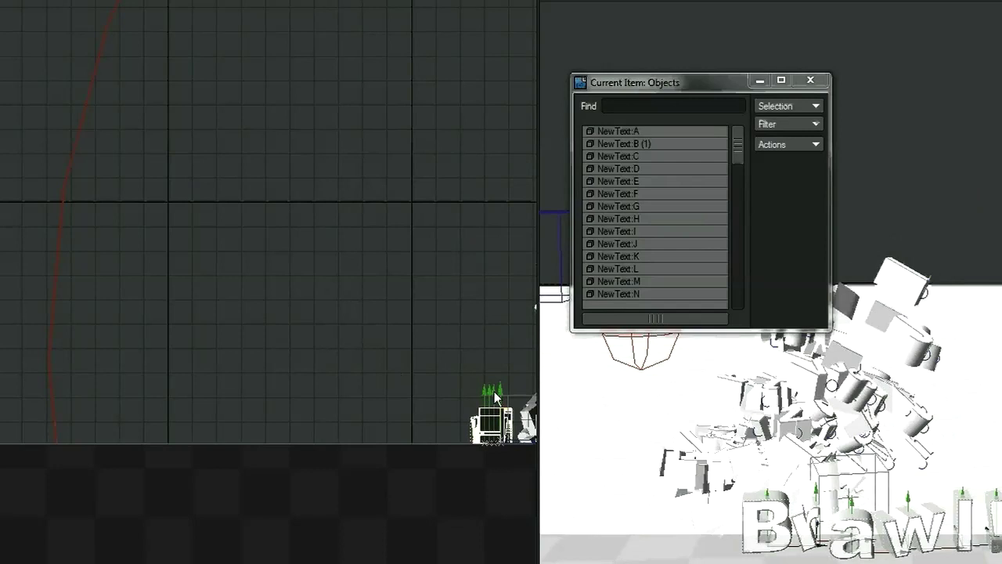
mouse_move(493, 391)
right_down()
mouse_move(501, 138)
mouse_move(501, 278)
right_up()
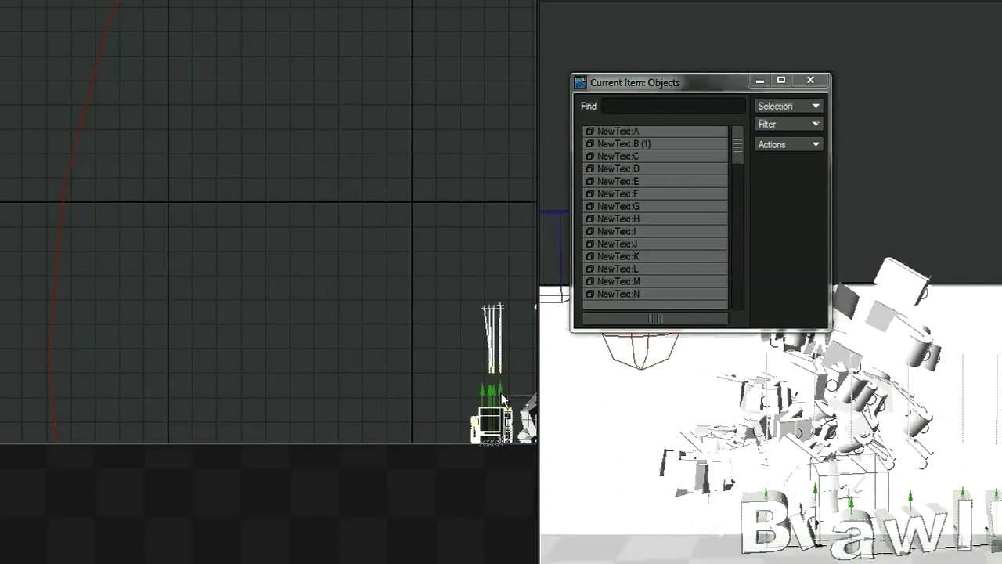
drag(501, 393, 499, 277)
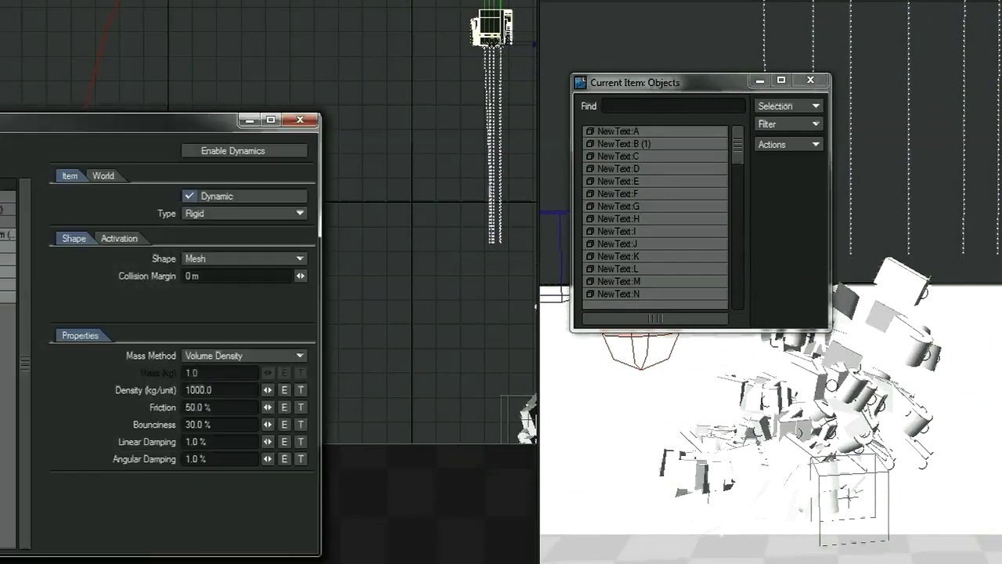
Set the word letters' initial activation to Activate On Last Key in the Bullet properties
click(124, 237)
click(225, 258)
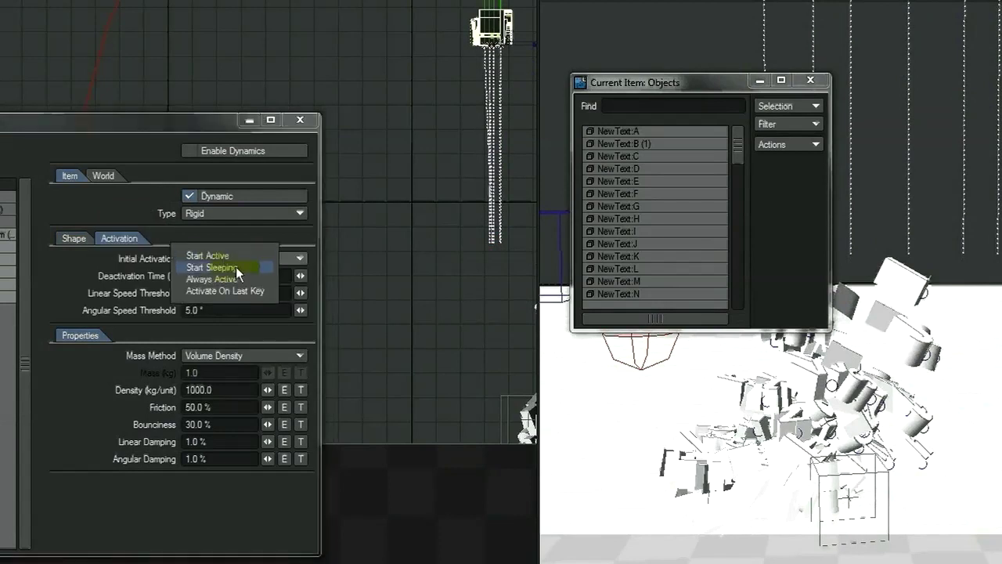
click(241, 288)
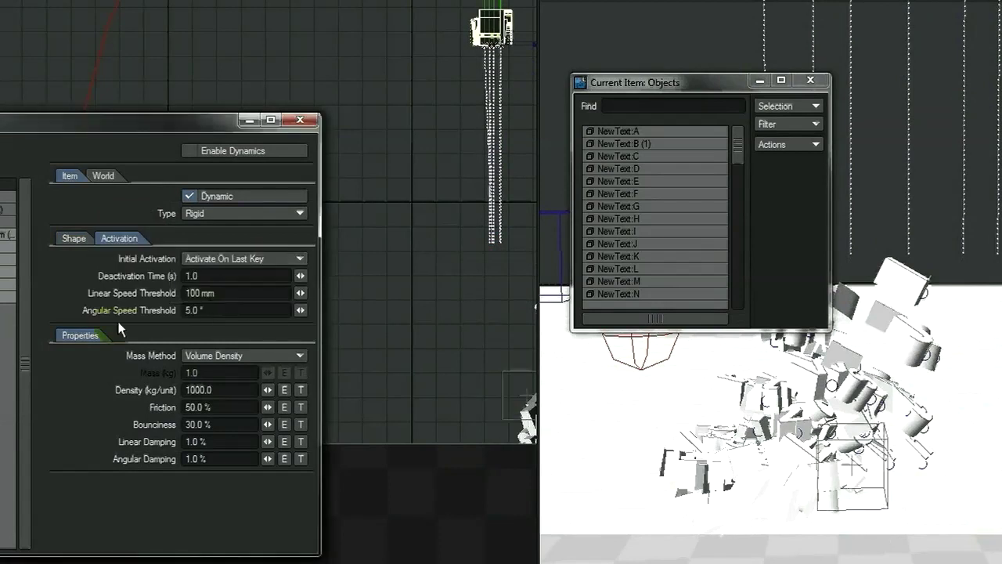
click(308, 120)
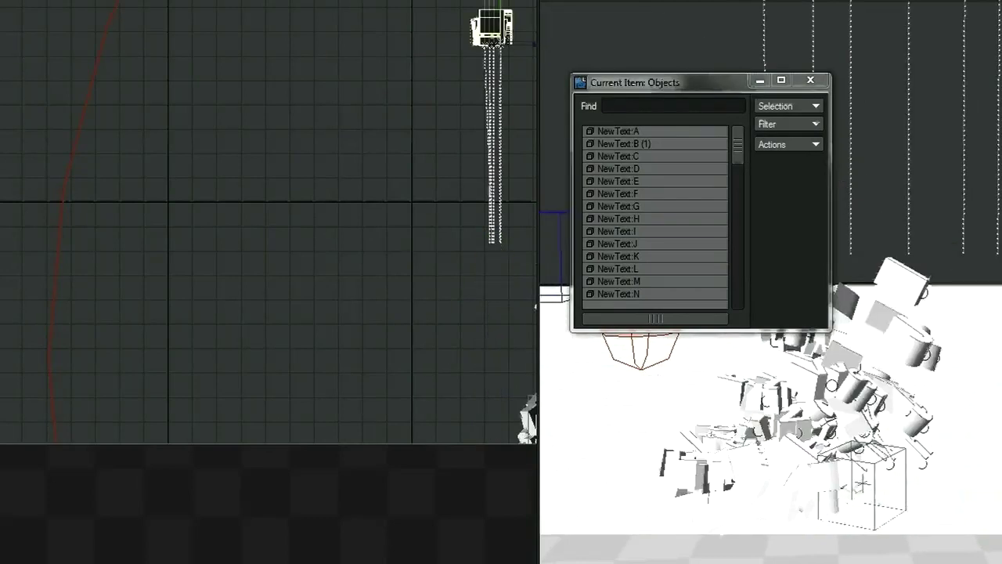
Create a key at frame 0 for the word letters in their raised position
key(Return)
text(0)
key(Return)
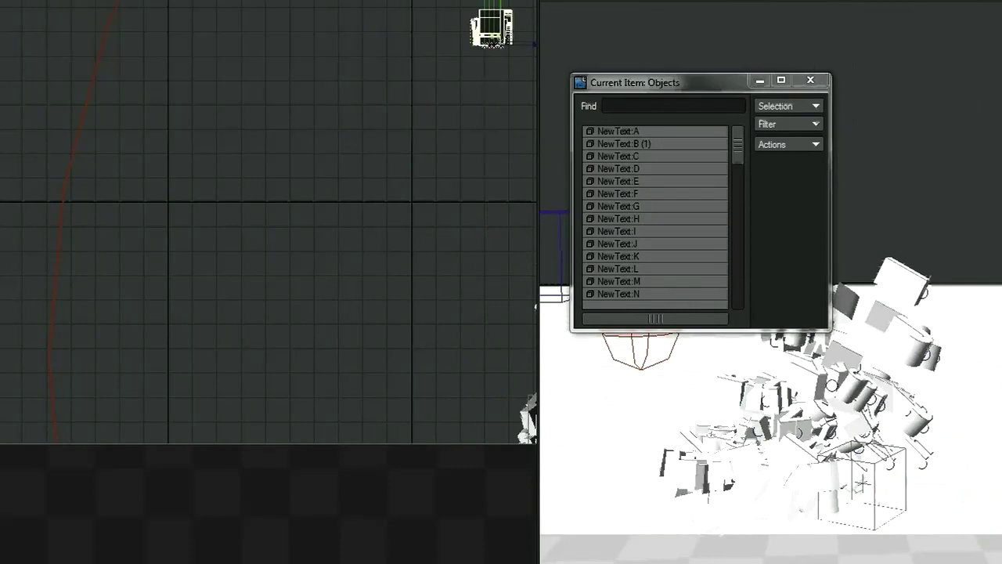
Straighten the raised word letters' rotation and key them at frame 0
key(y)
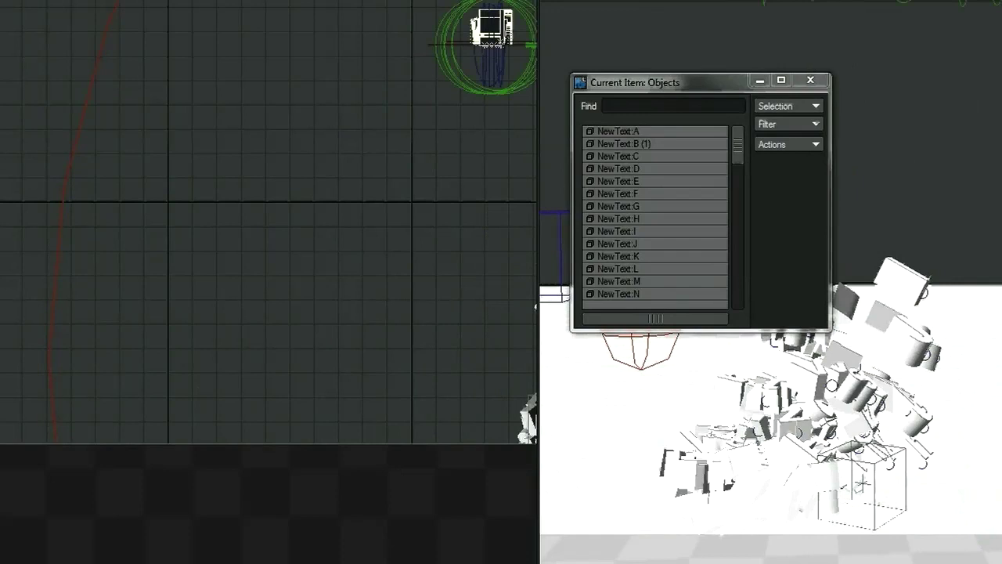
key(Return)
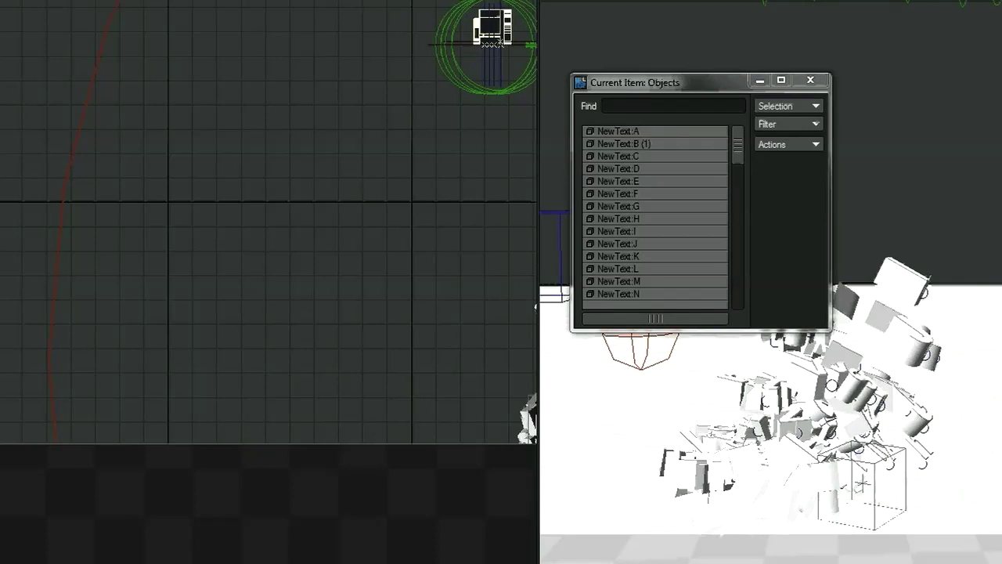
key(Return)
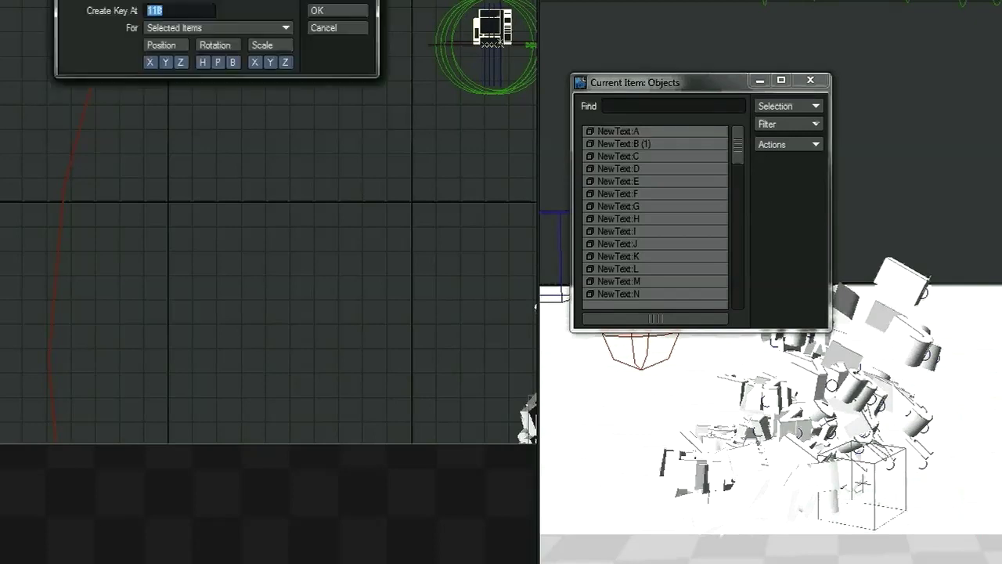
text(0)
key(Return)
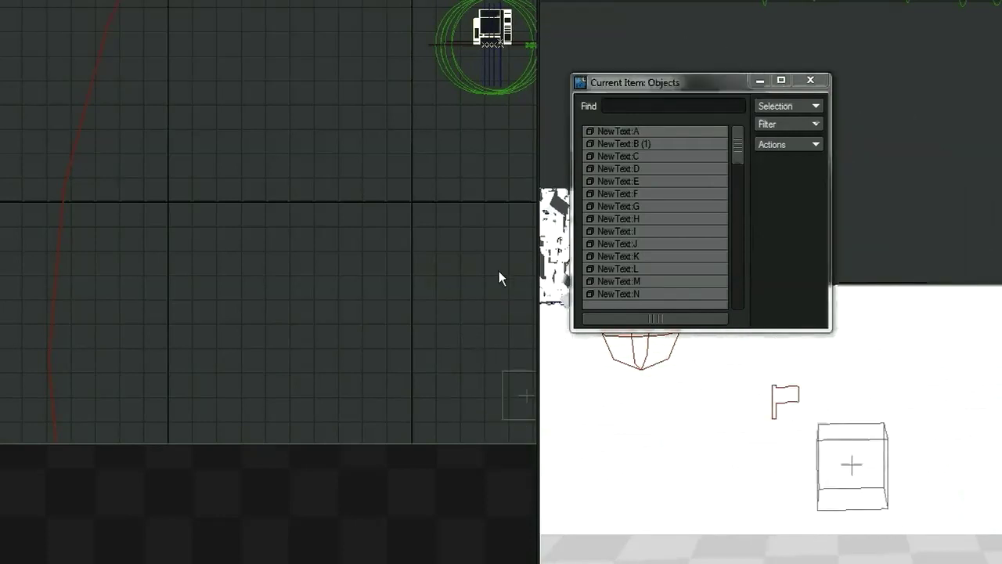
Reselect the word letters for moving by recalling the bulletbrawl selection set
key(t)
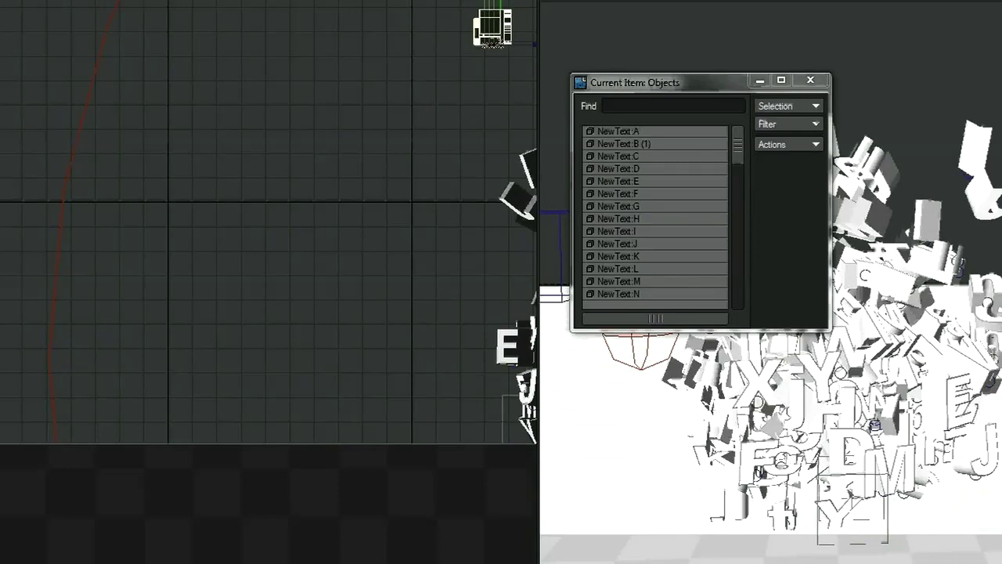
key(Down)
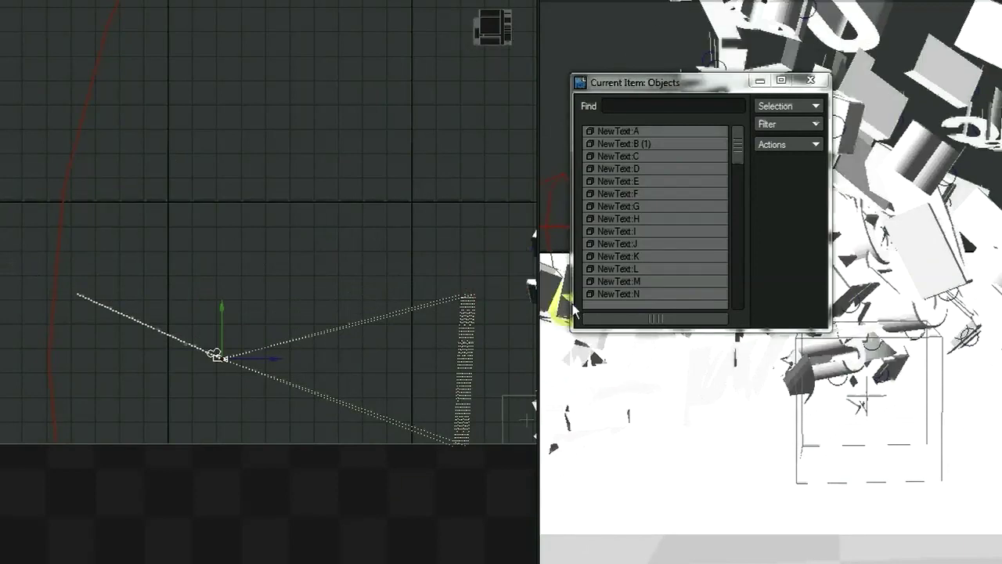
click(777, 103)
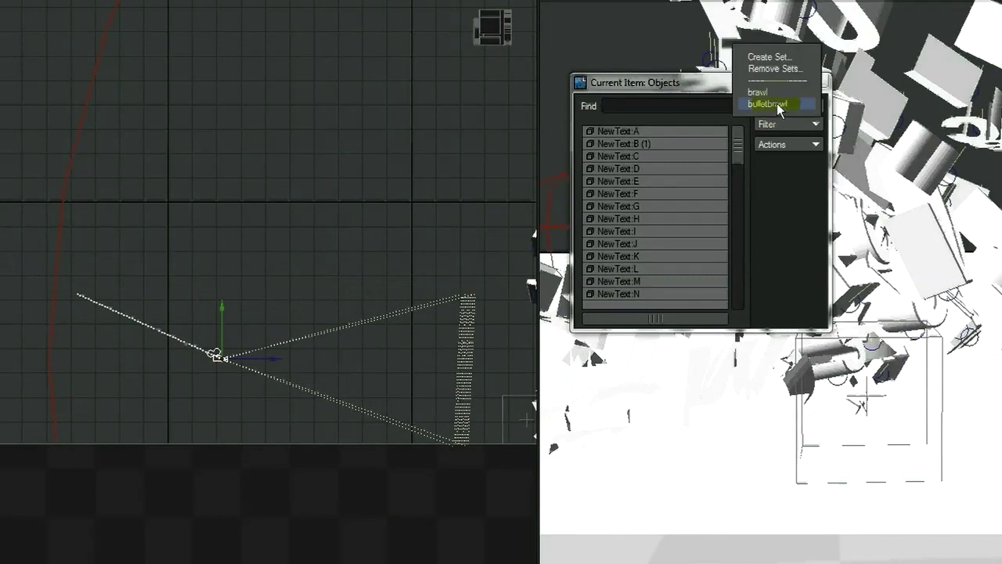
click(777, 104)
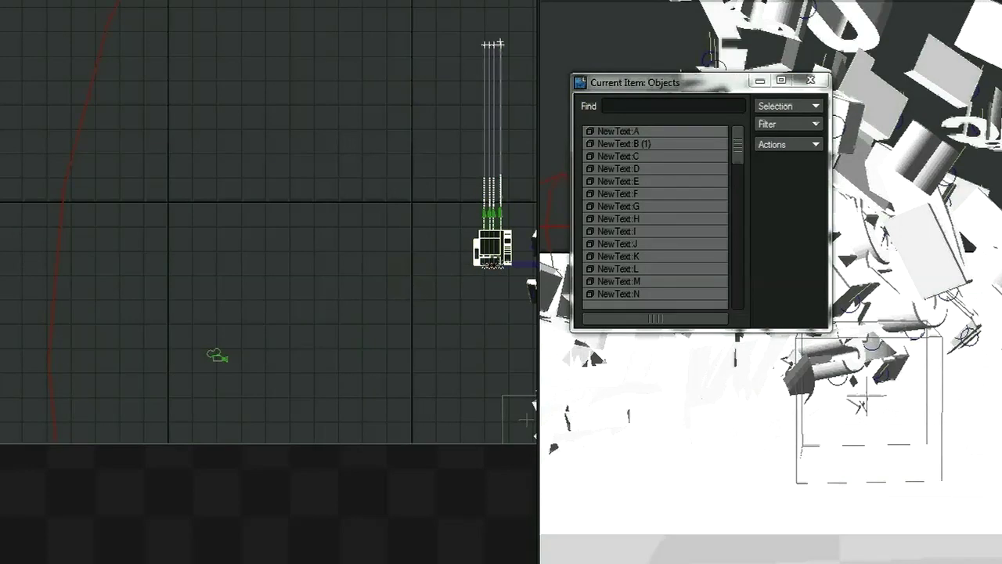
Create a key at frame 118 for the selected word letters and close the list of scene objects
key(Return)
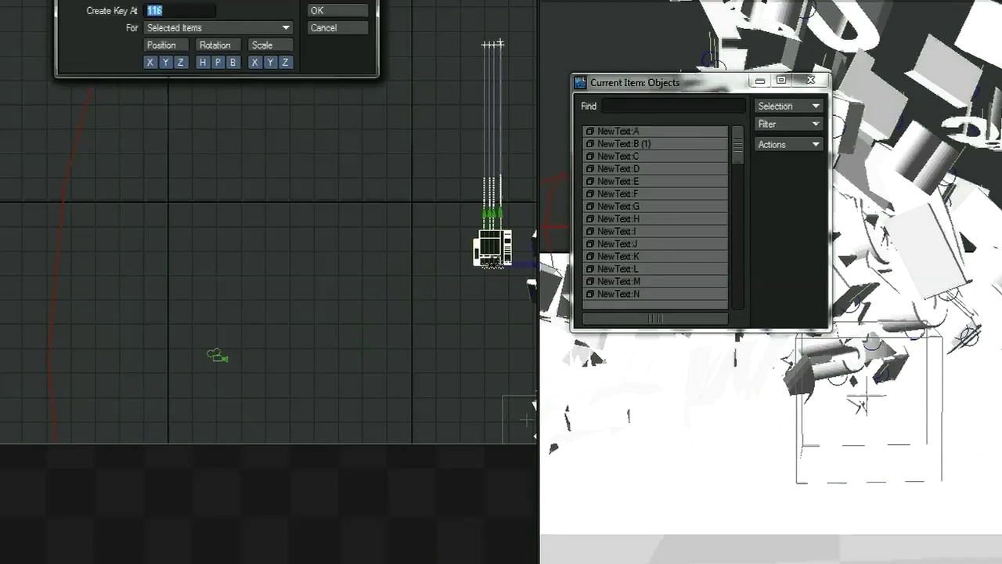
text(118)
key(Return)
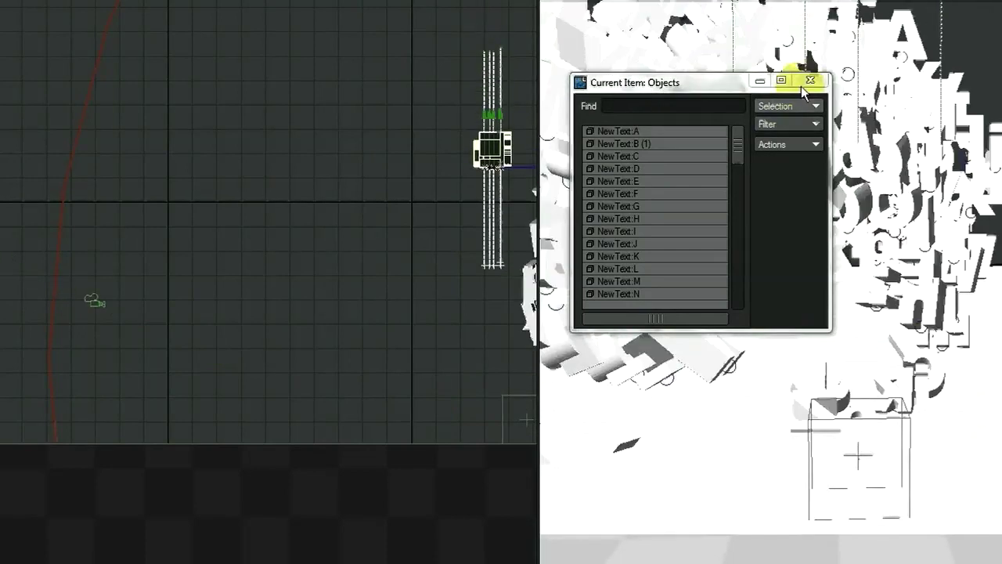
click(806, 79)
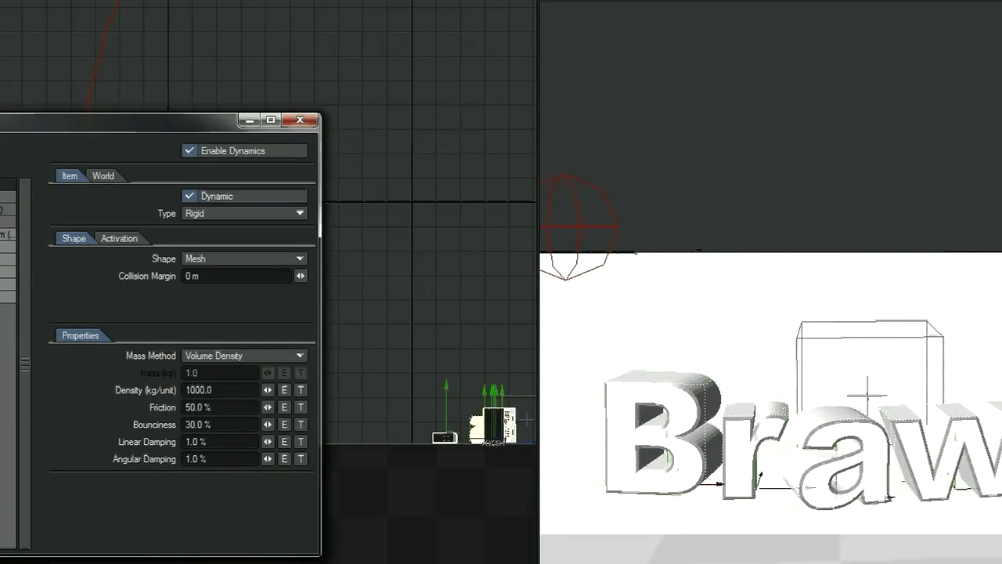
Set the word letters' angular damping to 60% in the Bullet properties
click(3, 236)
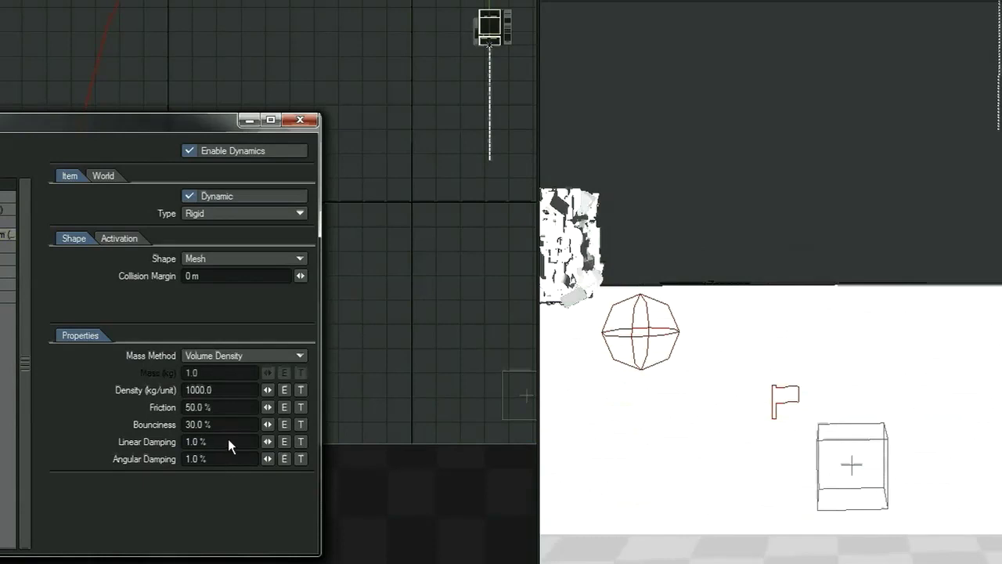
click(90, 459)
text(60)
key(Return)
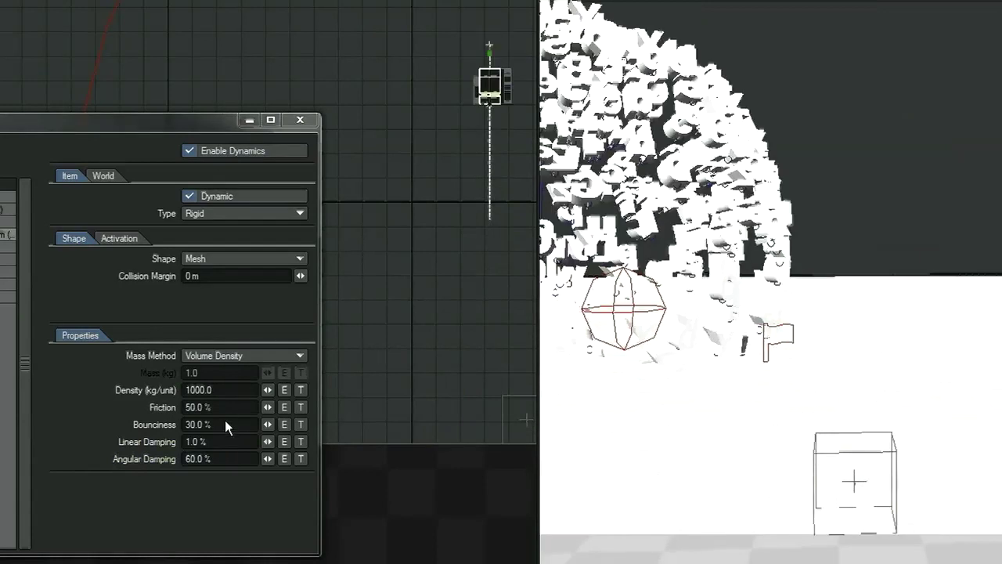
Try a bounciness of 10% for the word letters, followed by a lower one of 5%
click(224, 423)
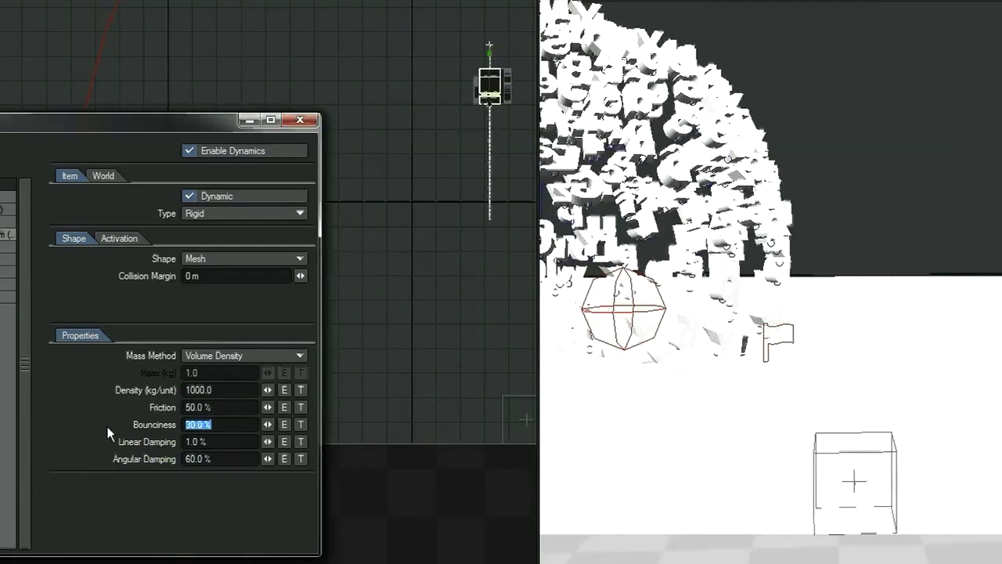
text(10)
key(Tab)
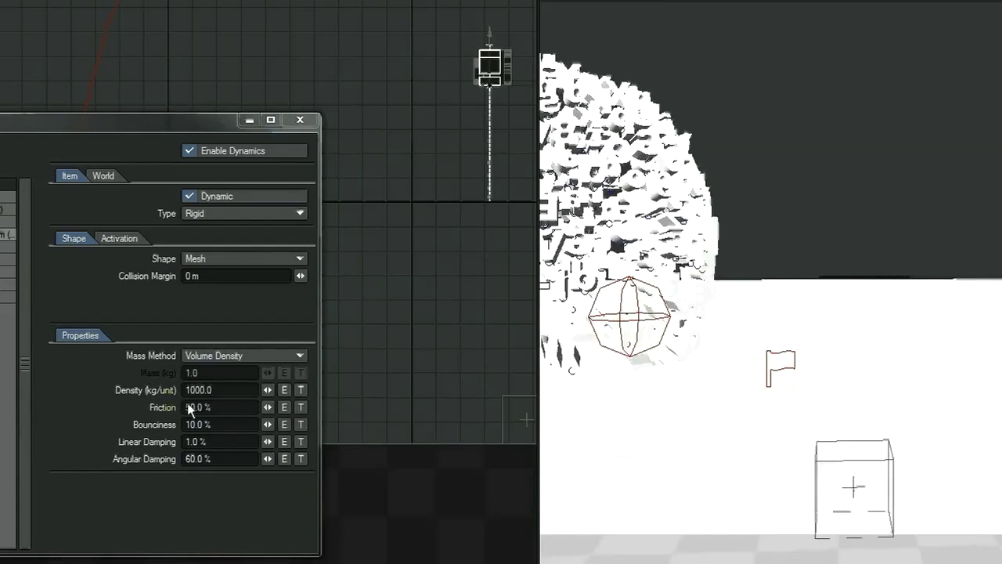
click(231, 424)
text(5)
key(Tab)
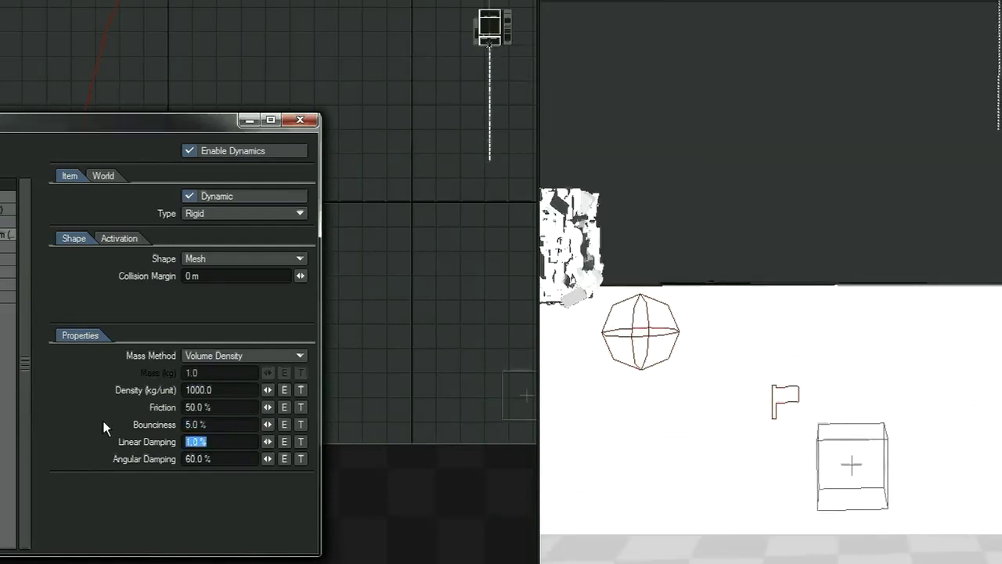
Try a linear damping of 60% for the word letters and dismiss the key creation dialog
text(60)
key(Tab)
key(Return)
key(Return)
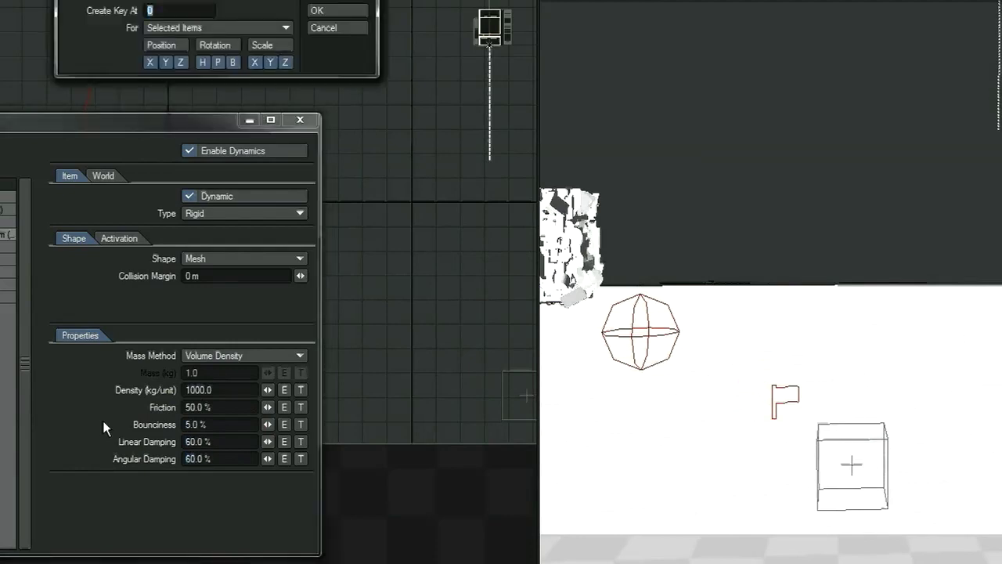
click(336, 24)
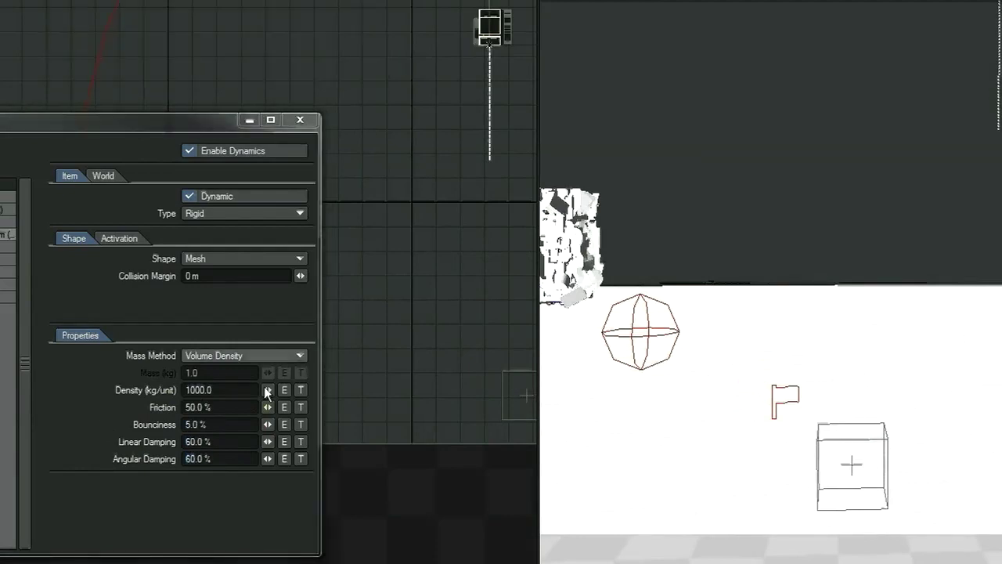
Set the word letters' bounciness to 10% and their linear damping to 40%
click(232, 430)
text(10)
key(Tab)
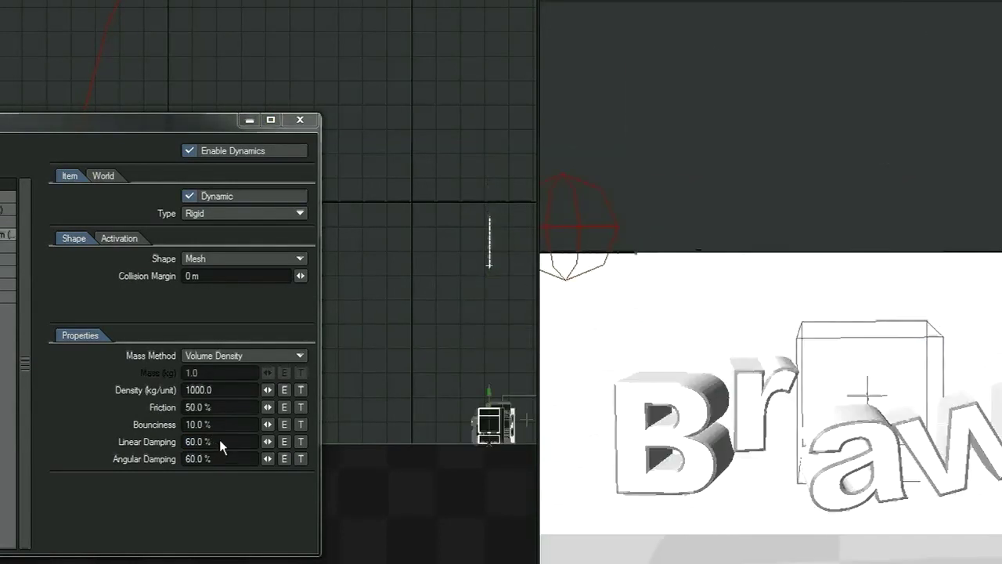
drag(219, 439, 152, 443)
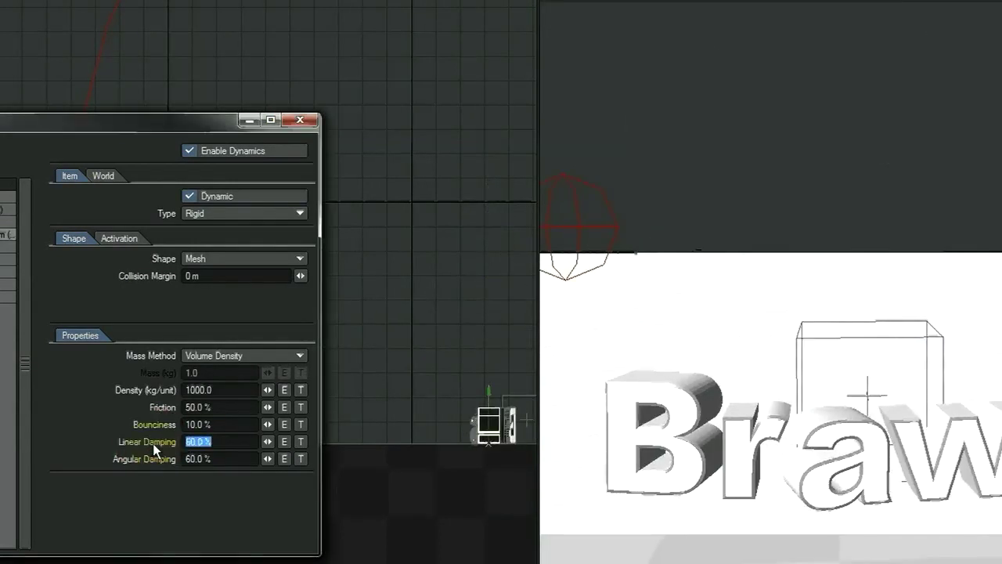
text(40)
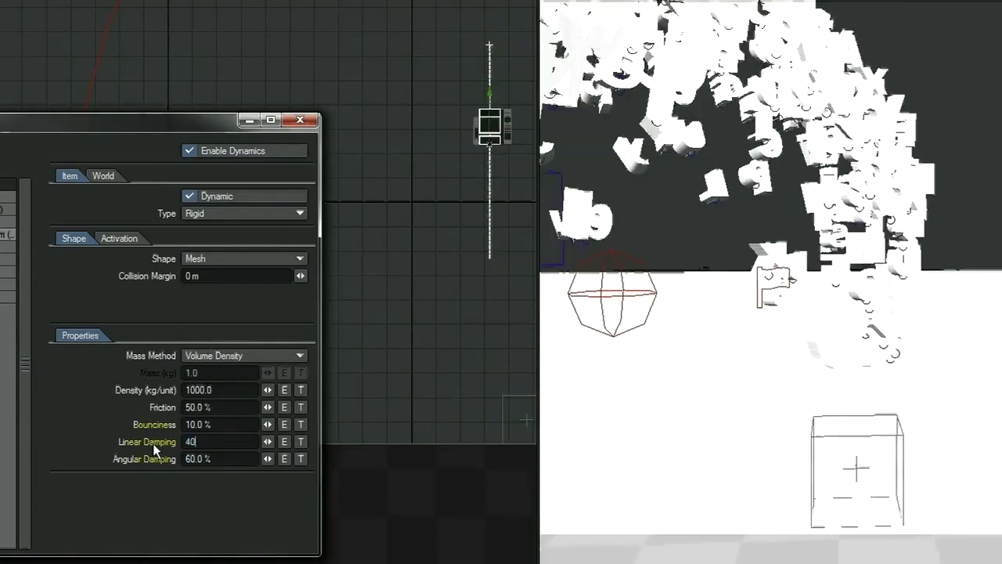
key(Tab)
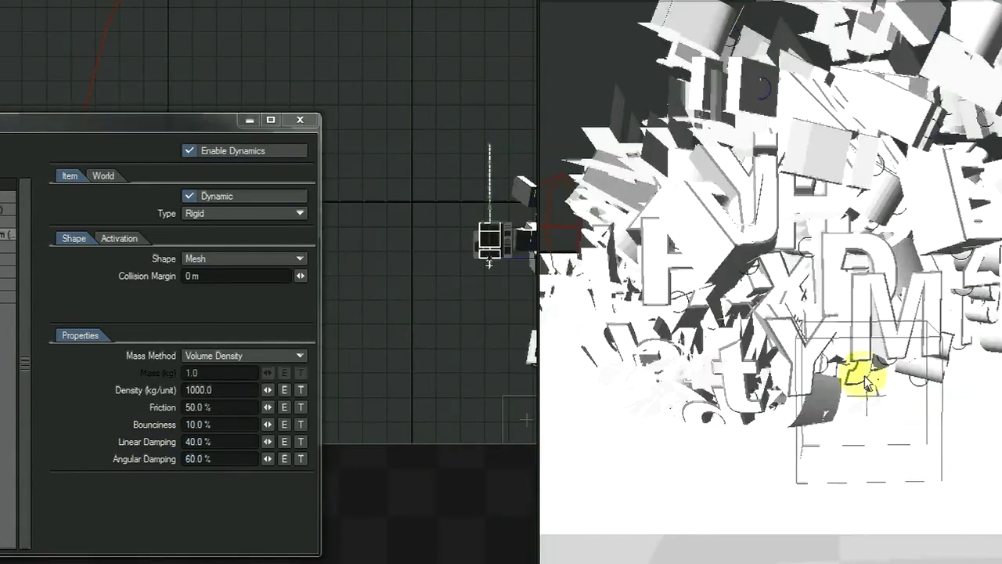
Save the scene, overwriting the existing Brawl.lws file
key(s)
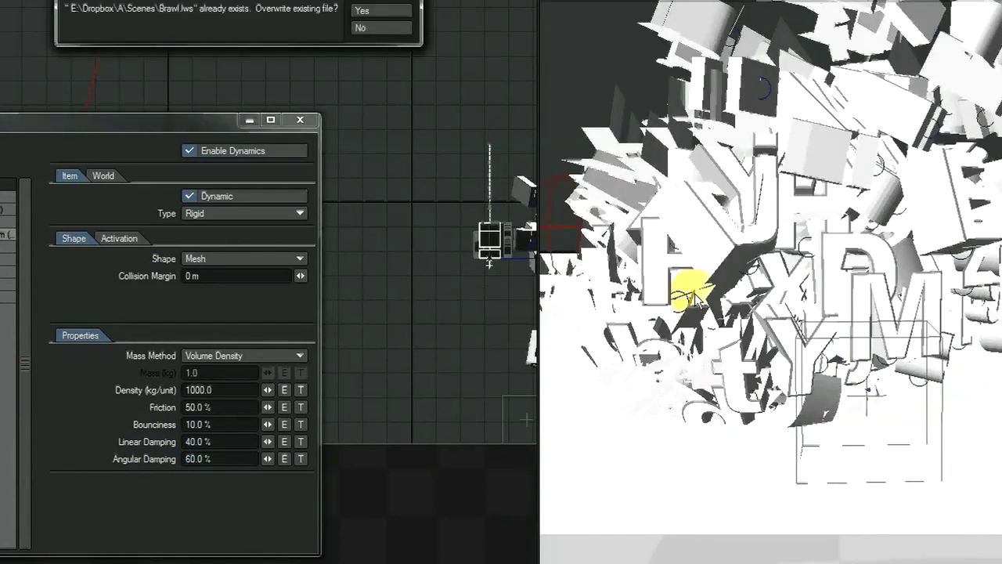
click(379, 10)
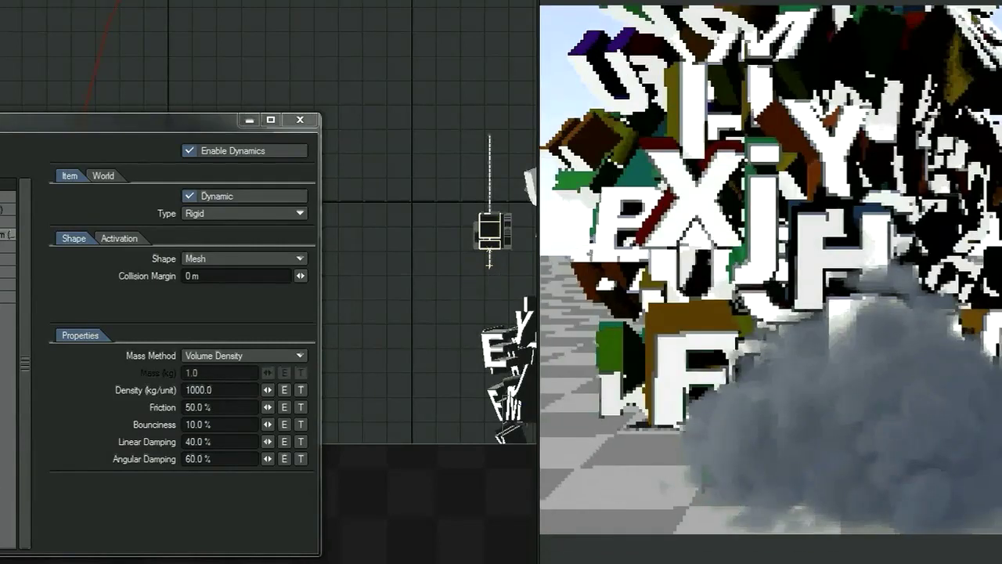
Turn off Dynamic for the scene item with the Box collision shape and close the Bullet properties
click(0, 150)
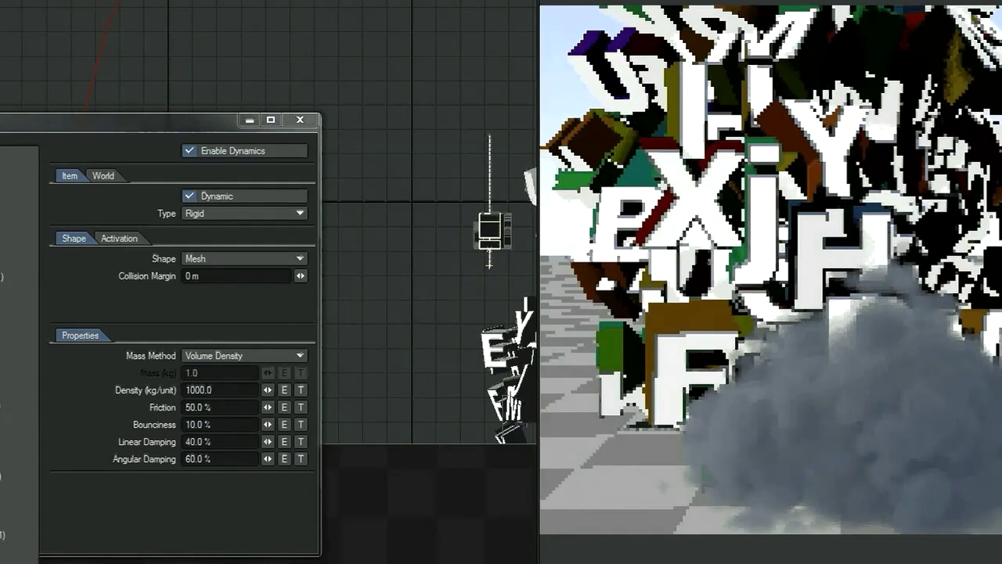
click(0, 235)
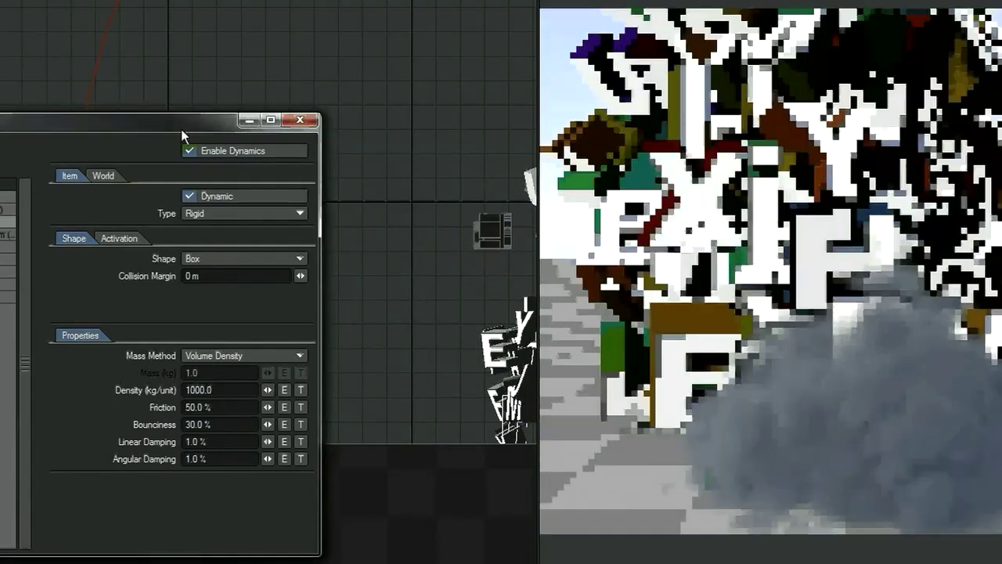
click(294, 118)
click(203, 194)
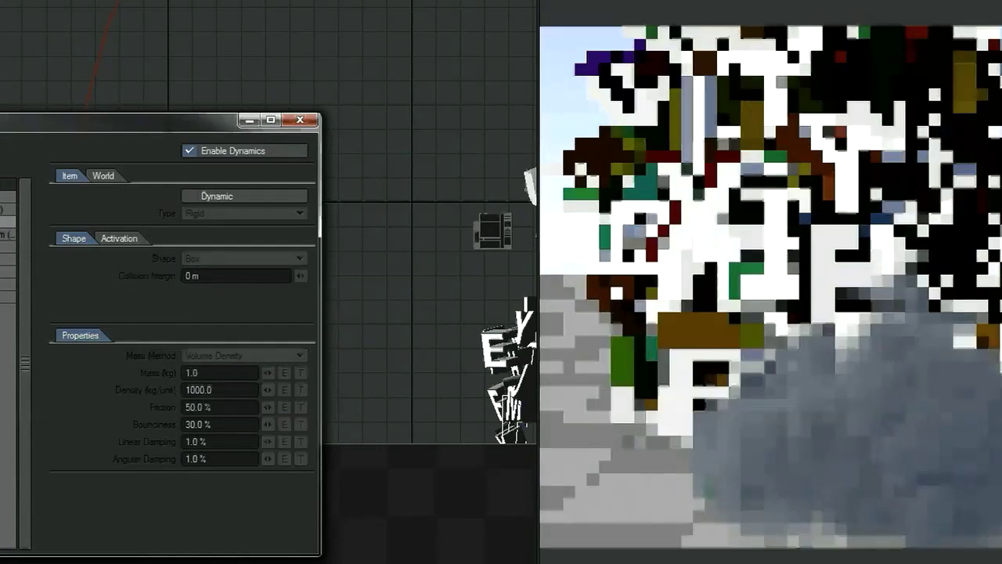
click(299, 119)
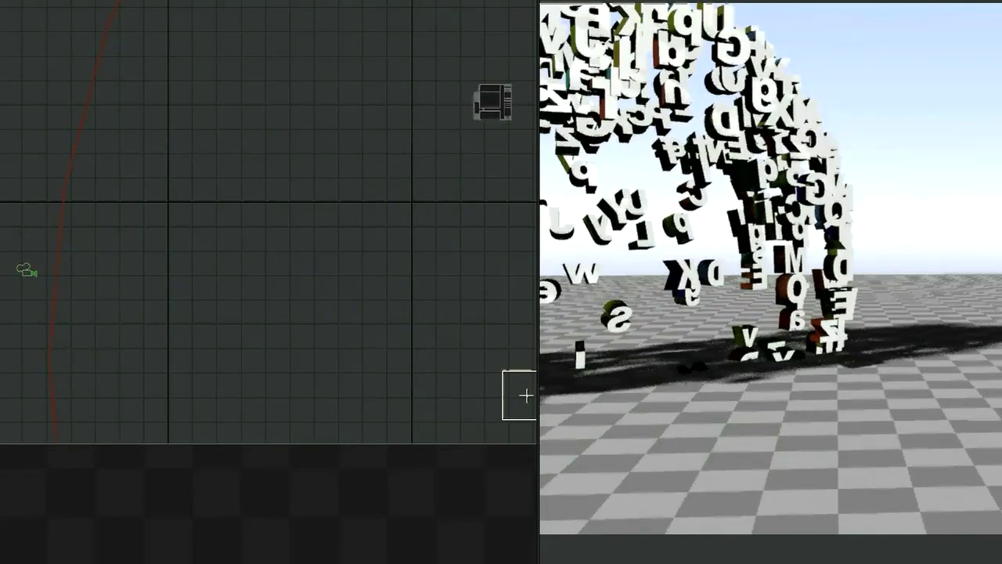
middle_drag(507, 270, 415, 279)
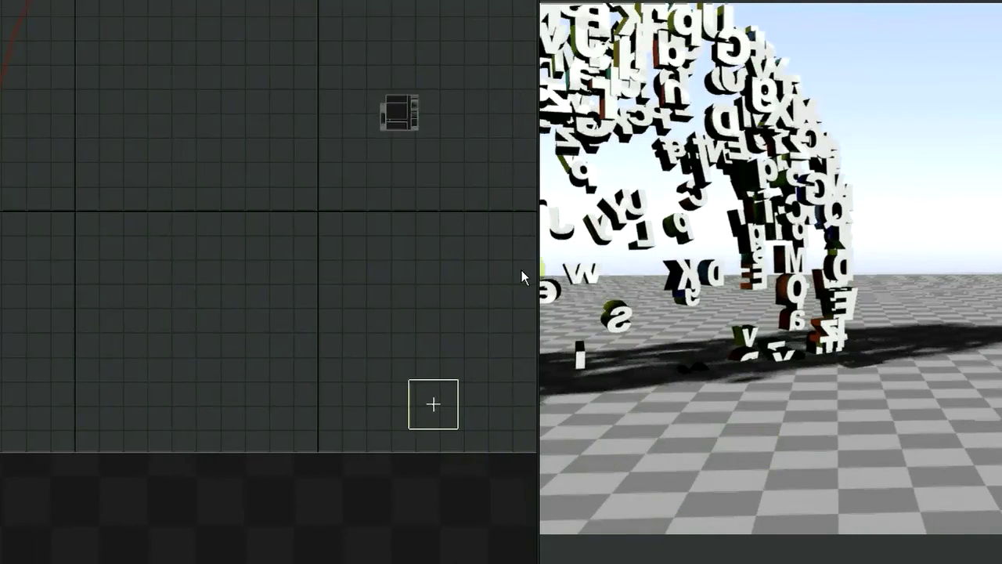
drag(521, 270, 378, 271)
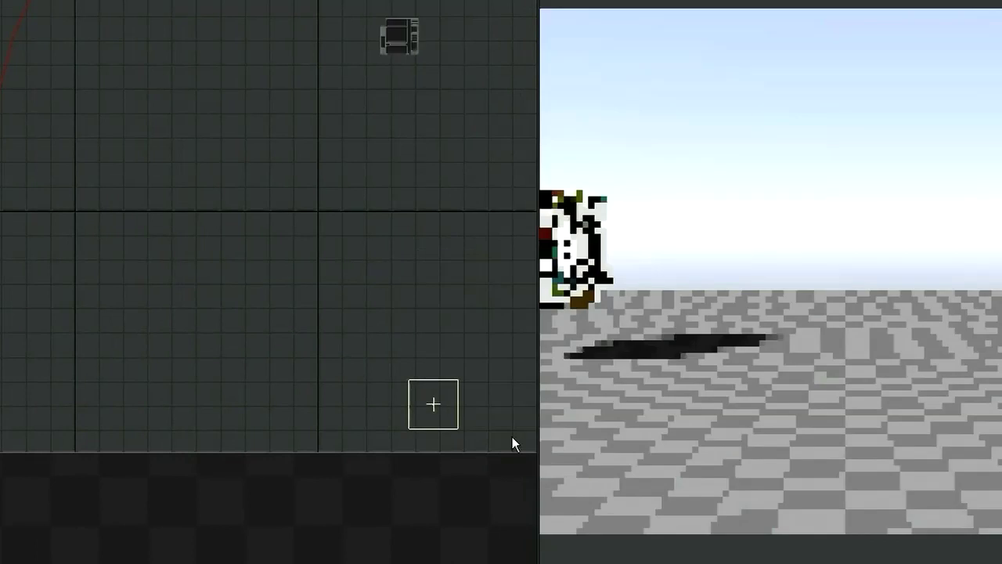
key(y)
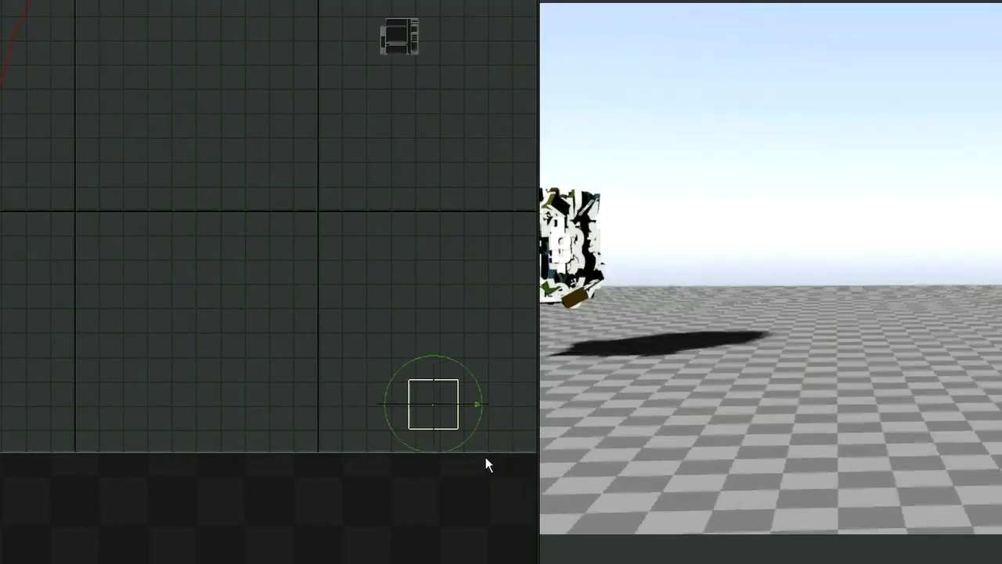
key(t)
key(y)
Set the Cloud particle emitter's Y velocity to 0 m in the motion settings of its object properties
key(p)
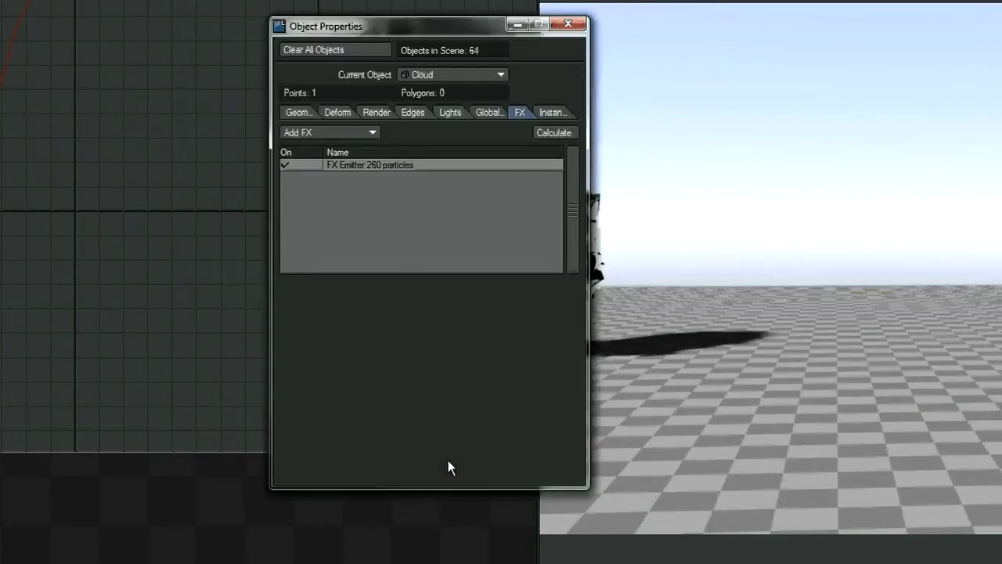
double_click(411, 165)
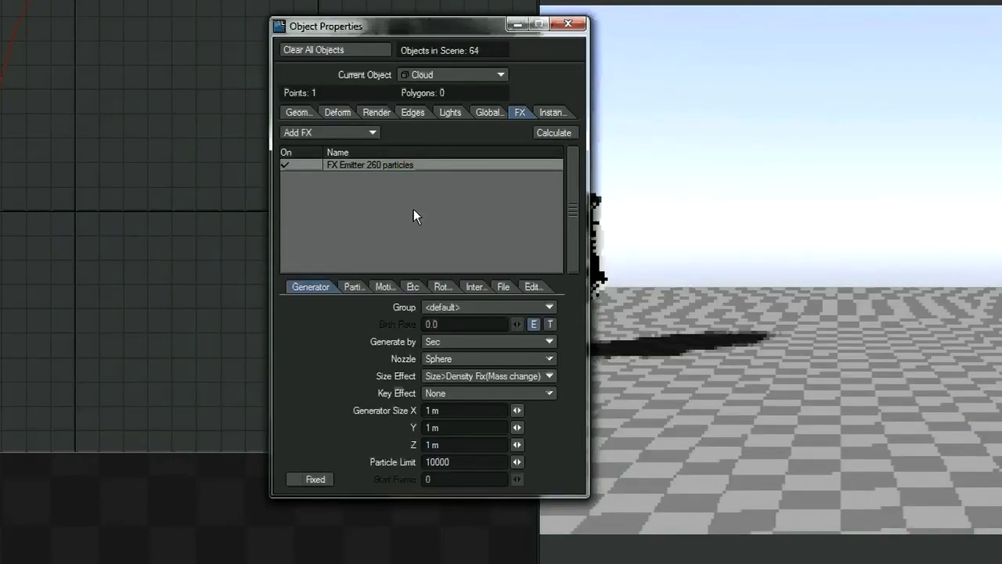
click(384, 286)
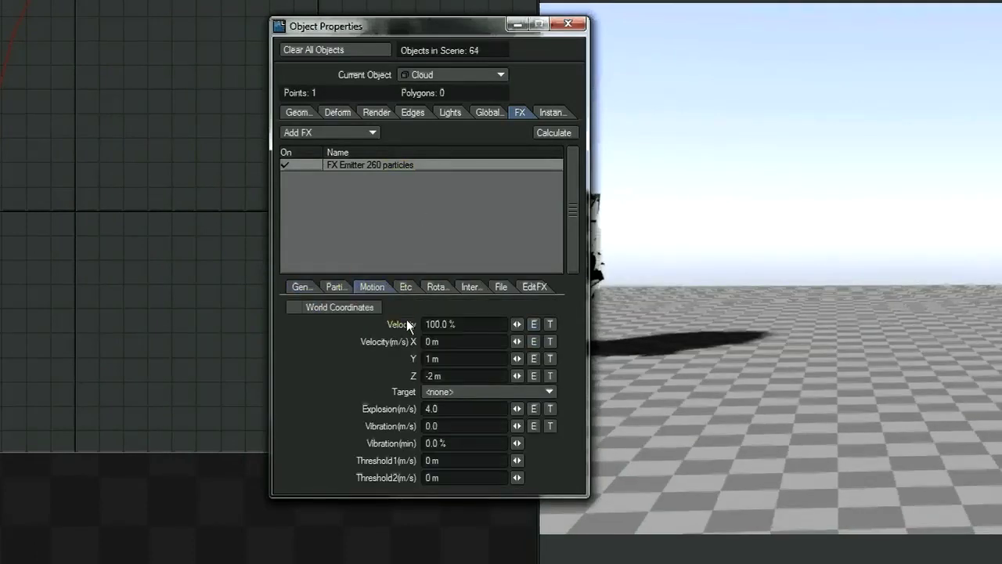
click(464, 375)
click(404, 360)
text(0)
key(Tab)
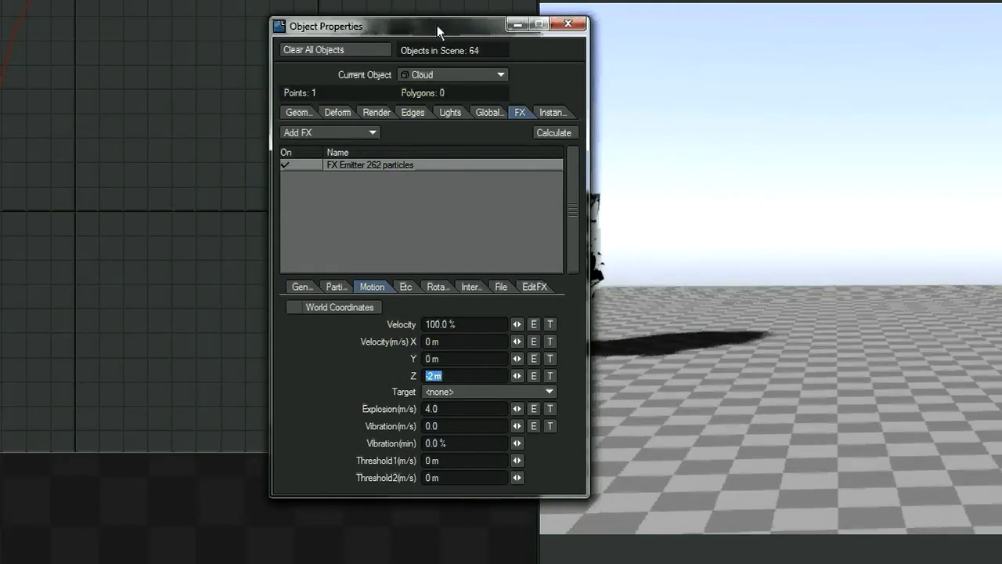
drag(437, 25, 174, 21)
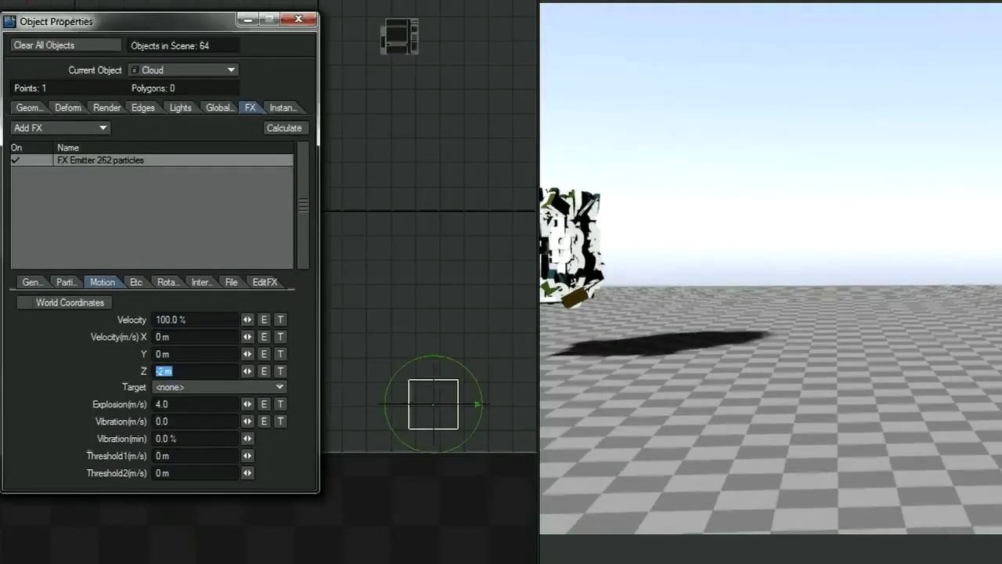
mouse_move(511, 272)
middle_down()
mouse_move(604, 271)
mouse_move(506, 272)
middle_up()
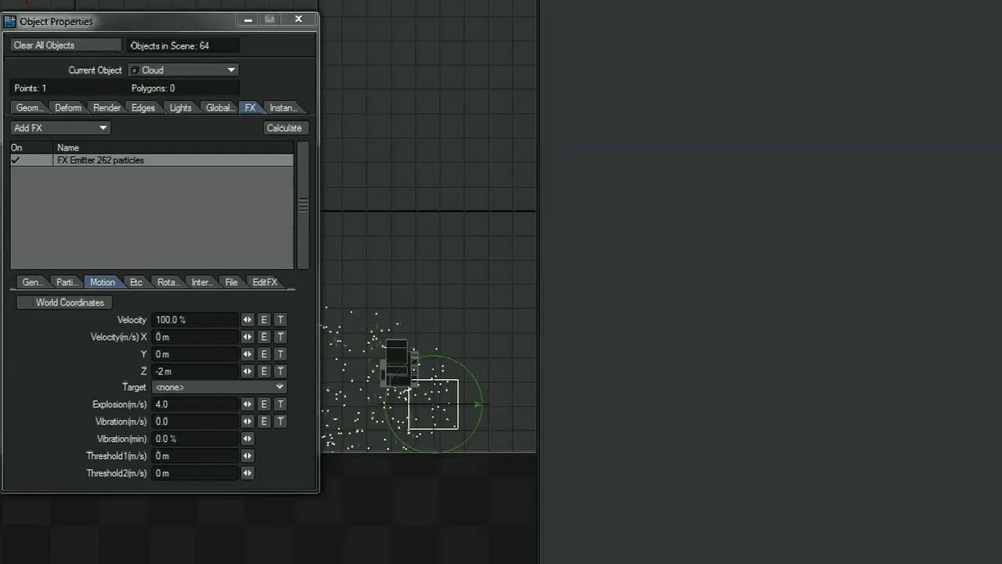
Change the Cloud's HyperVoxels object type to Sprite and close the HyperVoxels settings
click(570, 131)
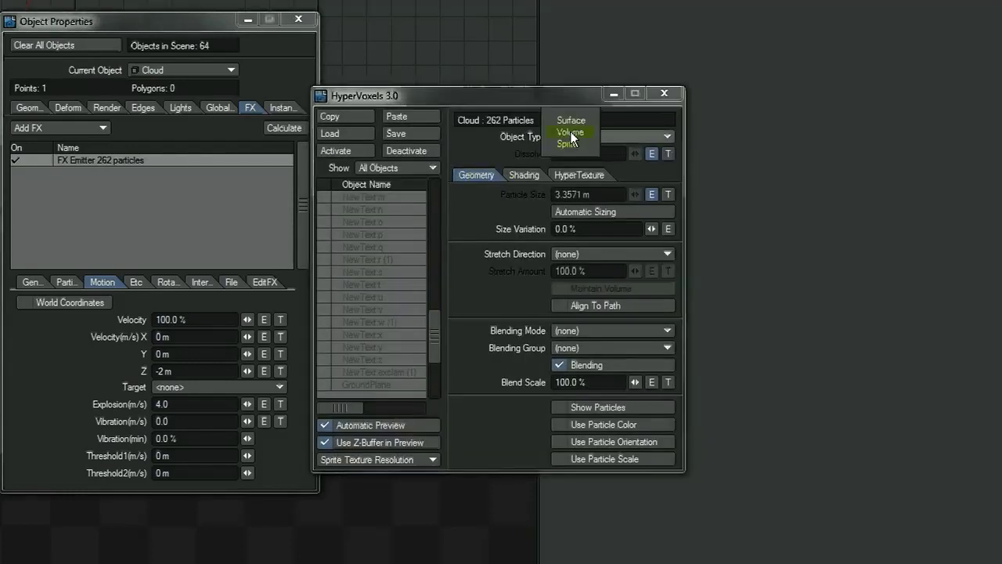
click(565, 144)
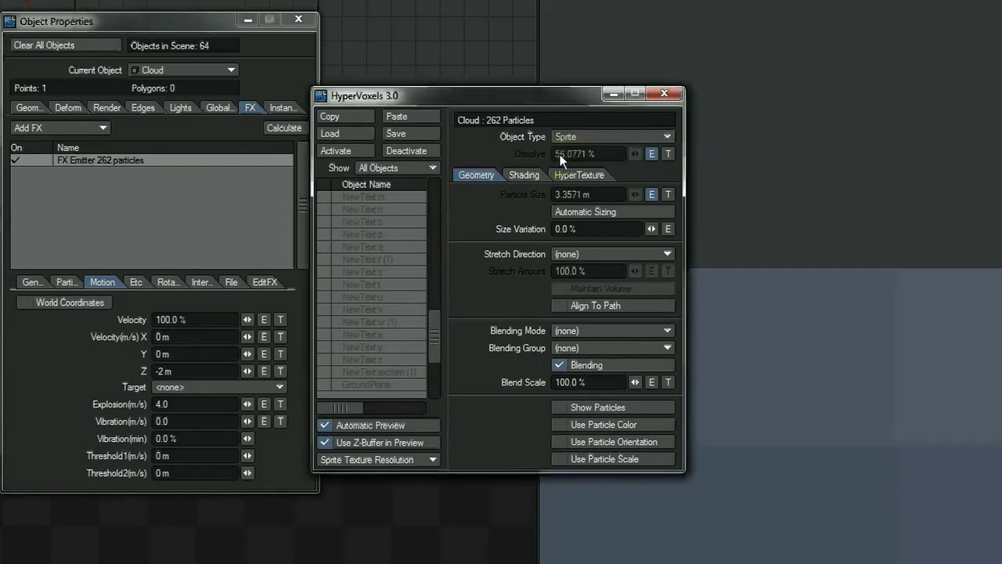
click(672, 93)
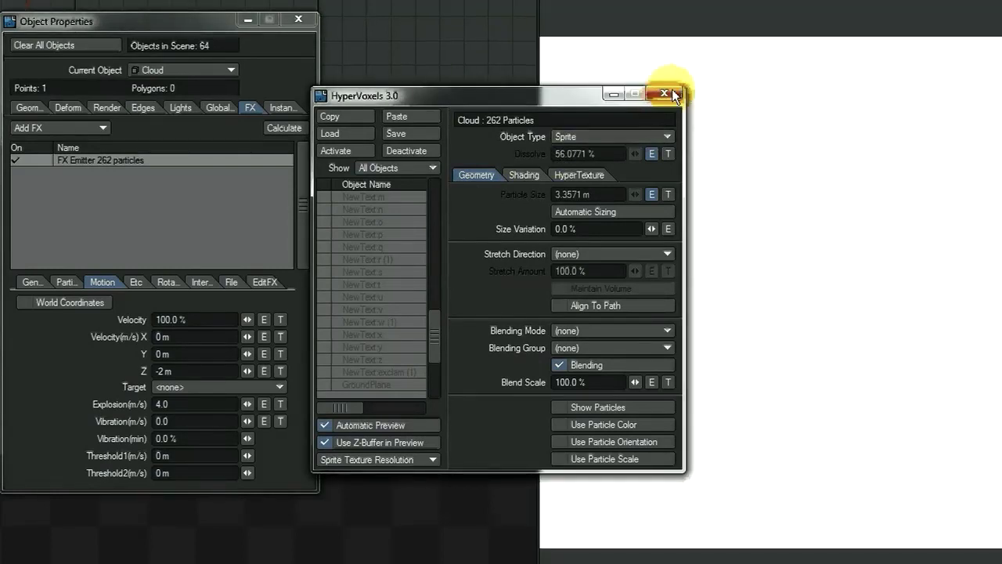
click(672, 92)
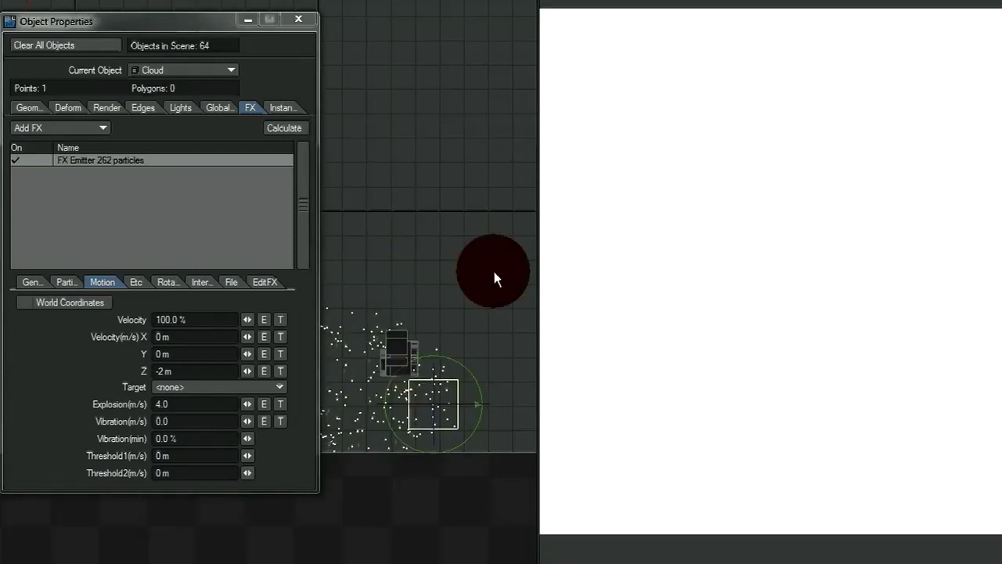
Open the dissolve envelope in the Cloud's HyperVoxels settings and move its 92.99% end key to about frame 134
drag(439, 279, 499, 271)
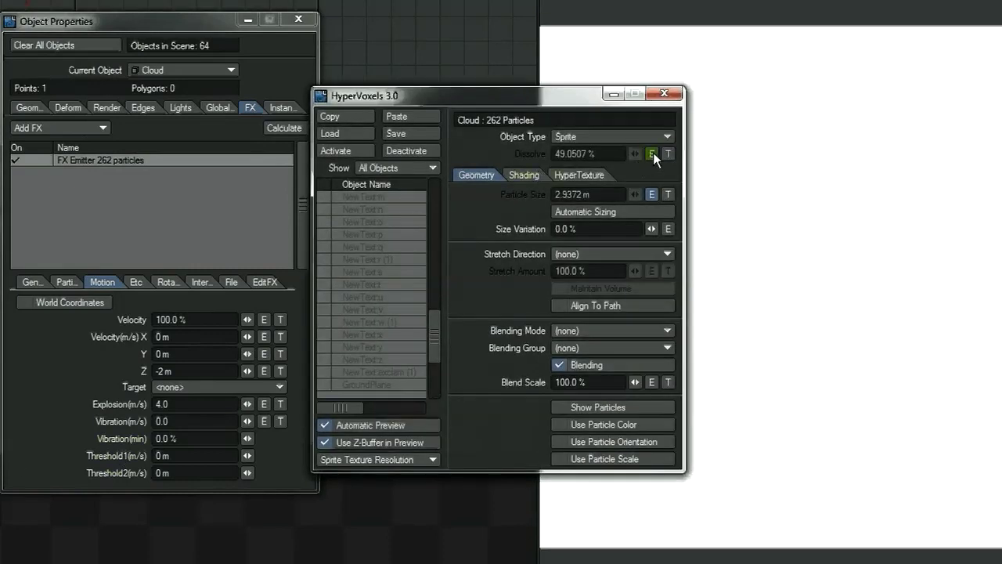
click(651, 153)
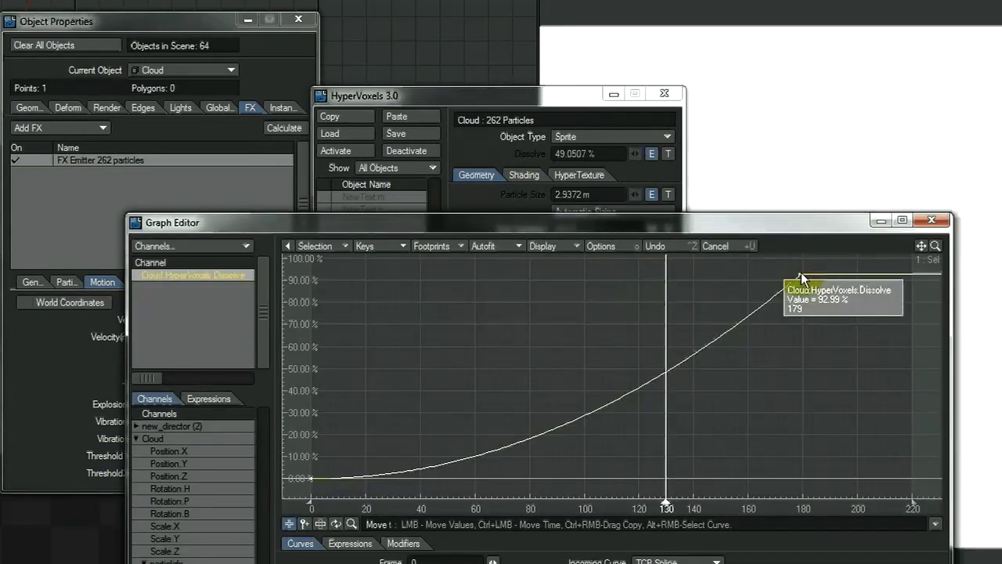
click(800, 274)
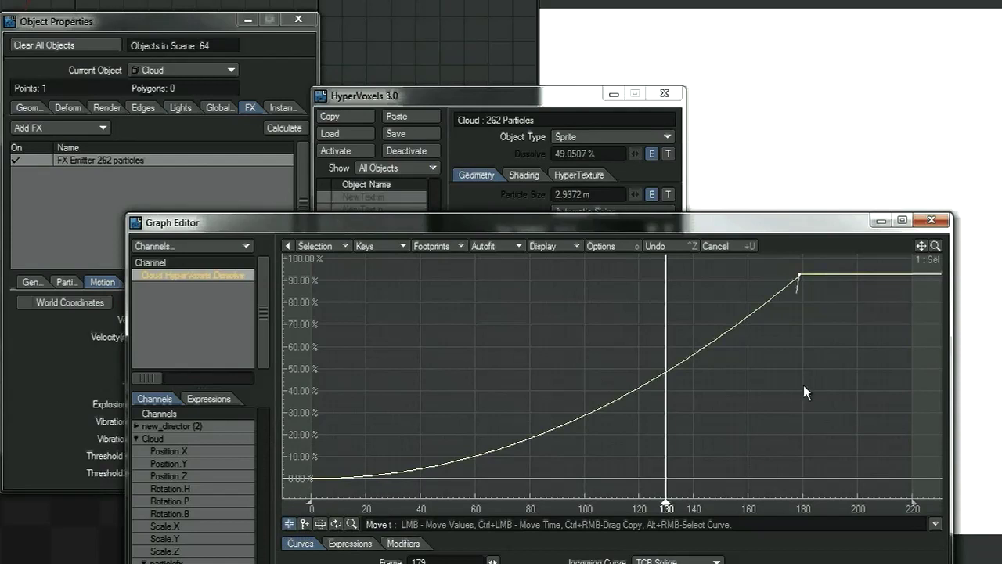
mouse_move(800, 275)
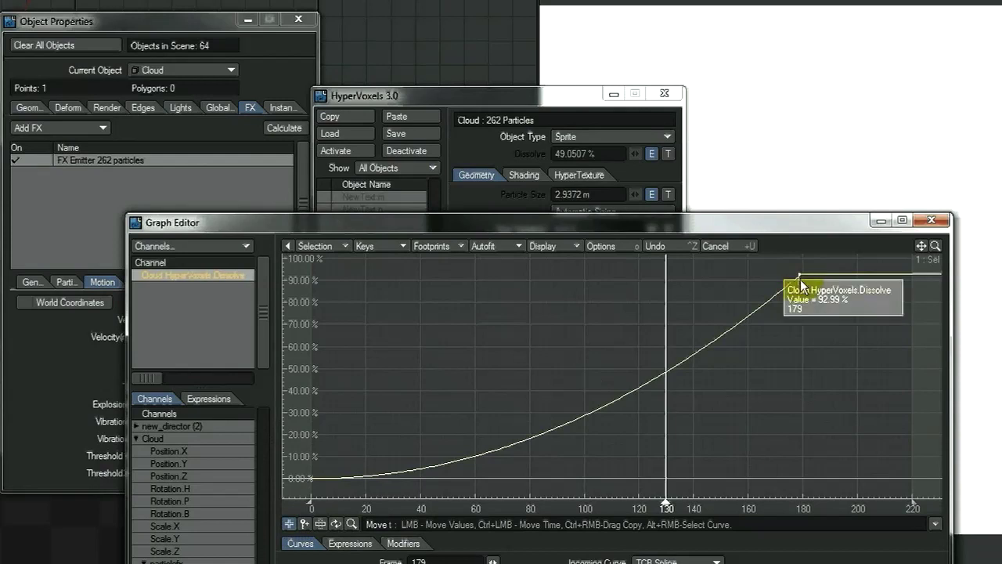
ctrl+drag(800, 279, 690, 292)
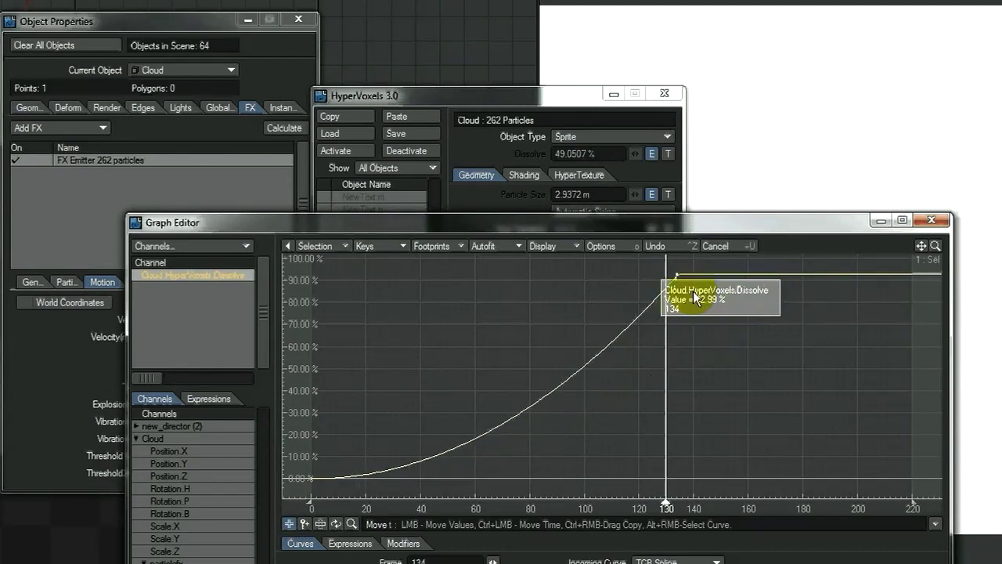
Retime the end key of the Cloud's dissolve envelope to about frame 135 and close the graph, HyperVoxels and object properties windows
drag(631, 219, 333, 142)
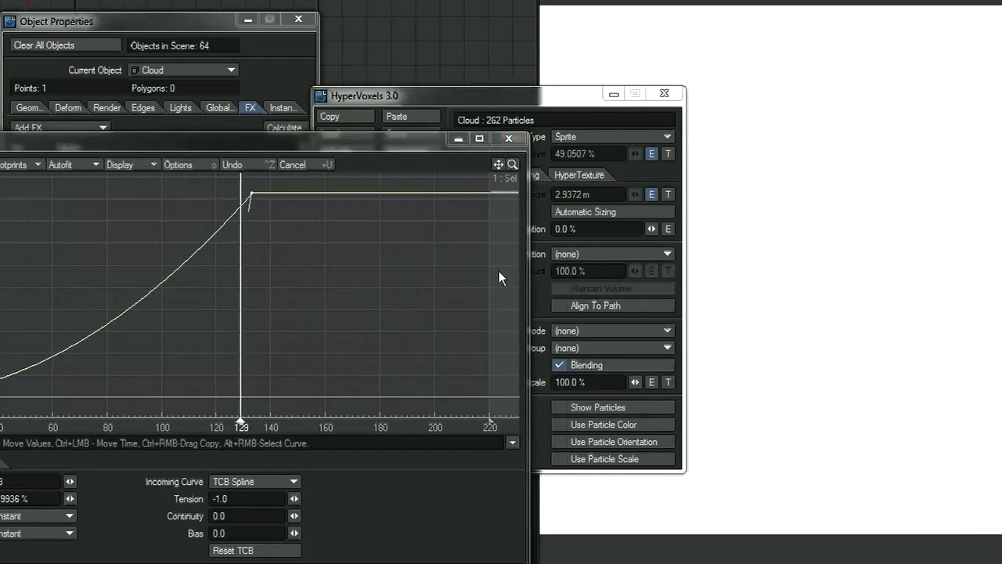
key(Left)
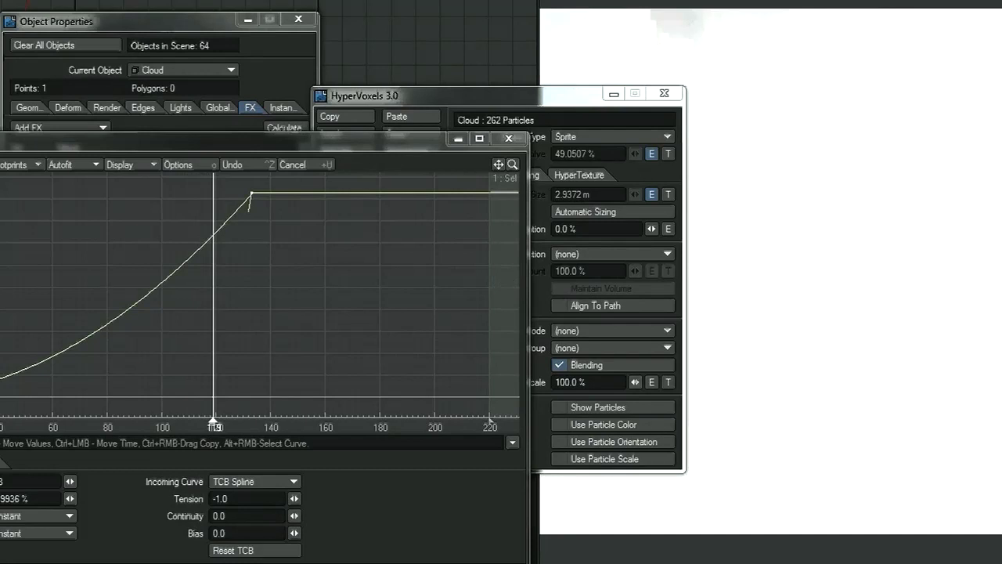
mouse_move(251, 194)
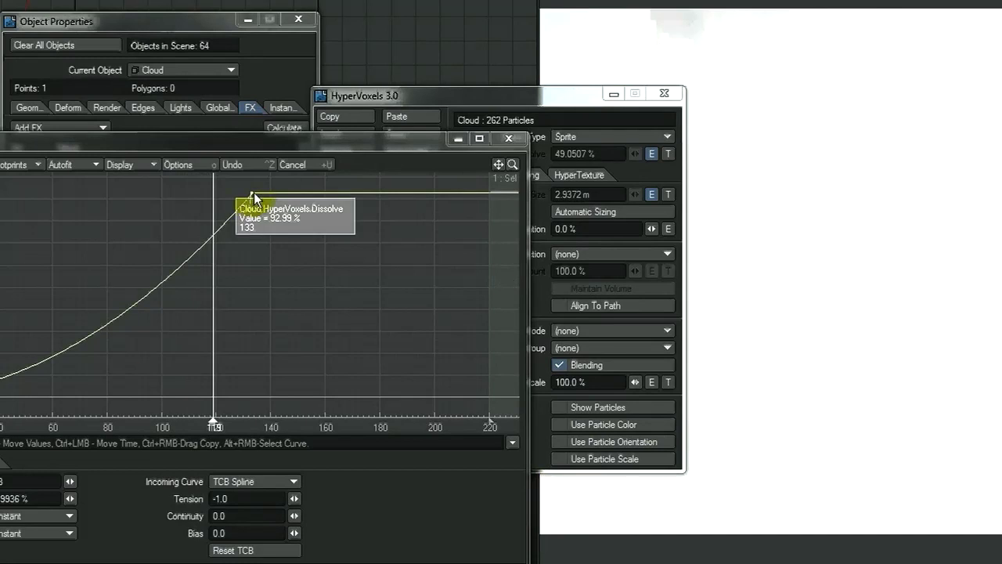
ctrl+drag(251, 194, 208, 201)
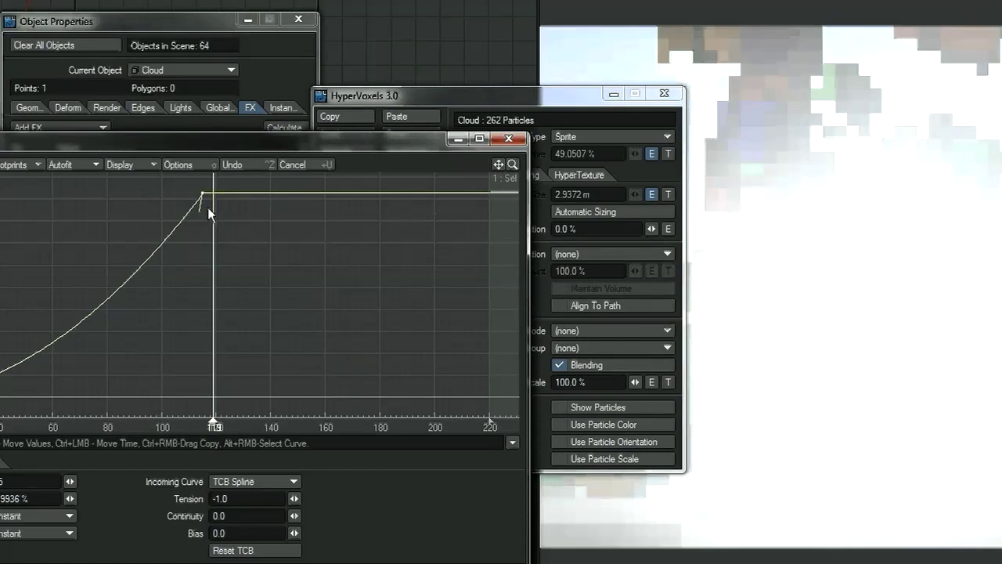
ctrl+drag(206, 195, 256, 211)
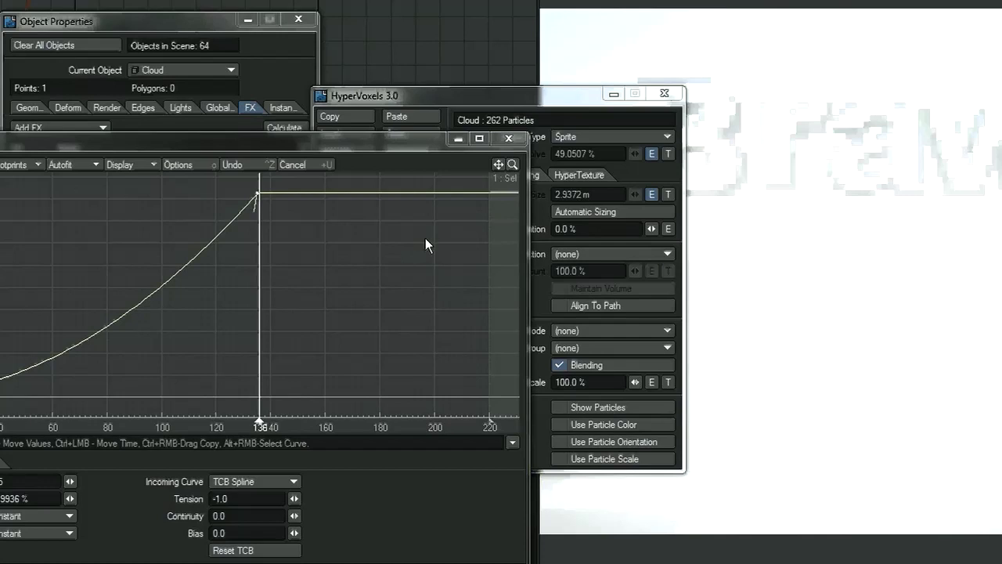
click(507, 140)
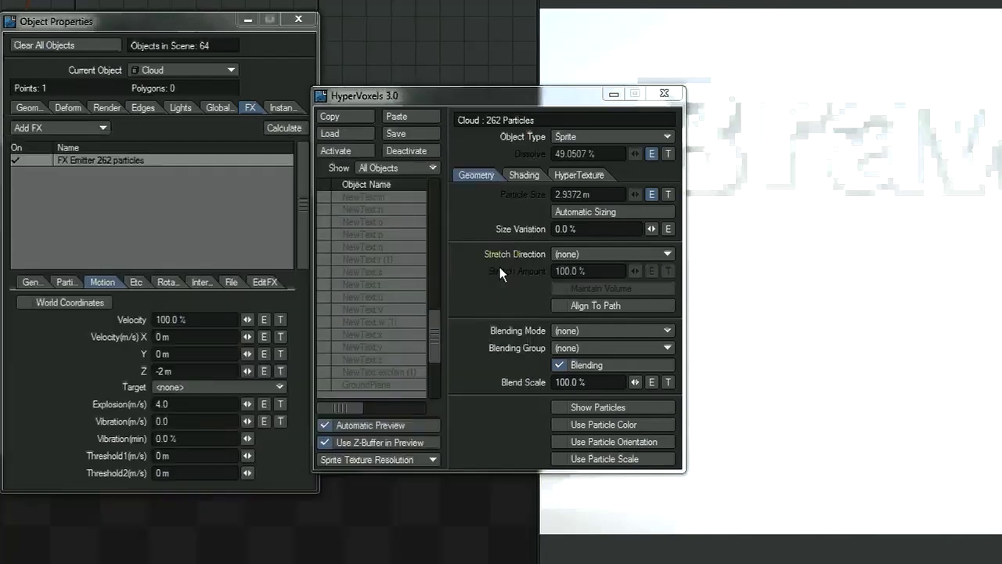
click(665, 95)
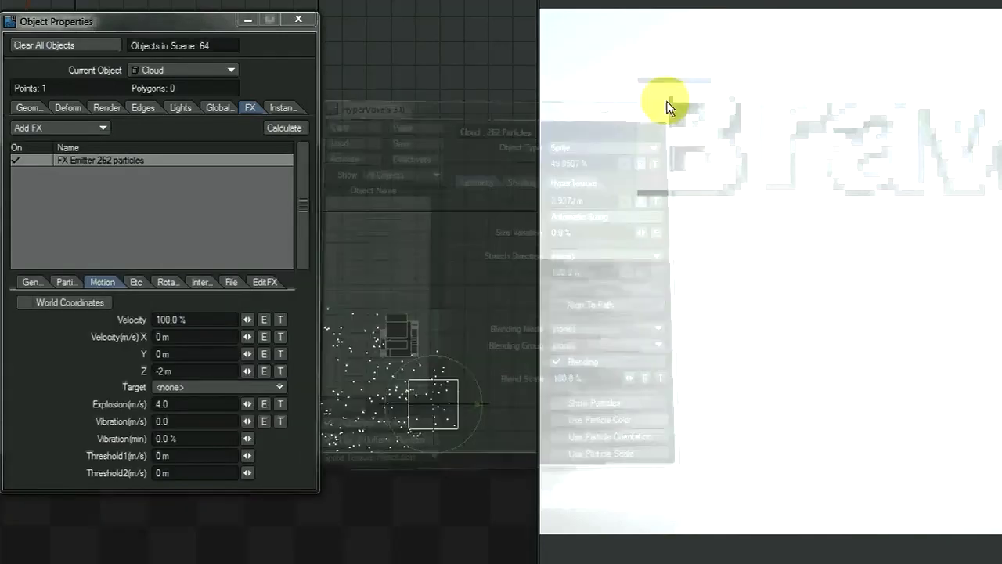
click(294, 25)
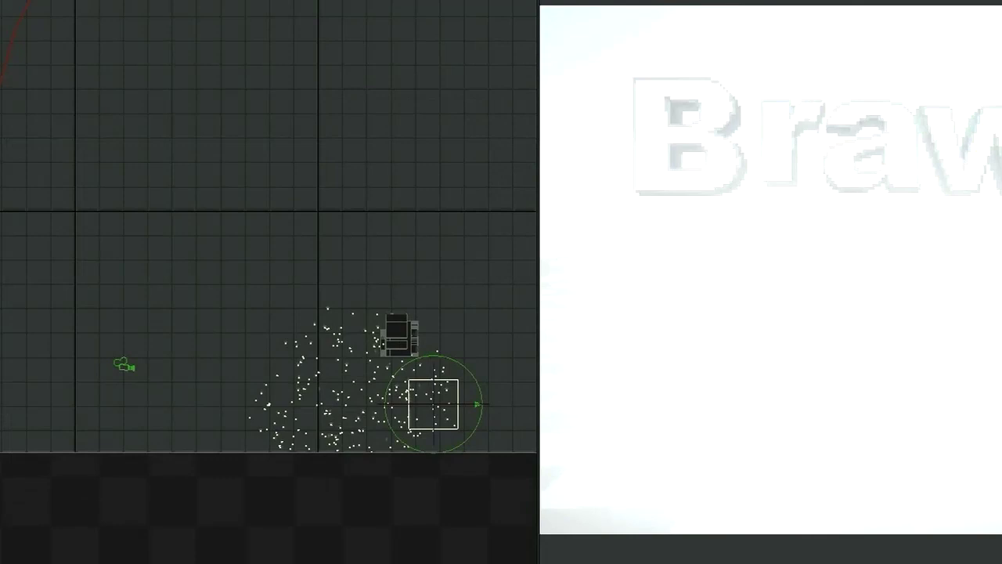
Select the objects in the bulletbrawl selection set, activate the Move tool and show the Brawl! letters up close in perspective
click(791, 103)
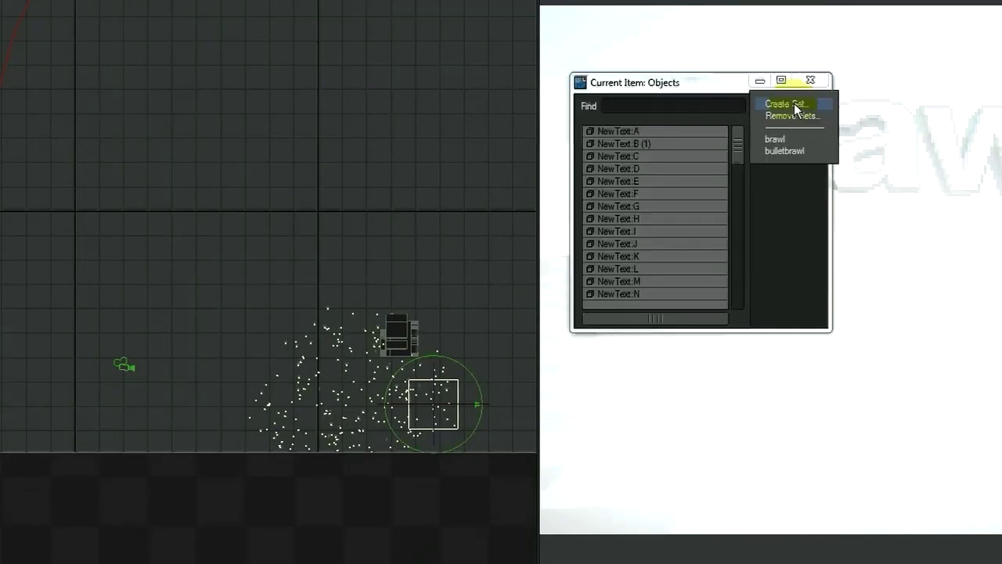
click(800, 150)
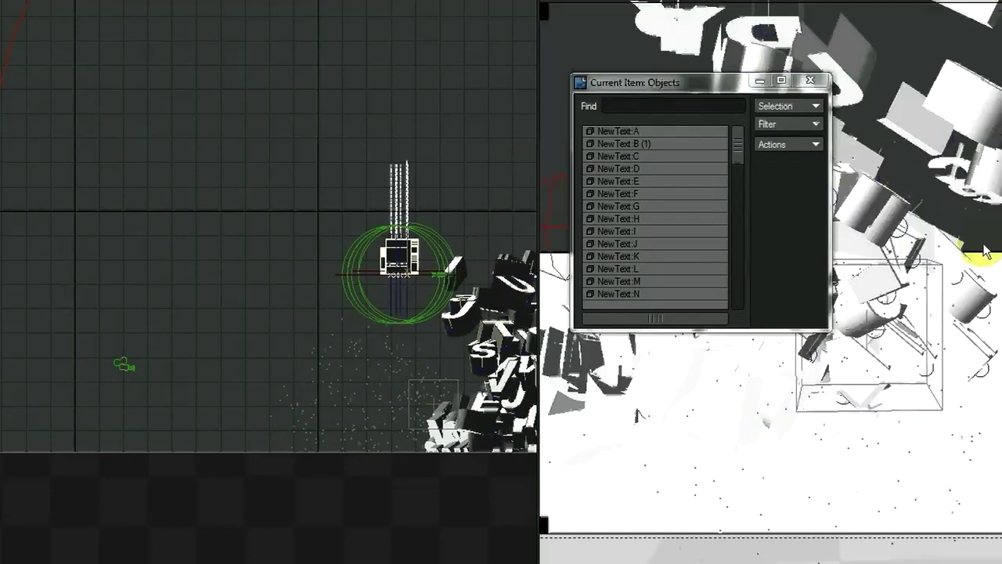
key(t)
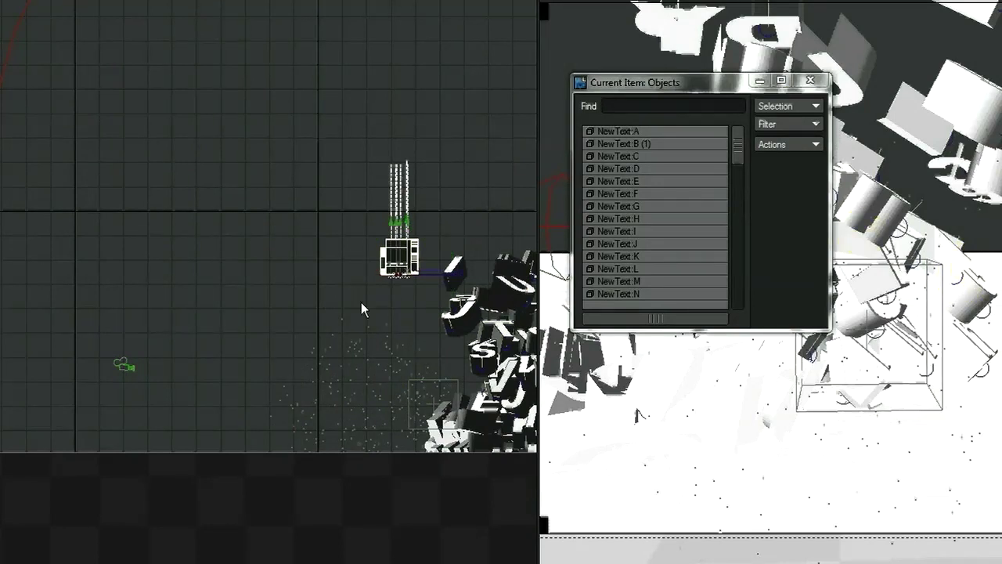
key(4)
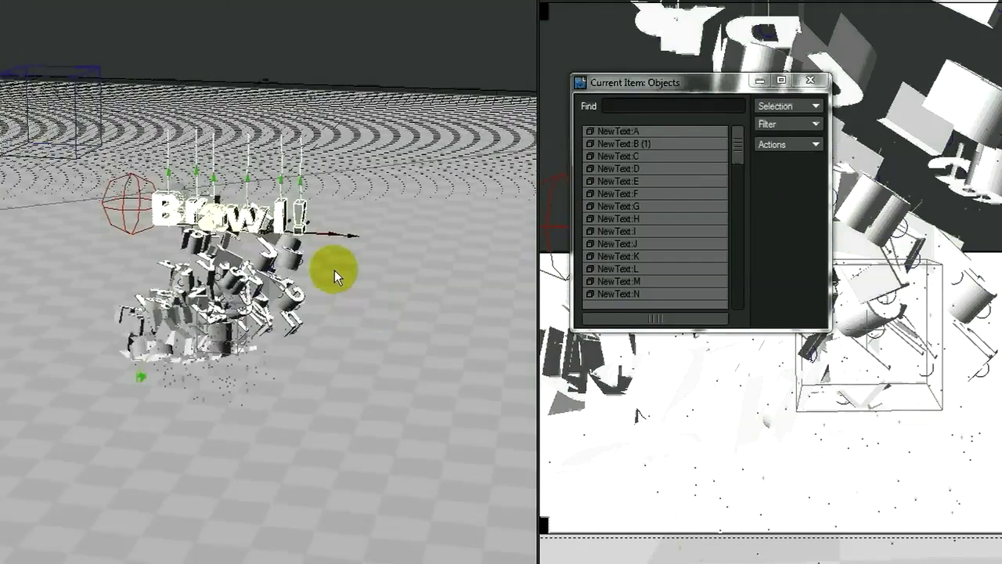
scroll(499, 271, up, 5)
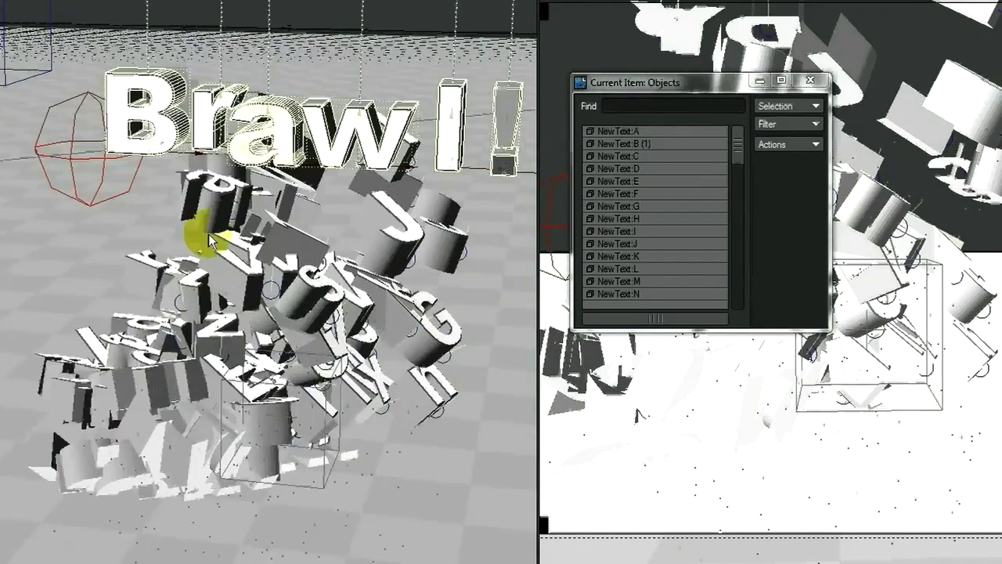
scroll(496, 274, up, 6)
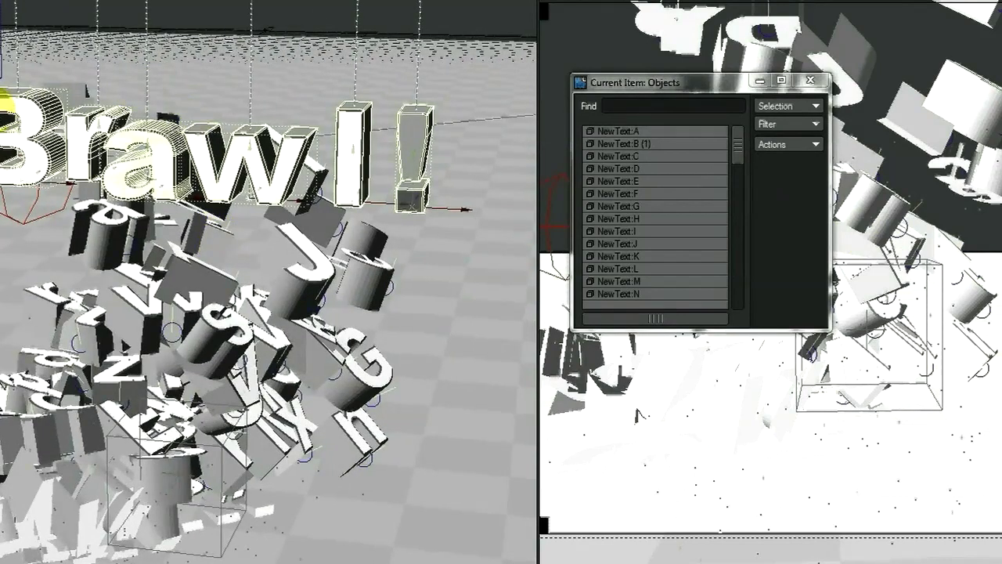
Raise the letter r of the Brawl! clones vertically so it sits higher than its neighbouring letters
click(5, 100)
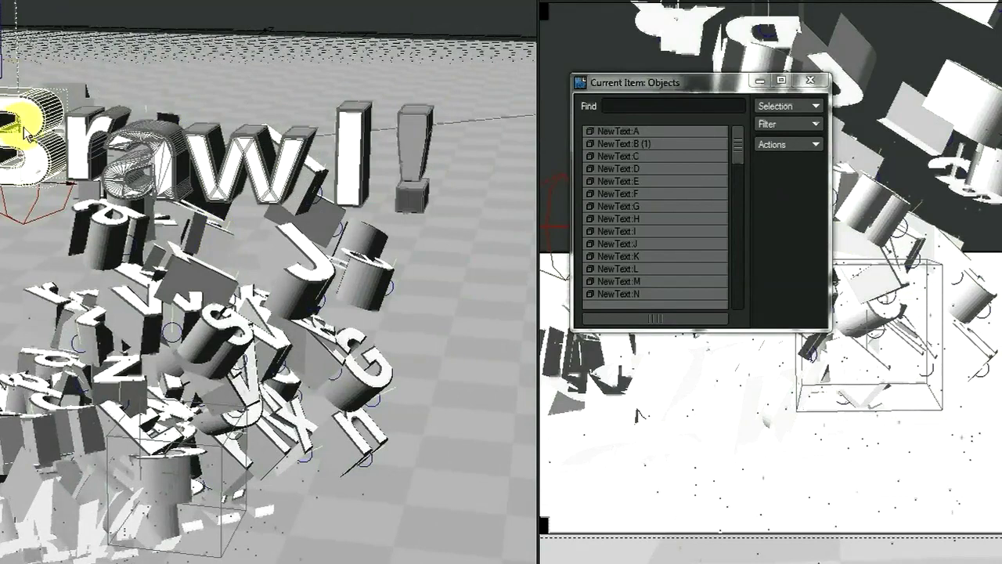
click(96, 117)
right_drag(99, 121, 100, 75)
click(100, 132)
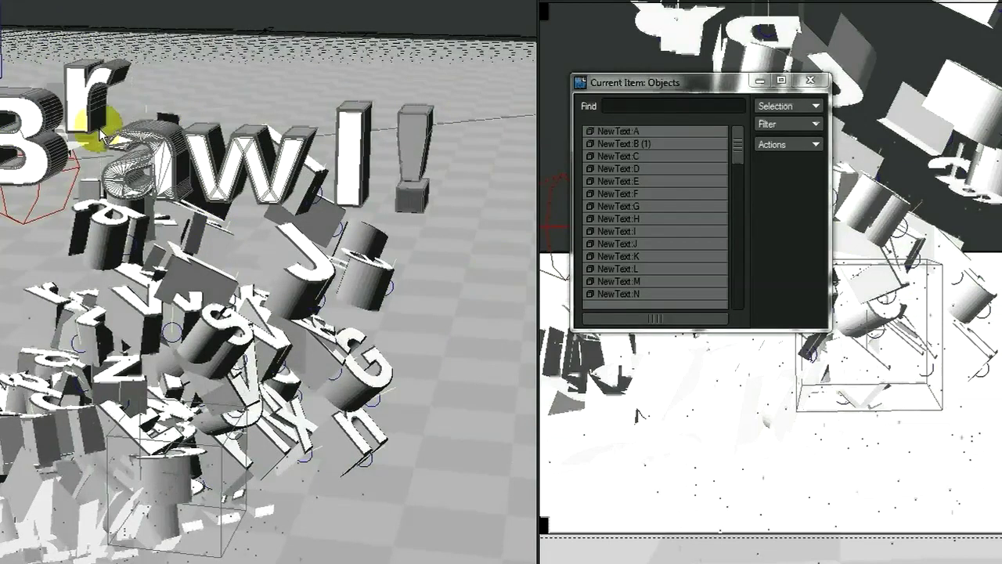
click(101, 146)
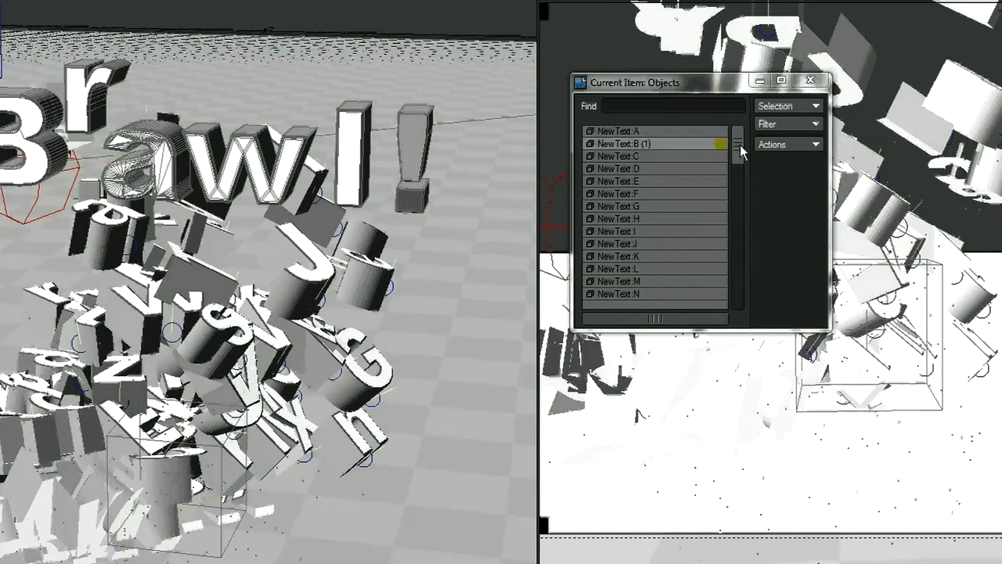
Select NewText:a (2) in the object list and raise that letter vertically above its original position in the word
drag(739, 145, 748, 314)
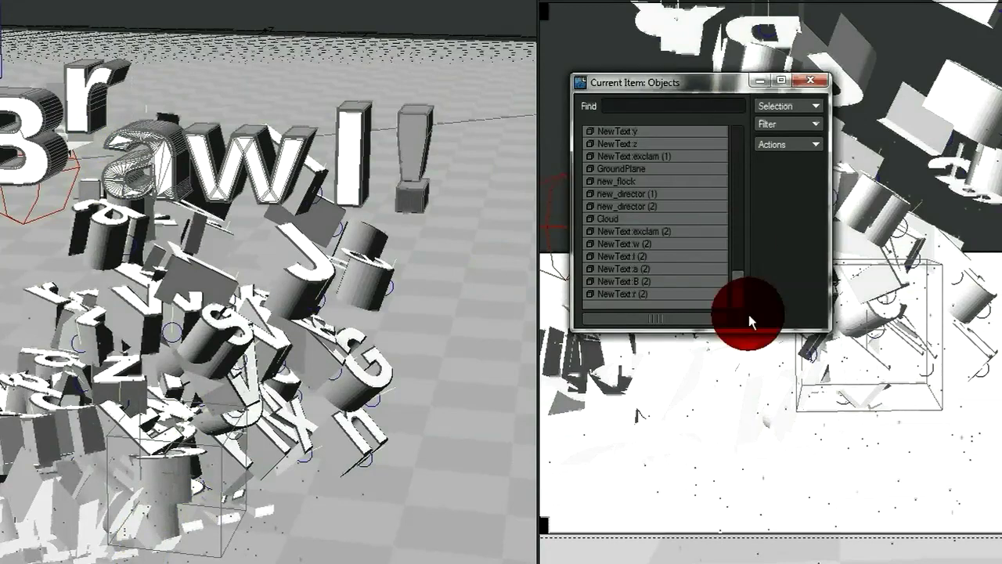
click(638, 269)
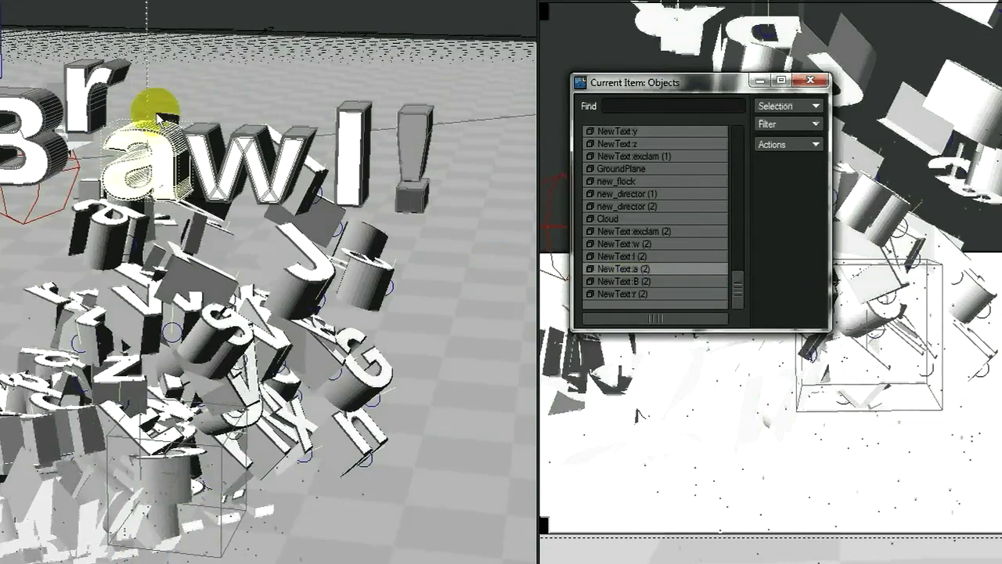
click(499, 271)
right_drag(499, 271, 499, 271)
alt+drag(115, 174, 499, 270)
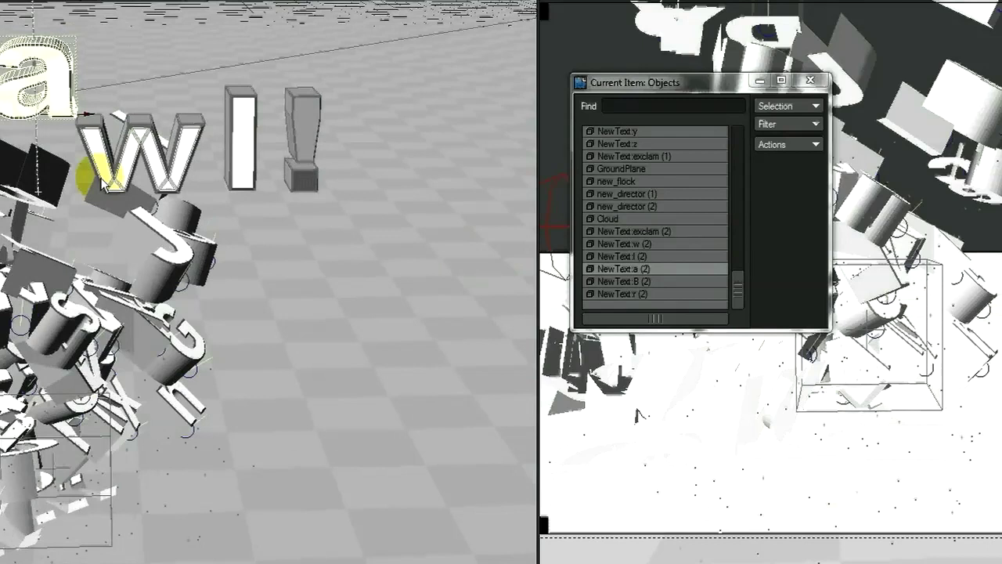
Raise NewText:w (2) and NewText:l (2) vertically, placing the l a little higher than the w
click(651, 244)
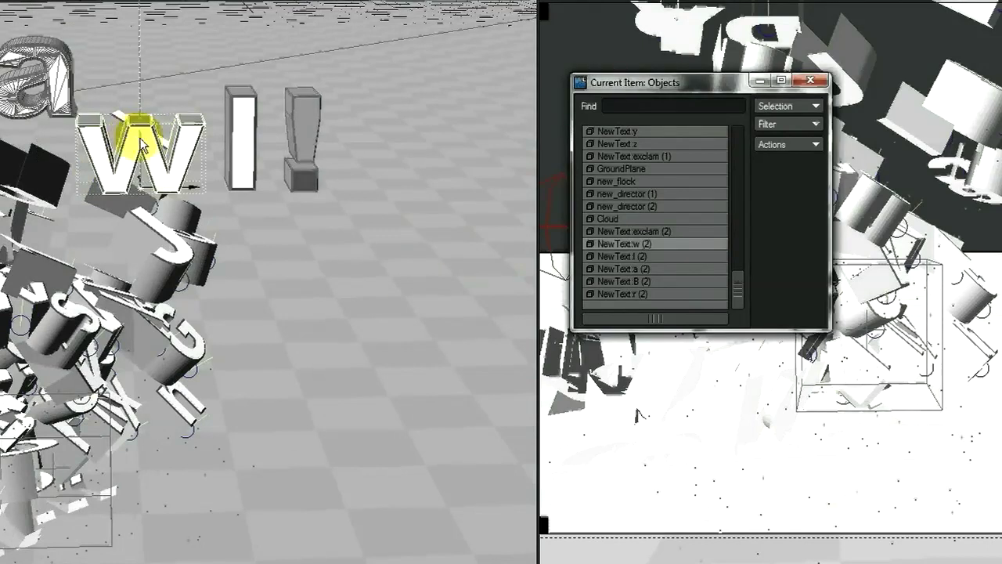
drag(500, 245, 499, 271)
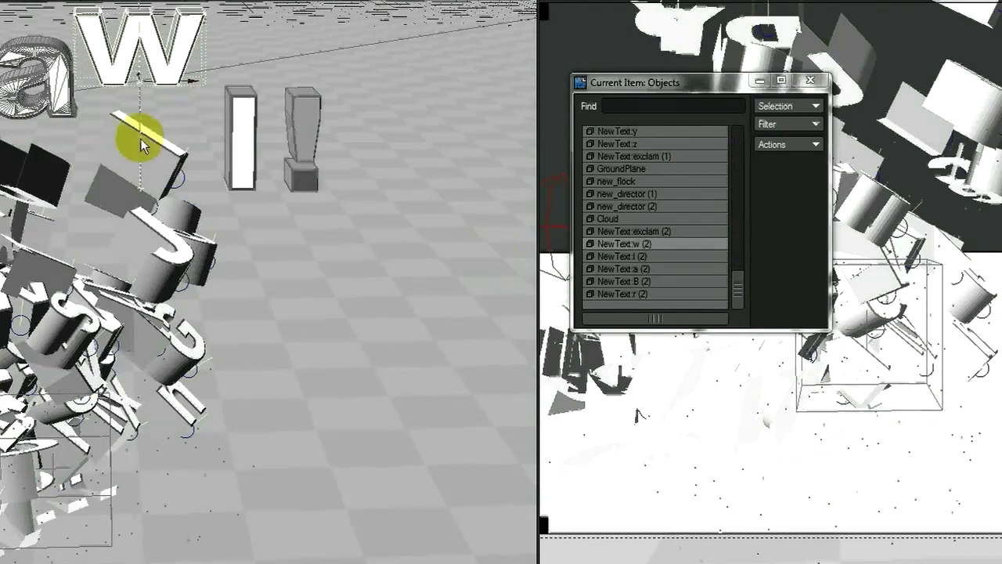
click(629, 256)
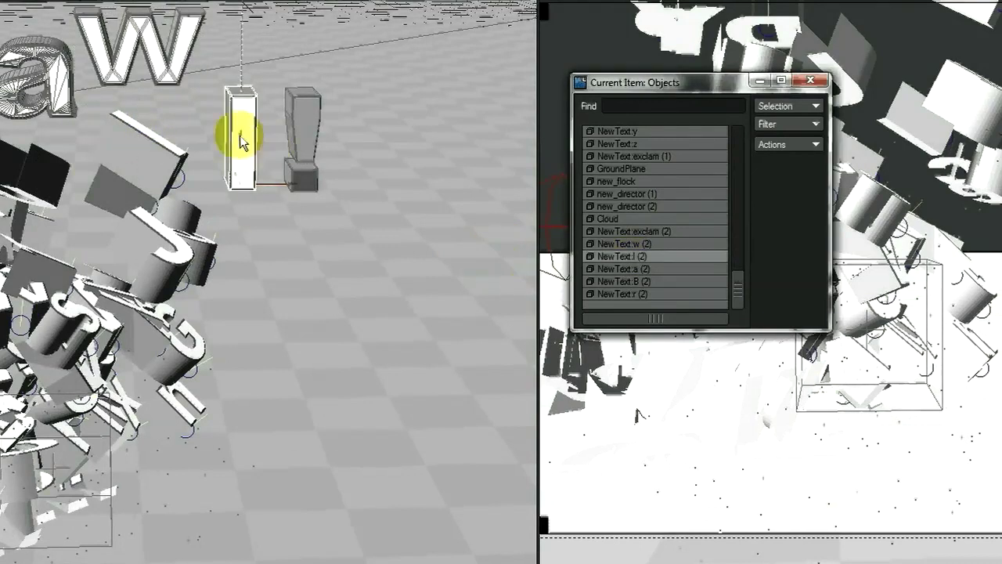
click(499, 269)
mouse_move(498, 268)
right_down()
mouse_move(499, 258)
mouse_move(499, 271)
right_up()
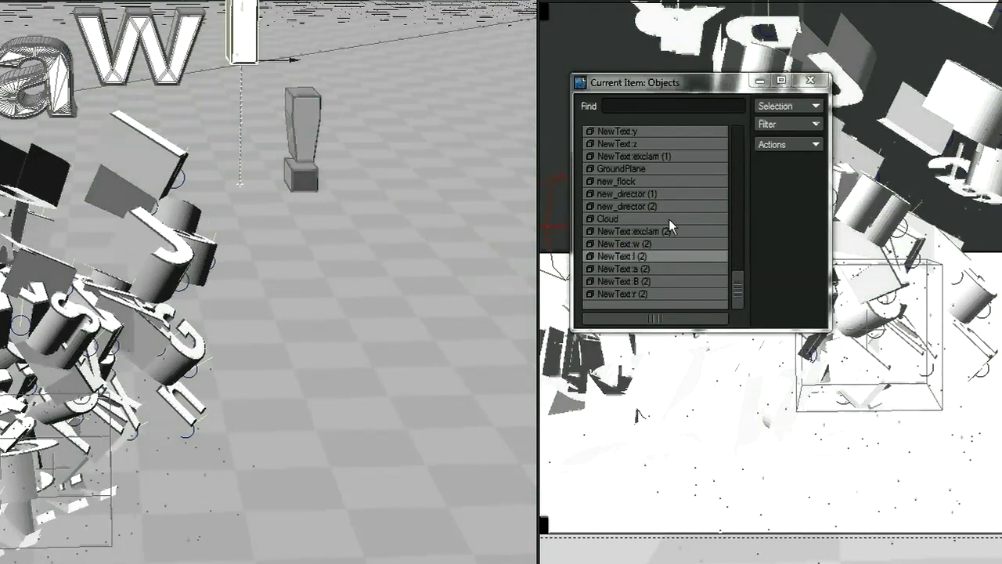
Raise the exclamation mark NewText:exclam (2) vertically so it is the highest of the Brawl! letters
click(647, 231)
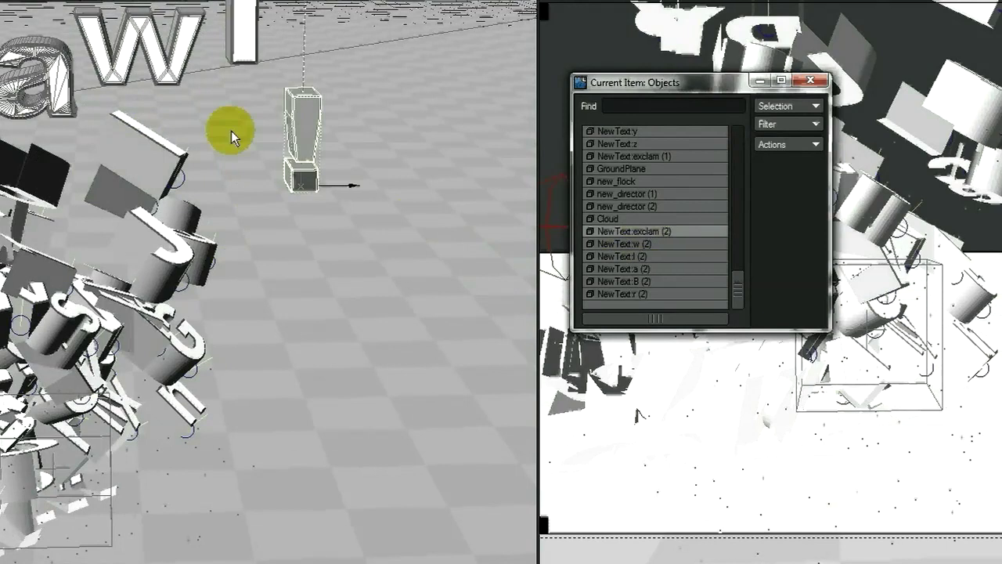
click(498, 269)
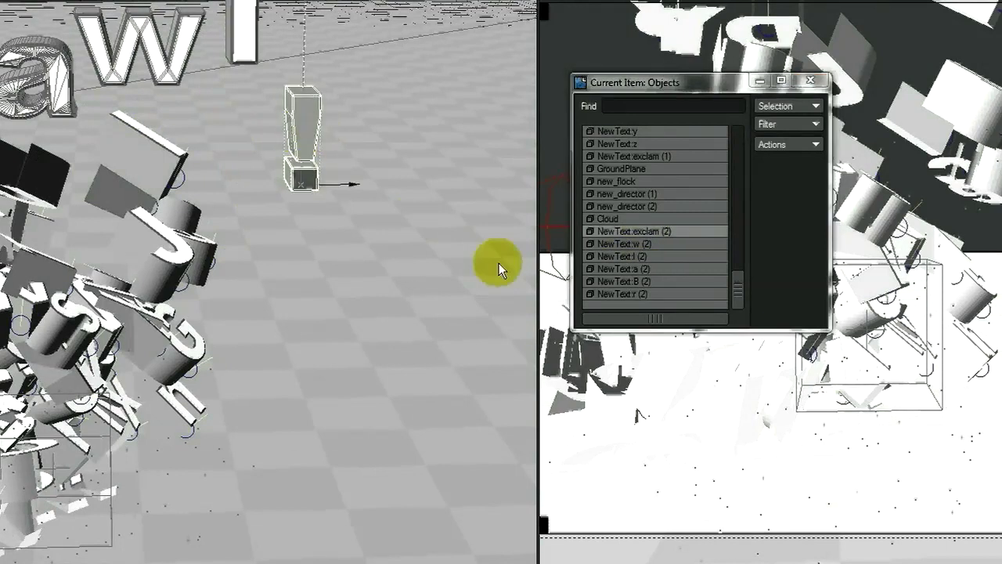
right_drag(498, 263, 498, 261)
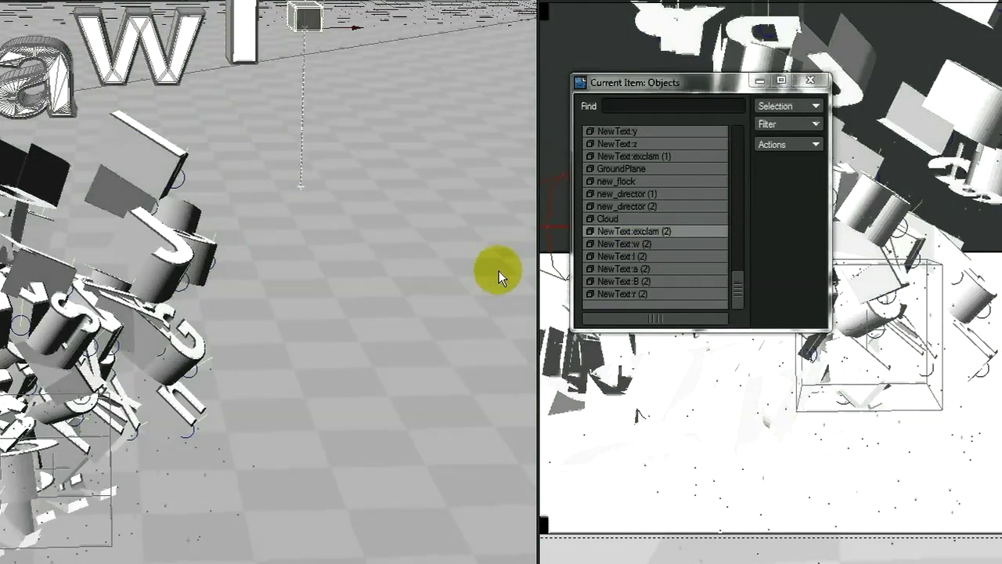
Play back the animation to examine the fall of the staggered Brawl! letters and close the object list
click(215, 249)
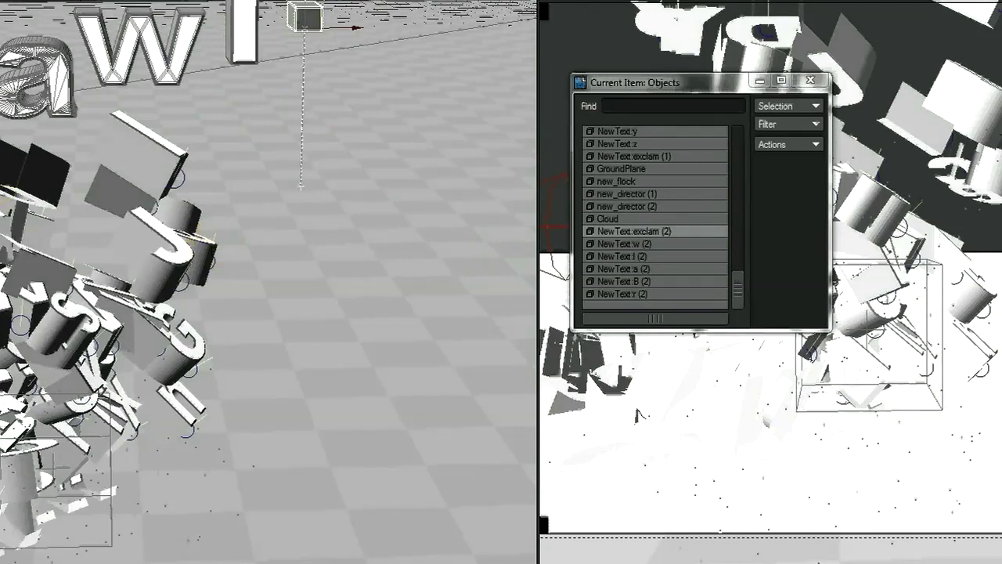
click(782, 538)
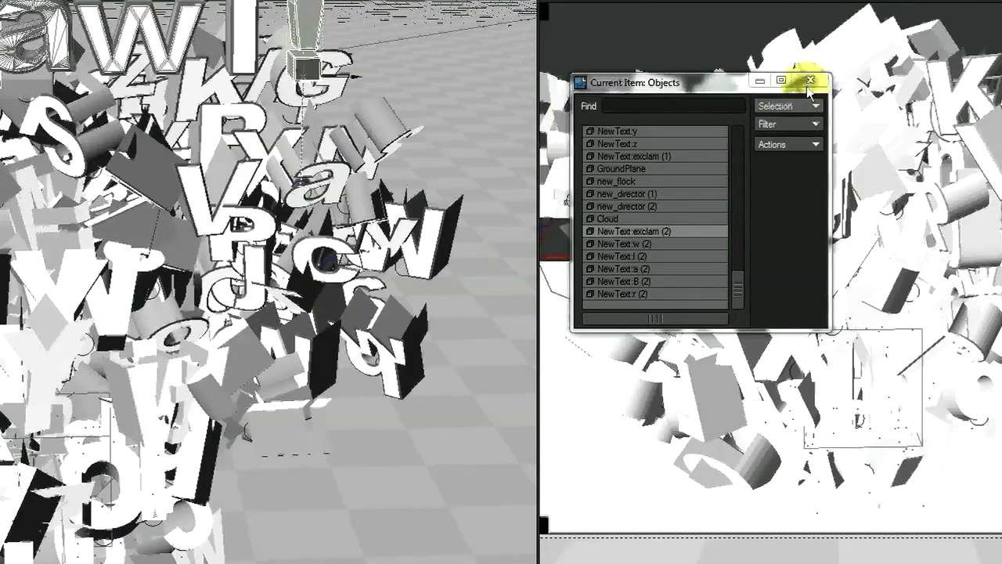
click(810, 80)
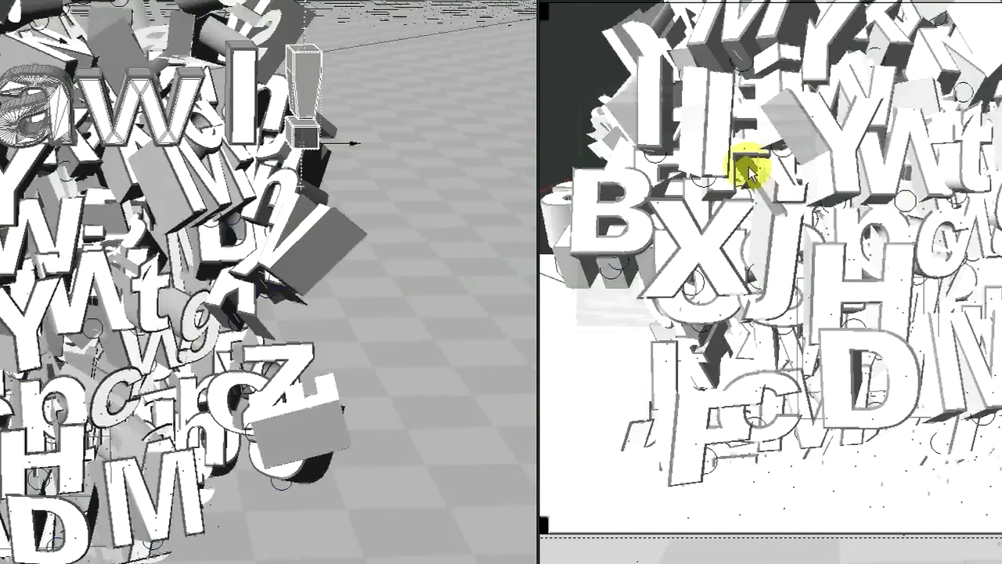